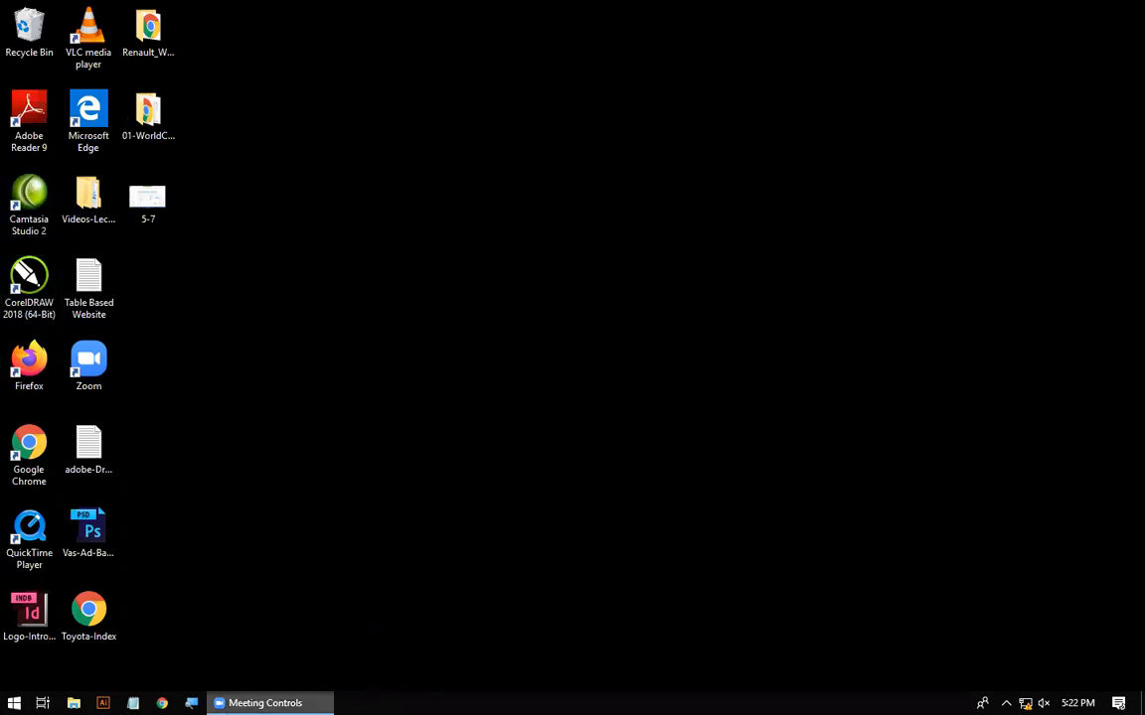
left_click(14, 703)
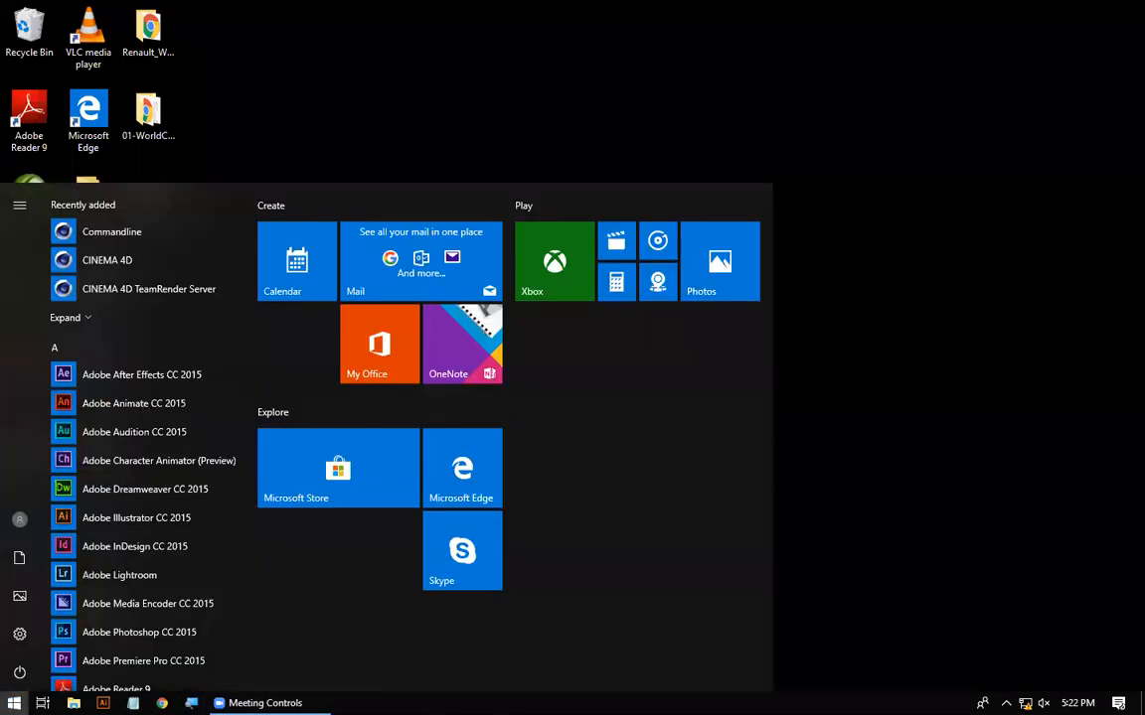
type("indes")
type("ign")
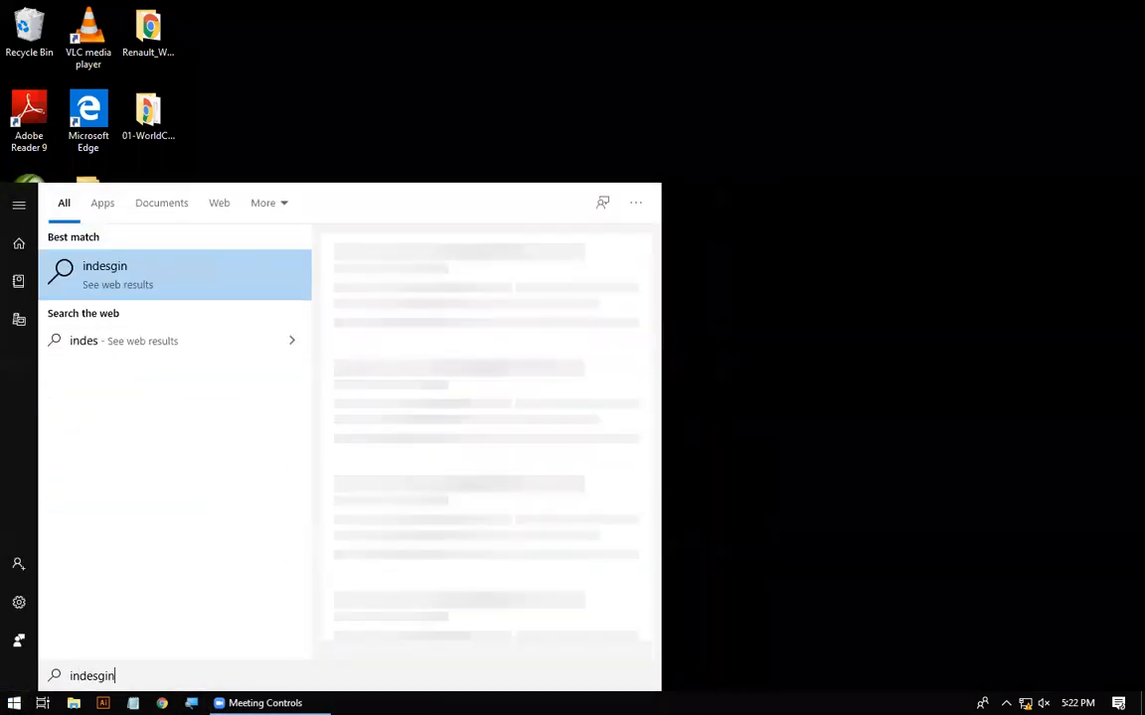
key("Return")
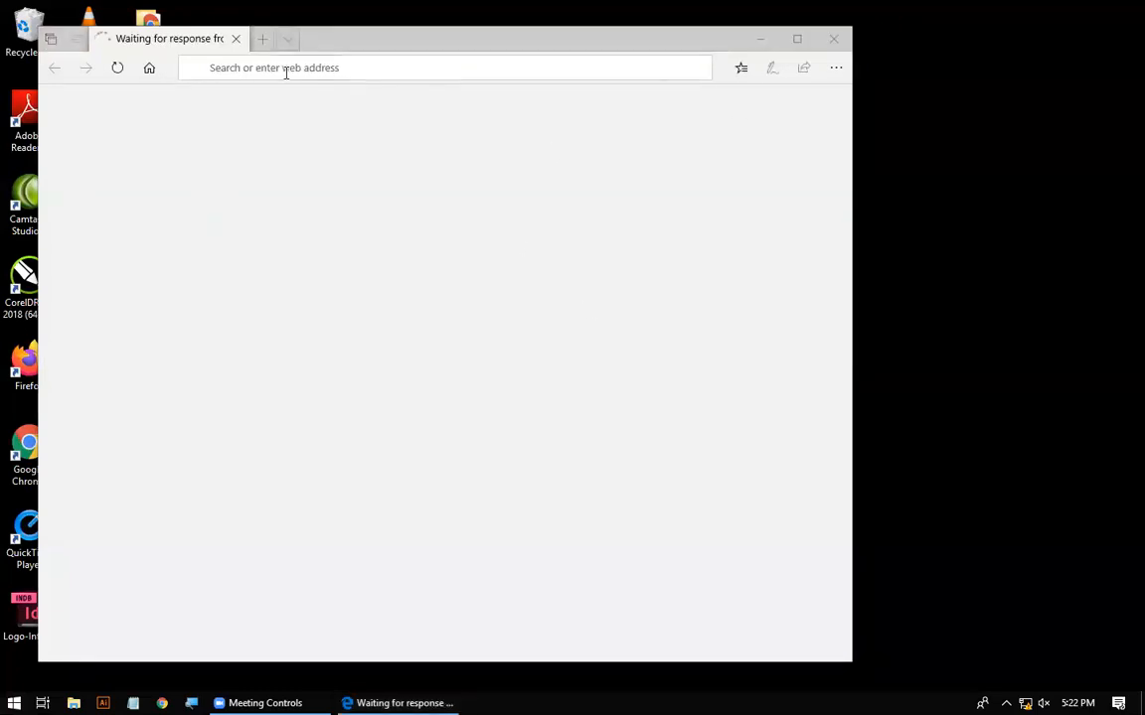
left_click(794, 40)
left_click(833, 40)
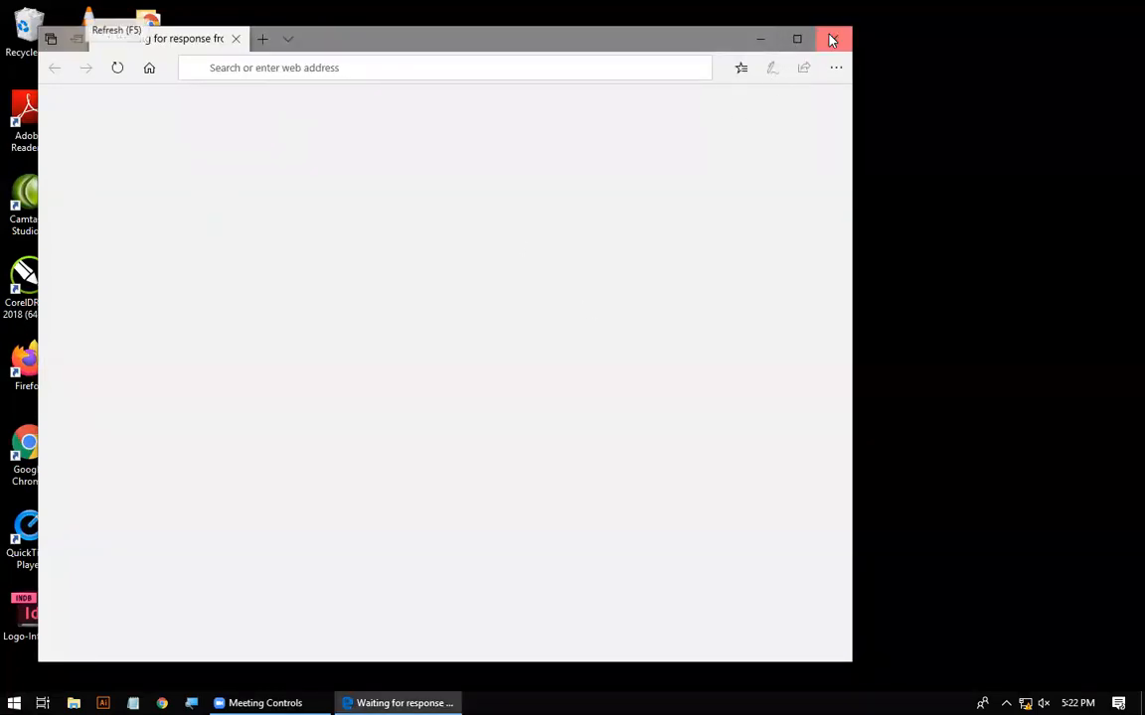
Find and launch Adobe InDesign CC 2015
left_click(14, 703)
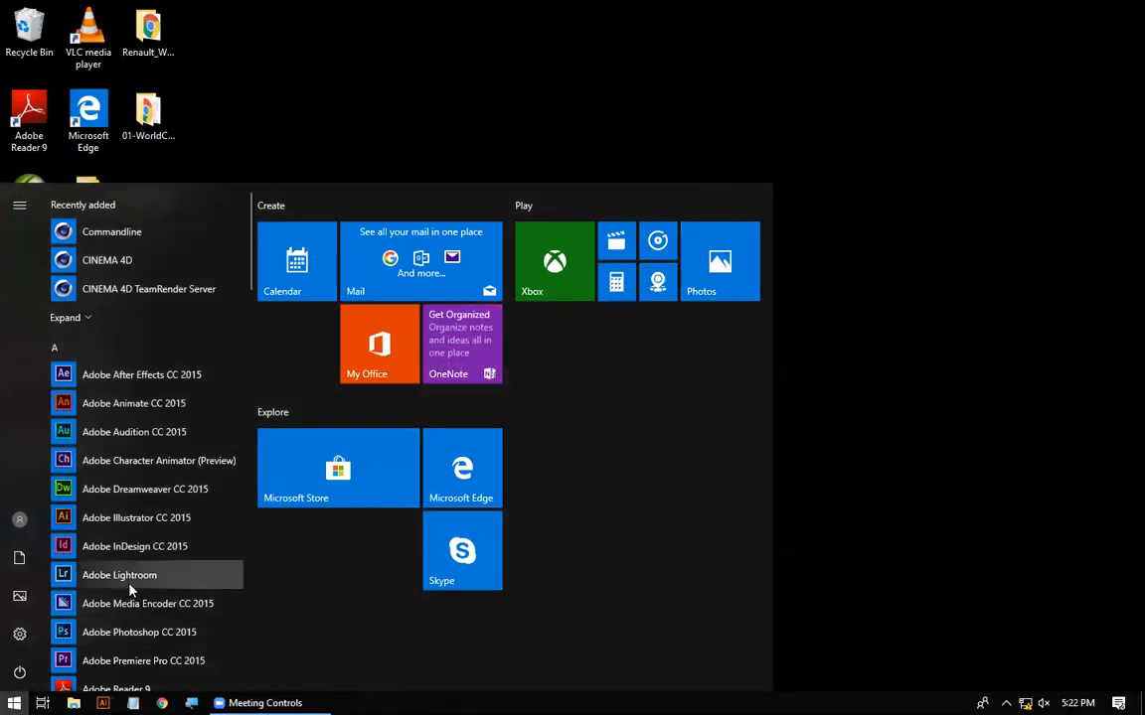
type("inde")
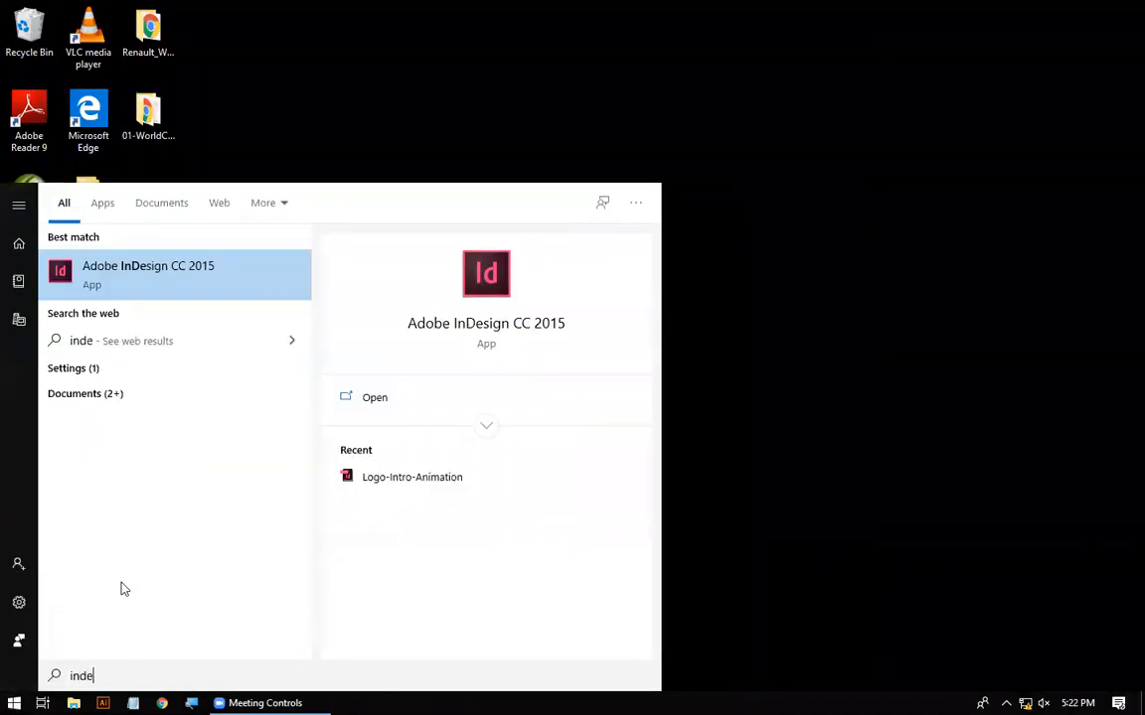
left_click(91, 282)
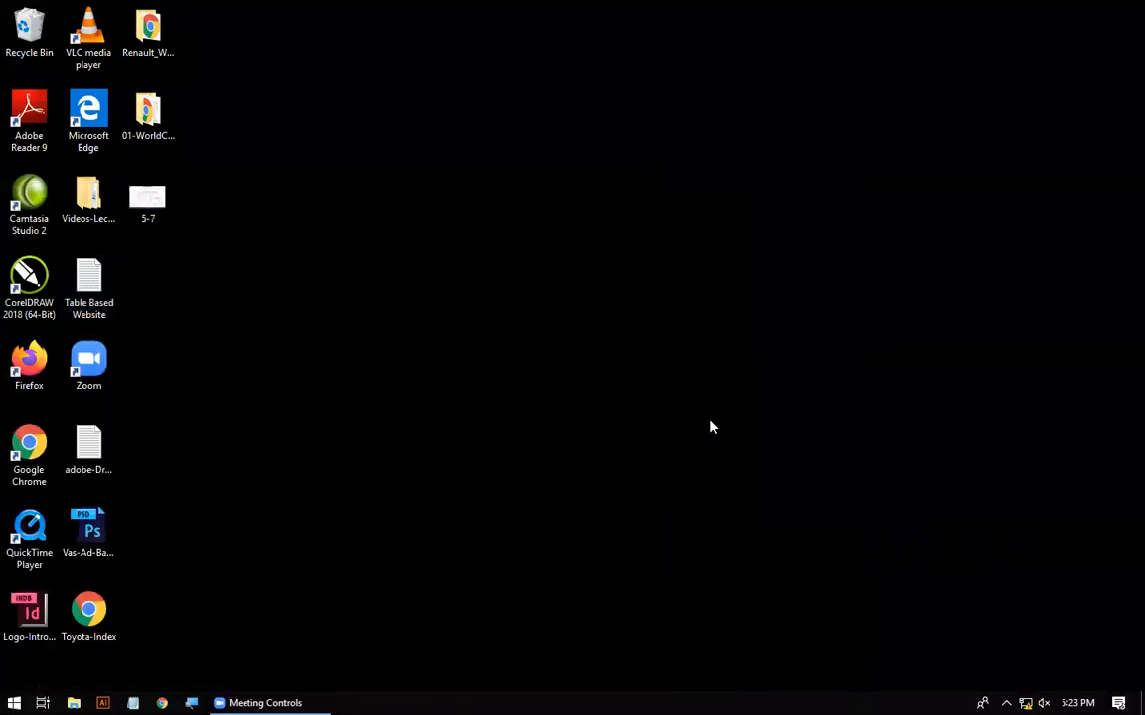
Open Notepad in a maximized window and save the blank text file to the Desktop as Indesign-3-5
left_click(133, 704)
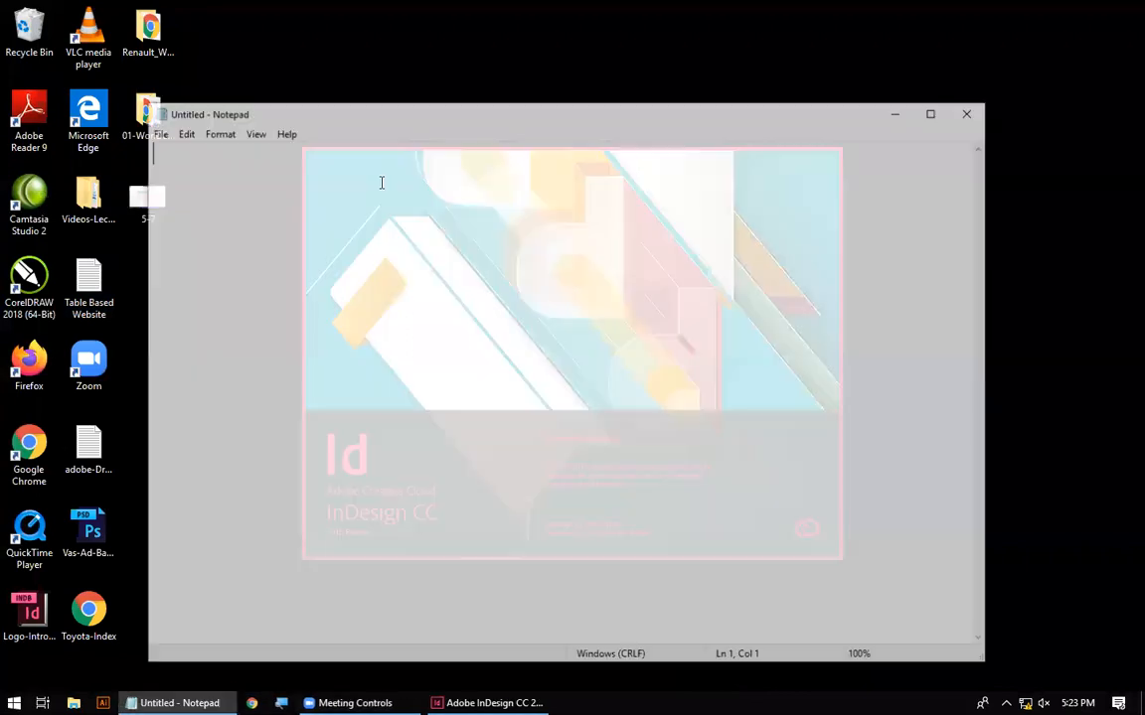
double_click(432, 116)
left_click(16, 26)
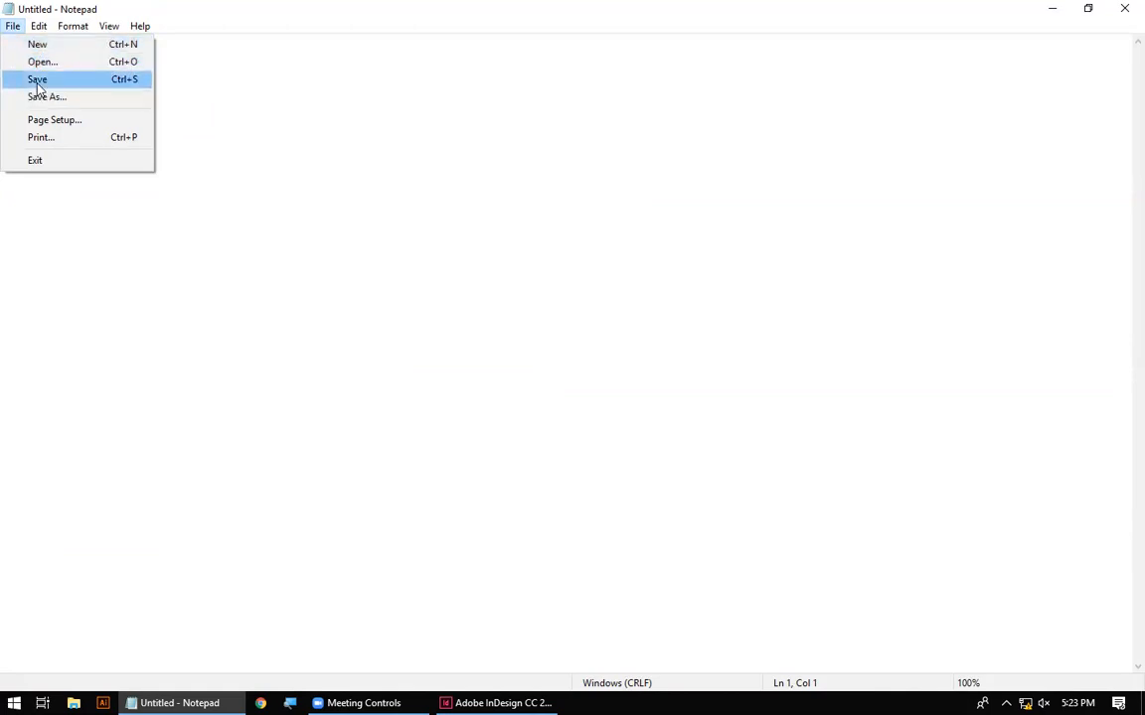
left_click(38, 80)
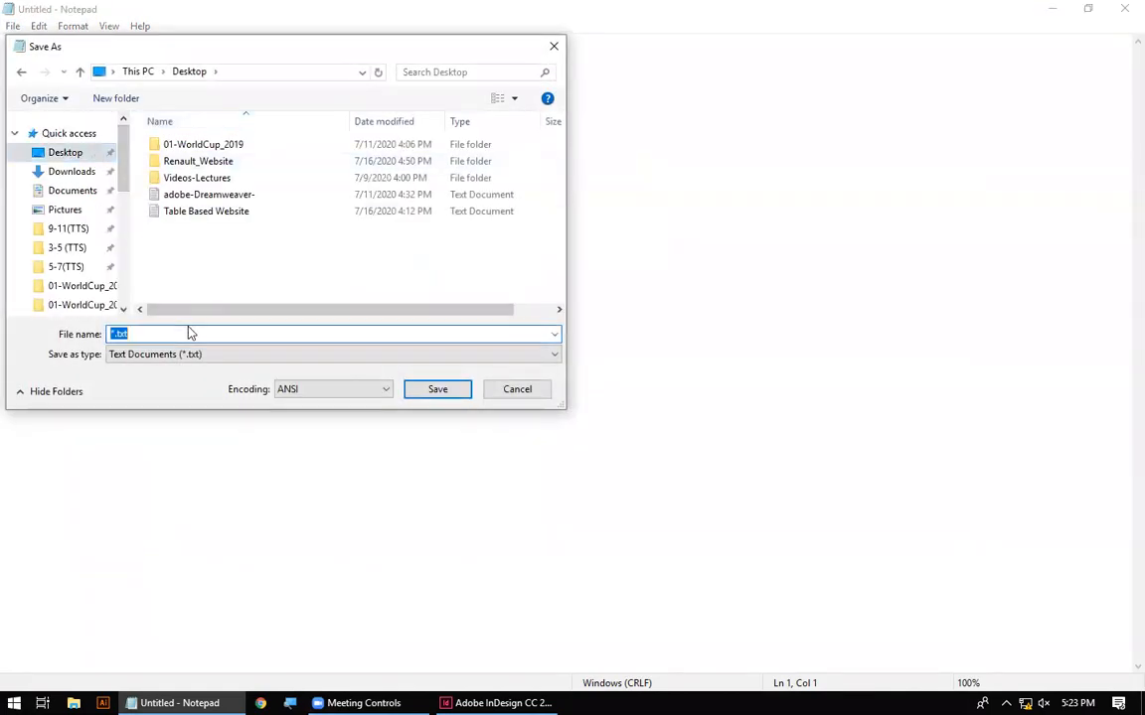
type("Indesign")
type("-01")
key("Return")
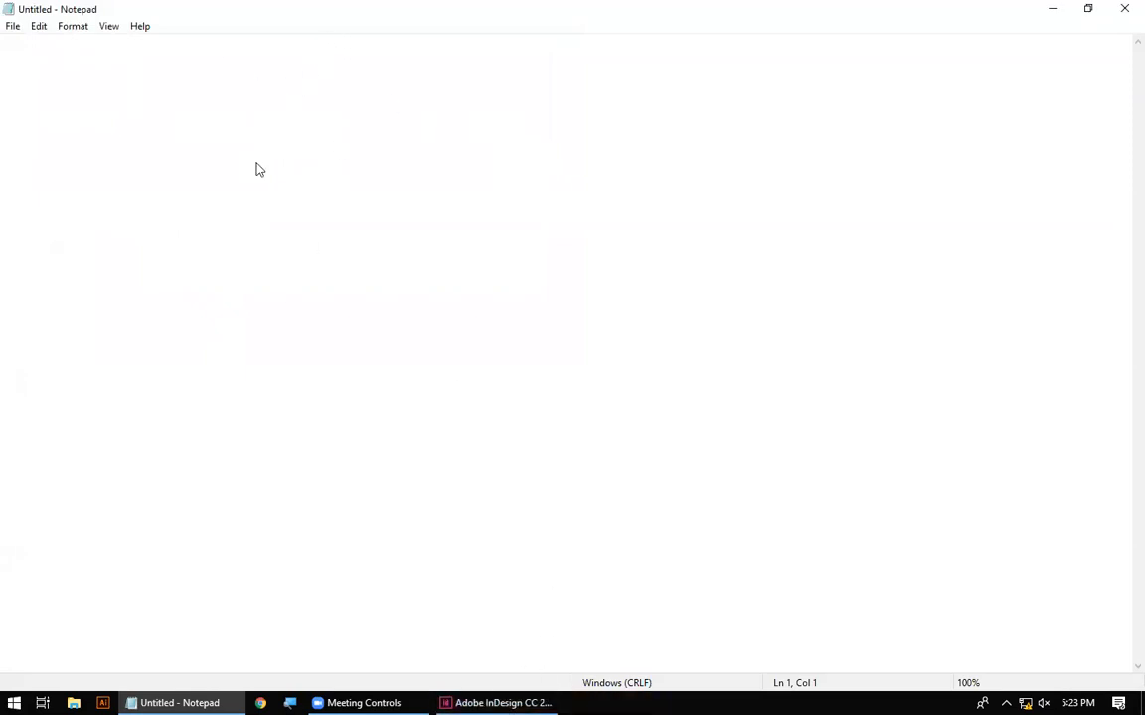
Enter the heading "Class 3" framed by rows of slashes on the first line and start a new line
type("/")
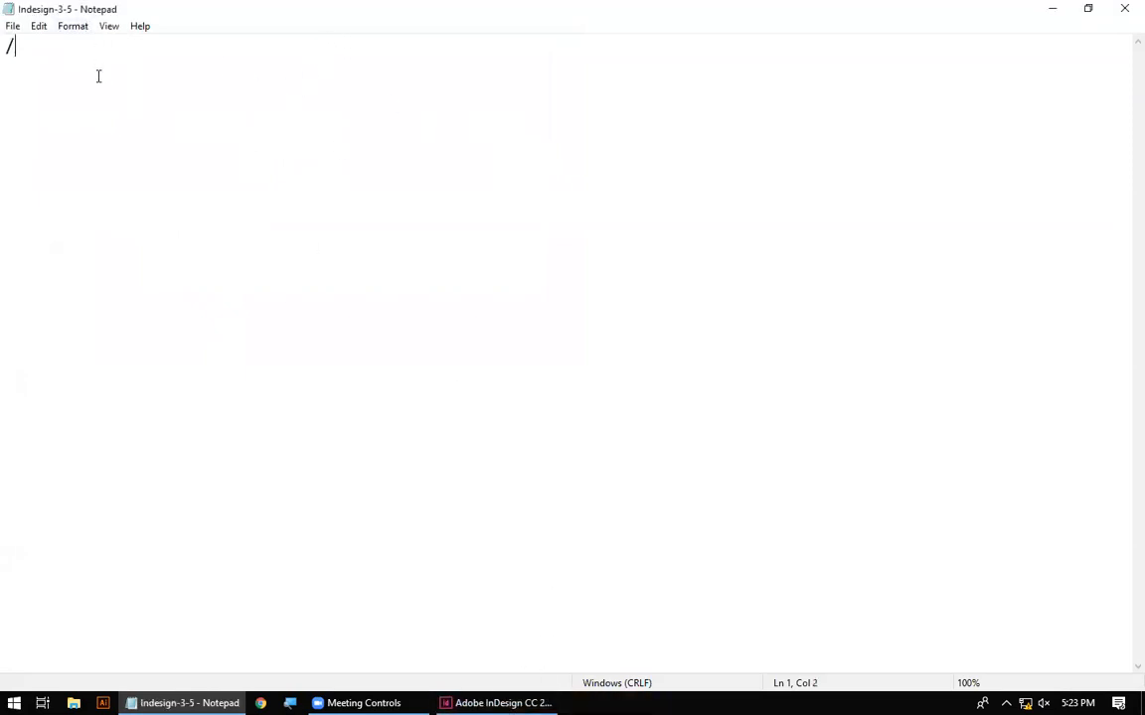
type("//////////// Clas")
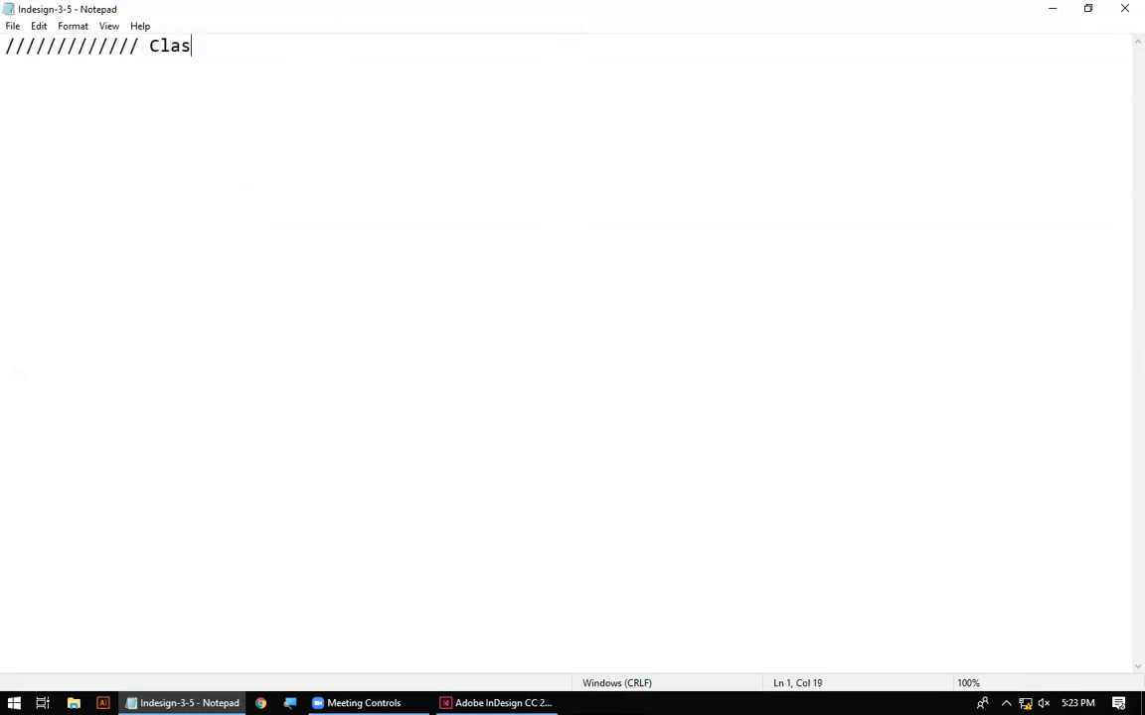
type("s 3 ")
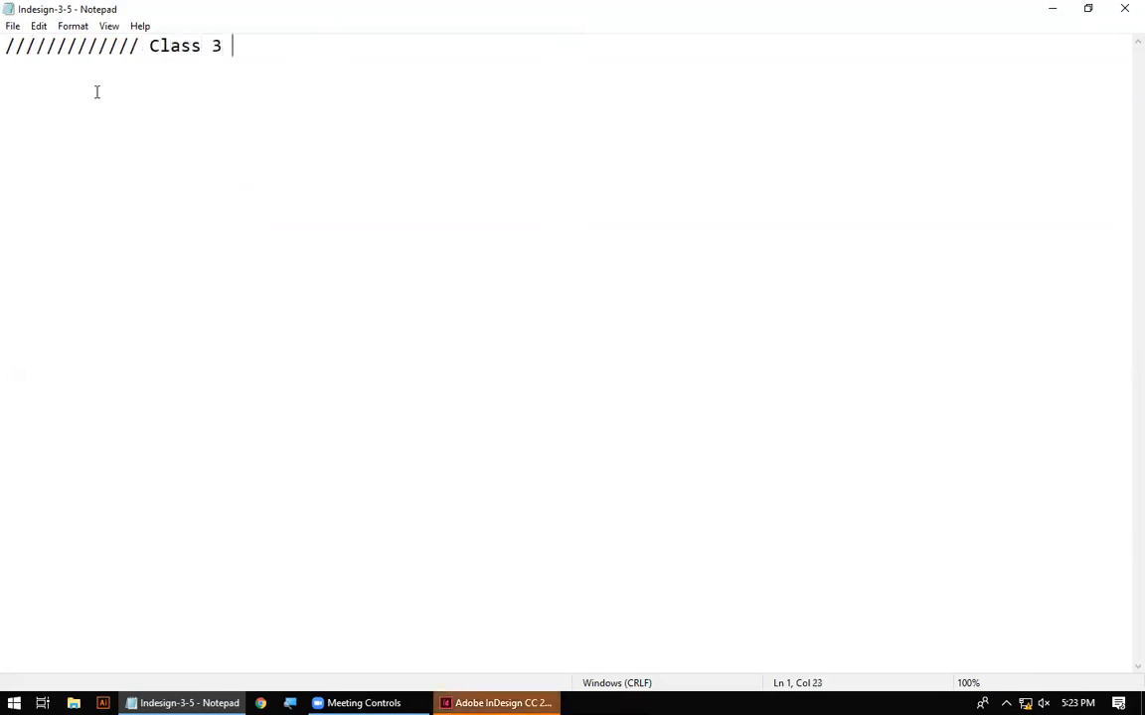
type("////////////////////")
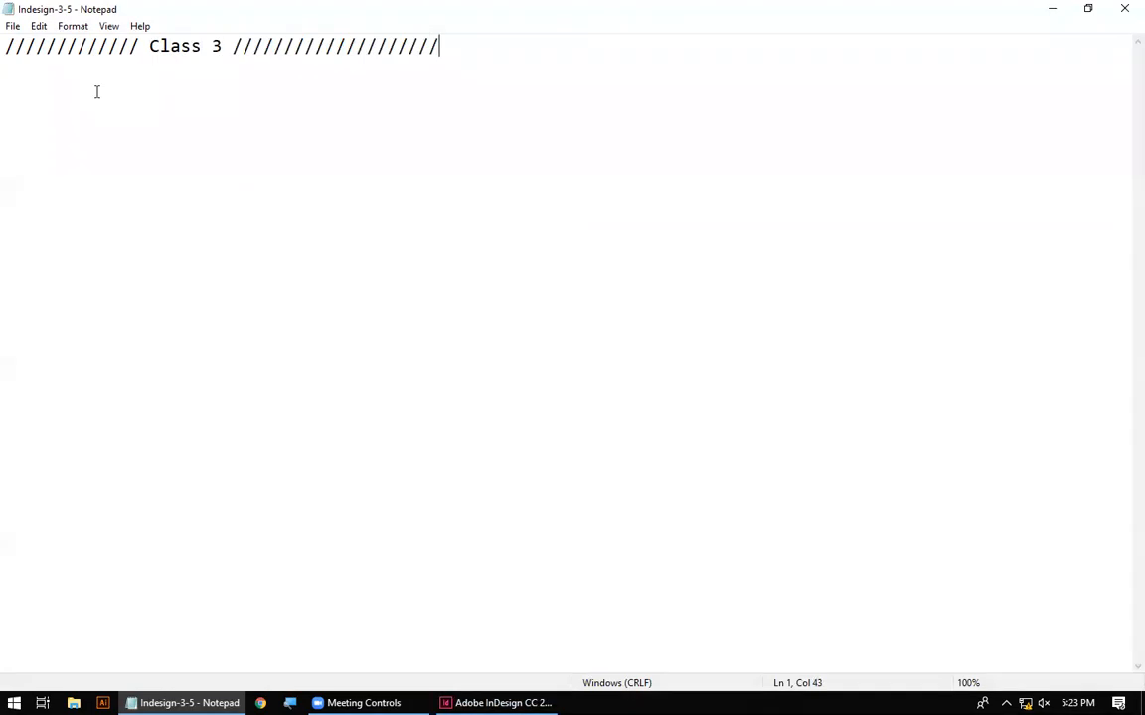
key("Return")
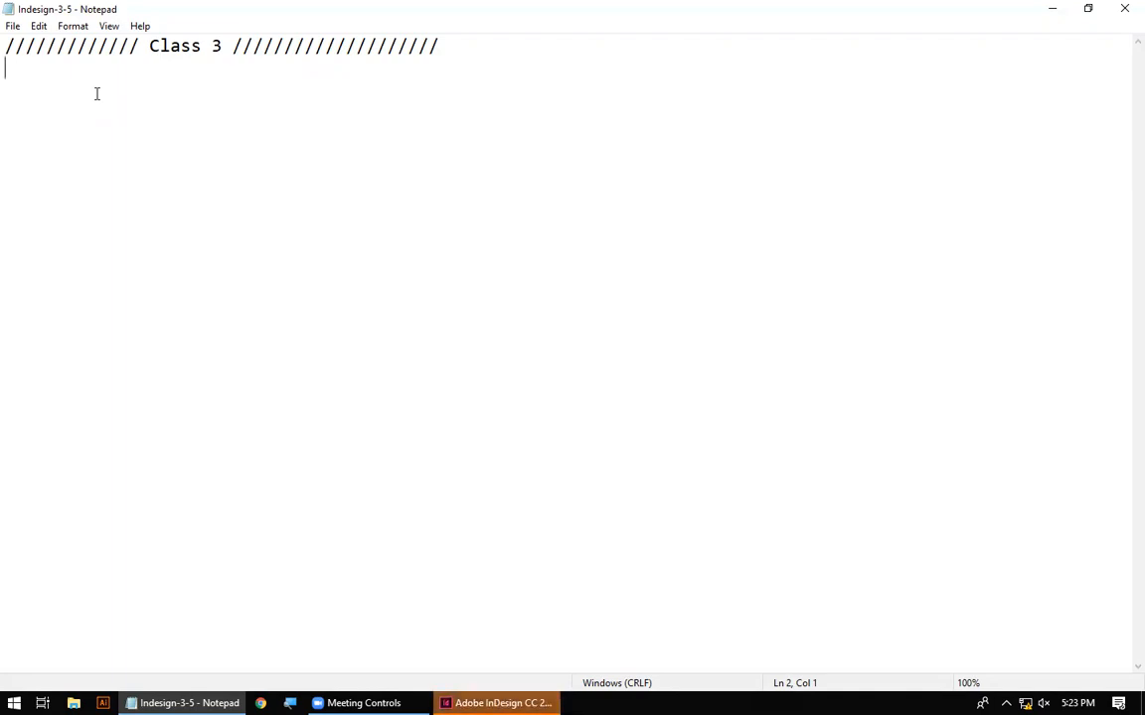
Save a copy of the text file to the Desktop as Indesign-5-7
left_click(11, 26)
left_click(34, 96)
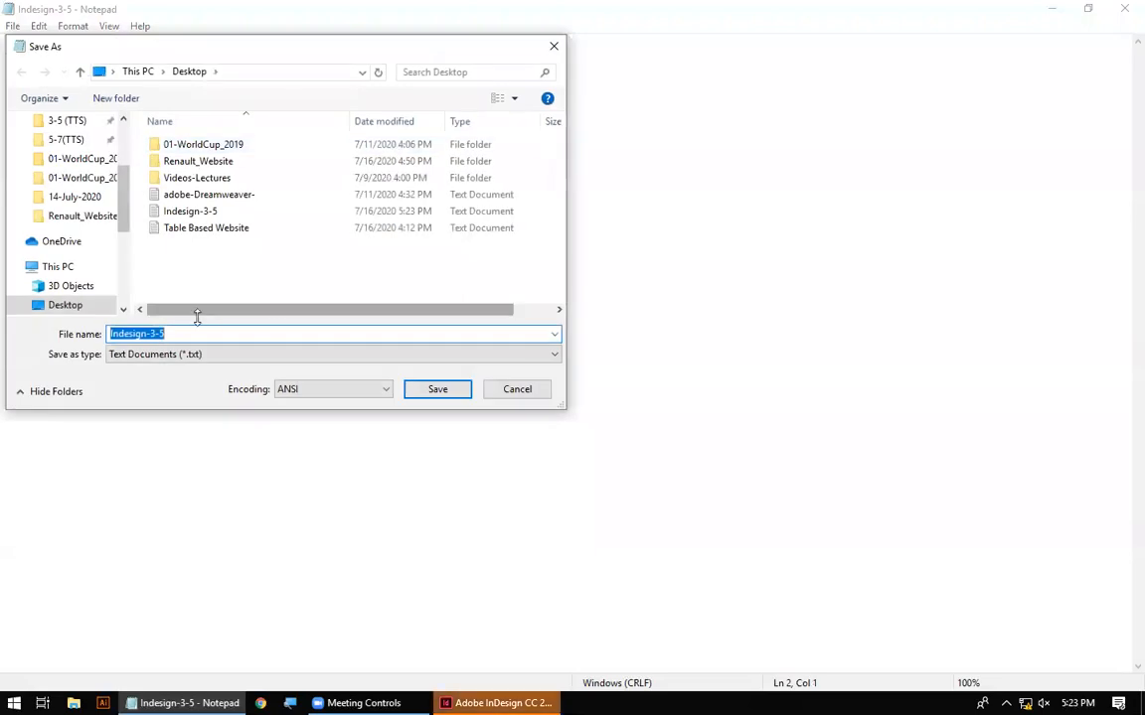
left_click_drag(177, 334, 151, 334)
type("5-7")
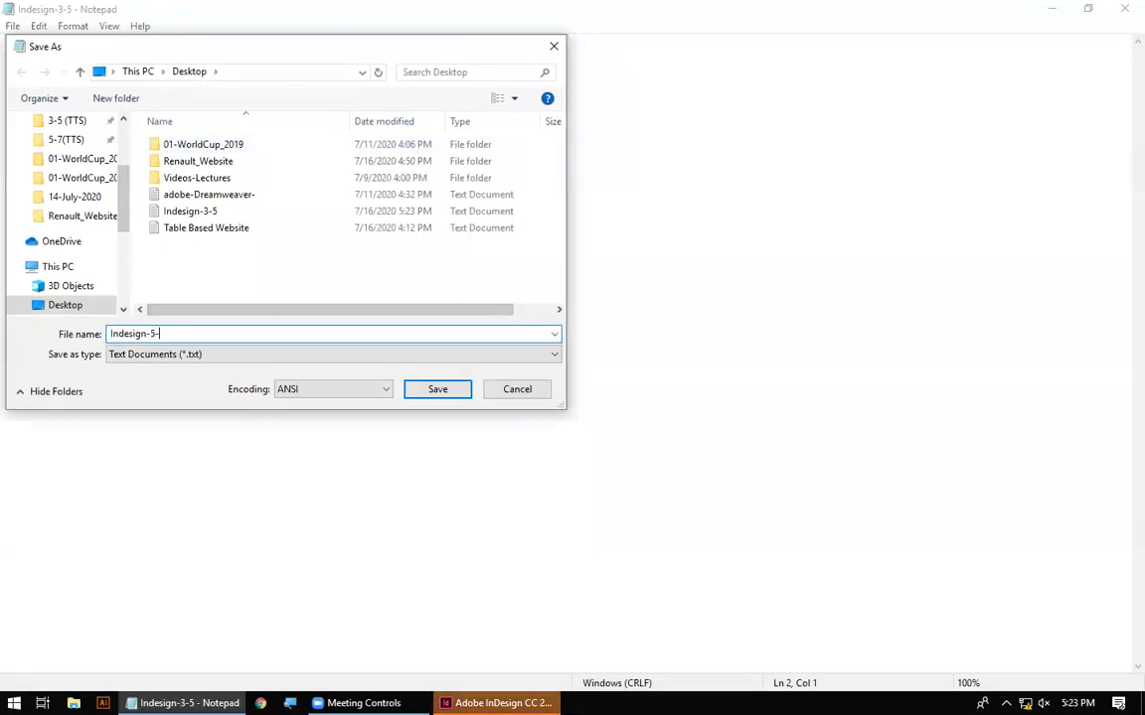
key("Return")
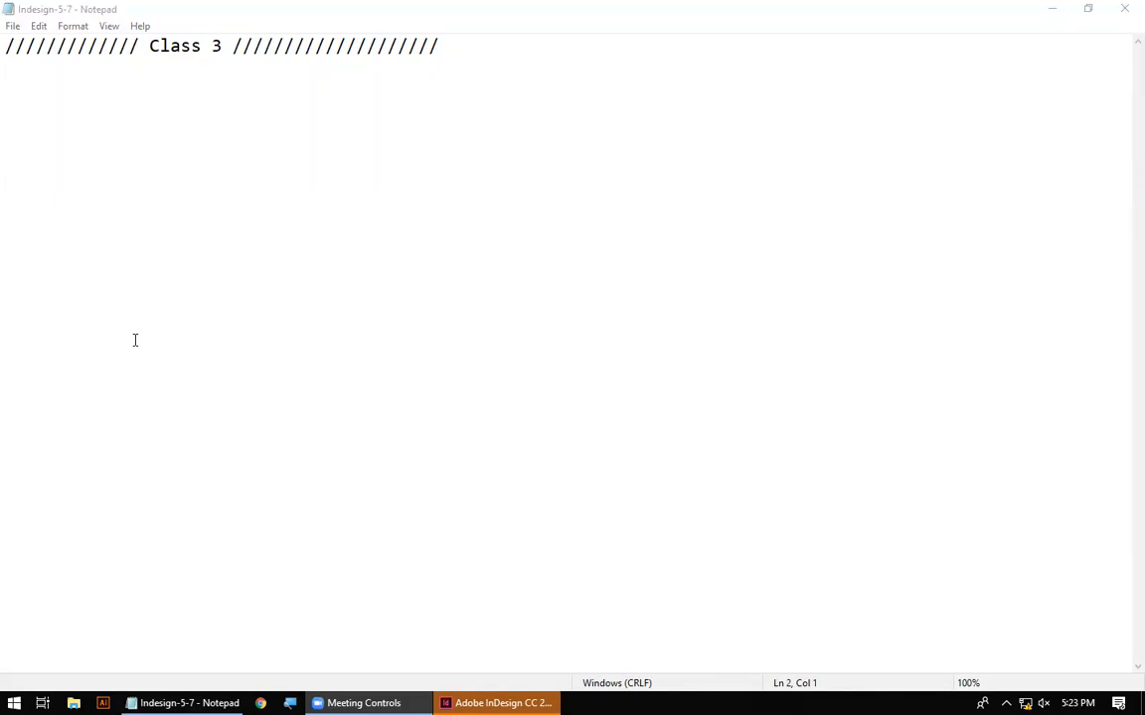
Switch to InDesign and dismiss its What's New window
left_click(55, 80)
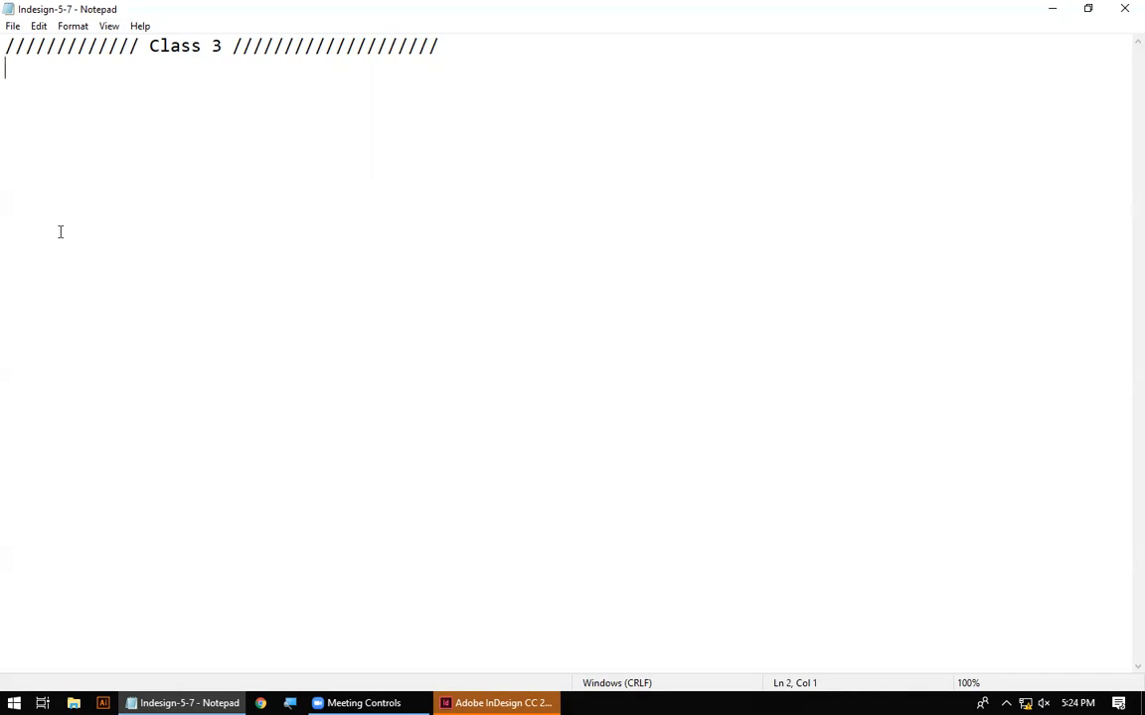
left_click(497, 702)
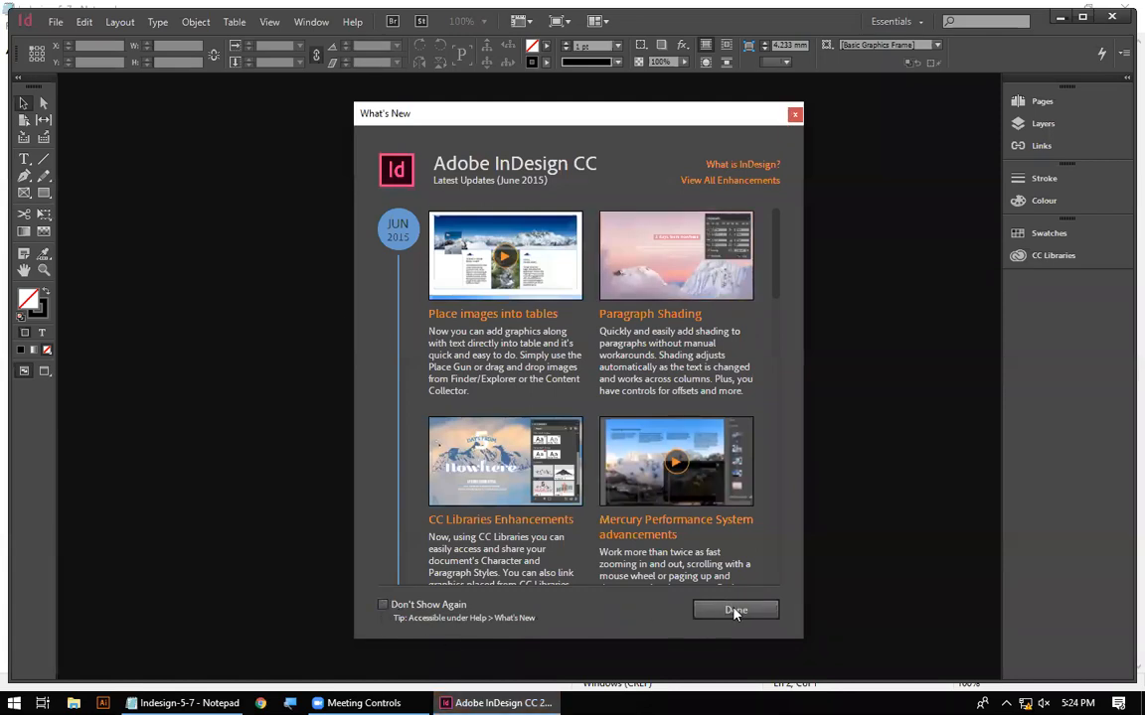
left_click(795, 114)
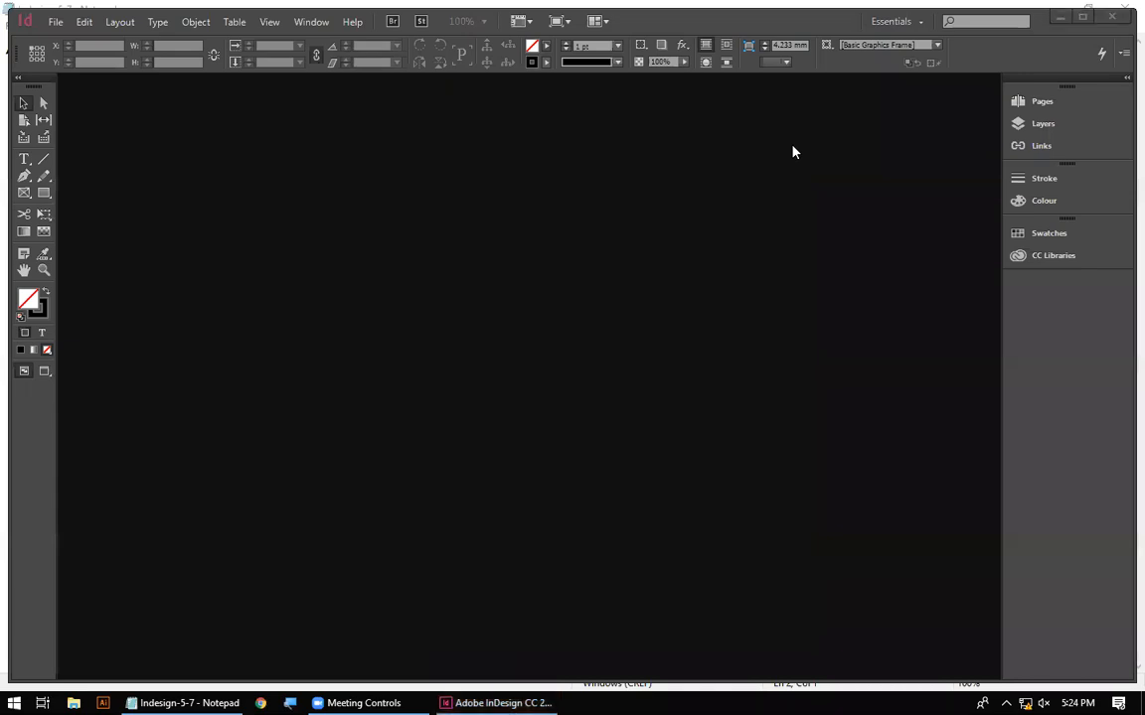
Open Paint and paste the captured screenshot of the screen into the blank picture
left_click(14, 702)
type("paint")
key("Return")
key("ctrl+v")
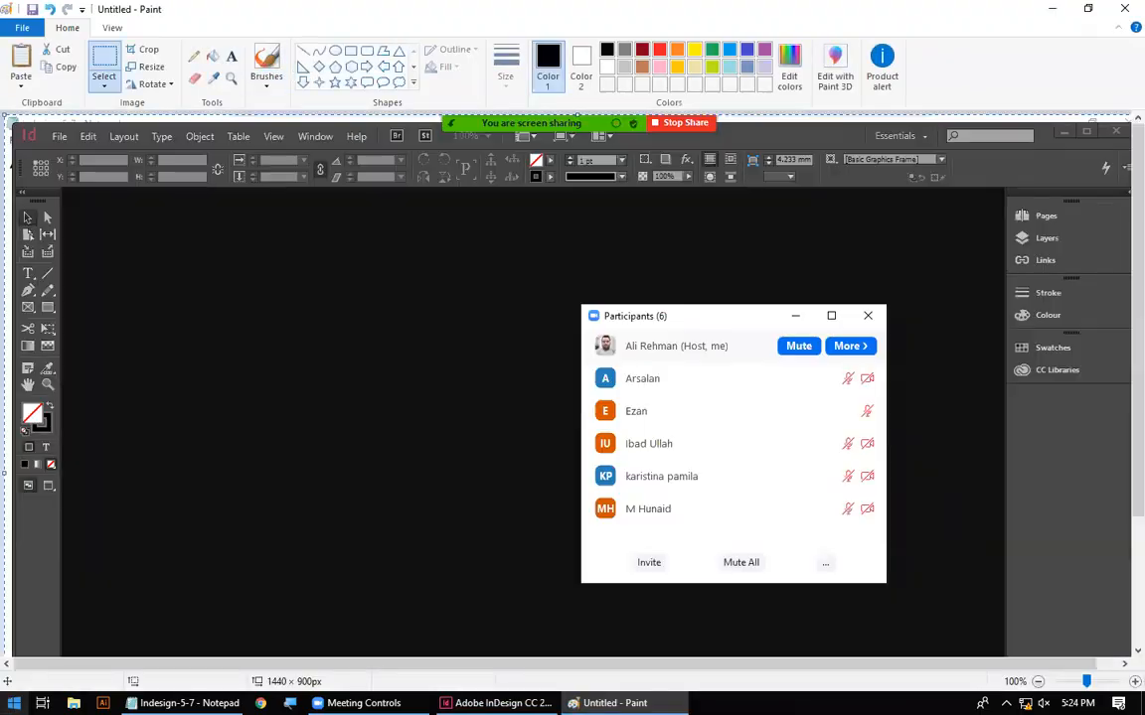
Save the pasted screenshot to the Desktop as a PNG named "5-7 - 16-jul" and close Paint
key("ctrl+s")
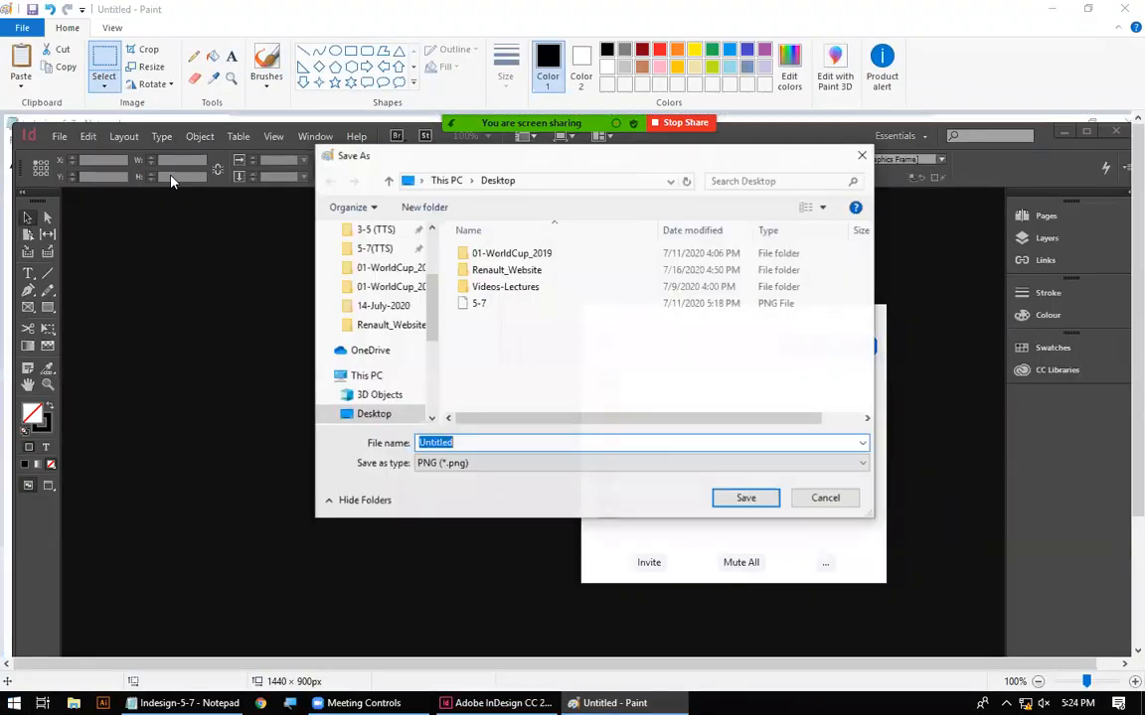
scroll(382, 258, "up", 3)
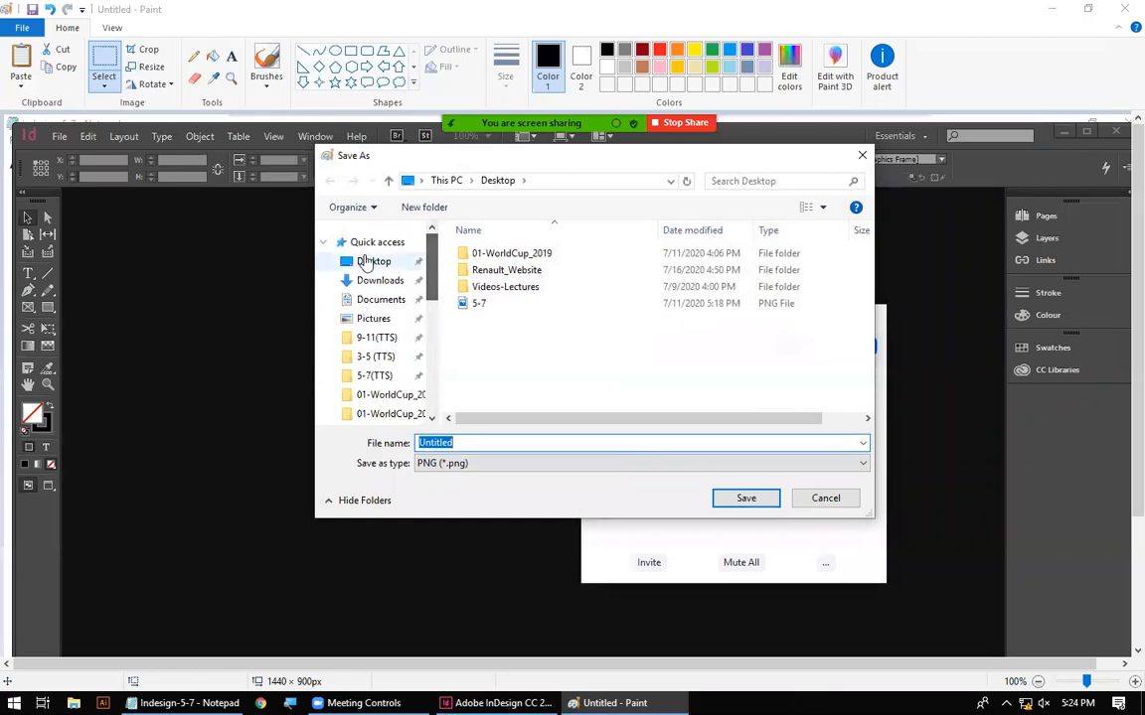
left_click(374, 261)
left_click(479, 303)
left_click(471, 441)
type("- 1")
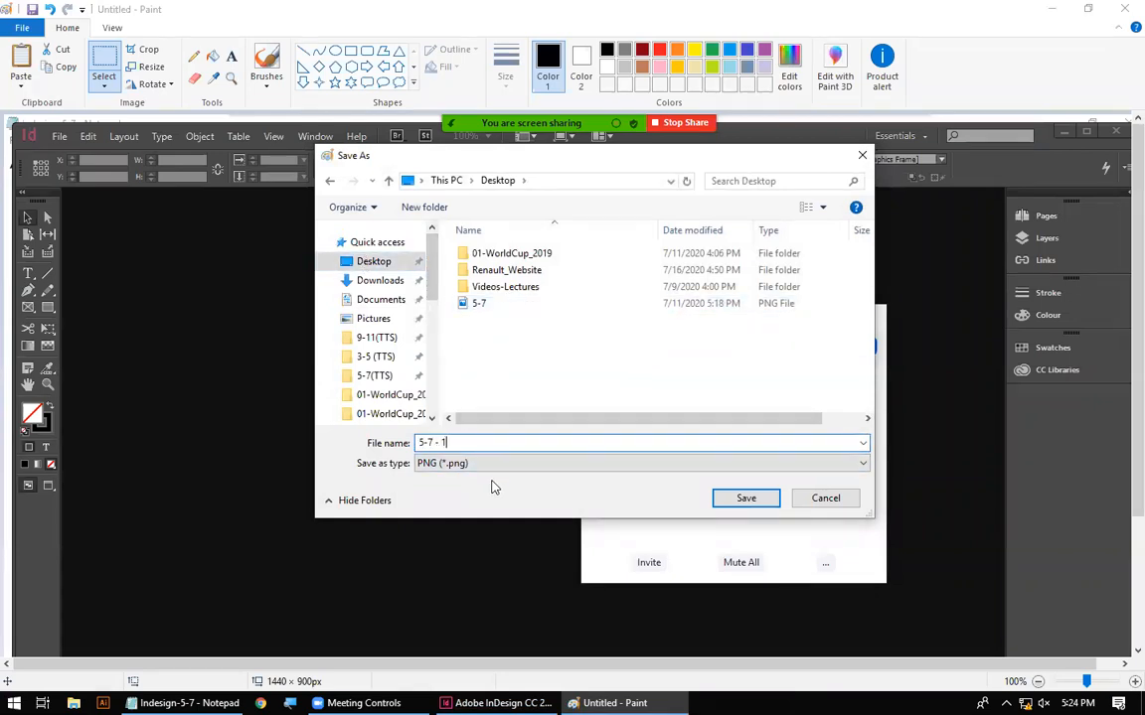
type("6-jul")
key("Return")
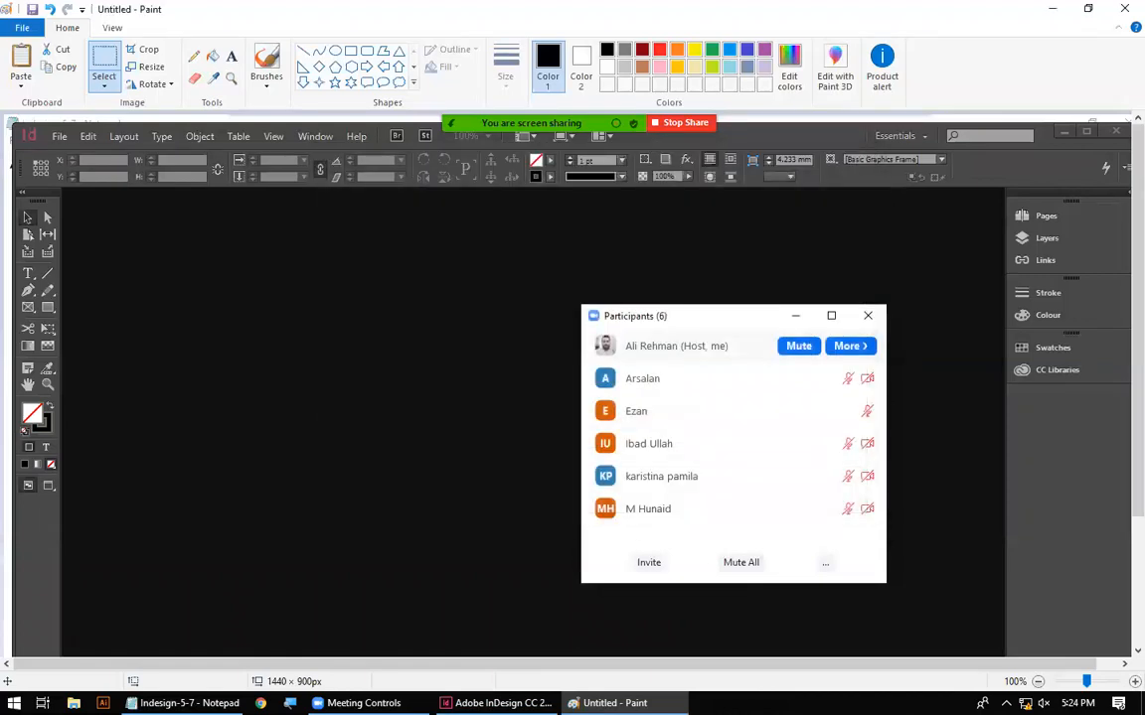
left_click(1125, 9)
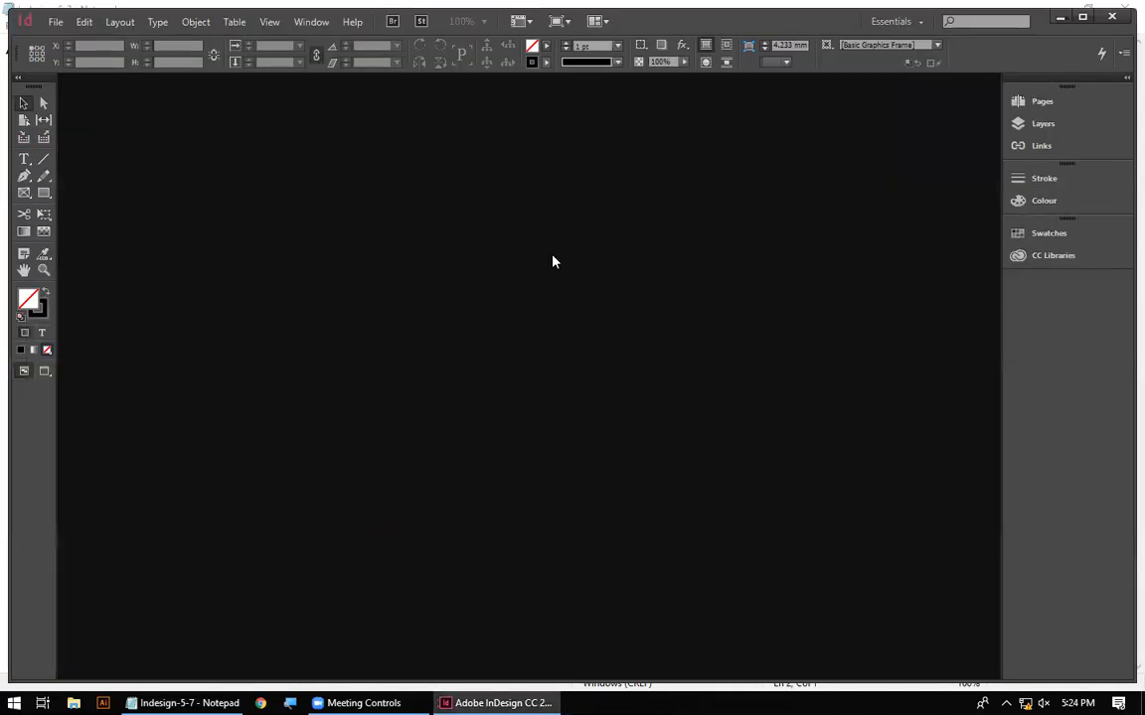
Open the New Document settings in InDesign and move the dialog toward the middle of the workspace
left_click(56, 21)
mouse_move(64, 31)
left_click(371, 38)
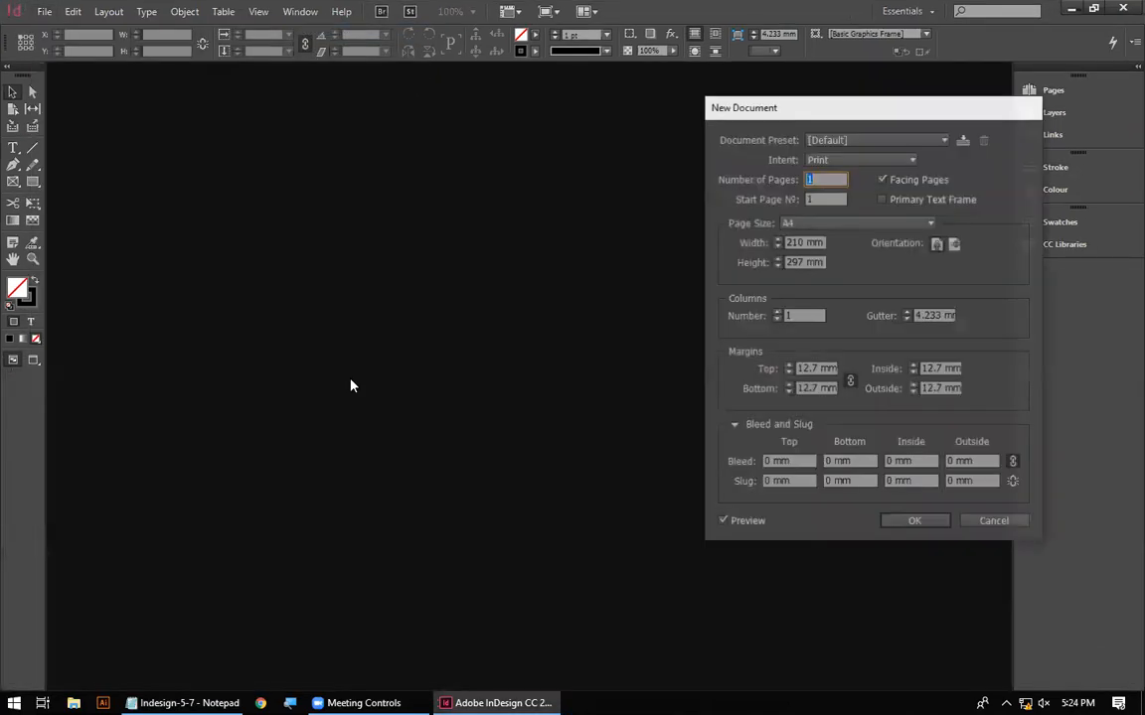
left_click_drag(841, 115, 434, 151)
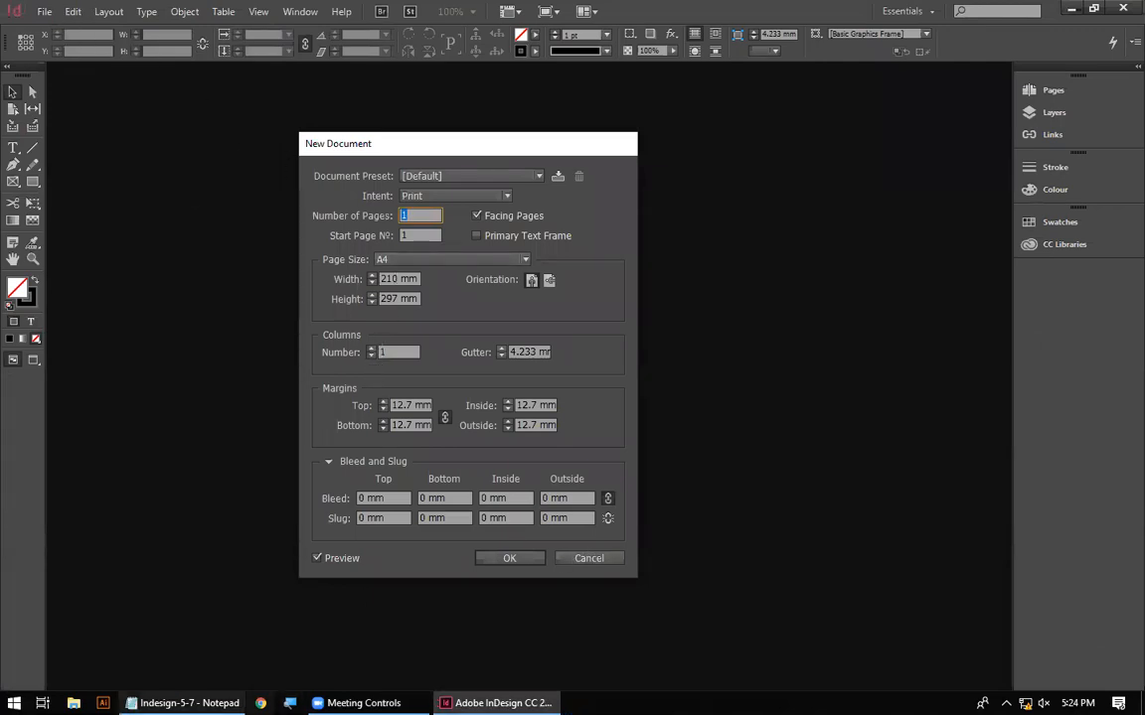
In the Notepad notes, add ".indd/b/l//t" under the heading and a dashed divider below it, then highlight "dd"
left_click(187, 702)
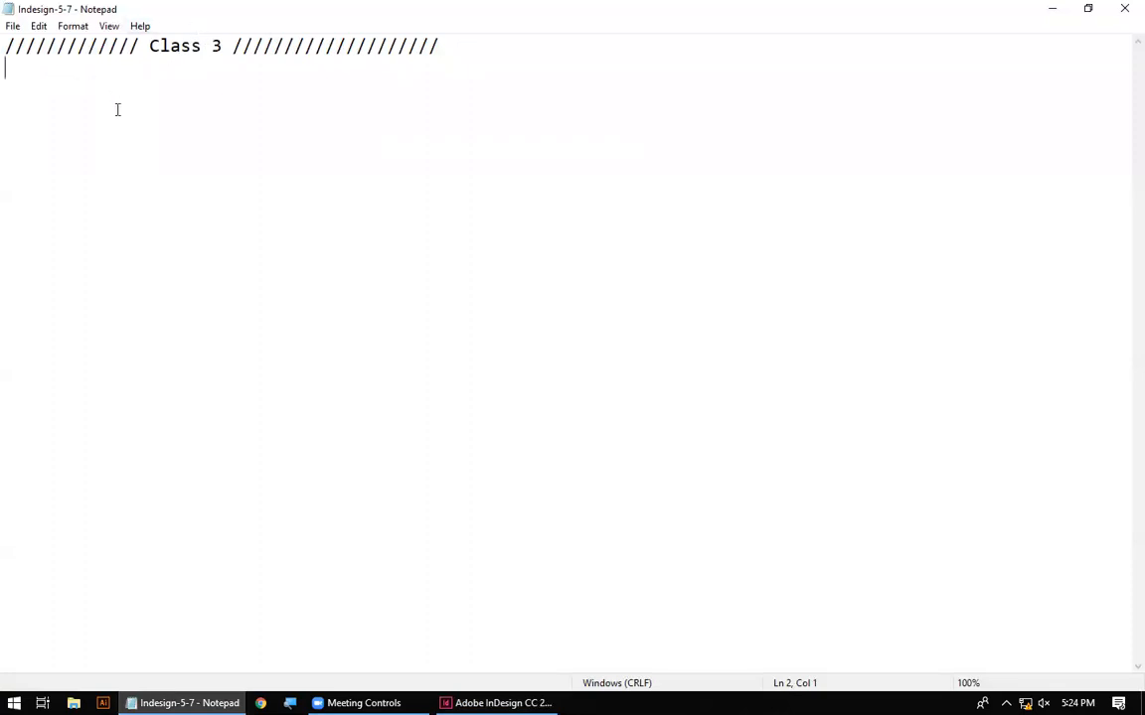
type(".indd/b/l/")
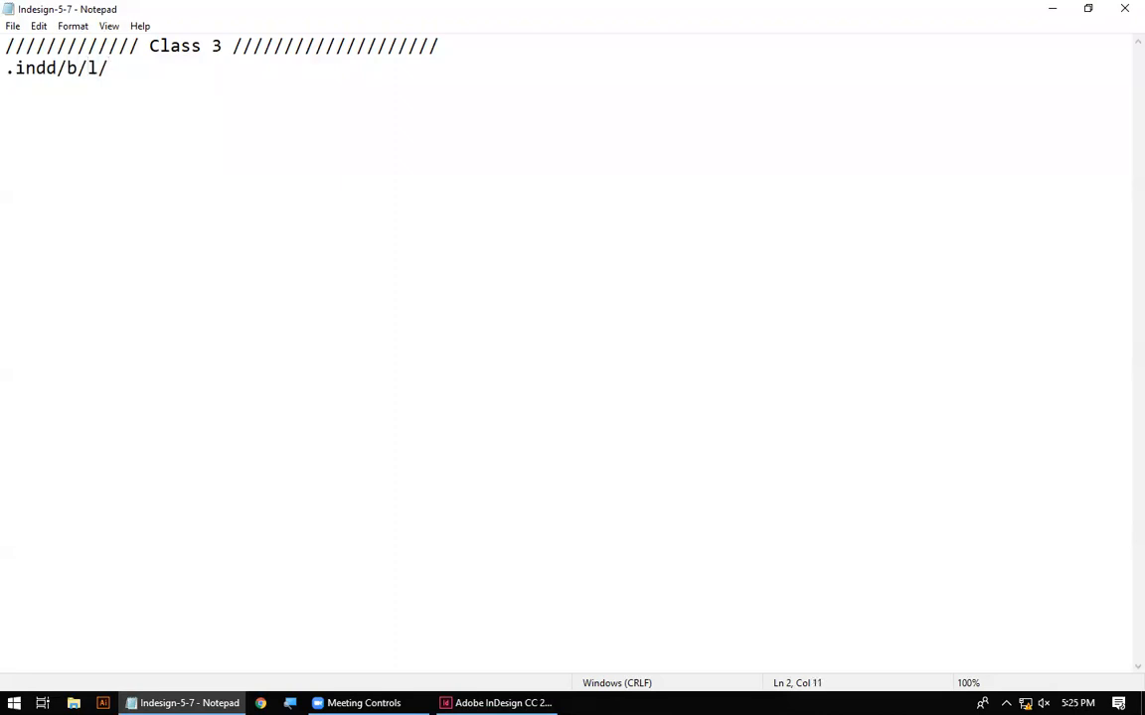
type("/t")
key("Return")
key("Return")
type("-----------------")
left_click_drag(57, 67, 36, 68)
Glance at InDesign's New Document dialog, return to Notepad, and add the note "- Framings" below the dashed divider
left_click(496, 703)
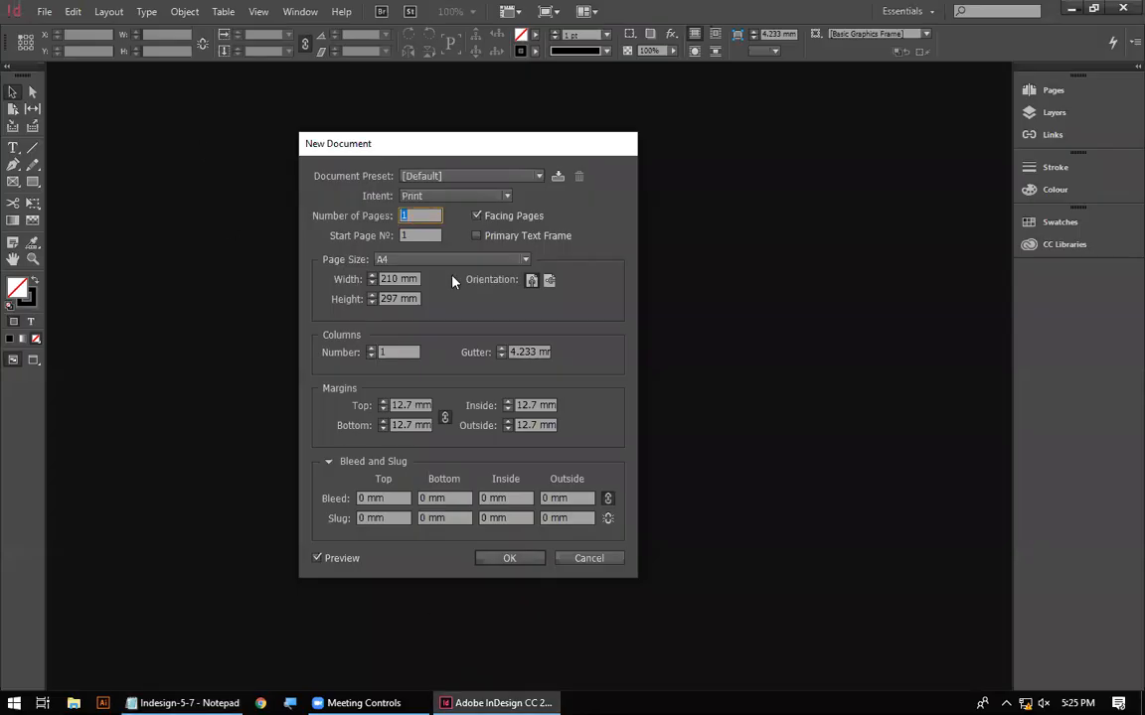
left_click(184, 704)
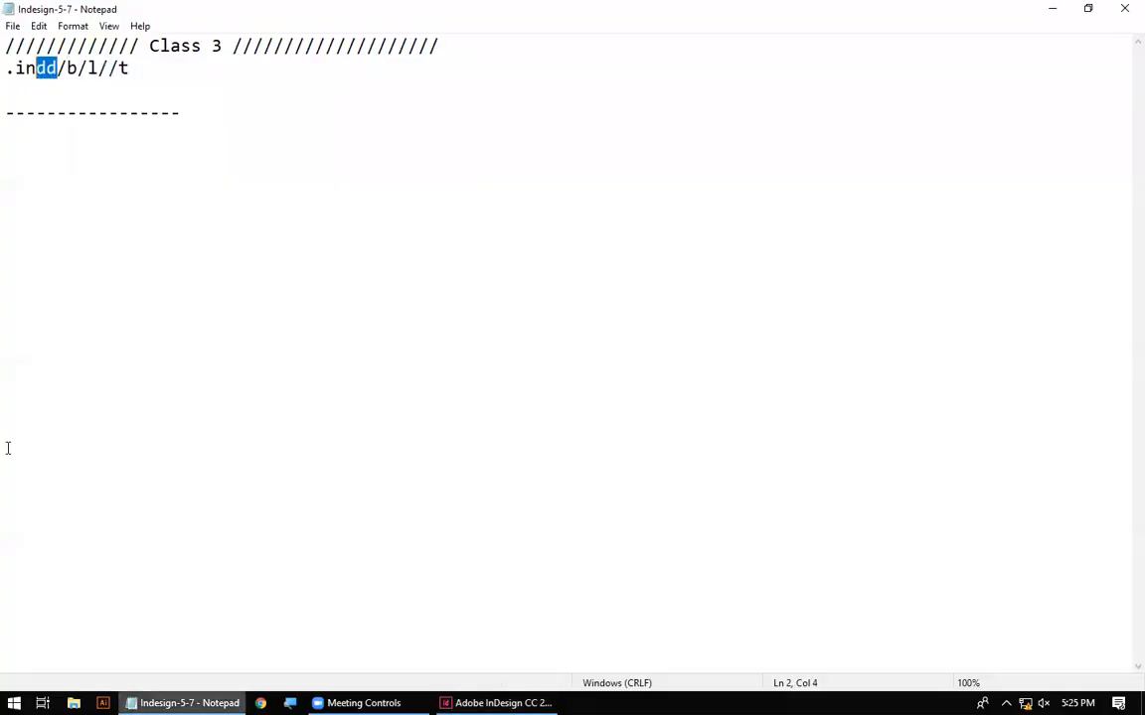
left_click(78, 113)
key("End")
key("Return")
key("Return")
type("- Framings")
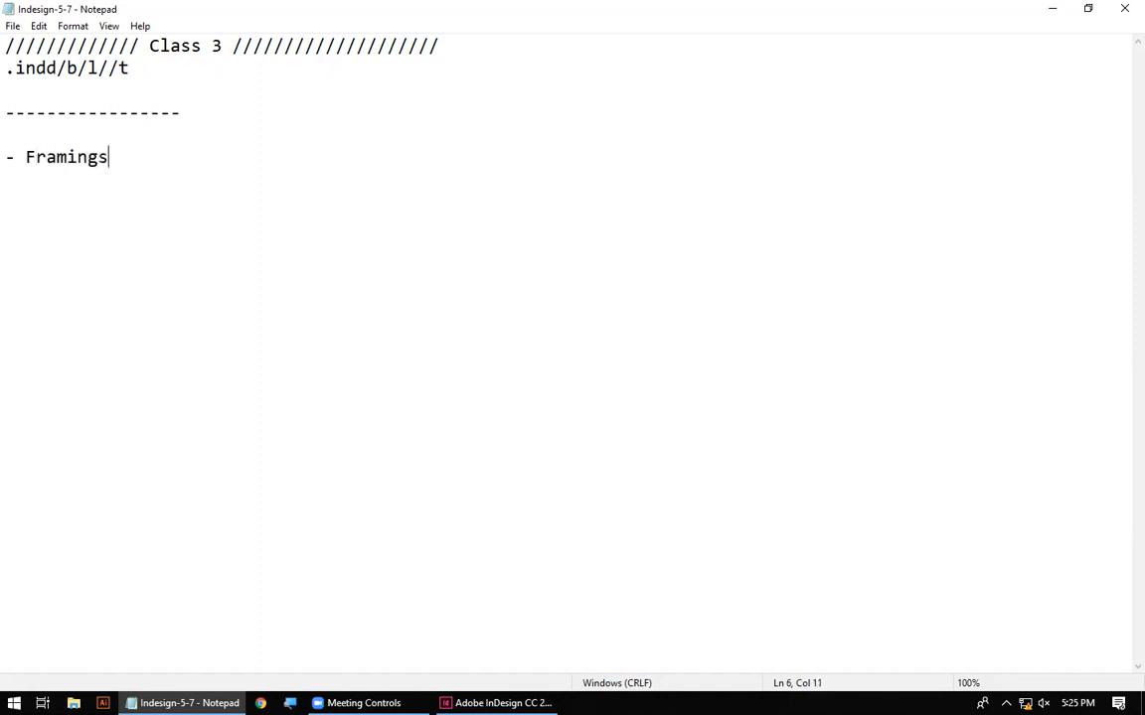
Add the line "Working with Objects" a few lines below the "- Framings" note
key("Return")
key("Return")
key("Return")
type("Wo")
type("in")
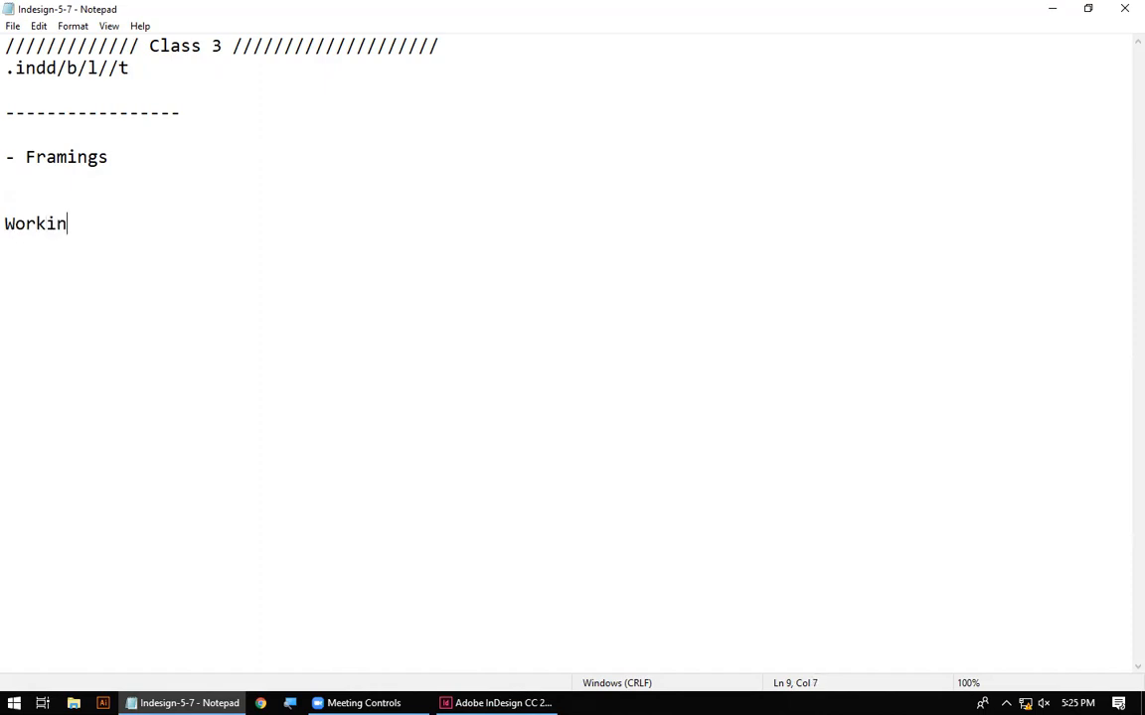
type("g with Objects")
Copy the "Working with Objects" line and paste it three more times on the lines directly beneath it
key("ctrl+shift+Left")
key("ctrl+shift+Left")
key("ctrl+shift+Left")
key("ctrl+shift+Left")
key("shift+Right")
key("ctrl+c")
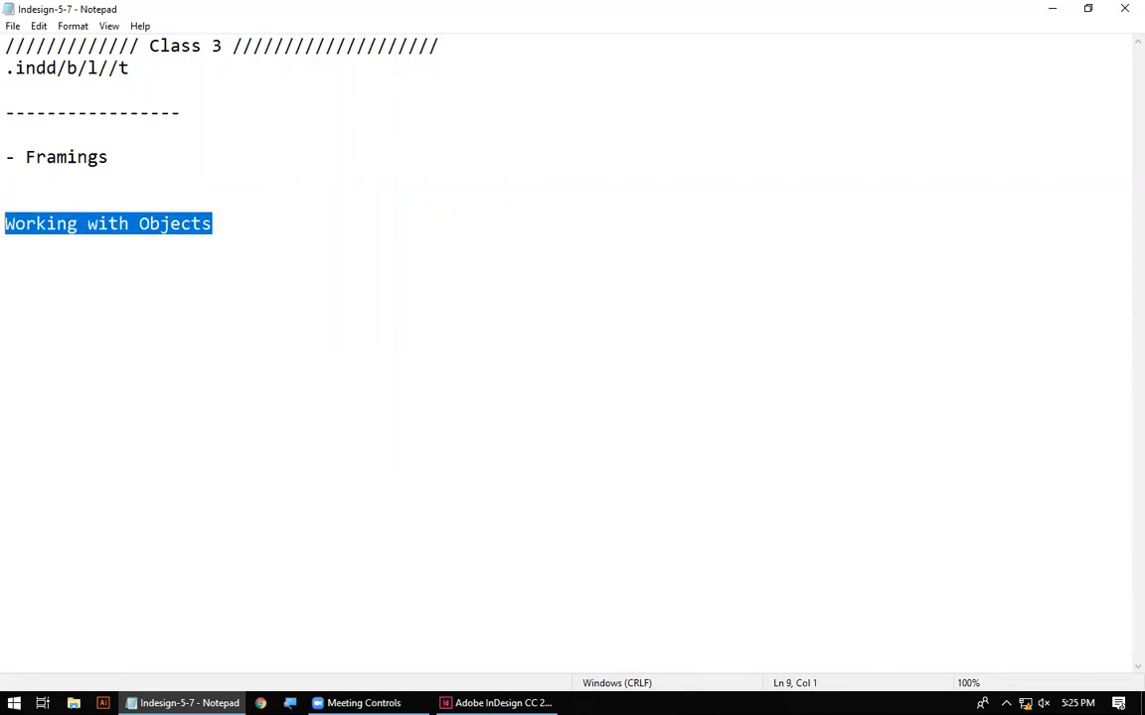
left_click(139, 224)
left_click(283, 226)
key("Return")
key("ctrl+v")
key("Return")
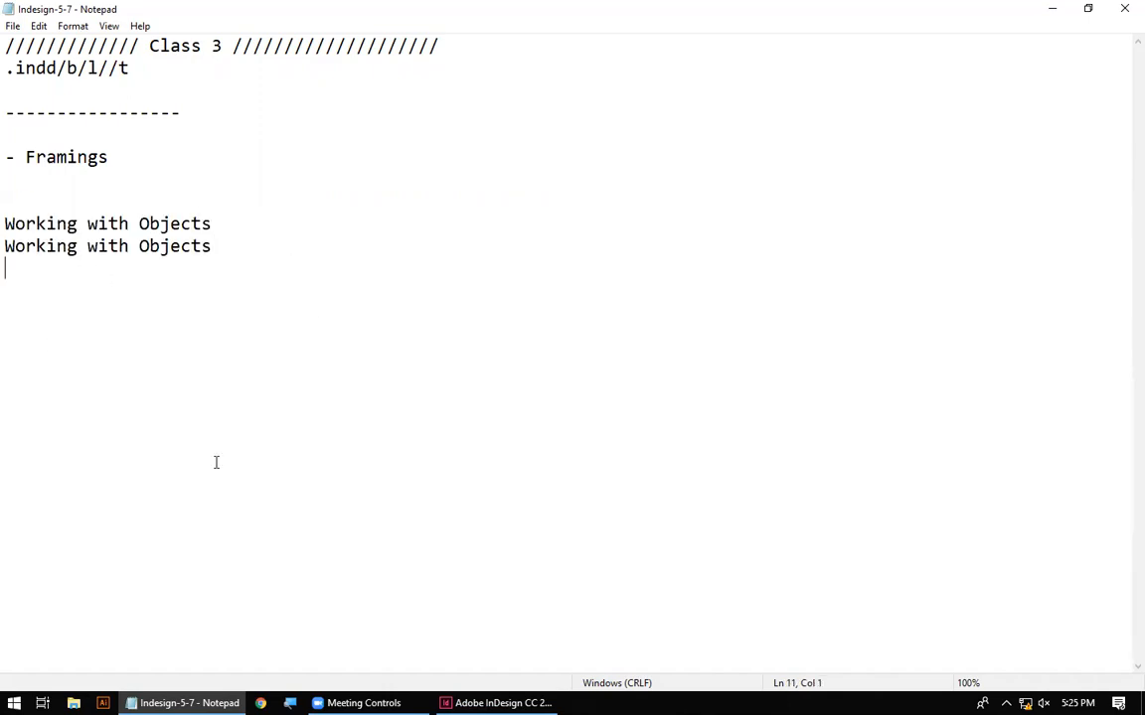
key("ctrl+v")
key("Return")
key("ctrl+v")
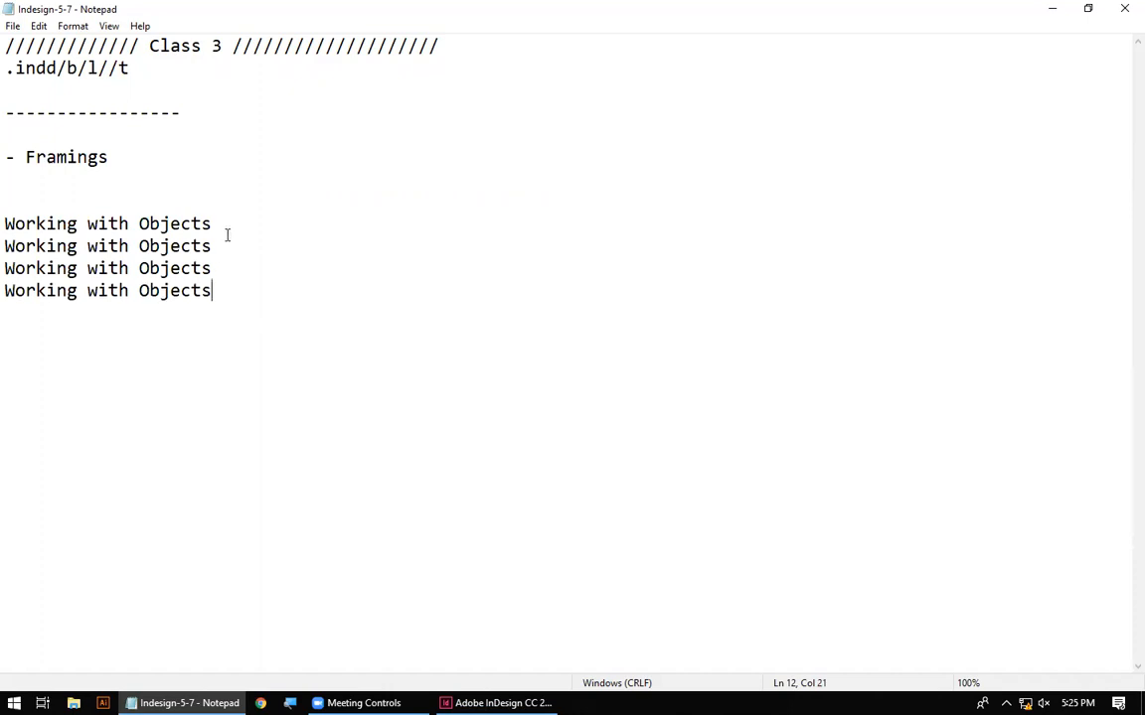
Change the second "Working with Objects" line to "Working with Graphics"
left_click_drag(213, 224, 139, 225)
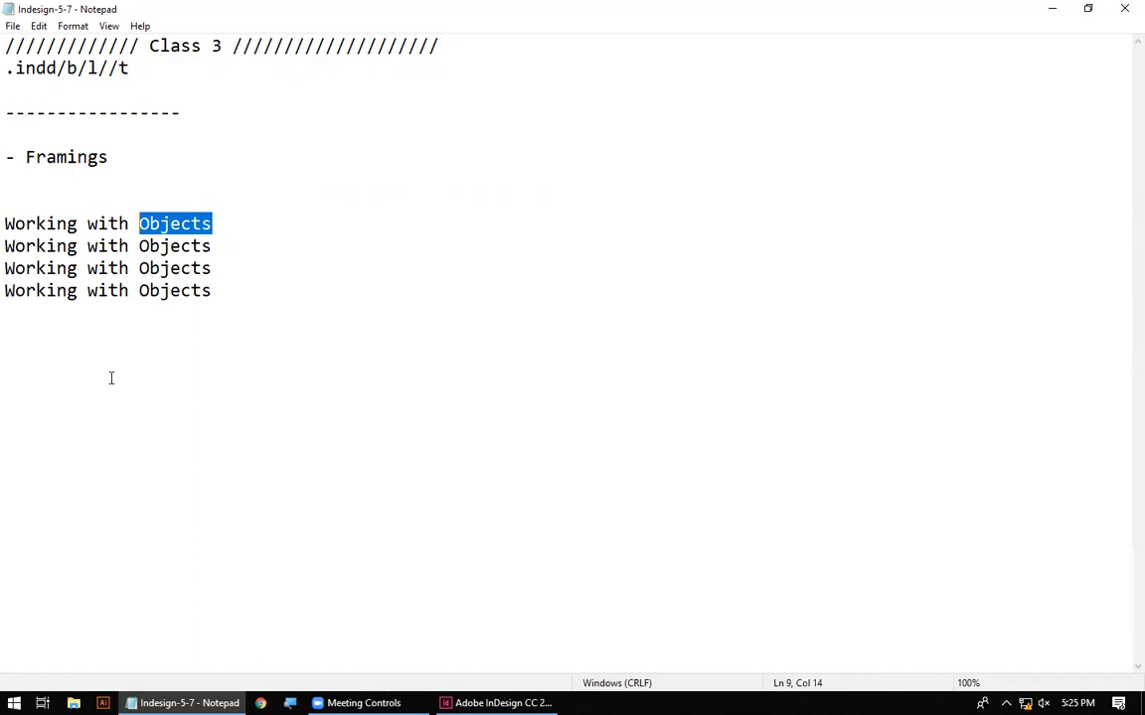
left_click_drag(6, 224, 264, 239)
left_click(233, 225)
left_click_drag(139, 245, 221, 248)
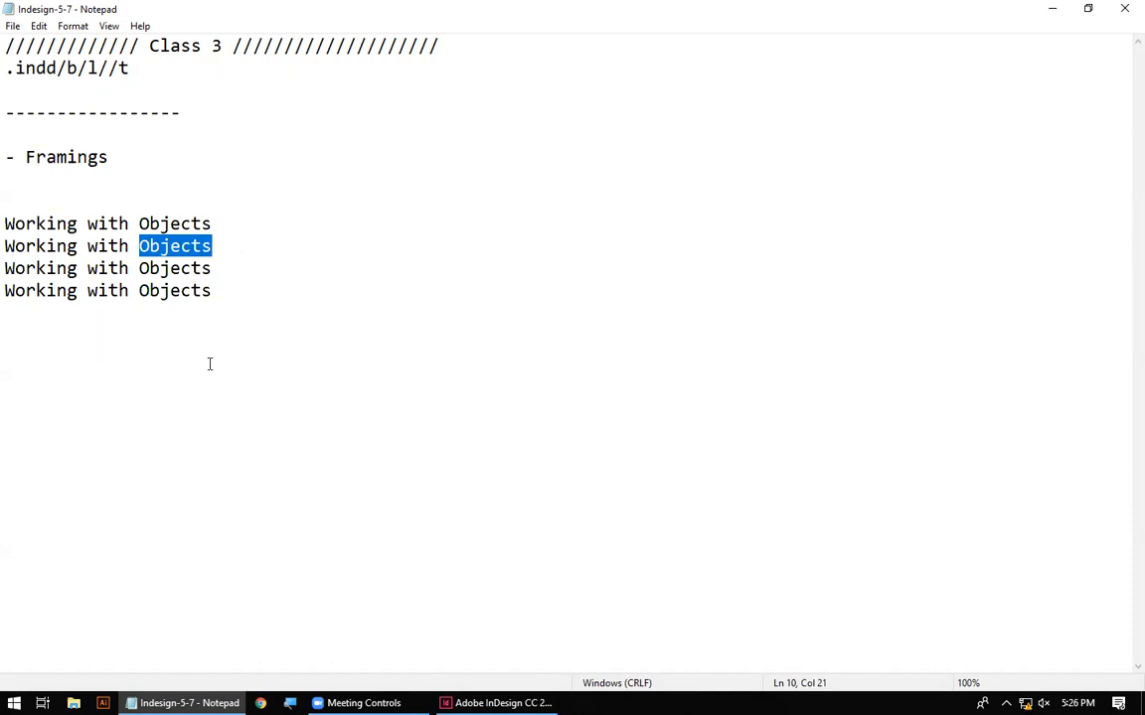
type("Grap")
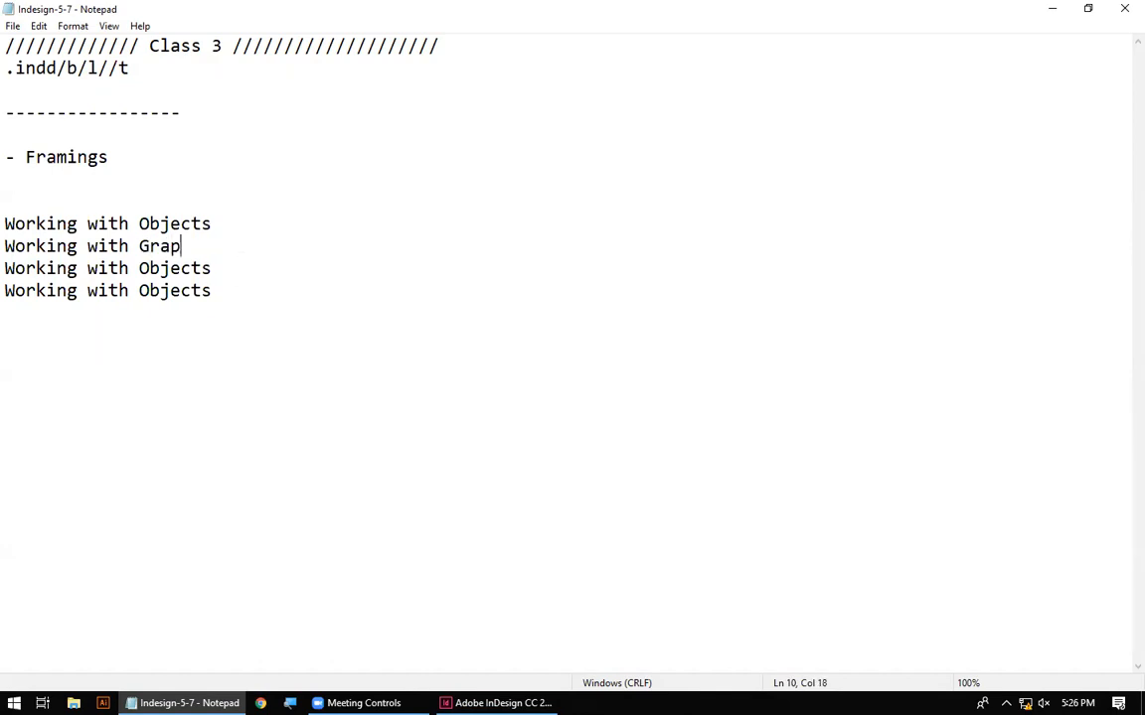
type("hics")
Change the third line to "Working with Text" and the fourth to "Working with Tables"
key("Down")
key("ctrl+shift+Left")
type("Text")
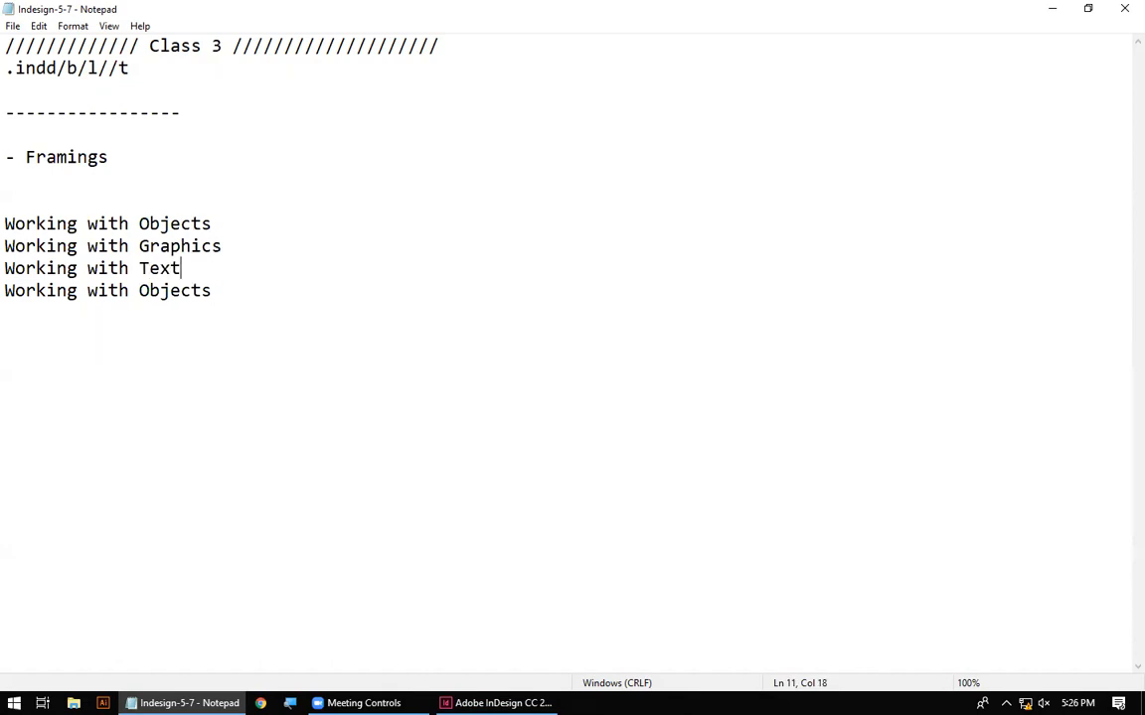
key("Down")
key("ctrl+Left")
key("ctrl+shift+Right")
type("Tables")
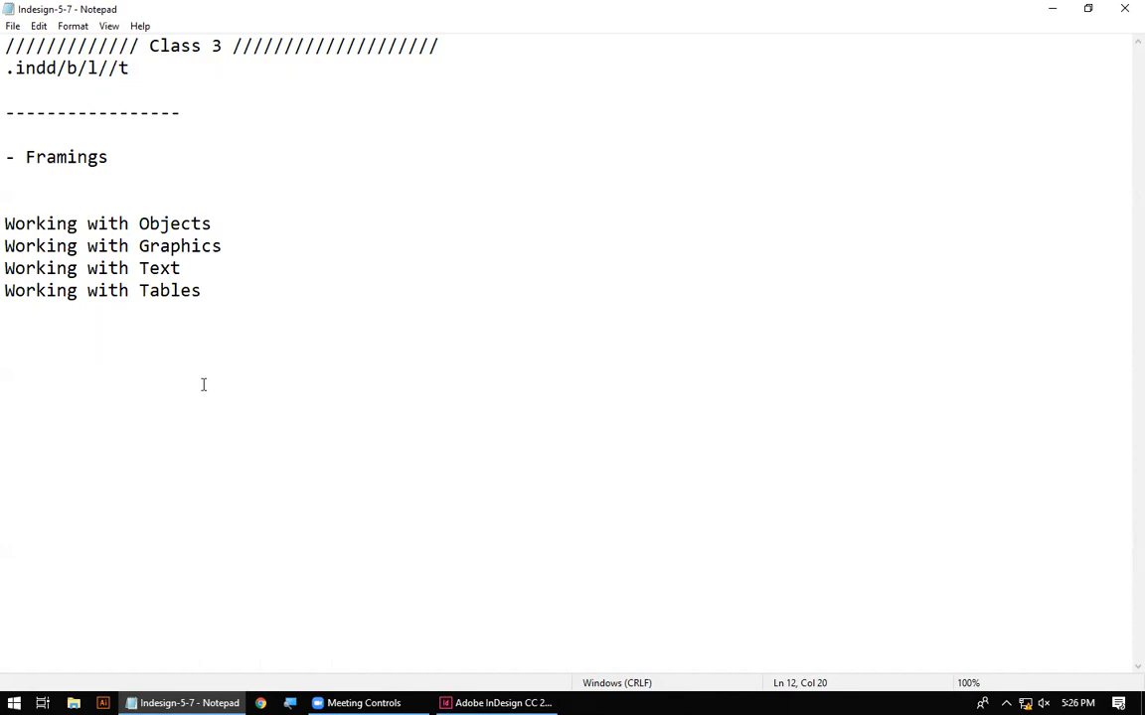
Remove the blank line between the dashed divider and the "- Framings" note
key("Up")
key("Up")
key("Up")
key("Up")
key("Up")
key("Up")
key("Up")
key("Delete")
Insert 15 blank lines between "- Framings" and the "Working with" list to push the list down
key("Down")
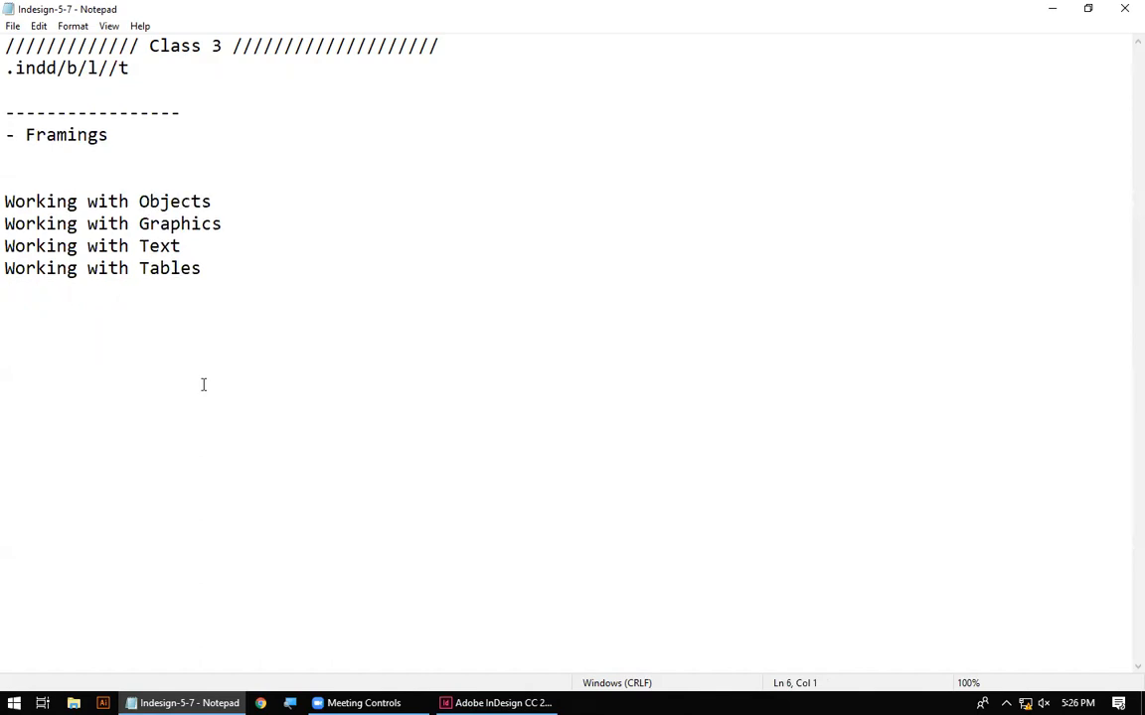
key("Return")
key("Return")
key("Return")
key("Return")
key("Return")
key("Return")
key("Return")
key("Return")
key("Return")
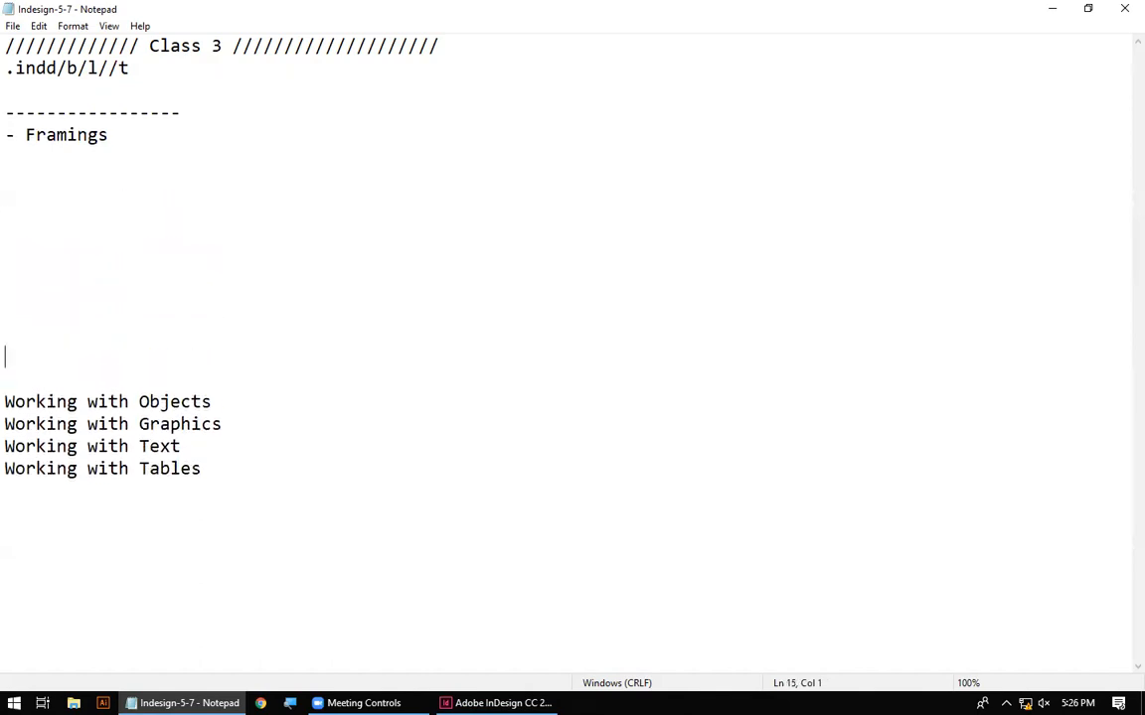
key("Return")
key("Return")
key("Return")
key("Return")
key("Return")
key("Return")
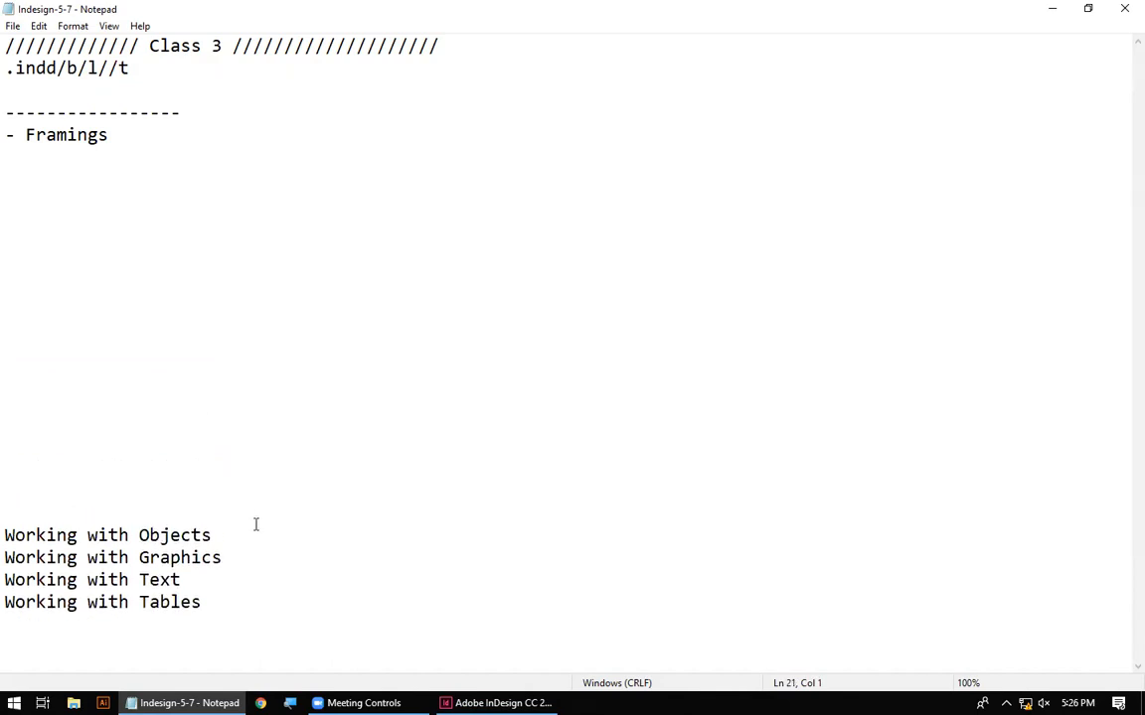
Append "- F" to the "Working with Graphics" line in the list
left_click(62, 173)
left_click(41, 157)
left_click(231, 558)
type("- F")
Copy "Working with Graphics" from the list and paste it as a heading above "- Framings", separated by a blank line
left_click_drag(222, 557, 6, 561)
key("ctrl+c")
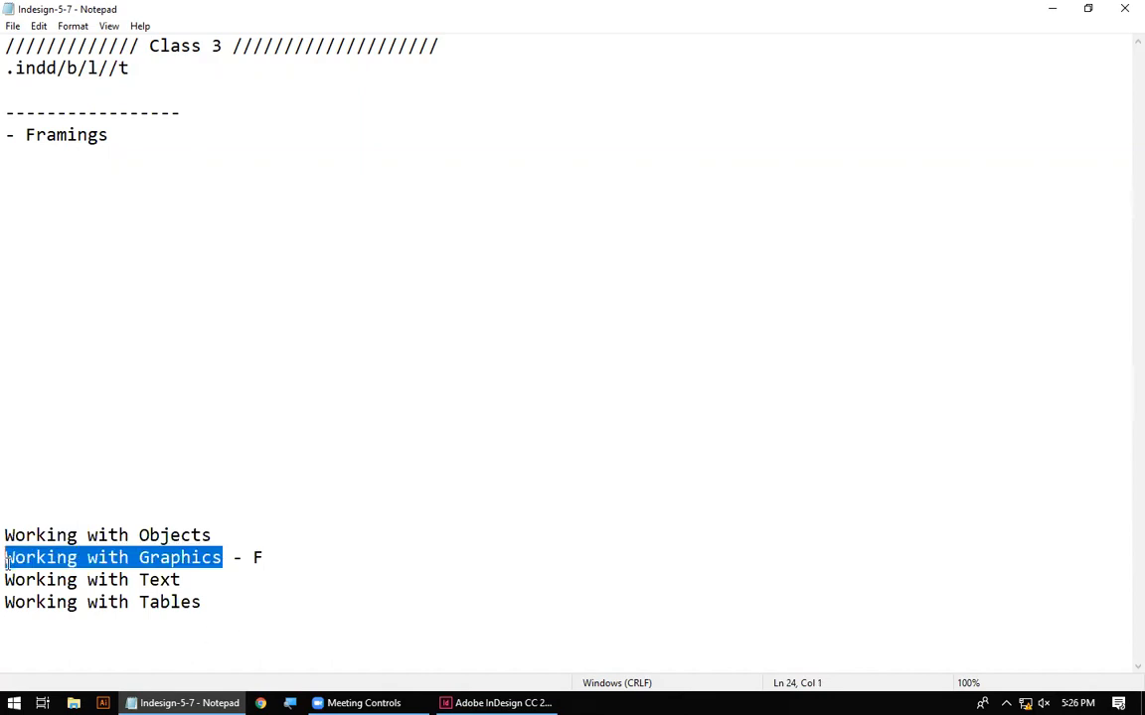
left_click(9, 128)
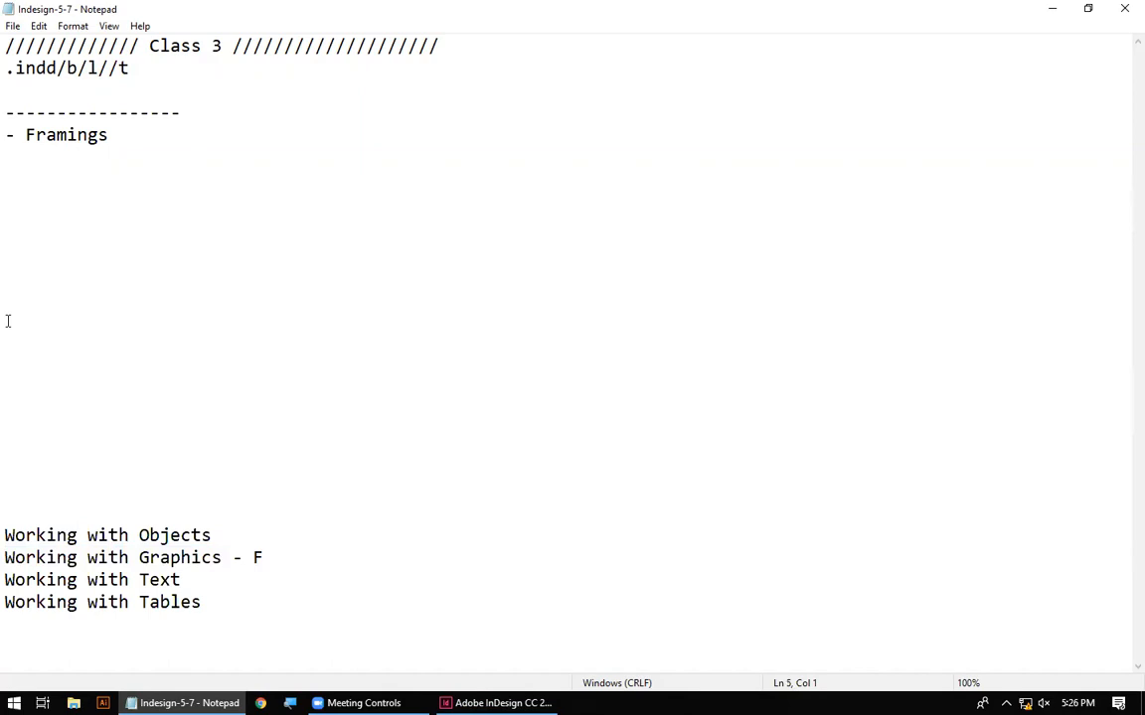
key("Return")
key("Up")
key("ctrl+v")
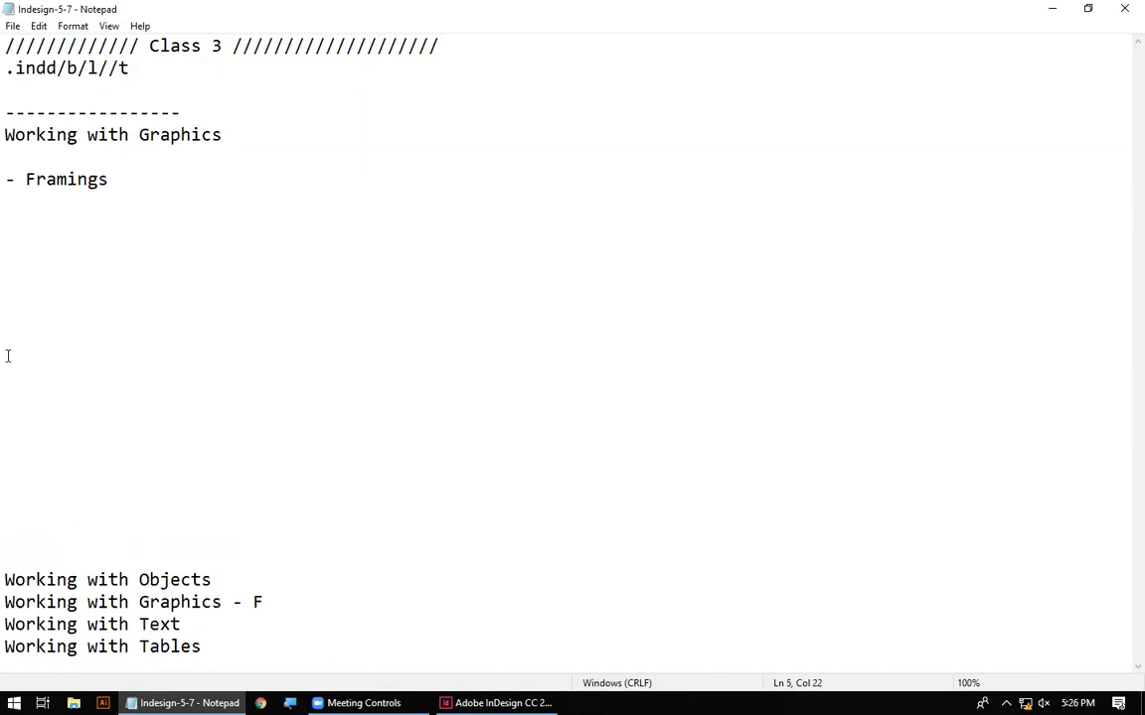
key("Delete")
key("Return")
key("Delete")
key("Return")
Delete the "- F" suffix from the "Working with Graphics" line in the list
left_click(263, 602)
left_click_drag(263, 602, 232, 605)
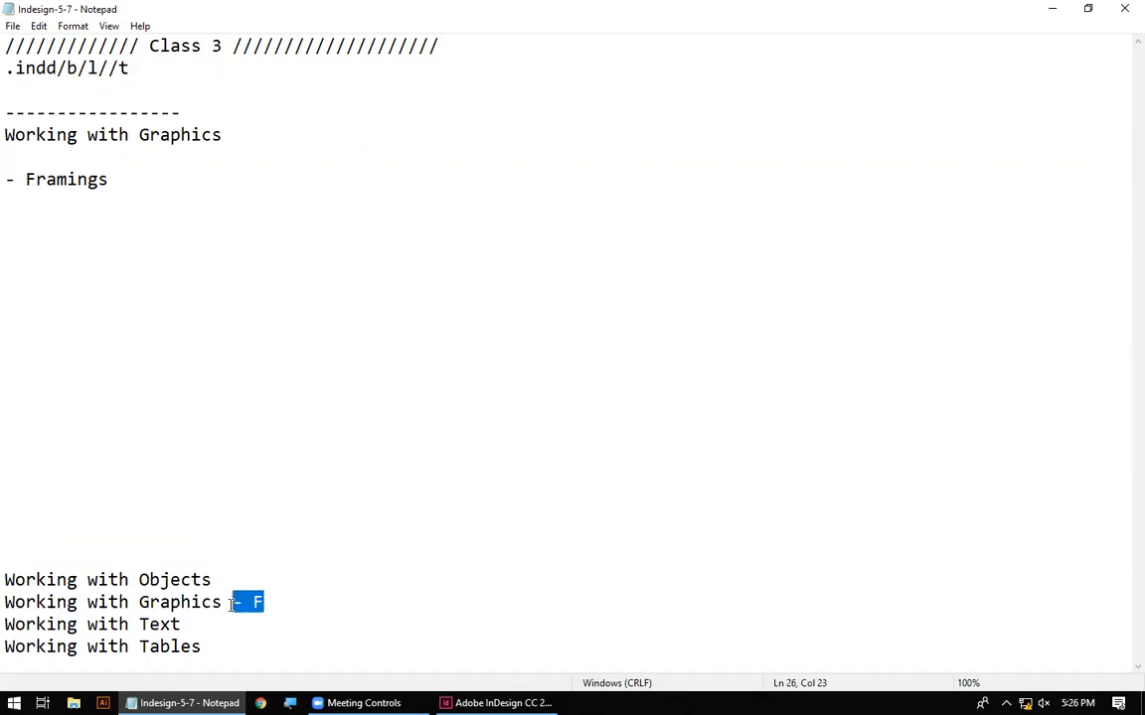
key("BackSpace")
key("BackSpace")
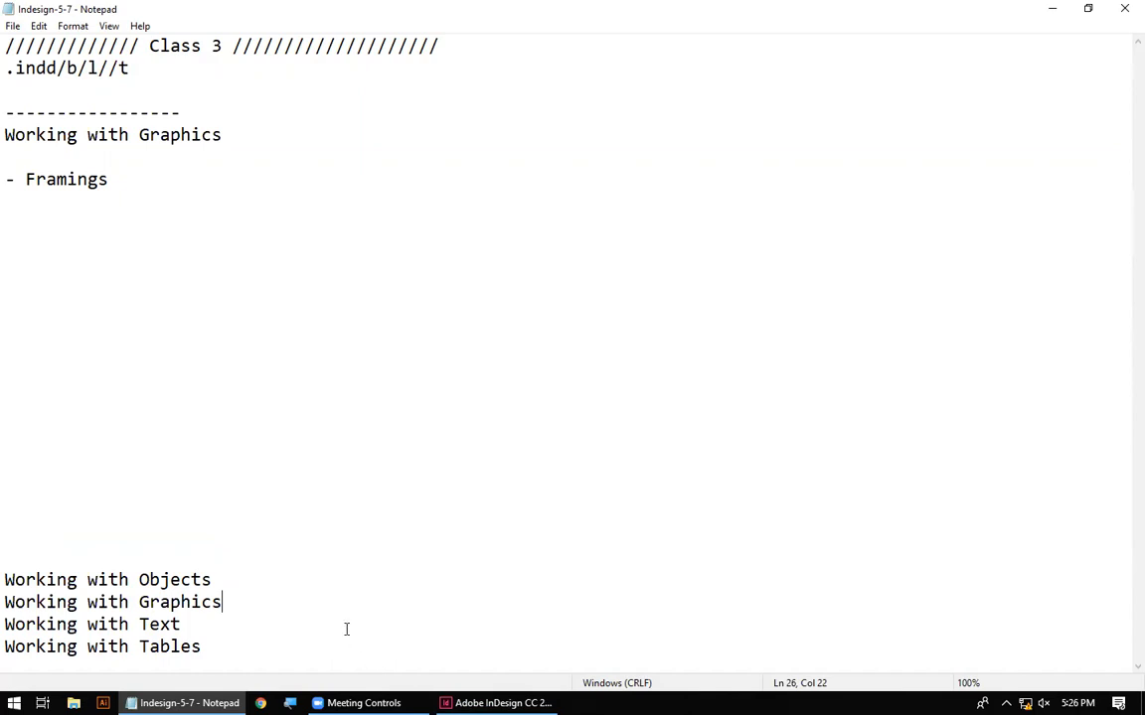
Switch to InDesign and set the new document to 10 pages starting at page 1, without a primary text frame
key("alt+Tab")
type("10")
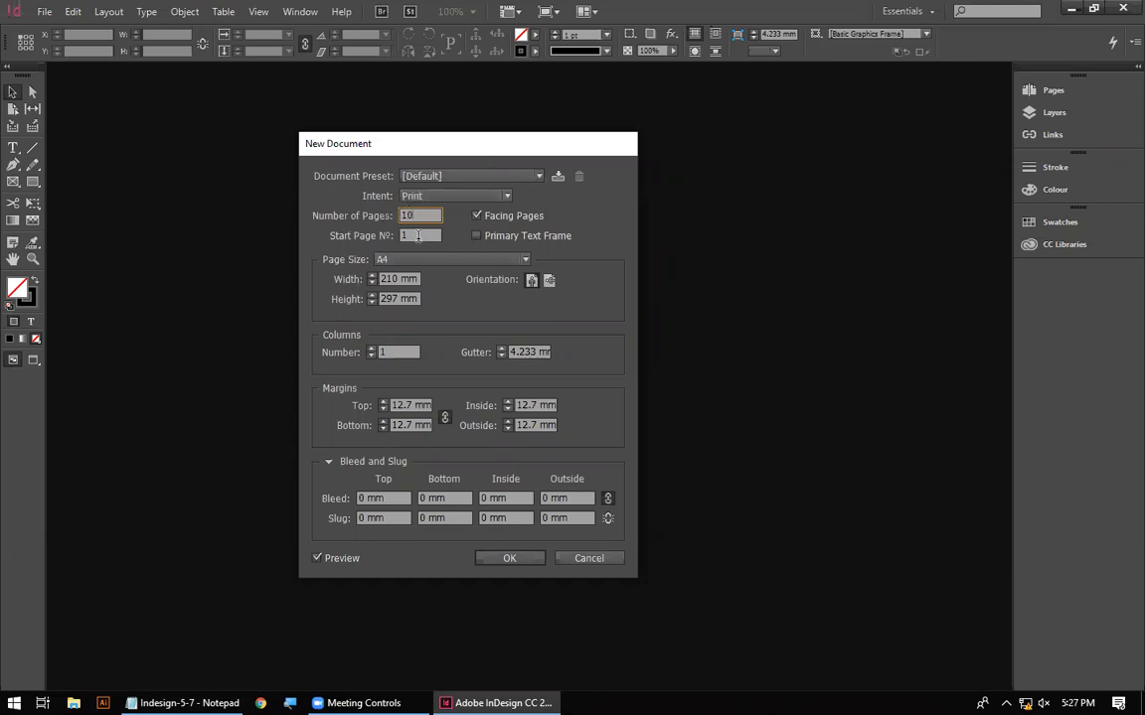
left_click(417, 236)
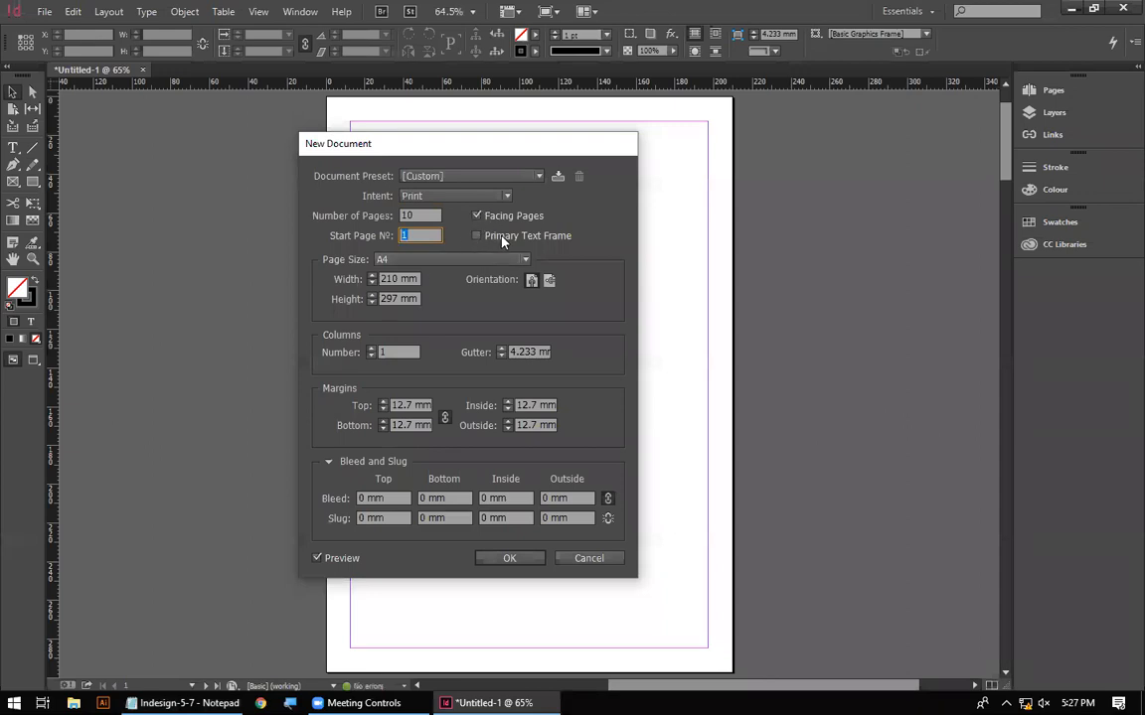
left_click(479, 238)
Set 2 columns with a 4 mm gutter and 12 mm margins on all sides, and create the document
left_click(370, 350)
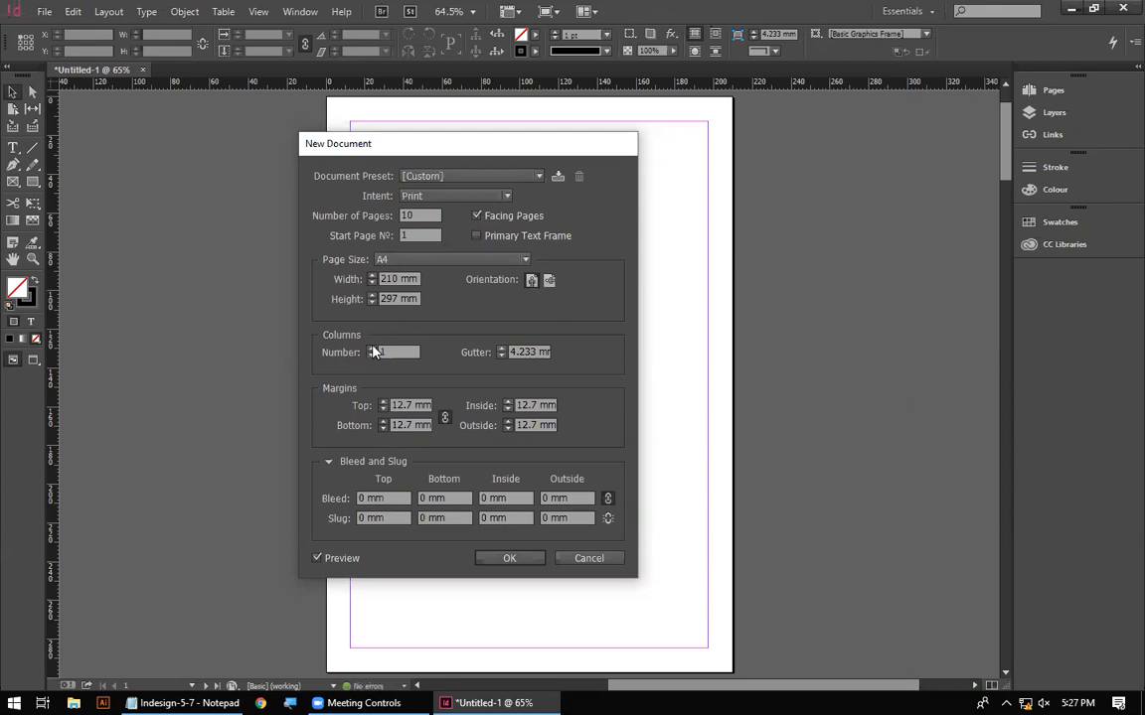
left_click(501, 356)
left_click(384, 409)
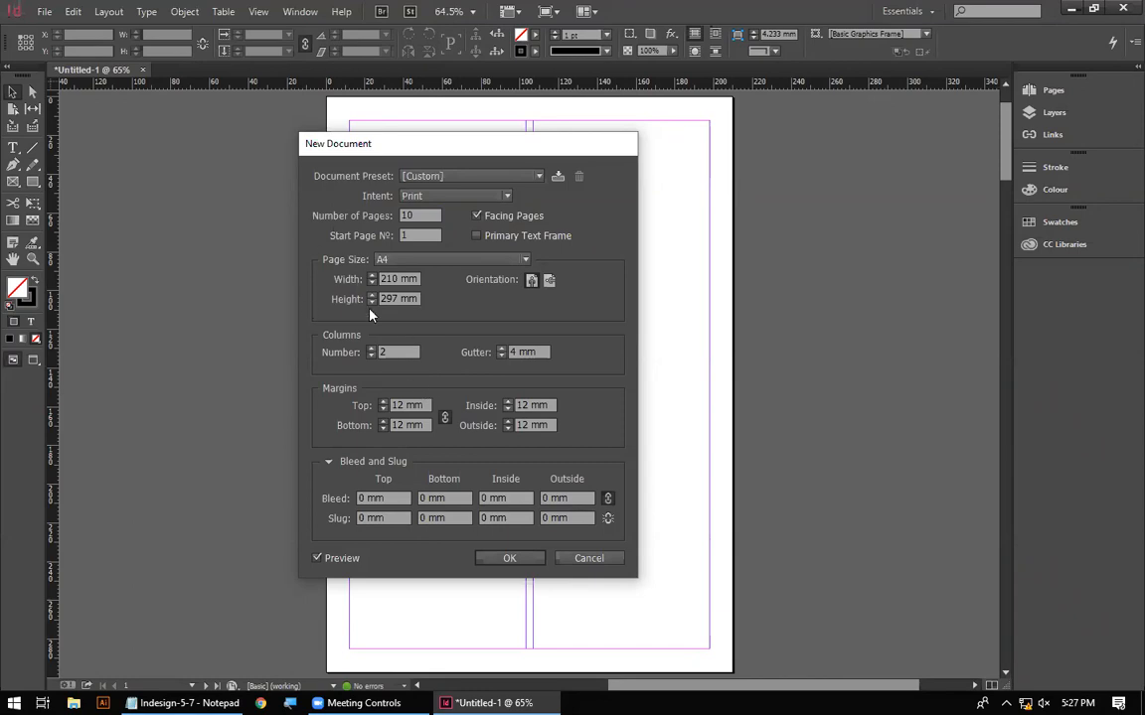
left_click(502, 559)
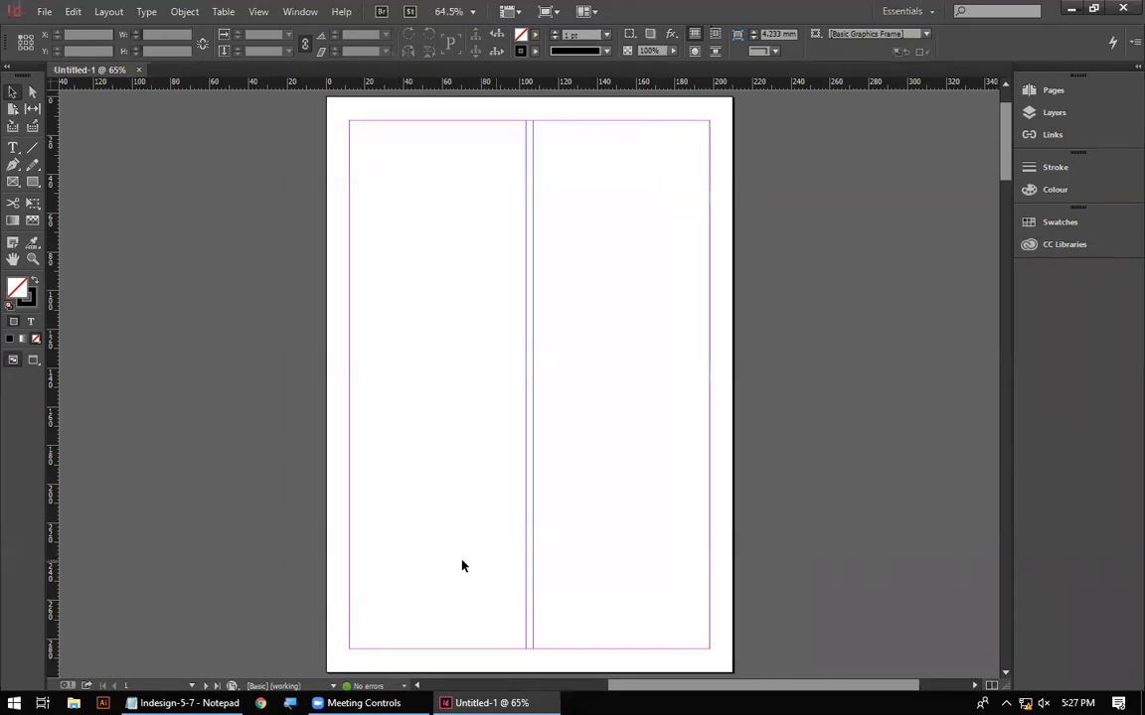
Zoom out to 12.5% to examine how the document's facing pages are arranged in spreads
scroll(558, 381, "down", 7)
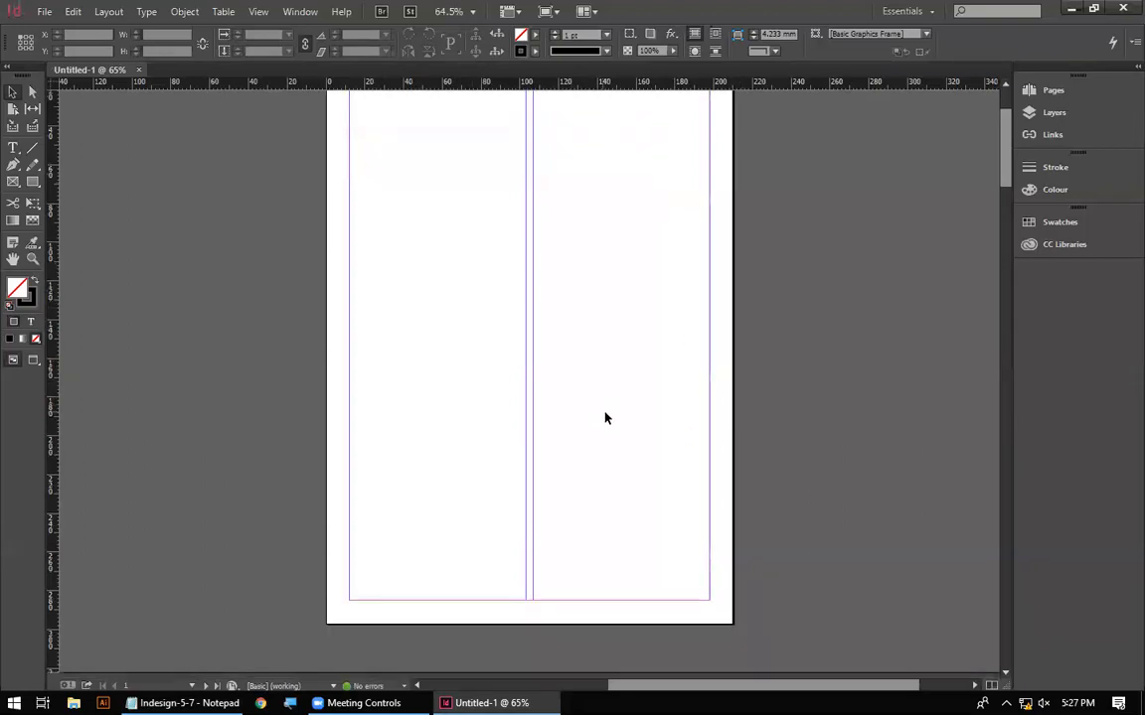
key("ctrl+minus")
key("ctrl+minus")
key("ctrl+minus")
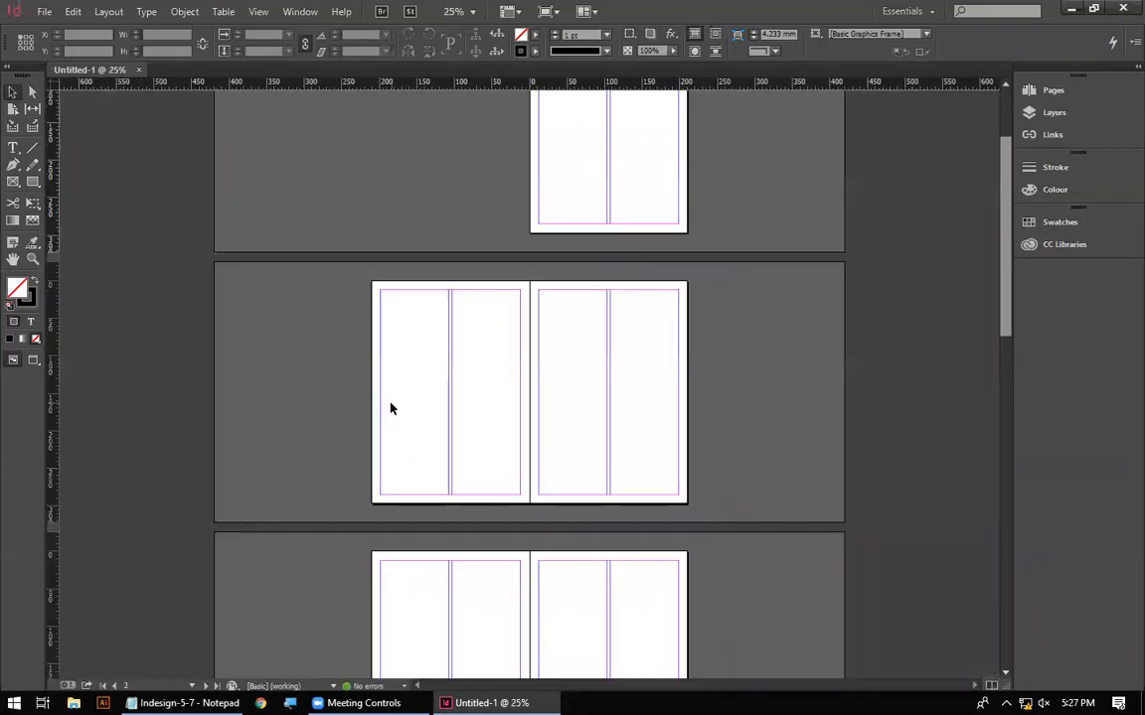
left_click_drag(555, 547, 563, 577)
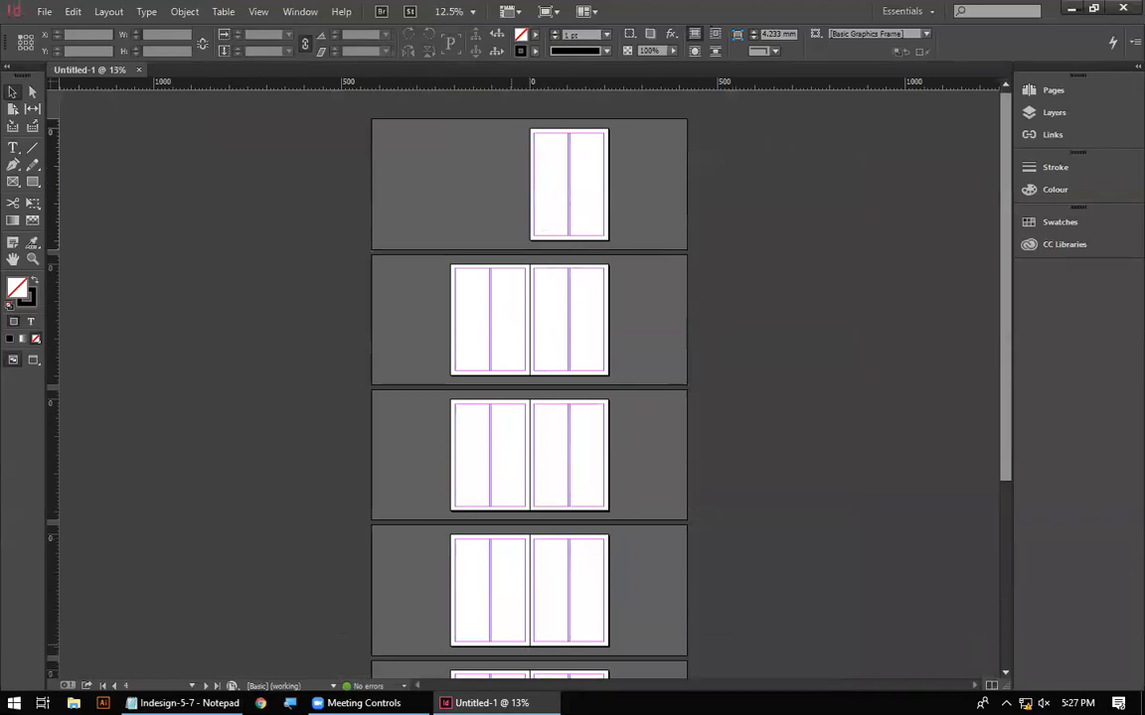
key("ctrl+s")
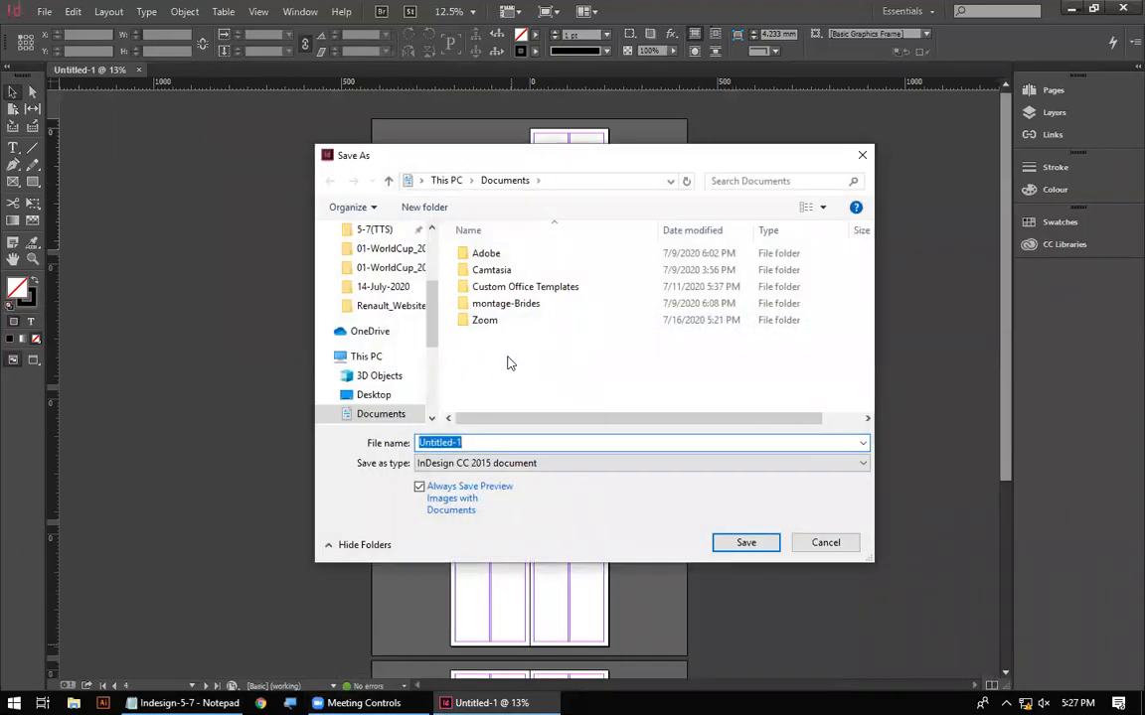
left_click(506, 419)
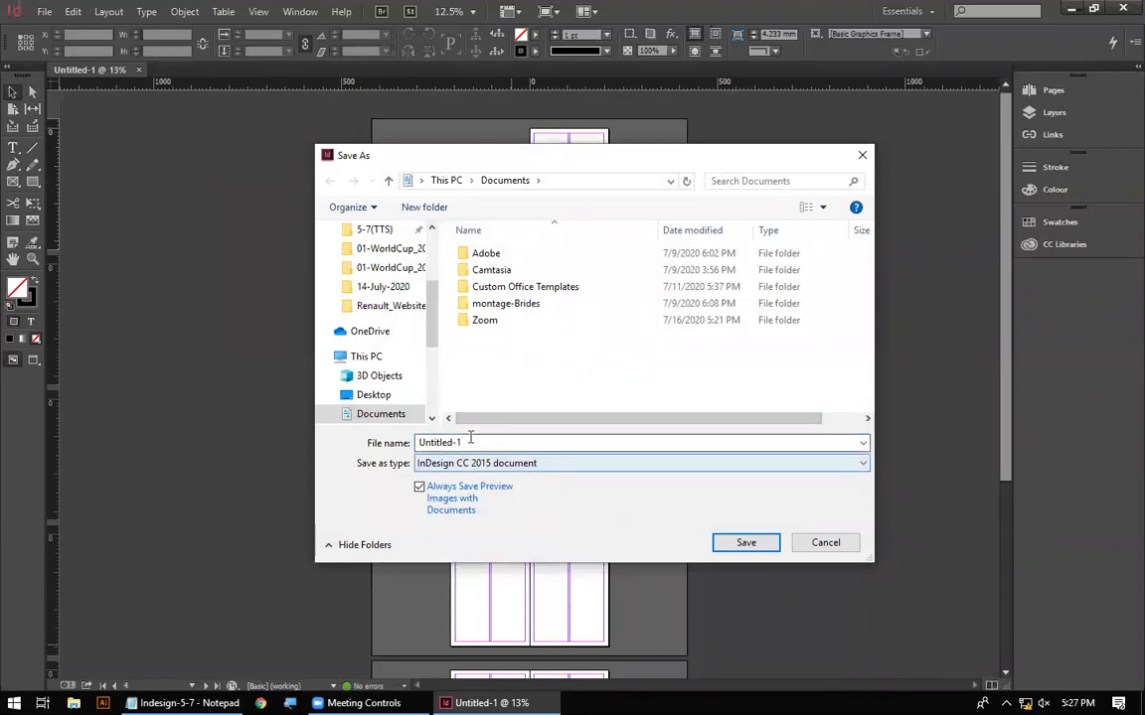
scroll(398, 318, "up", 3)
left_click(810, 543)
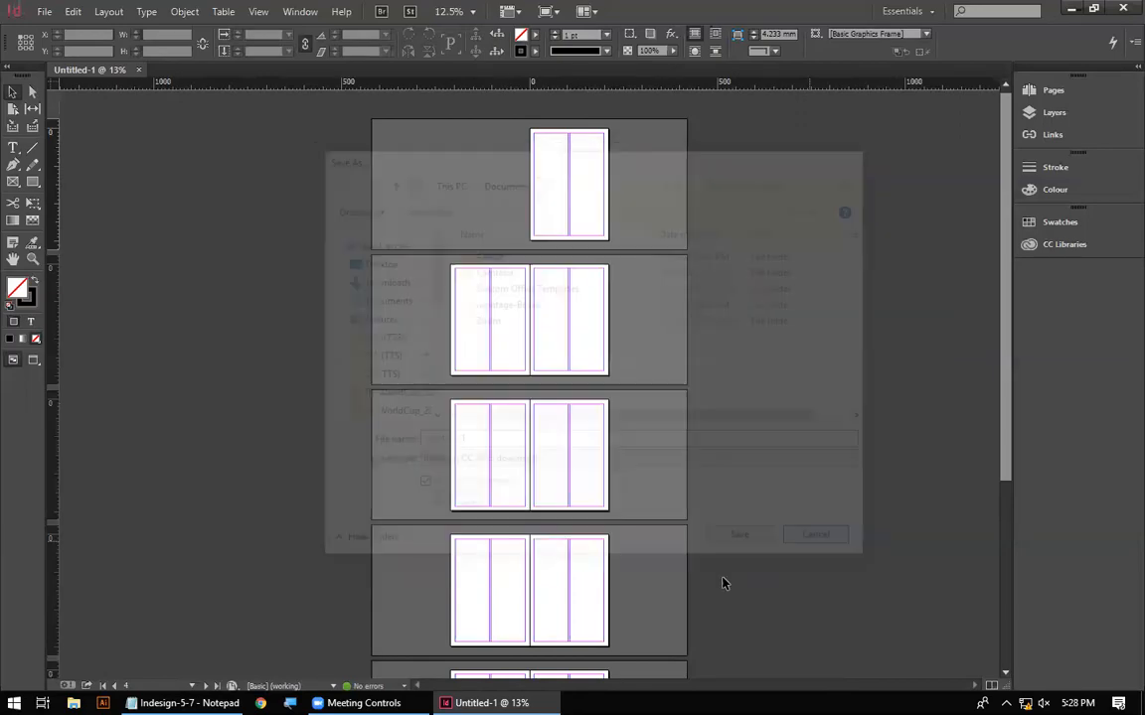
Switch to the Notepad notes and insert seven blank lines above the dashed divider
left_click(184, 703)
left_click(136, 220)
left_click(254, 112)
left_click(219, 90)
key("Return")
key("Return")
key("Return")
key("Return")
key("Return")
key("Return")
key("Return")
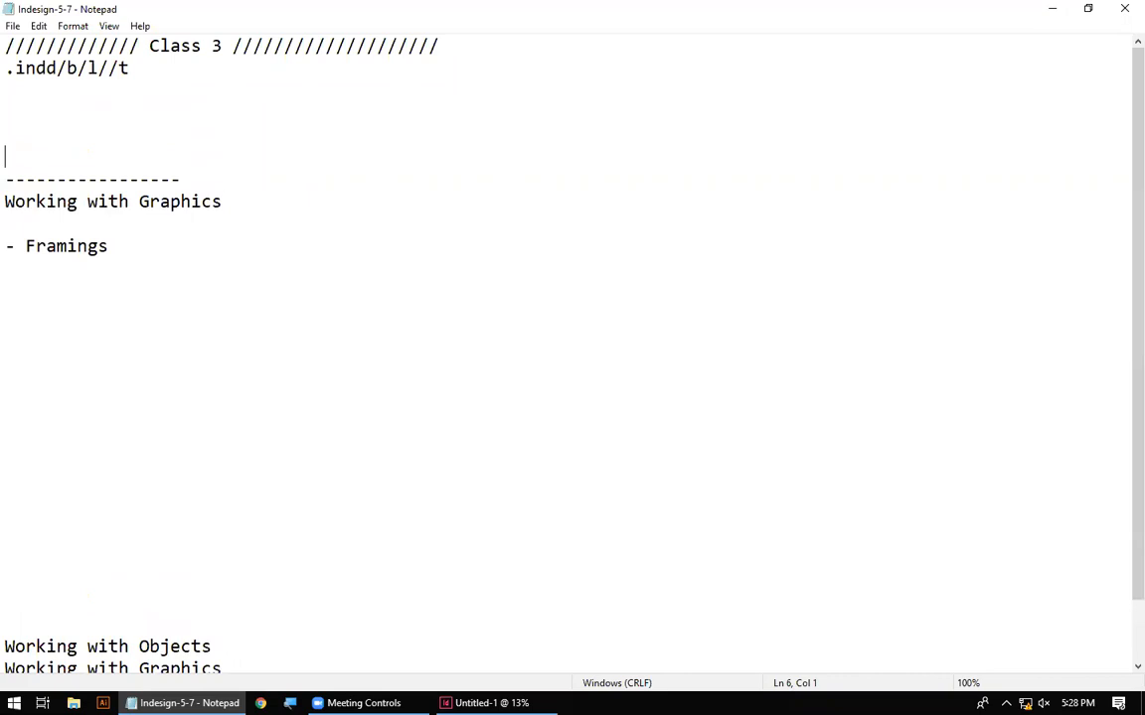
Write "Page" and "Spread" on consecutive lines in the blank space above the dashed divider
key("Up")
key("Up")
key("Up")
key("Up")
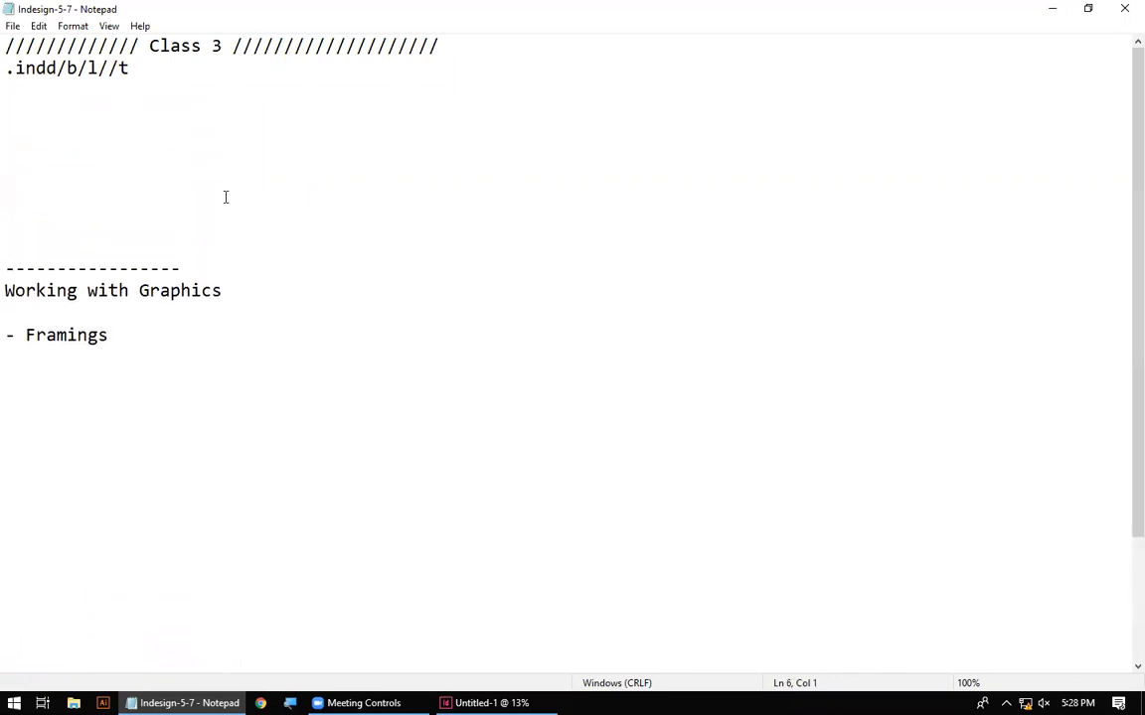
type("Page")
key("Return")
type("S")
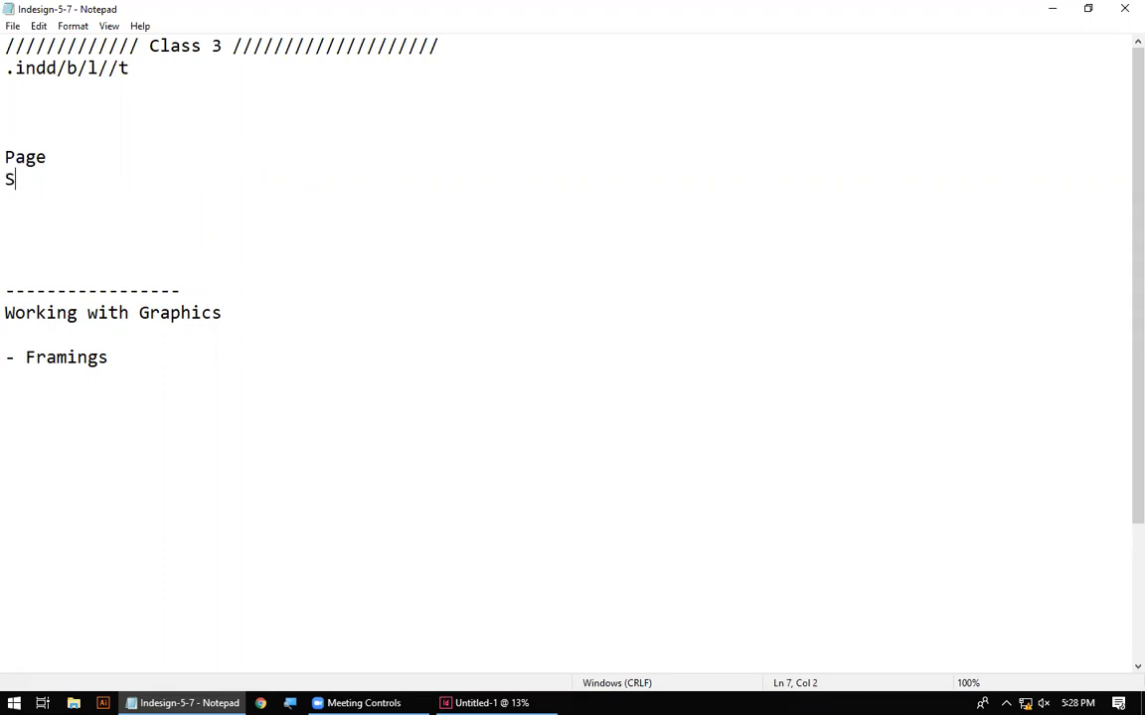
type("pread")
Turn the "Page" and "Spread" lines into list items by prefixing each with a dash and a space
key("Up")
key("Left")
key("Left")
key("Left")
key("Left")
type("-")
key("Left")
key("Left")
key("End")
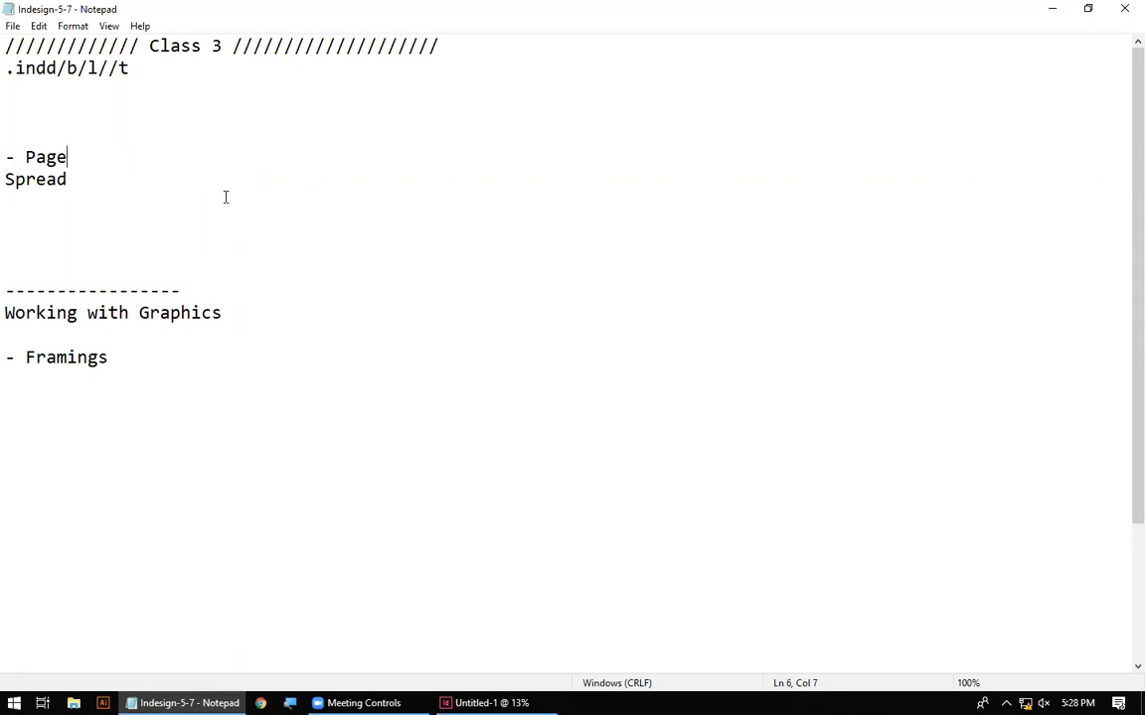
key("Right")
type("-")
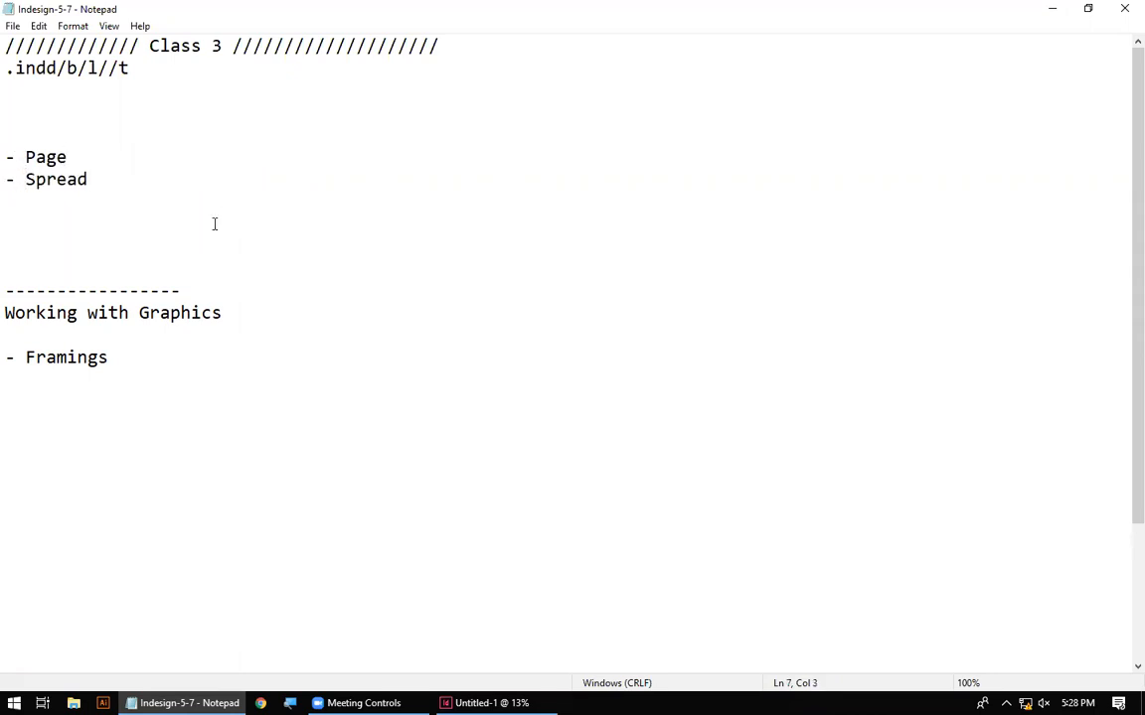
Switch to InDesign and examine the document's single pages and spreads down to the last page
key("alt+Tab")
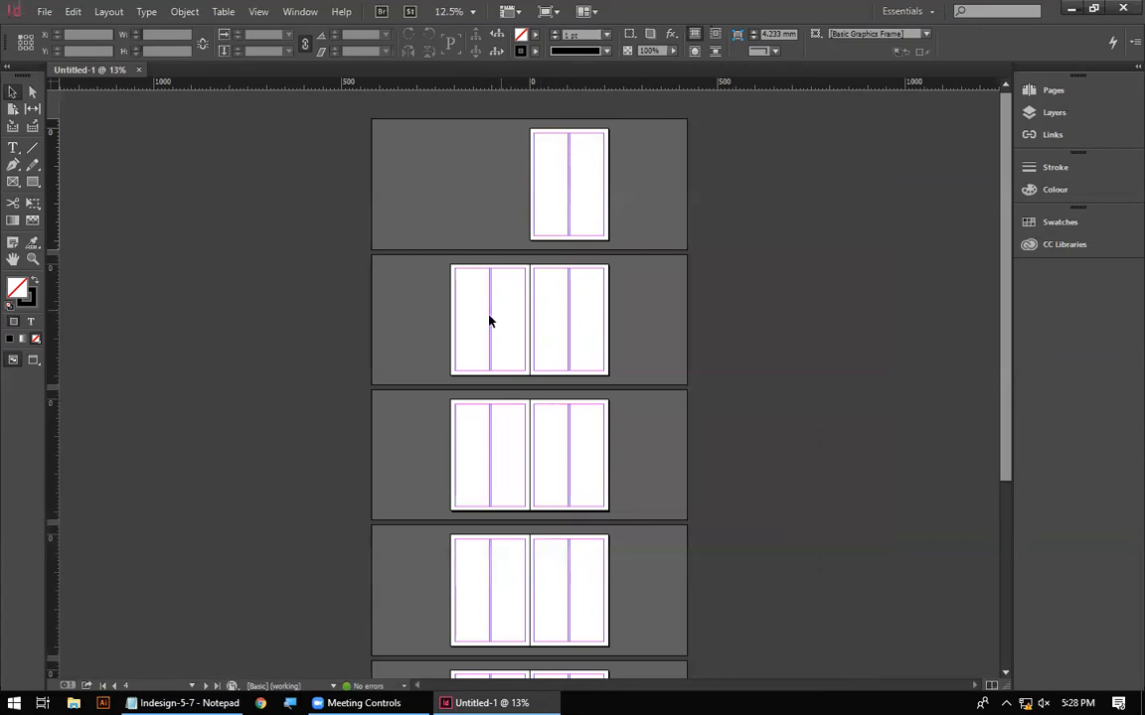
key("ctrl+=")
key("ctrl+=")
key("ctrl+-")
key("ctrl+-")
scroll(549, 447, "down", 3)
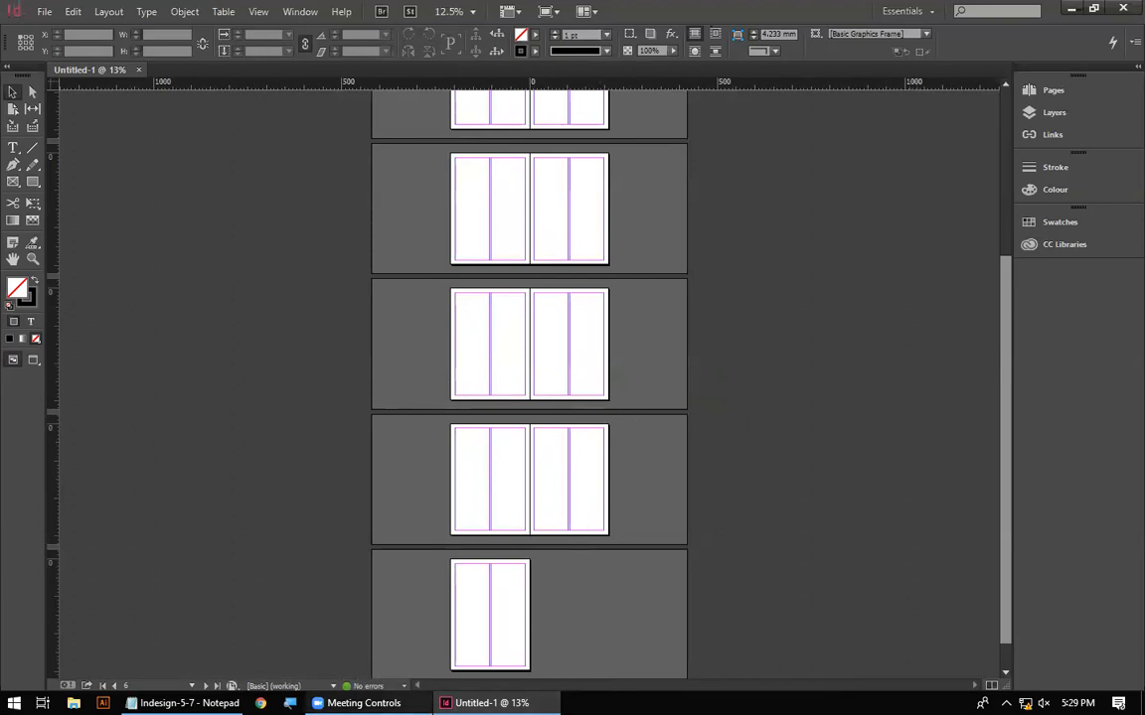
Switch to the Notepad notes and add "(Pages in a Row)" after "Spread"
left_click(184, 702)
left_click(96, 179)
type("()")
key("Left")
type("Pages")
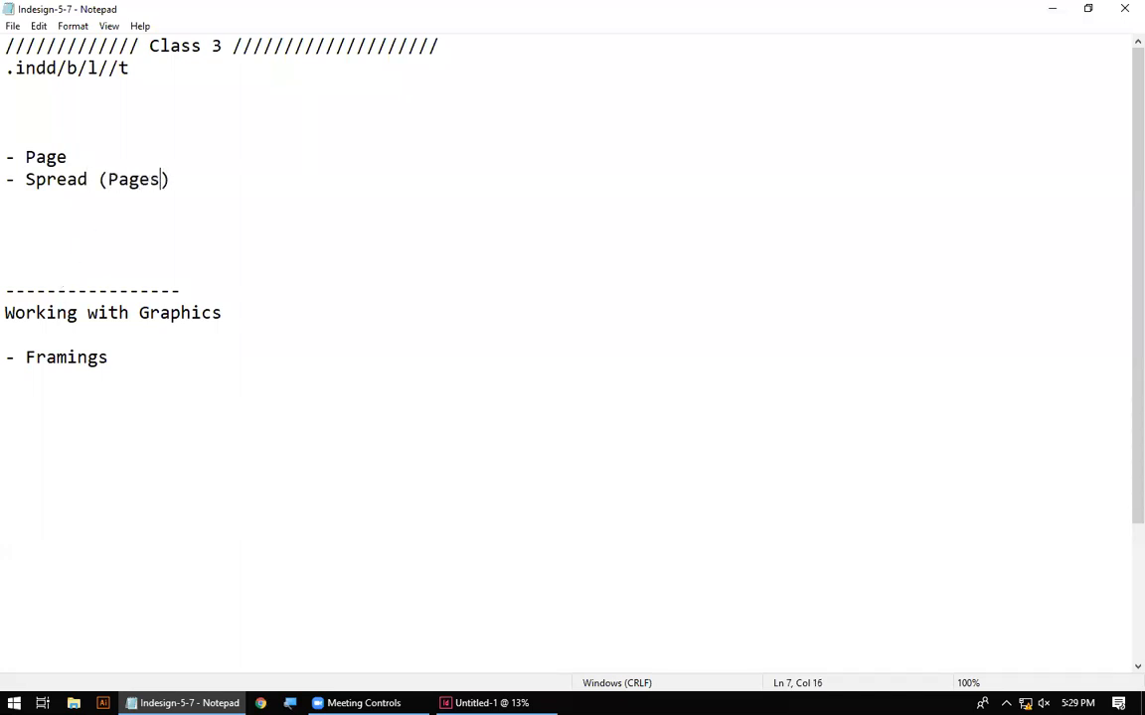
type(" in a Row")
Highlight parts of the "Spread (Pages in a Row)" line and the word "Page" to review the definitions
key("ctrl+Left")
key("ctrl+Left")
key("ctrl+Left")
key("ctrl+Left")
key("ctrl+Right")
key("ctrl+Right")
key("ctrl+Right")
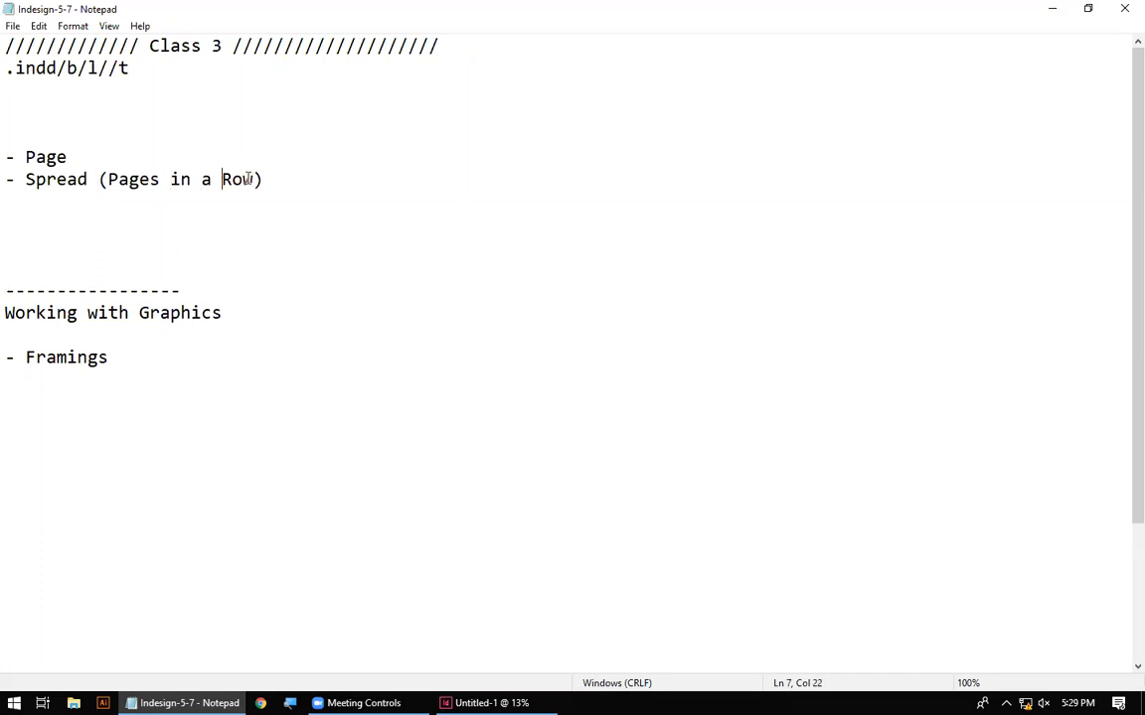
left_click_drag(246, 179, 203, 179)
double_click(123, 179)
left_click(88, 179)
left_click_drag(87, 179, 85, 151)
left_click(32, 180)
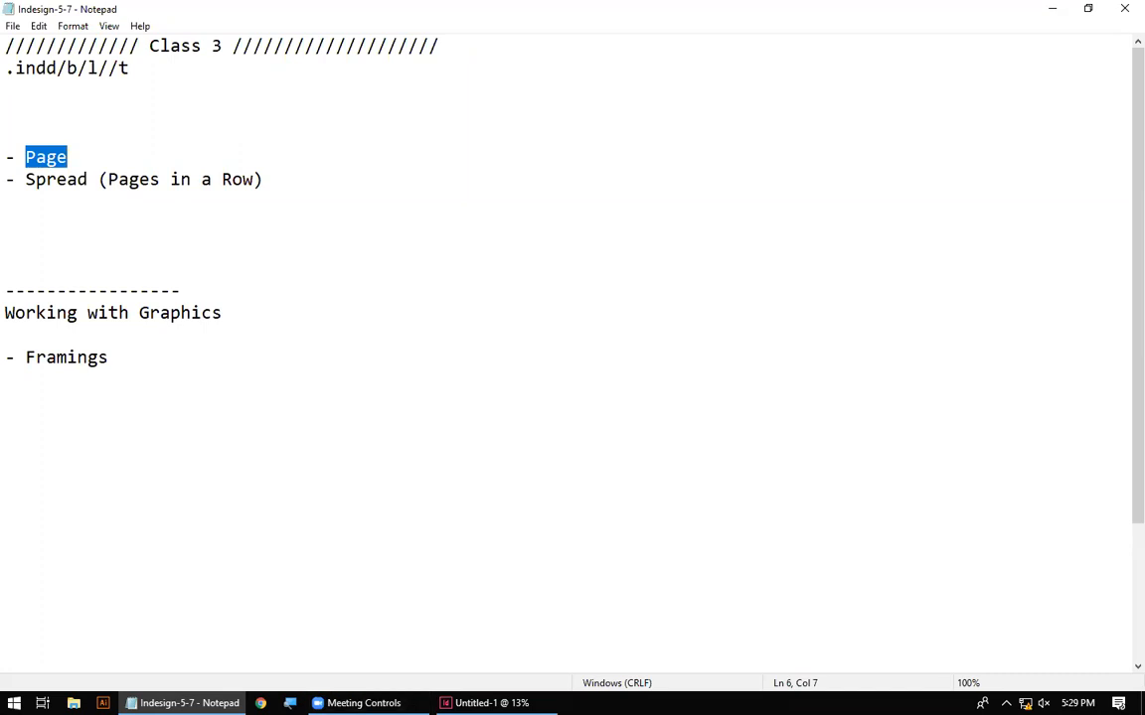
Switch to InDesign and compare the single first and last pages with the two-page spreads between them
left_click(487, 702)
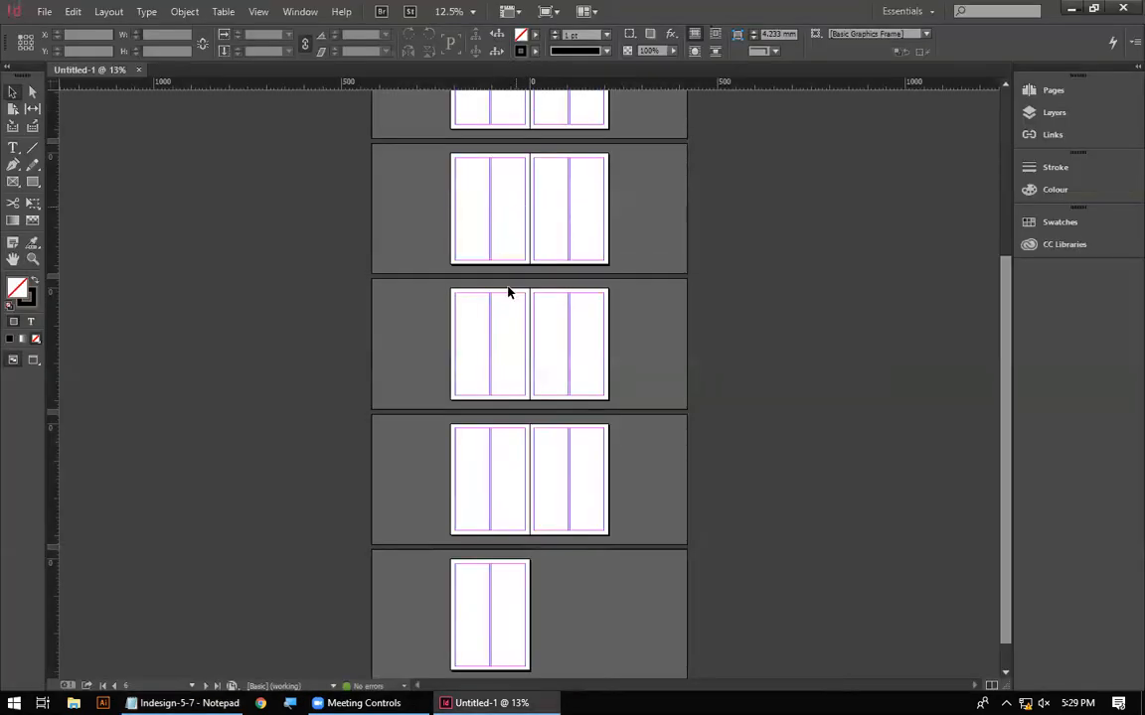
scroll(480, 225, "up", 4)
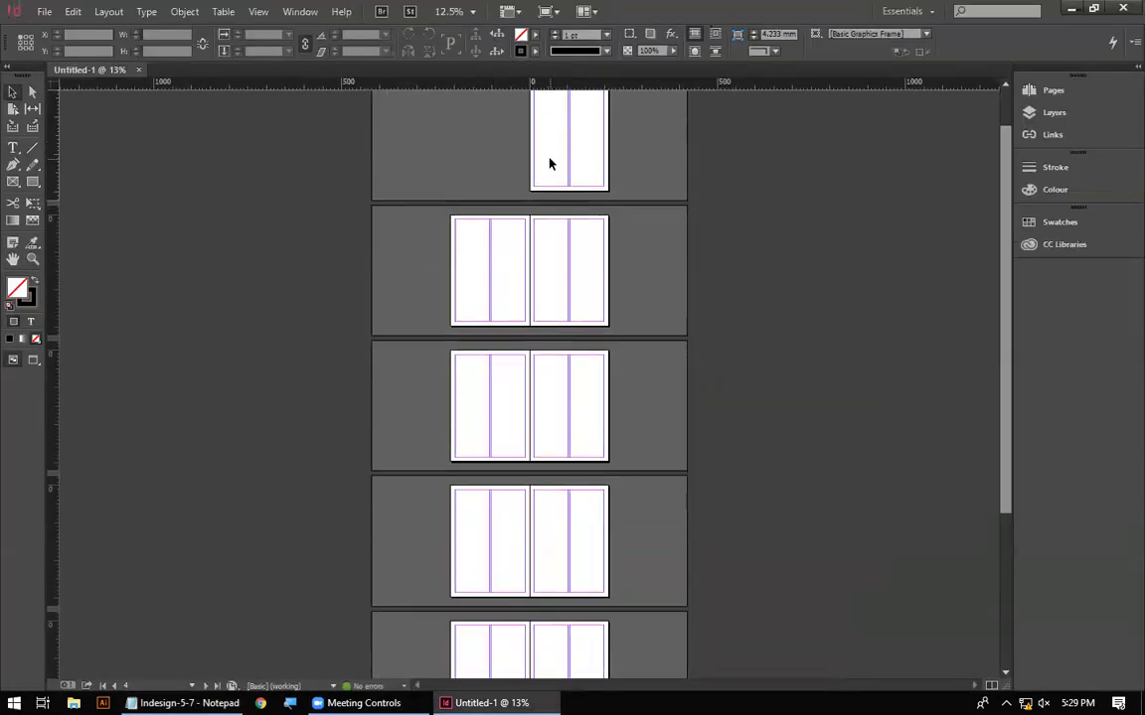
scroll(549, 164, "up", 1)
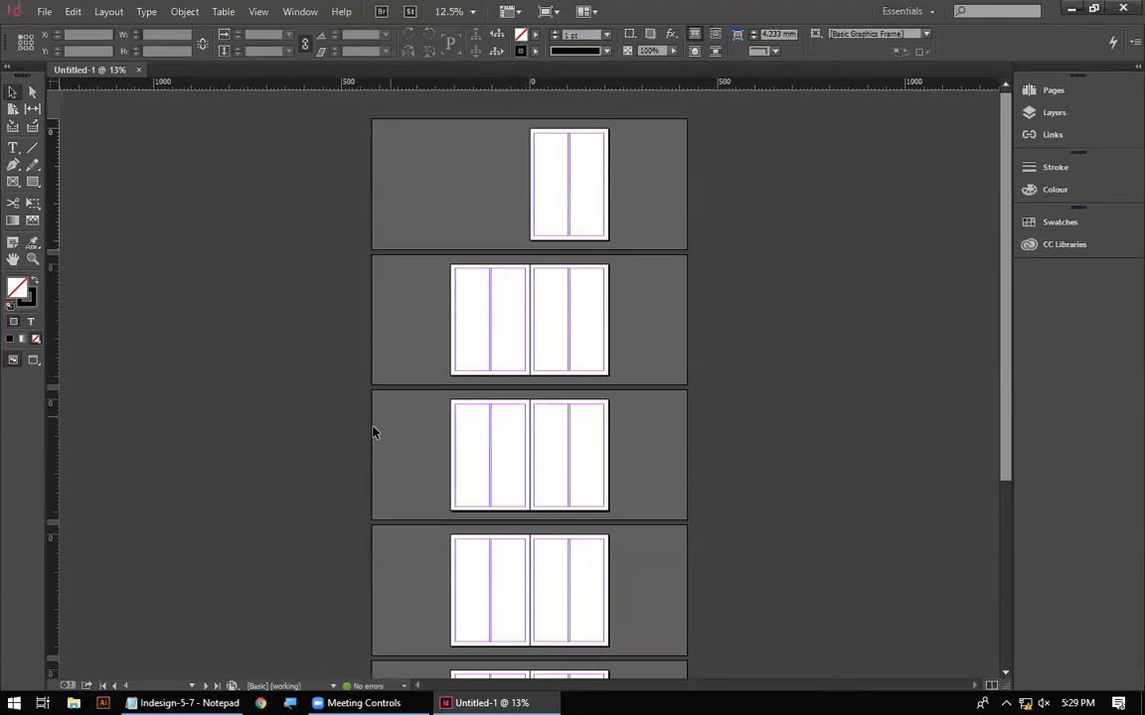
scroll(496, 436, "down", 6)
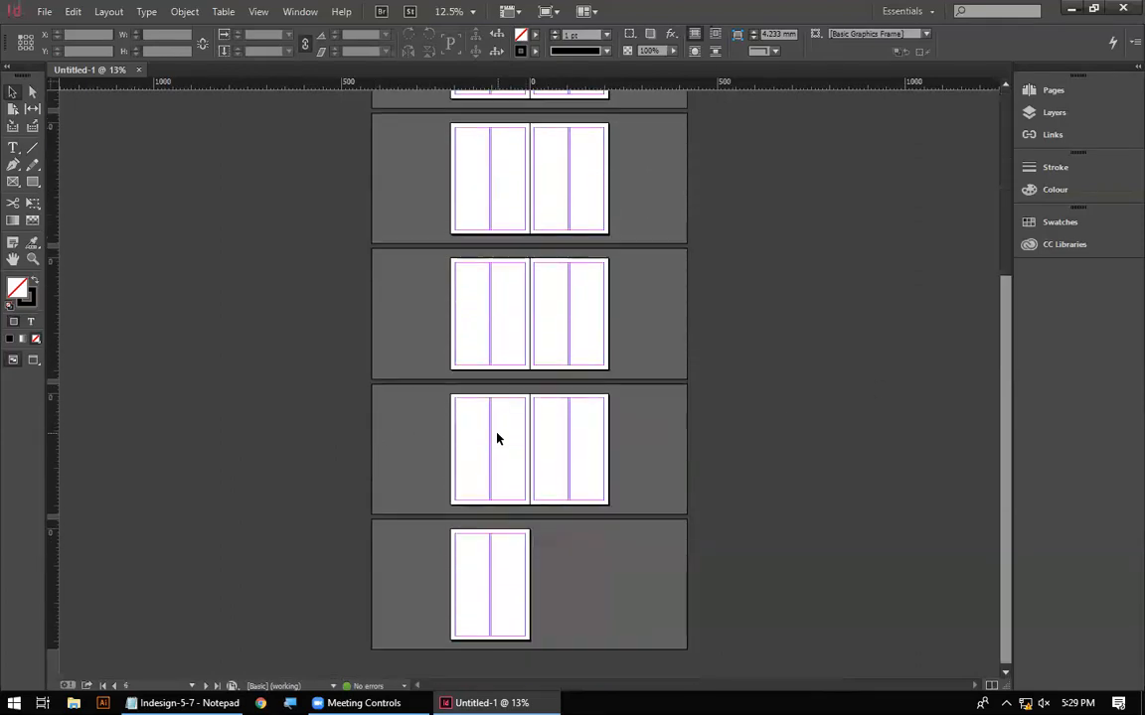
scroll(496, 435, "up", 6)
scroll(496, 436, "down", 1)
scroll(568, 418, "down", 1)
scroll(568, 447, "up", 1)
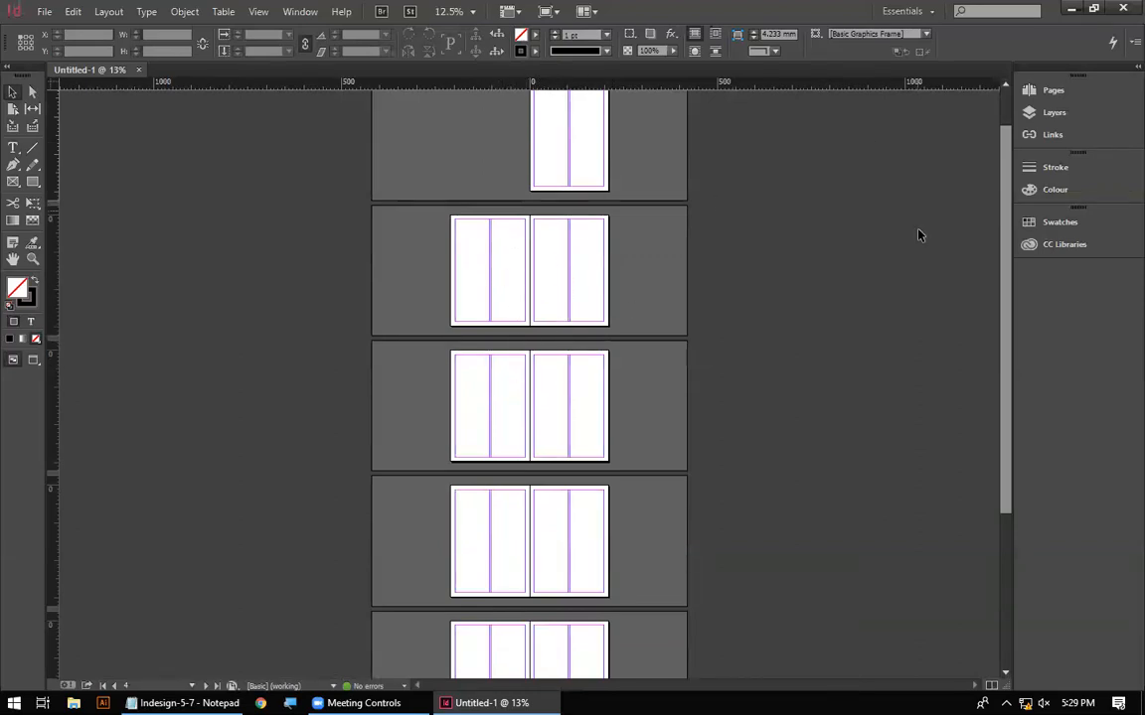
scroll(723, 298, "up", 1)
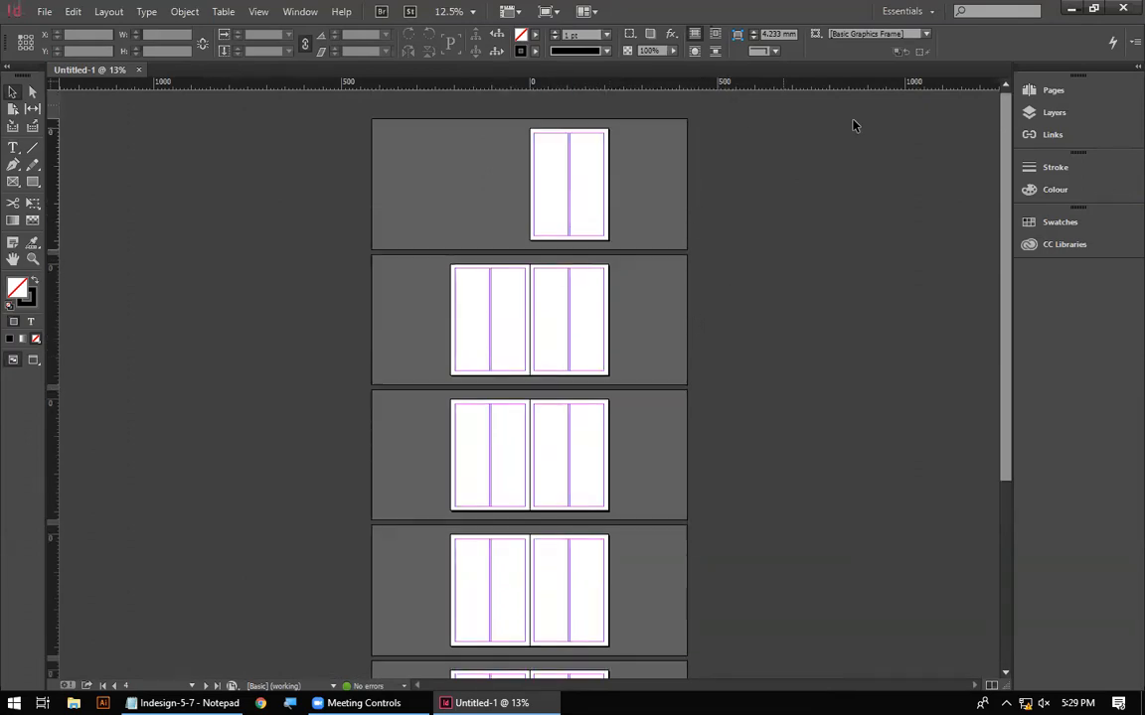
Show the page thumbnail overview, shortened to end just below page 10, and inspect how the spreads are numbered
left_click(1052, 90)
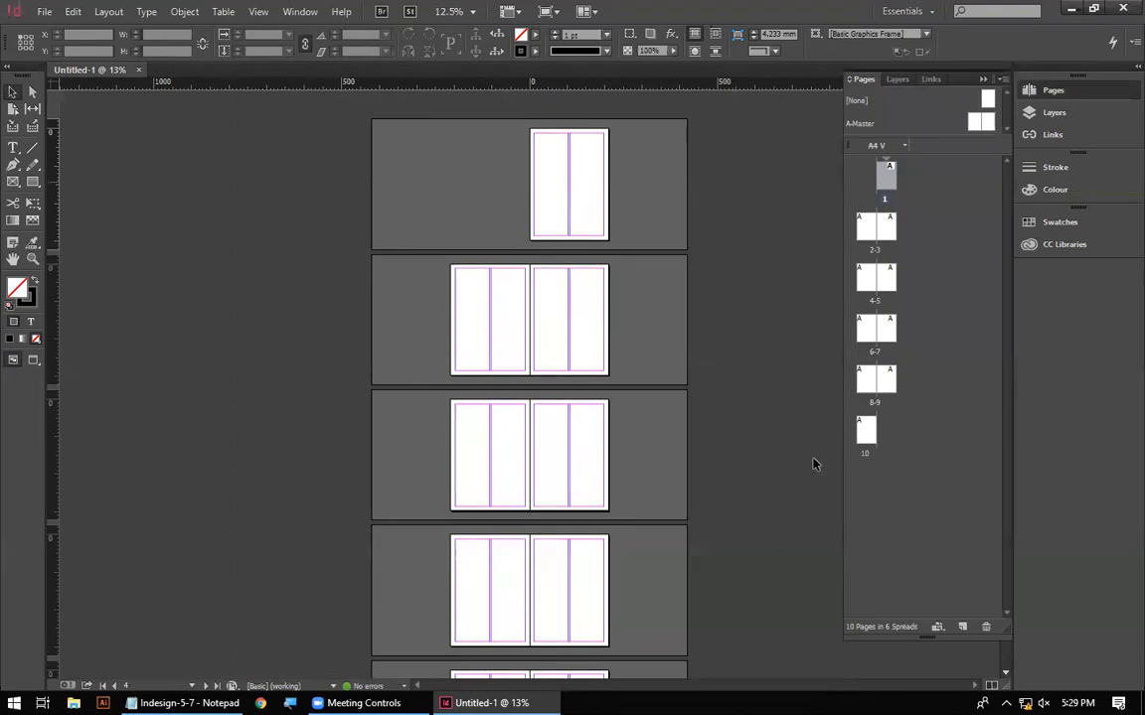
left_click_drag(939, 639, 922, 493)
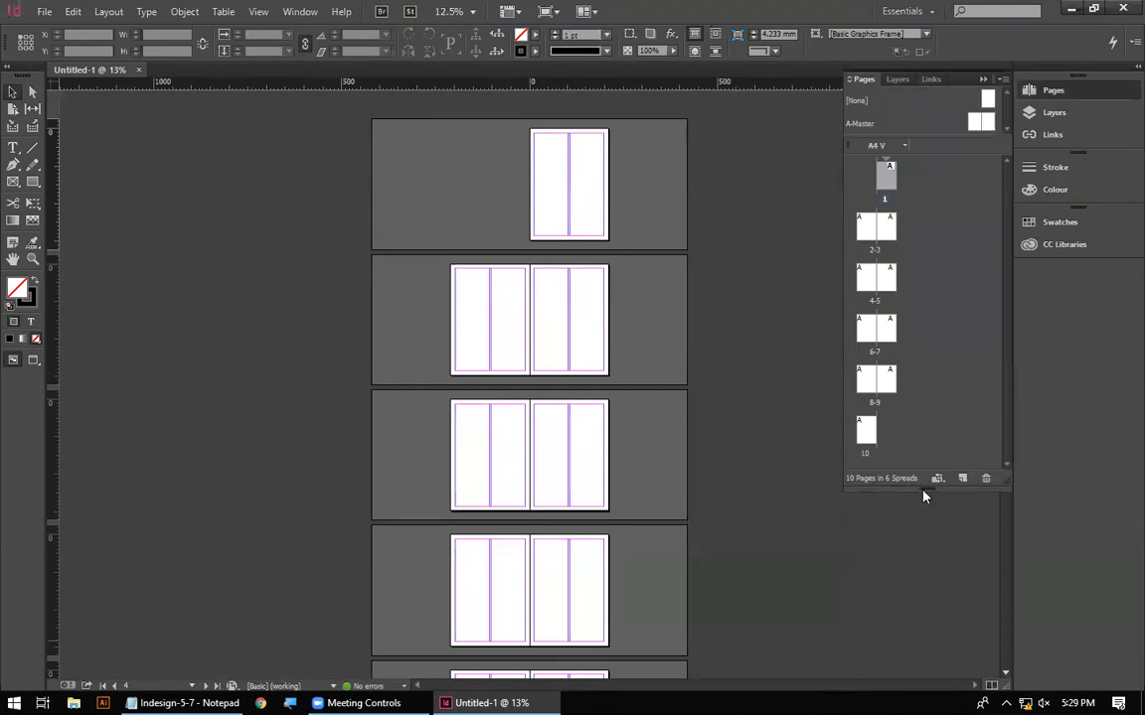
key("super+plus")
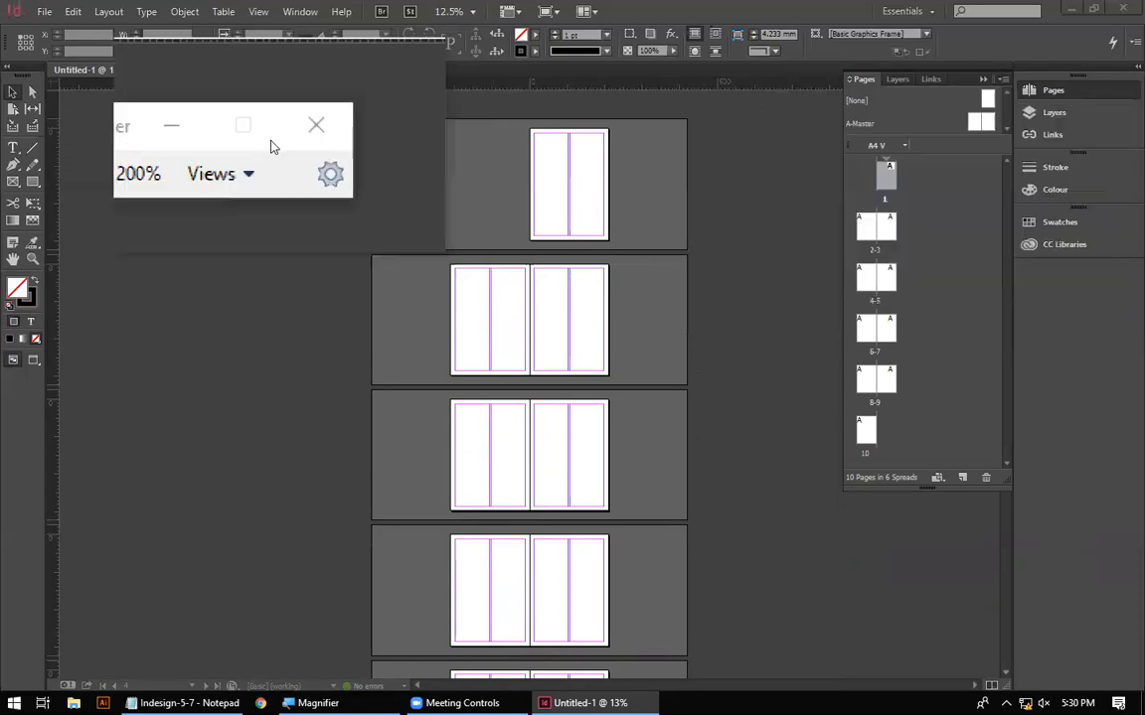
left_click(263, 114)
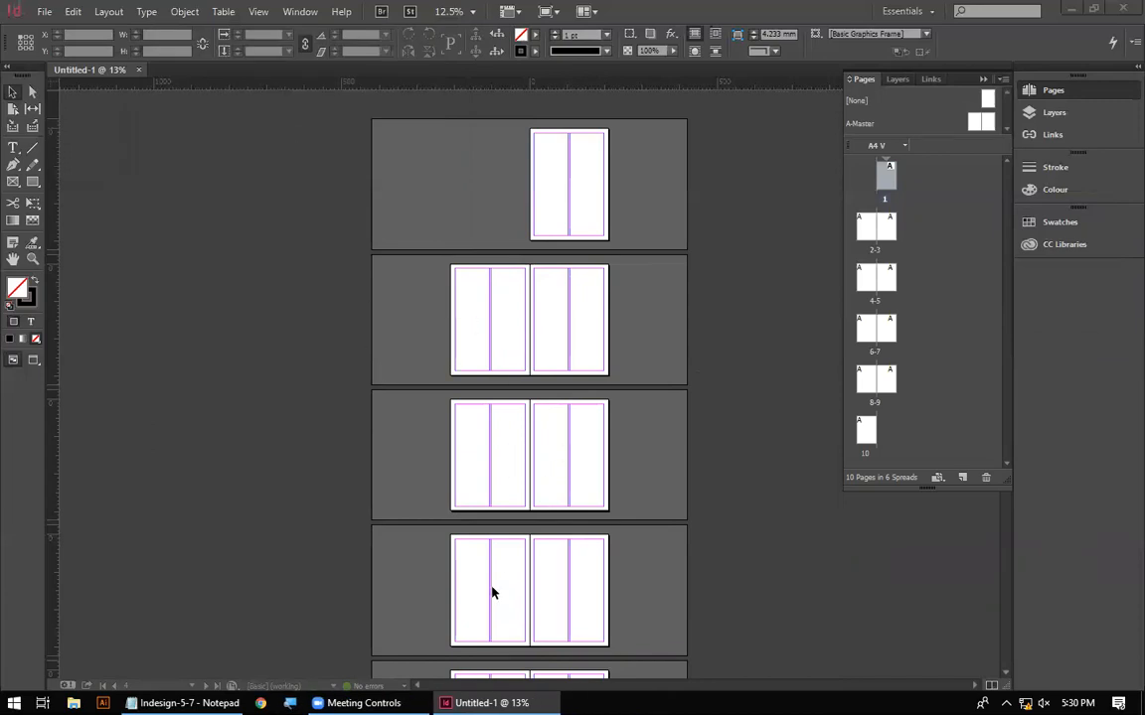
scroll(542, 597, "down", 2)
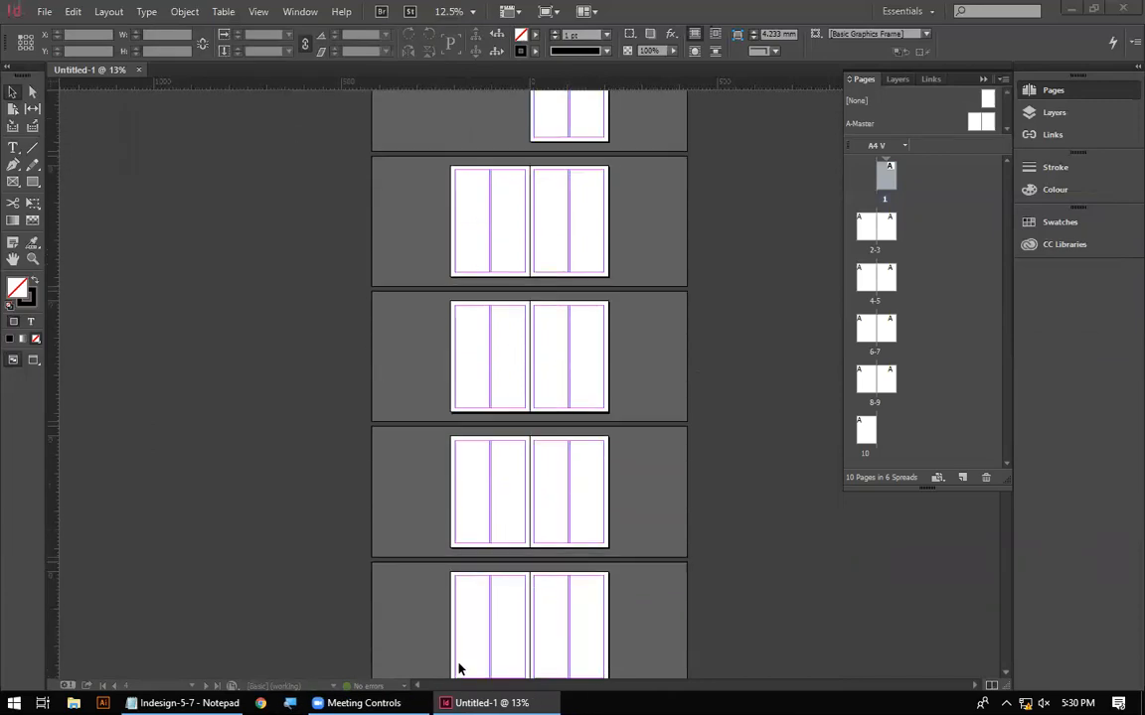
Switch to the Notepad notes and remove two blank lines above the "Page" list item
left_click(183, 703)
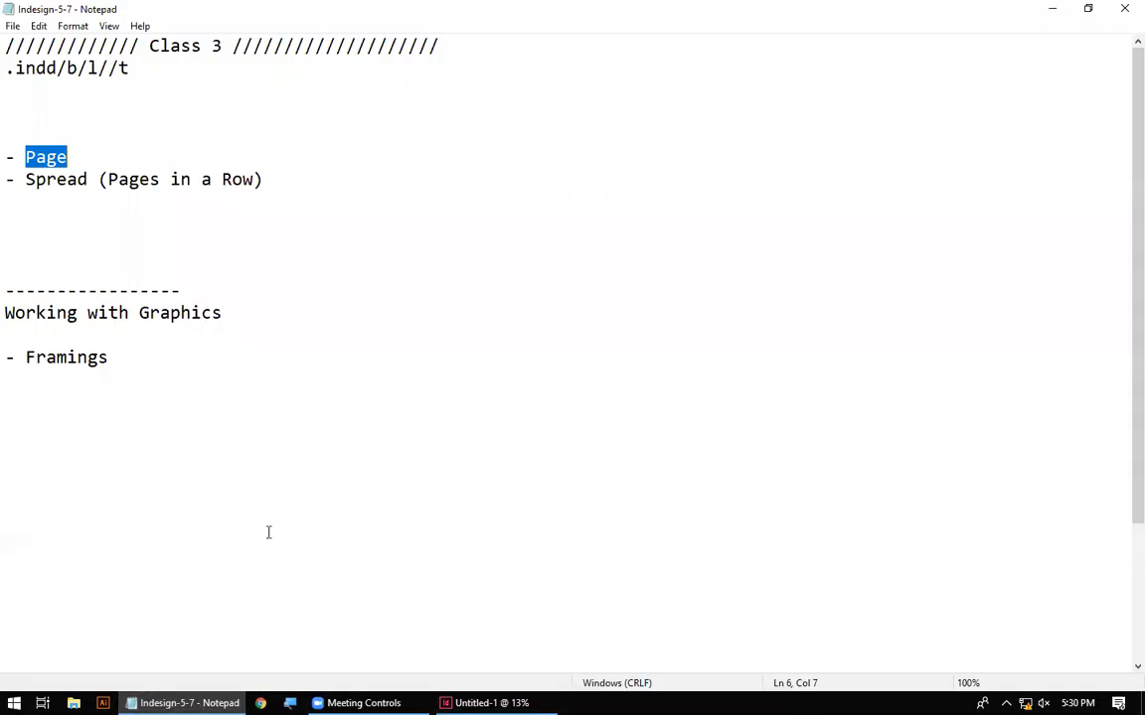
left_click(139, 220)
key("Up")
key("Up")
key("Up")
key("Up")
key("BackSpace")
key("BackSpace")
Add a "Preview Mode" heading below the "Spread" item, followed by three lines starting with a dash
key("Down")
key("Down")
key("Down")
key("Down")
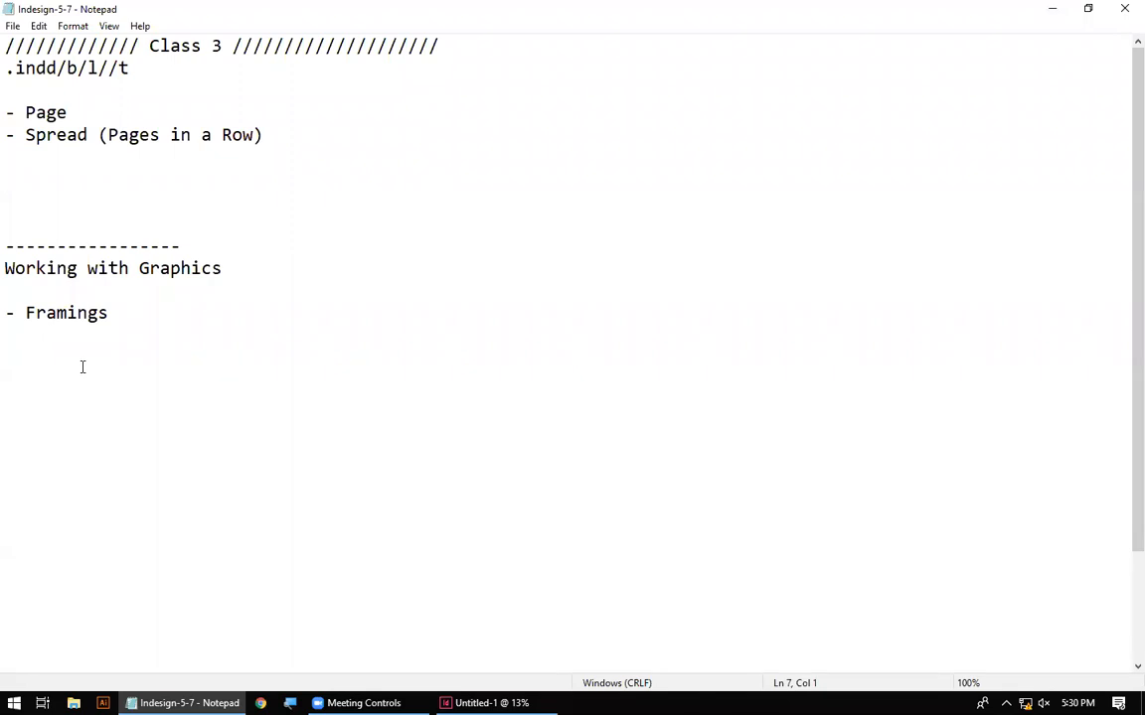
type("Preview Mode")
key("Return")
type("-")
key("Return")
type("-")
key("Return")
type("-")
key("Up")
key("Up")
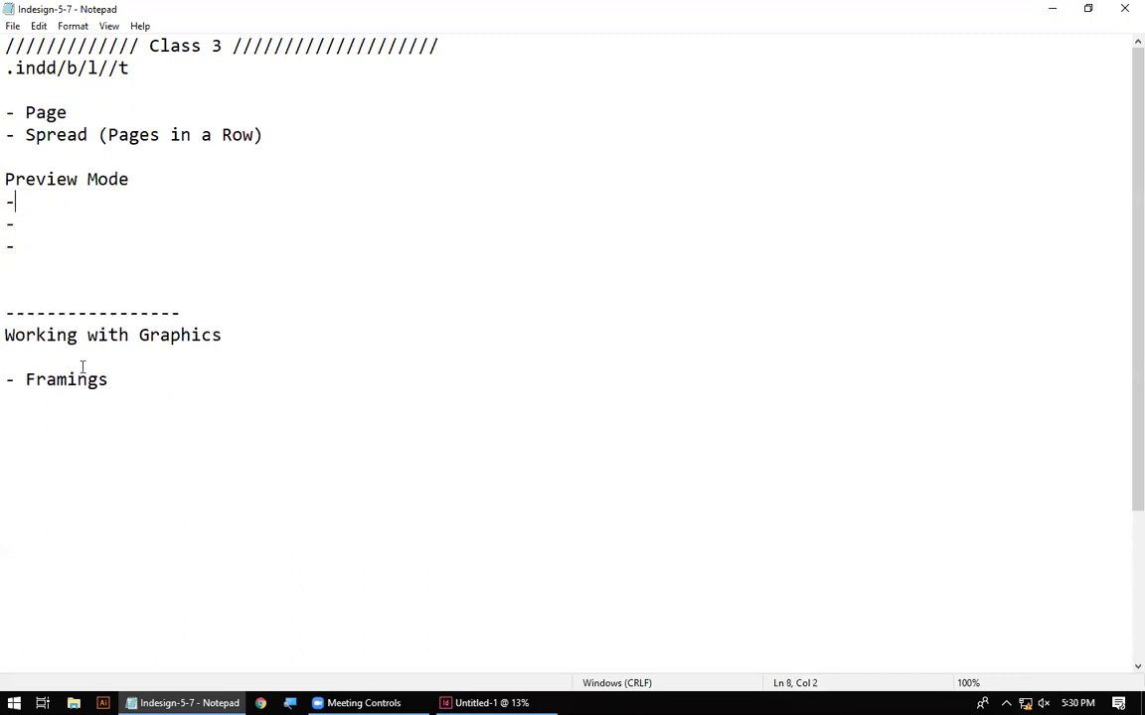
Write "Normal(Editing) Mode" as the first item under the "Preview Mode" heading
type("Normal Mode")
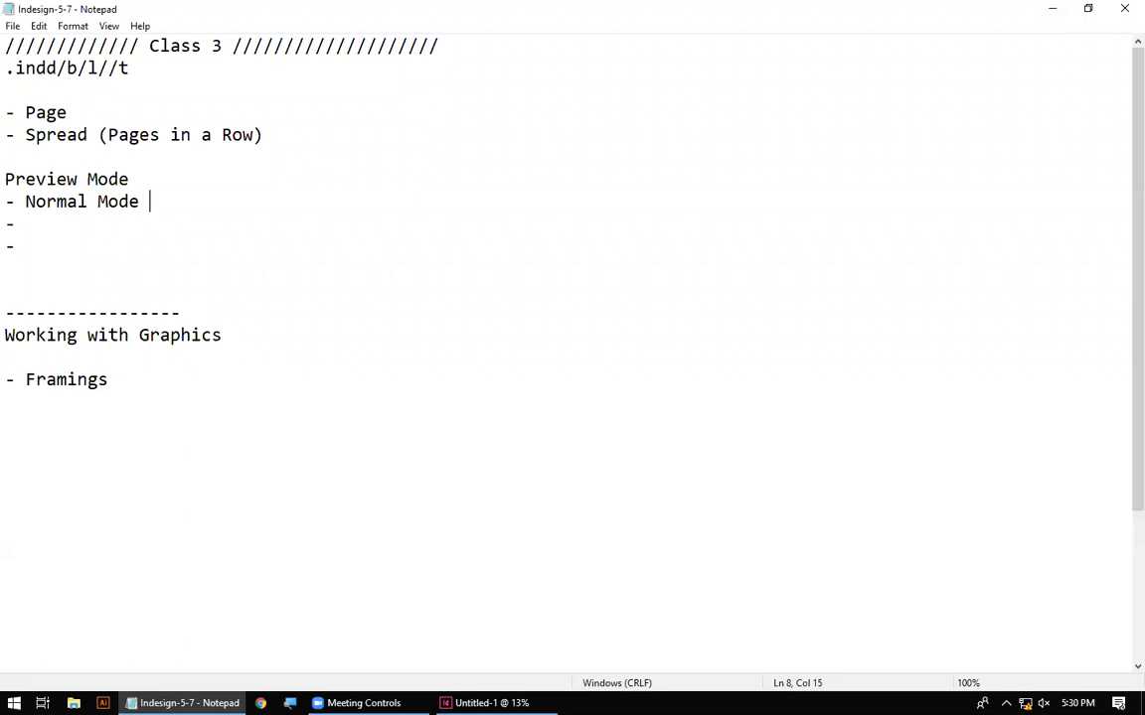
key("Left")
key("Left")
key("Left")
key("Left")
key("Left")
key("Left")
key("Right")
key("Left")
type("()")
key("Left")
type("Editing")
Append "- Designer ==== W" to the "Normal(Editing) Mode" item
key("Right")
key("Right")
key("Right")
key("Right")
key("Right")
key("Right")
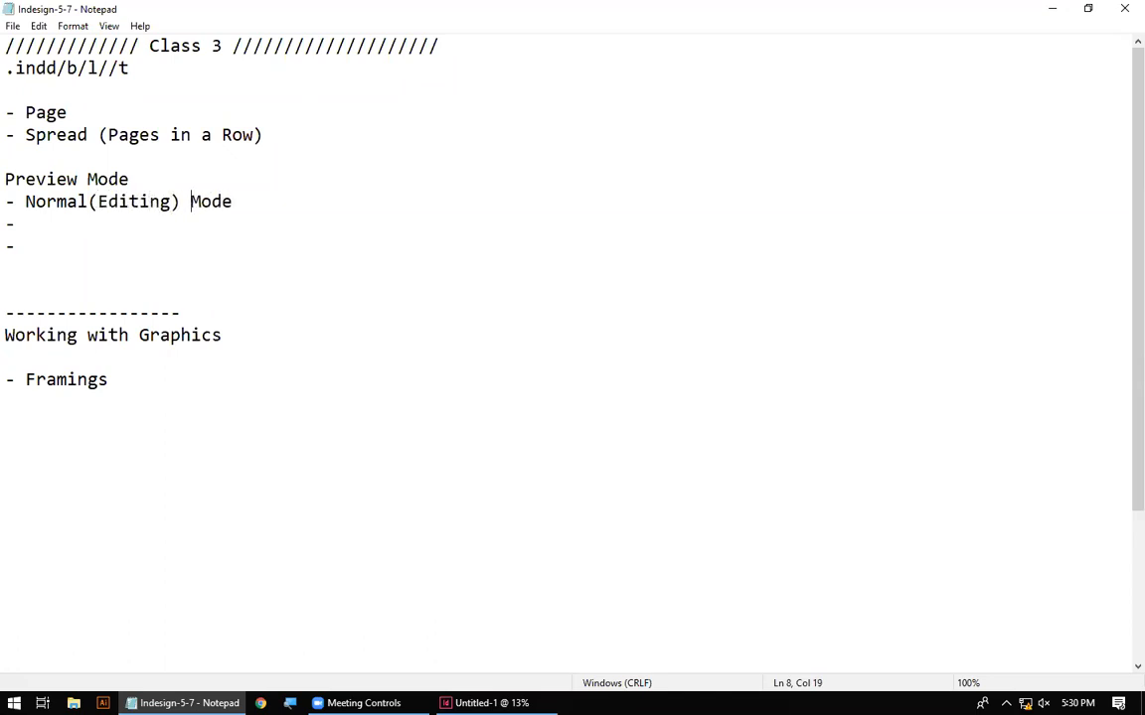
type("- Designer")
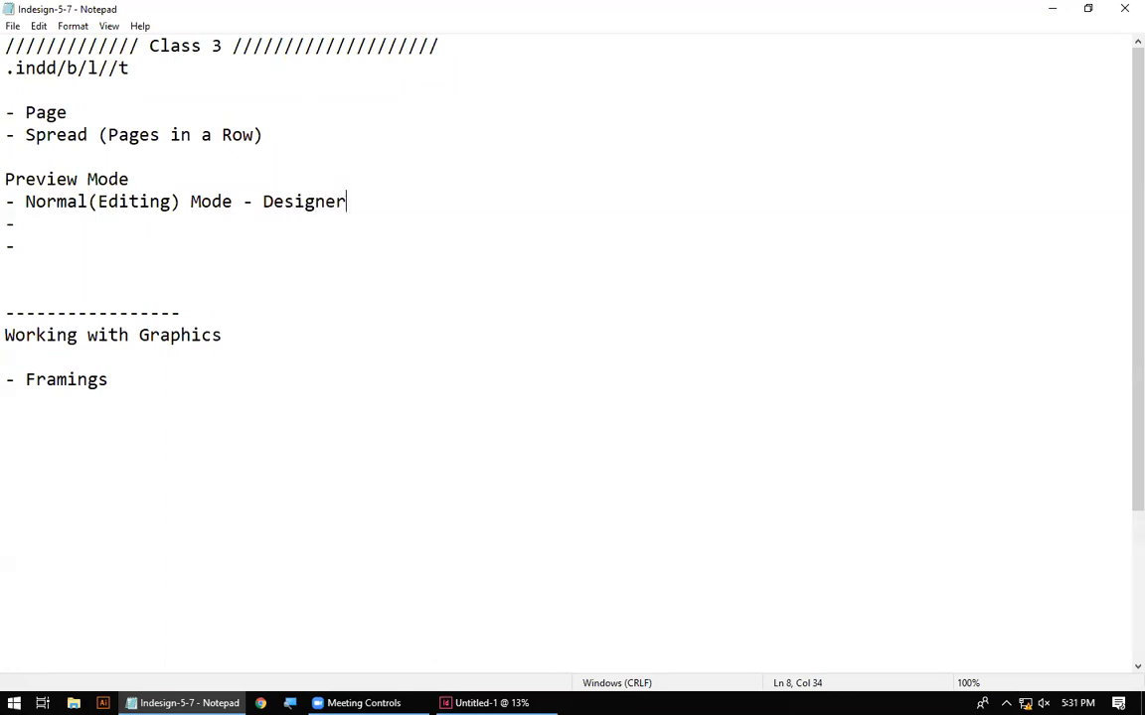
type(" ==== W")
Write "Preview(User) Mode" as the second item under the "Preview Mode" heading
key("Down")
type("Preview ")
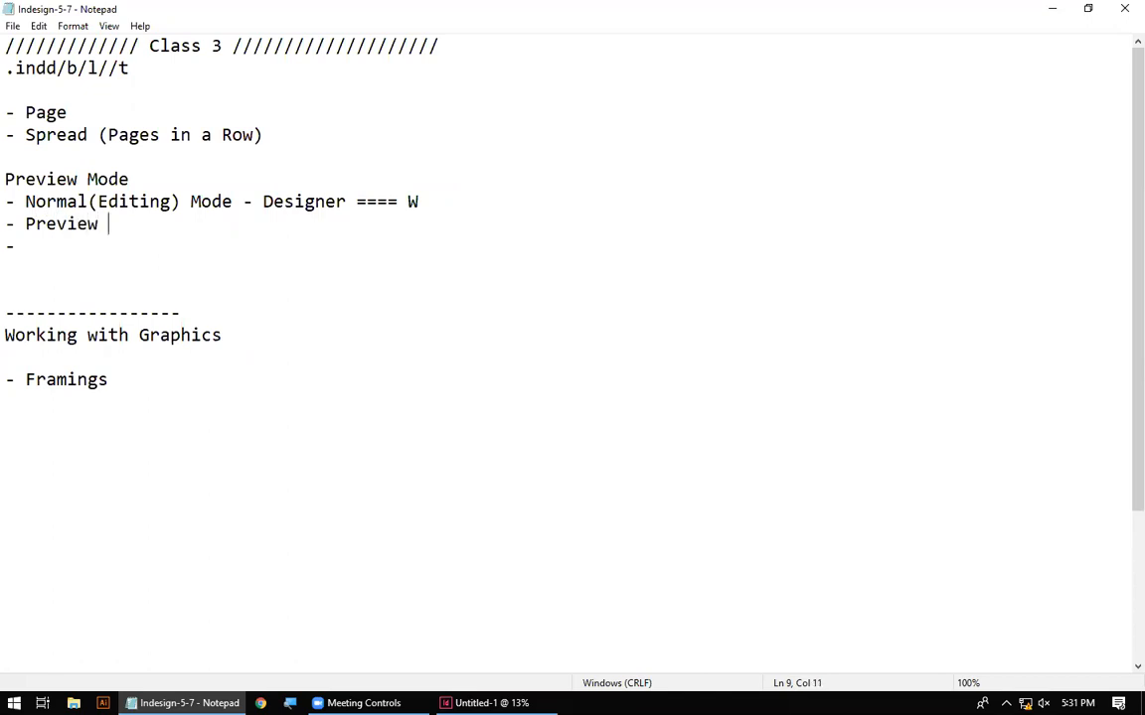
type("Mode")
key("Left")
type("()")
key("Left")
type("User")
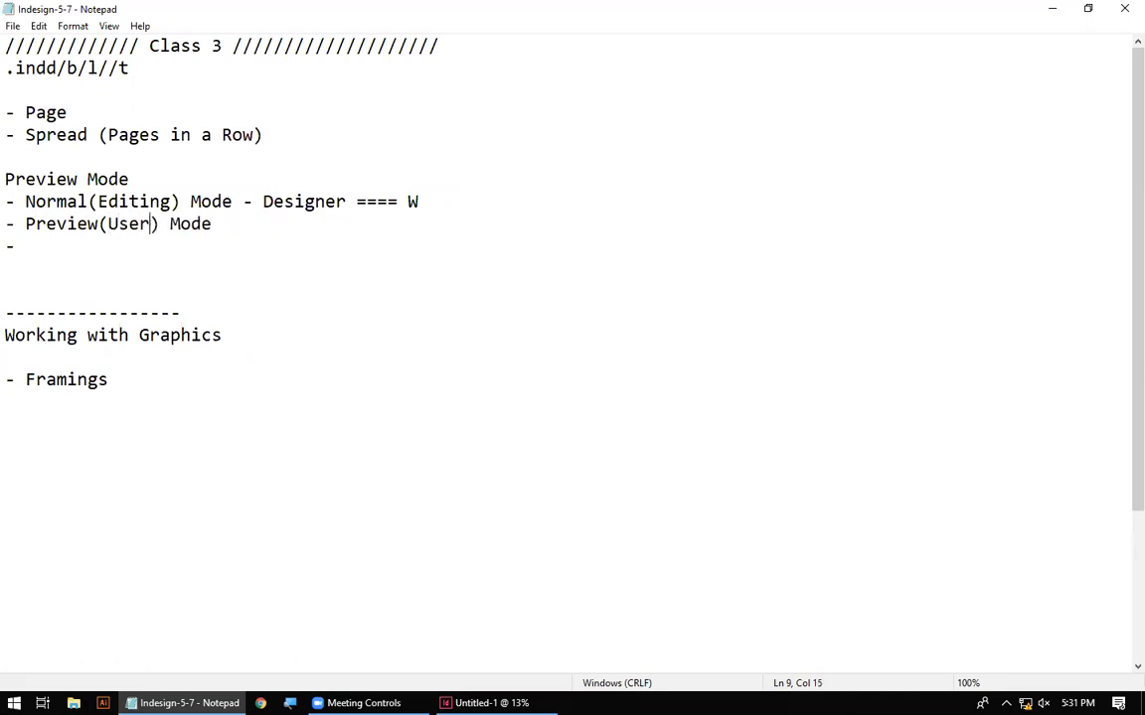
Append "- User ====== W" to the "Preview(User) Mode" item
key("Down")
key("Up")
key("Down")
key("Left")
key("Left")
type("- User ====== W")
key("BackSpace")
type("W")
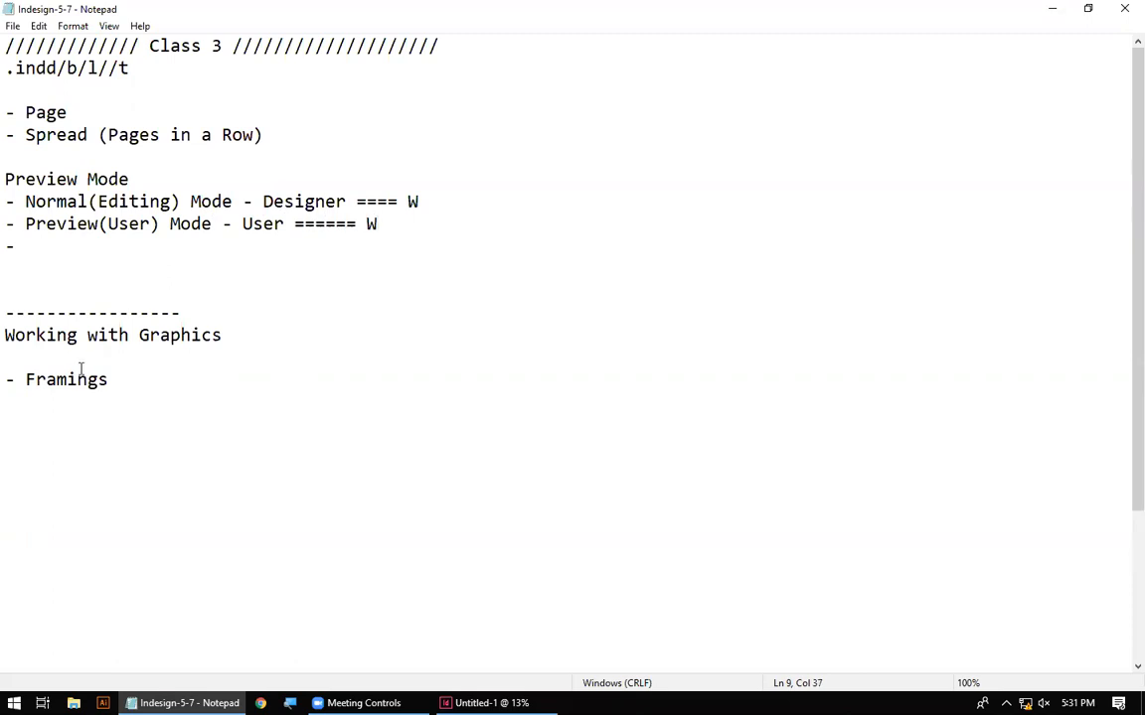
Write "Presentation Mode - Shift + W" as the third item under the "Preview Mode" heading
left_click(189, 248)
type("Presentation Mode - ")
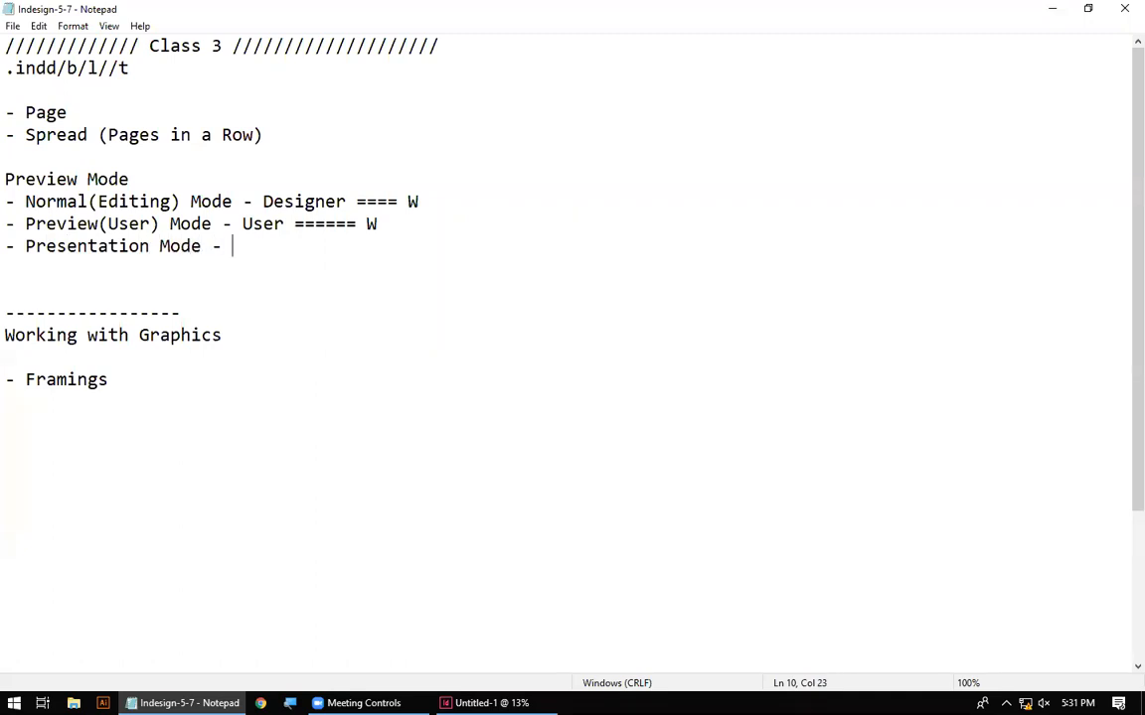
type("Shift + W")
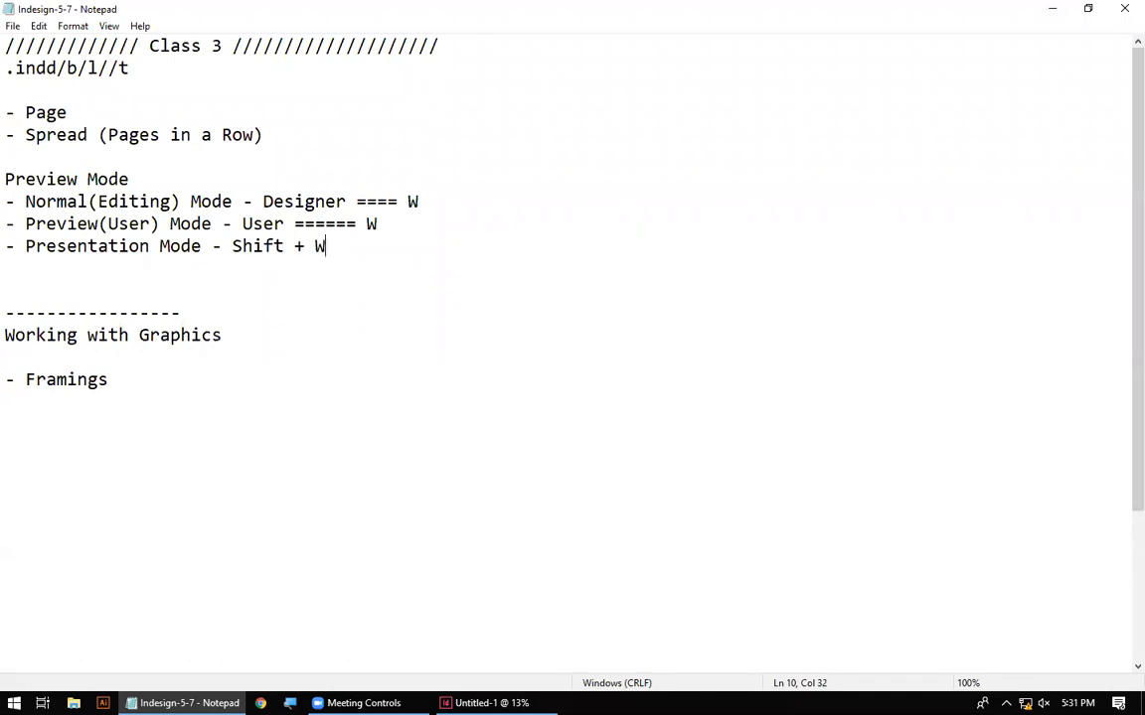
Add the item "- Close - Ctrl + W" after a blank line below the "Presentation Mode" item
key("Return")
key("Return")
type("- Clo")
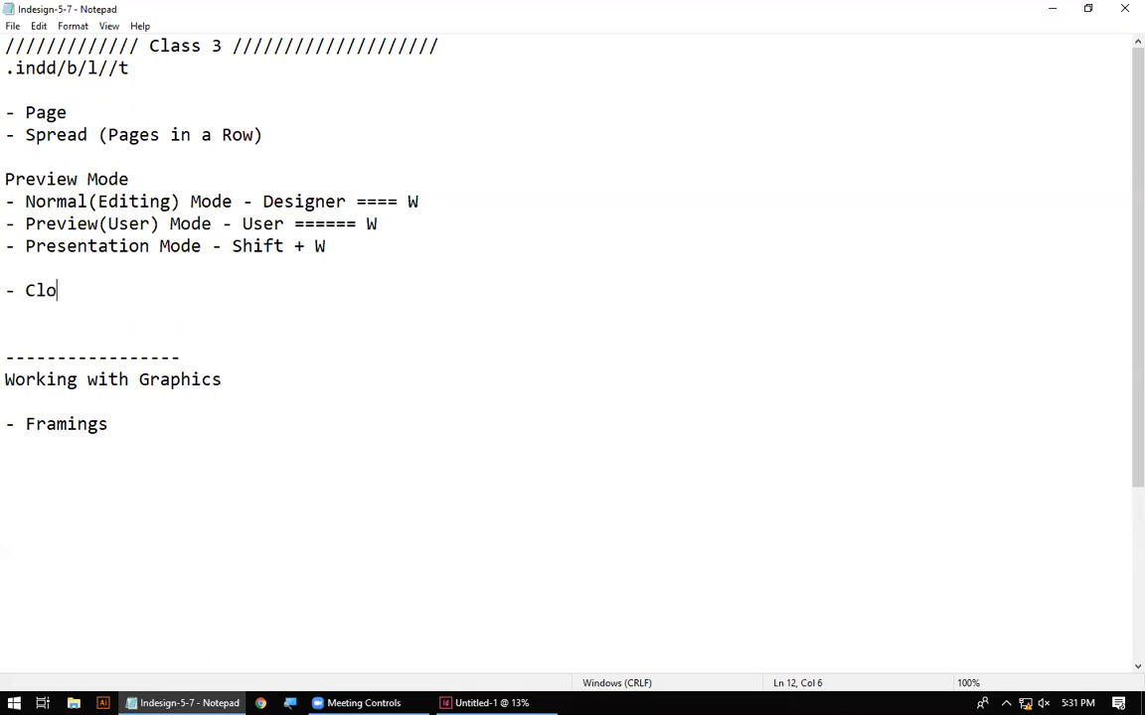
type("se - Ctrl + W")
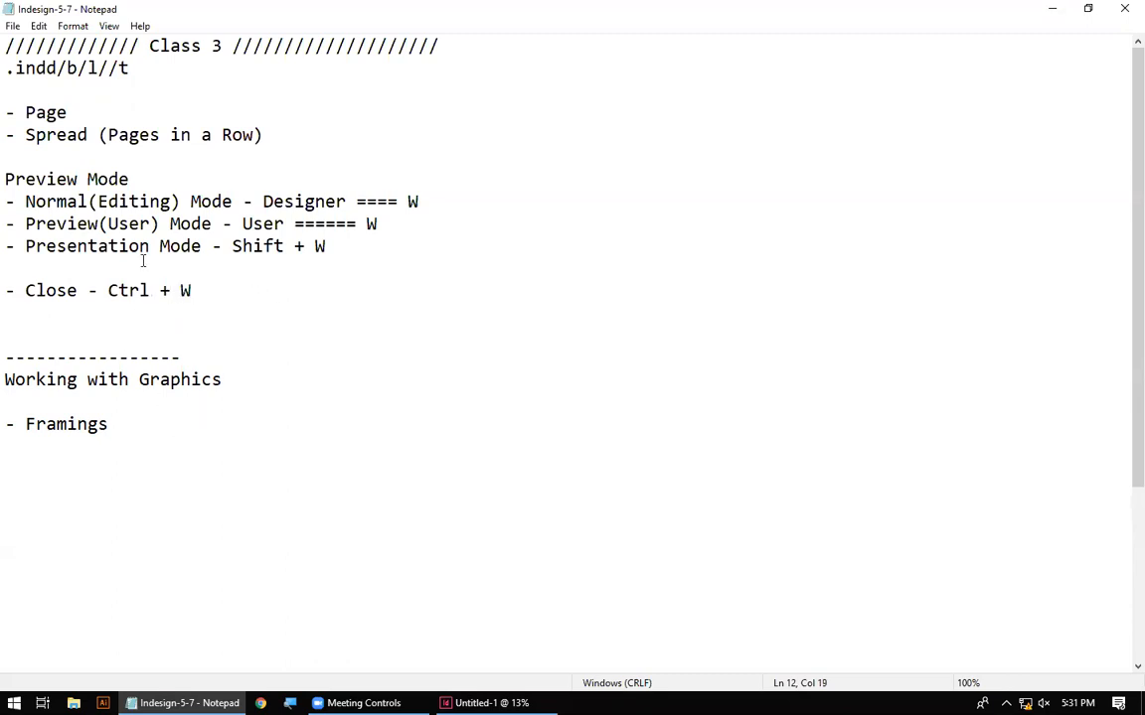
Switch to InDesign, fit the spread of pages 2-3 in the window and display it in Preview mode
left_click(485, 703)
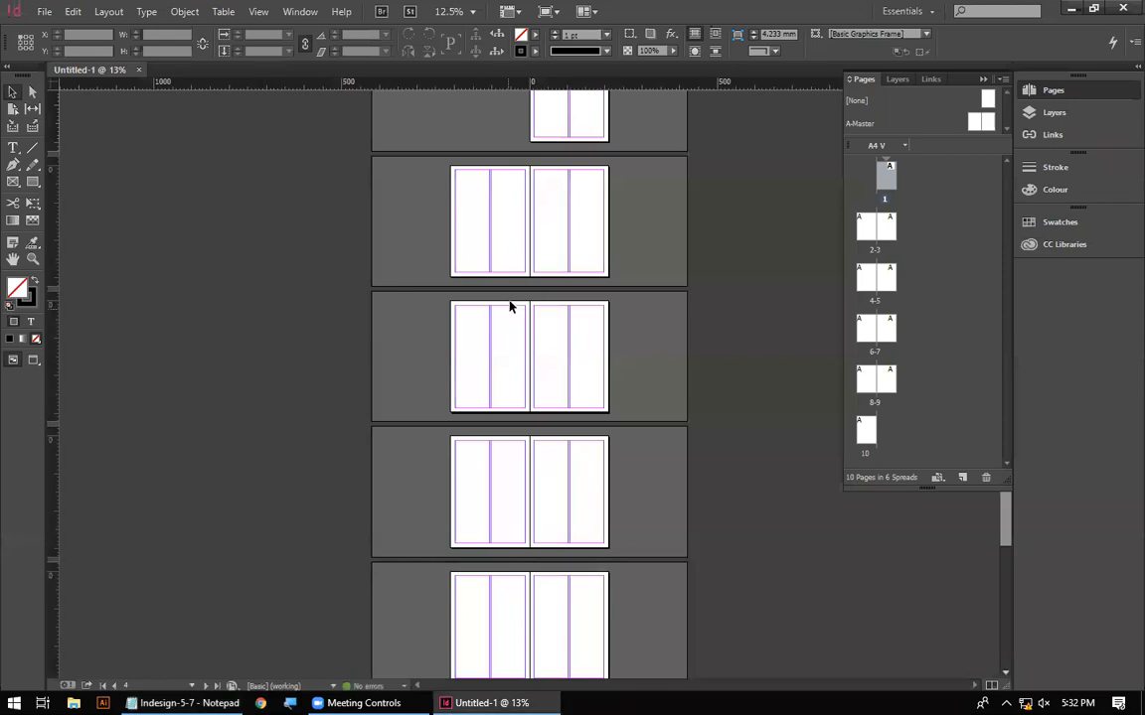
key("ctrl+alt+0")
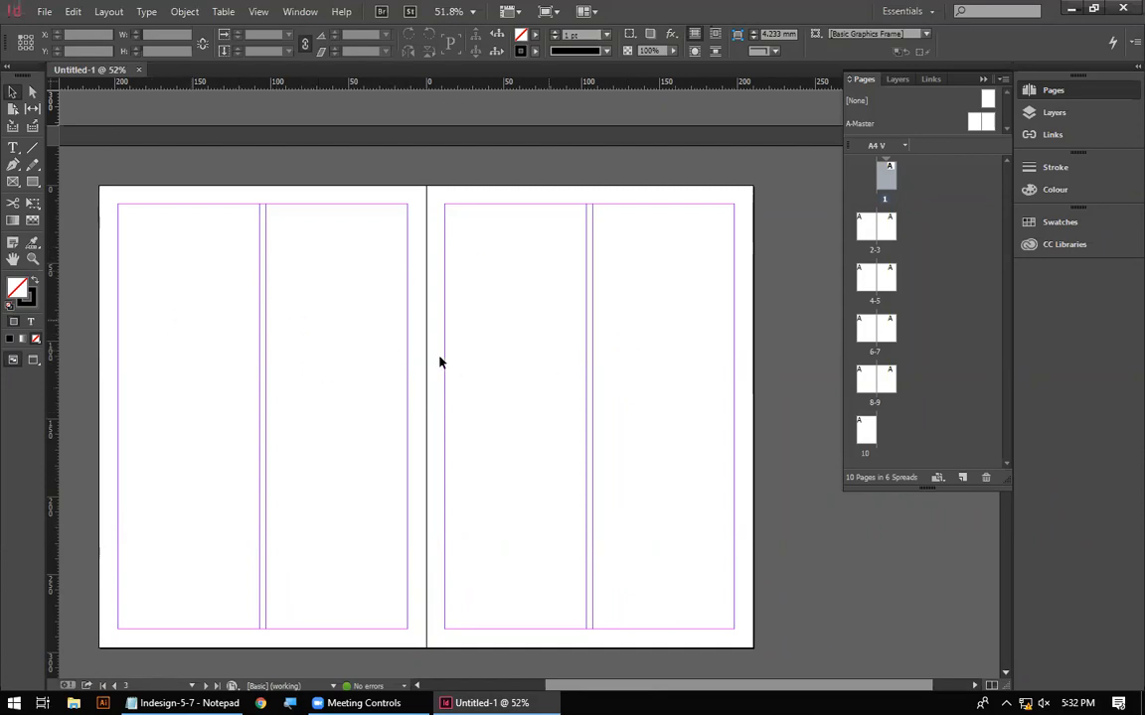
key("w")
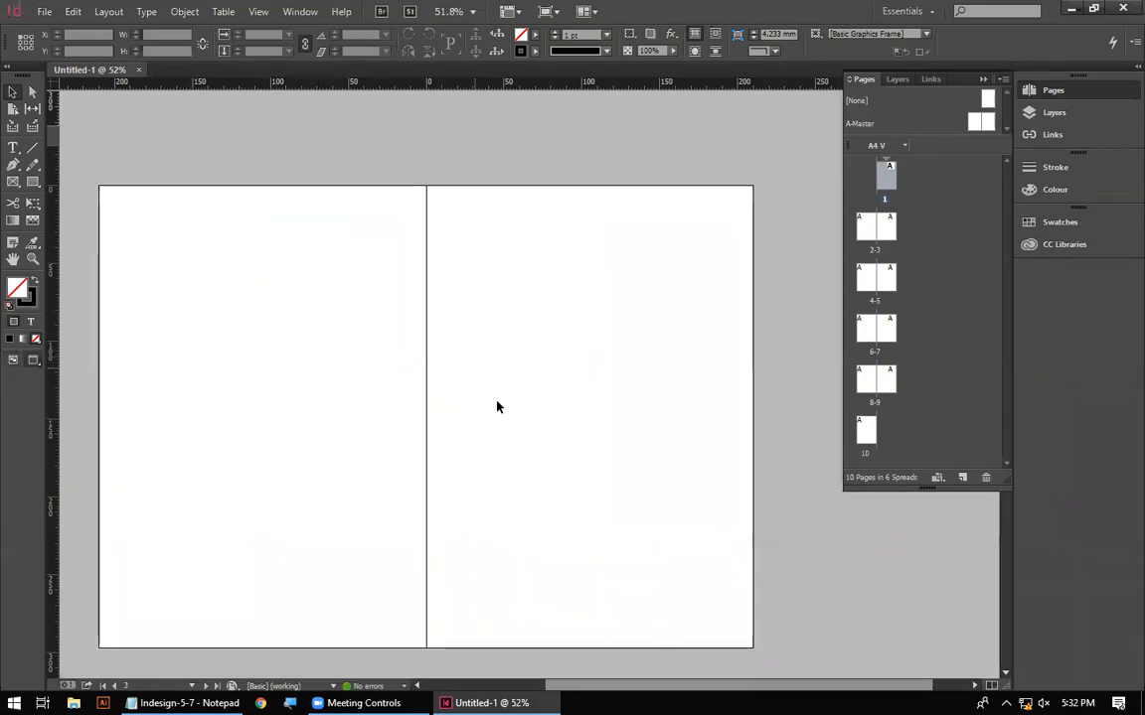
Examine the first few spreads without margins and column guides, and return the document to Normal mode
left_click_drag(483, 415, 442, 595)
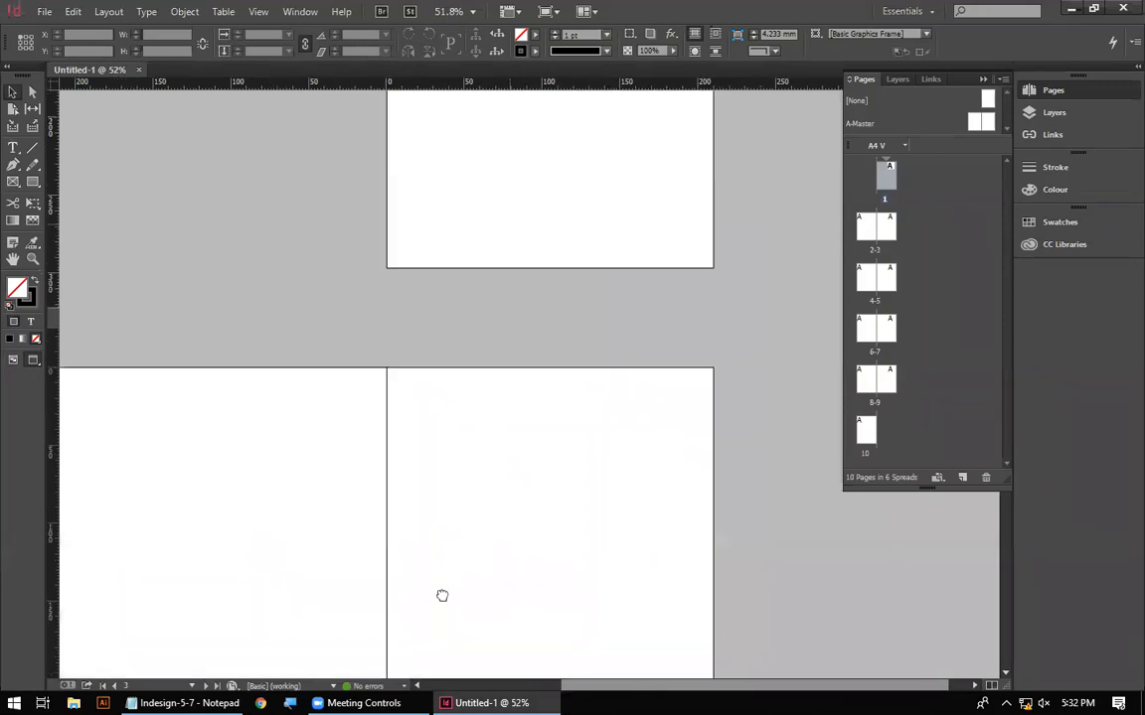
left_click_drag(552, 238, 532, 501)
left_click_drag(451, 509, 604, 235)
left_click_drag(510, 661, 550, 392)
left_click_drag(599, 460, 540, 365)
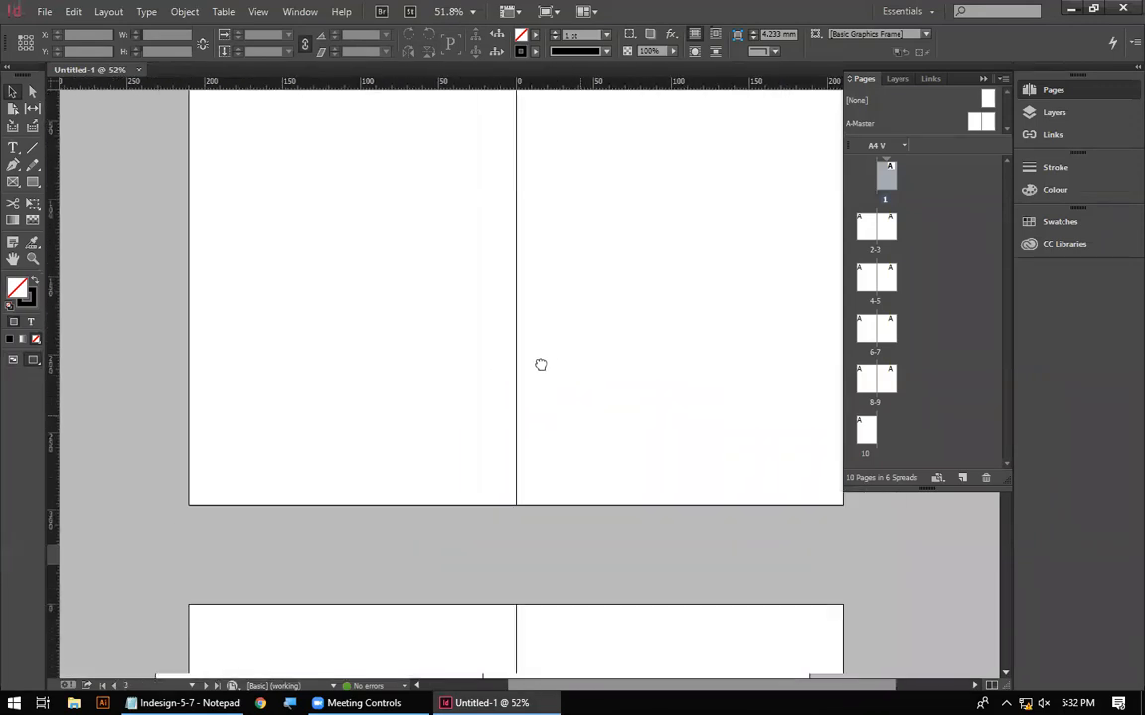
left_click_drag(558, 529, 496, 289)
left_click_drag(326, 335, 450, 227)
mouse_move(558, 470)
left_mouse_down()
mouse_move(450, 274)
mouse_move(470, 450)
left_mouse_up()
key("w")
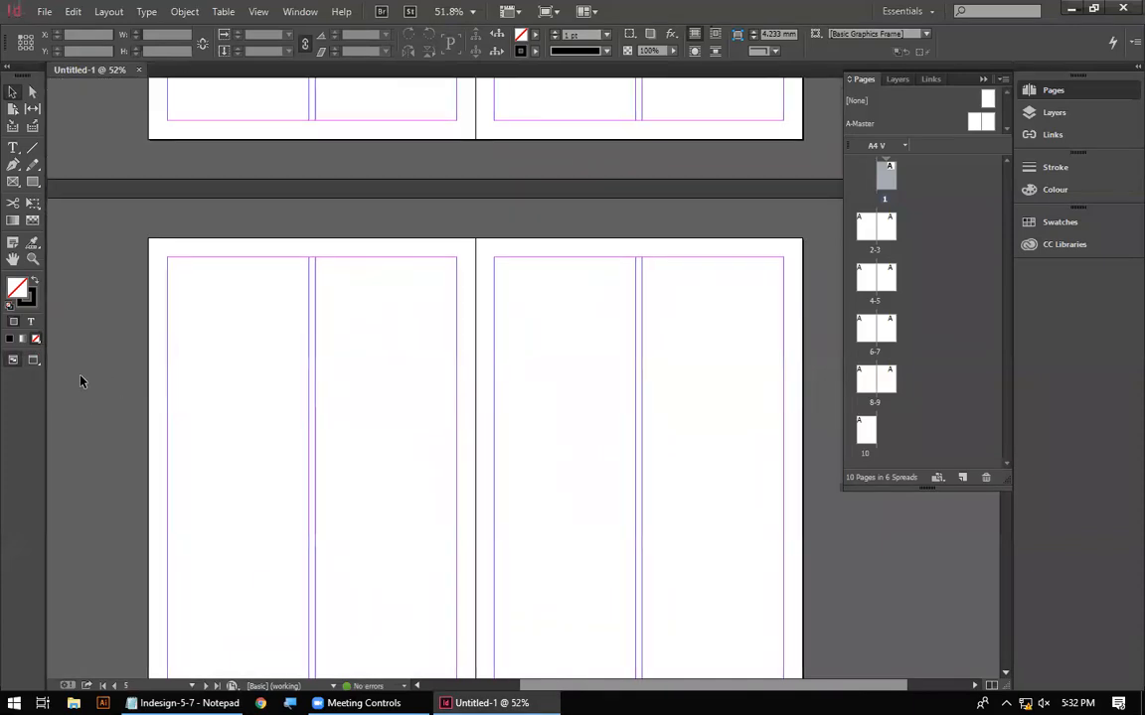
Try a vertical ruler guide at about 54 mm on page 4, comparing its display in Normal and Preview modes
left_click_drag(49, 388, 245, 420)
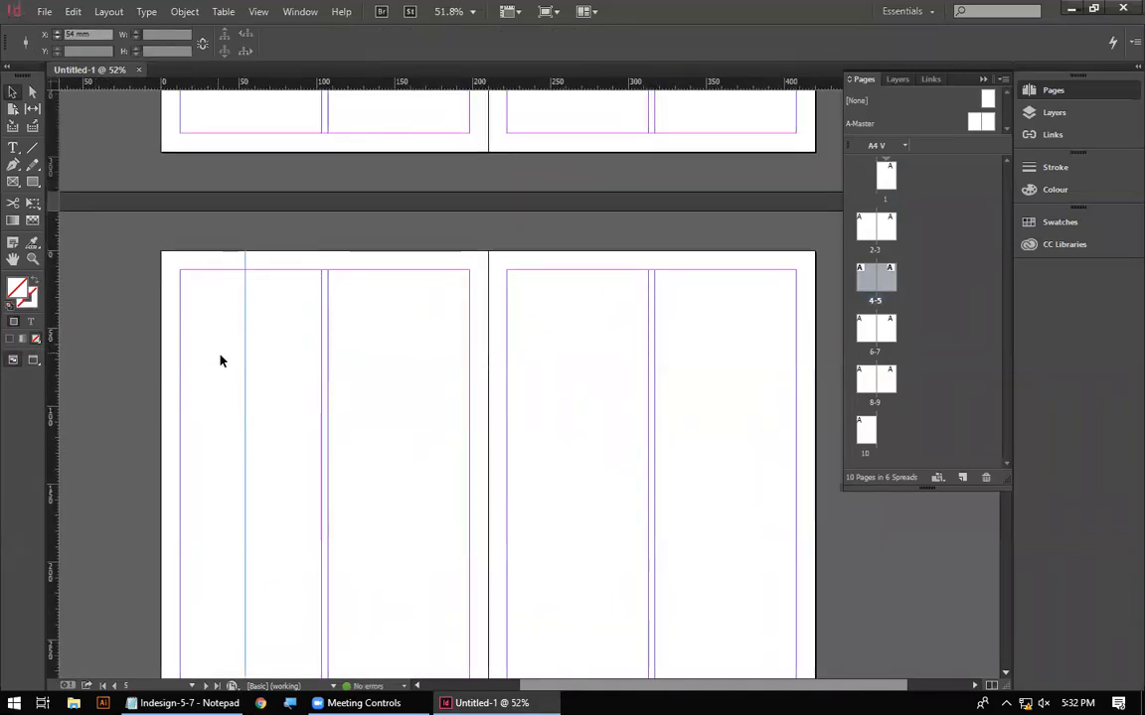
key("w")
key("w")
key("w")
key("w")
key("ctrl+z")
scroll(335, 467, "up", 3)
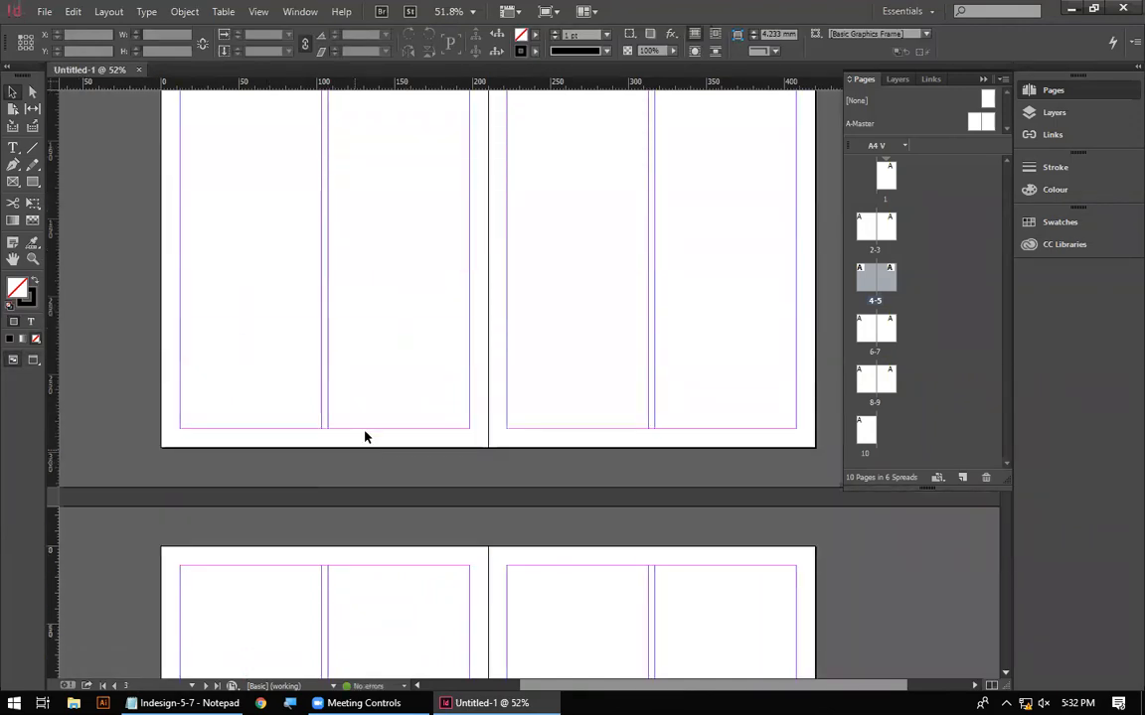
Examine the document in Presentation mode, alternating between a two-page spread and a single page, and return to the normal editing view on page 10
scroll(366, 437, "up", 3)
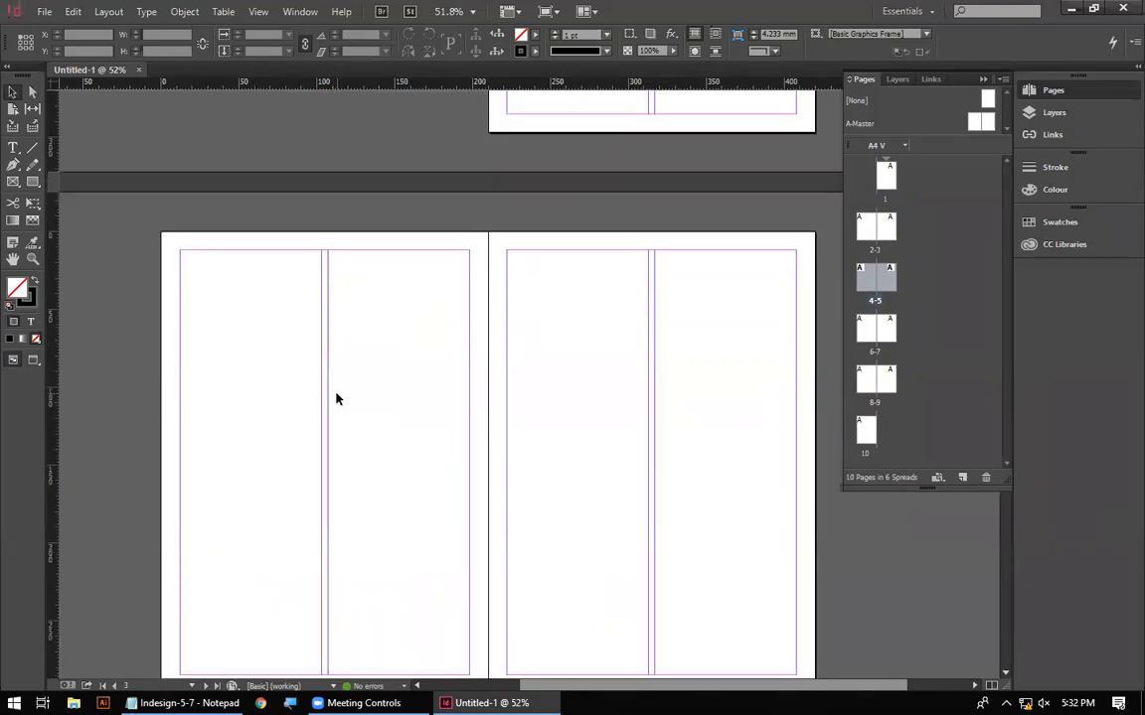
key("shift+w")
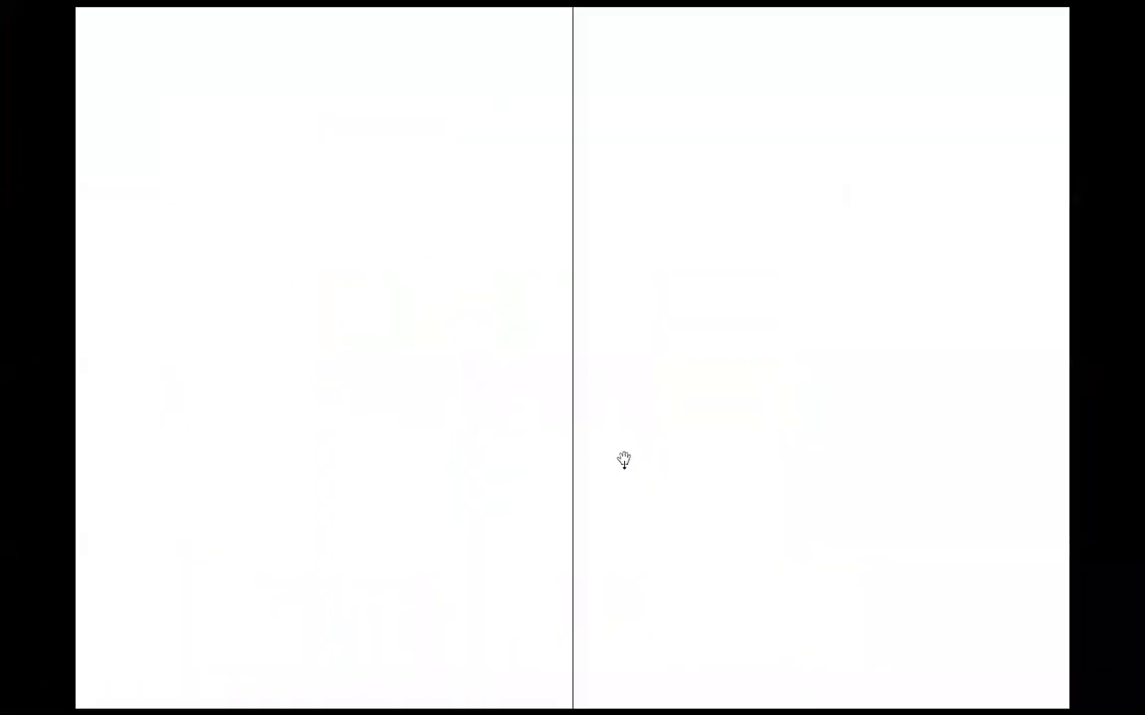
key("Left")
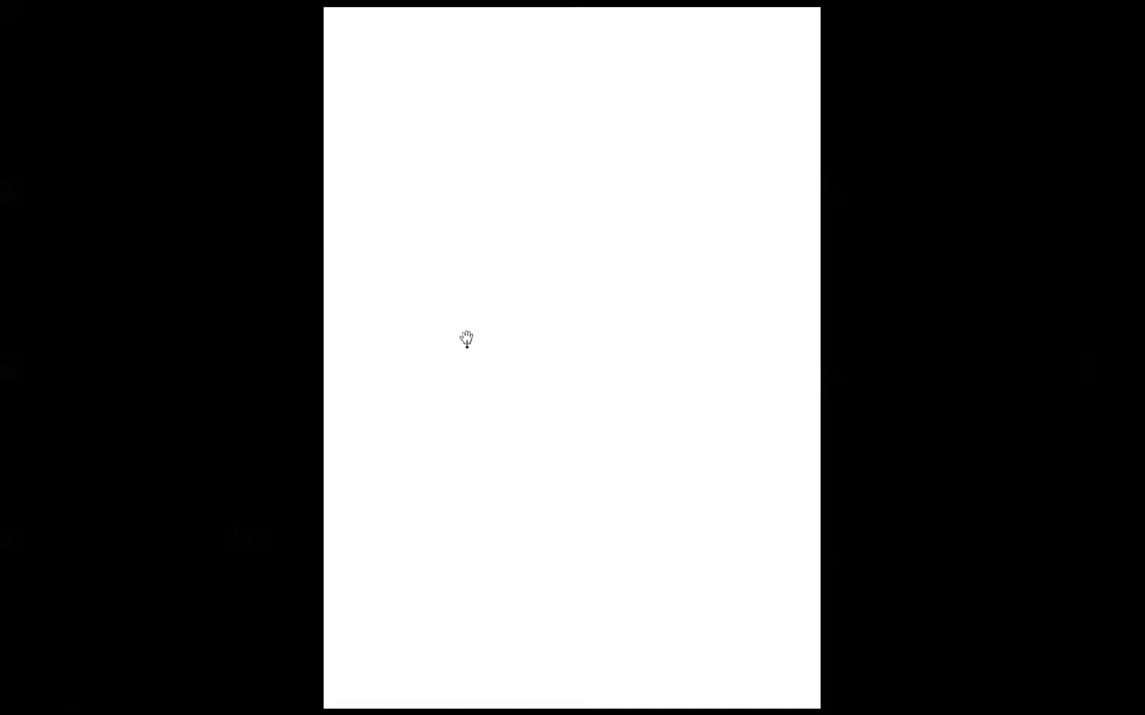
key("Right")
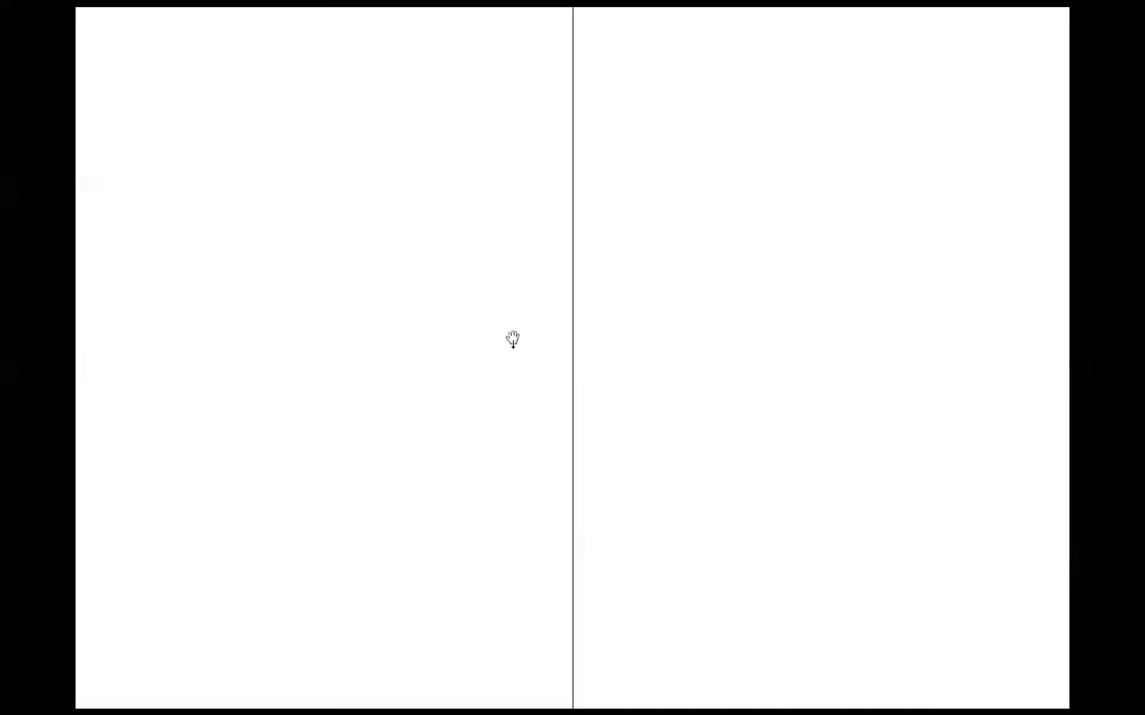
key("Left")
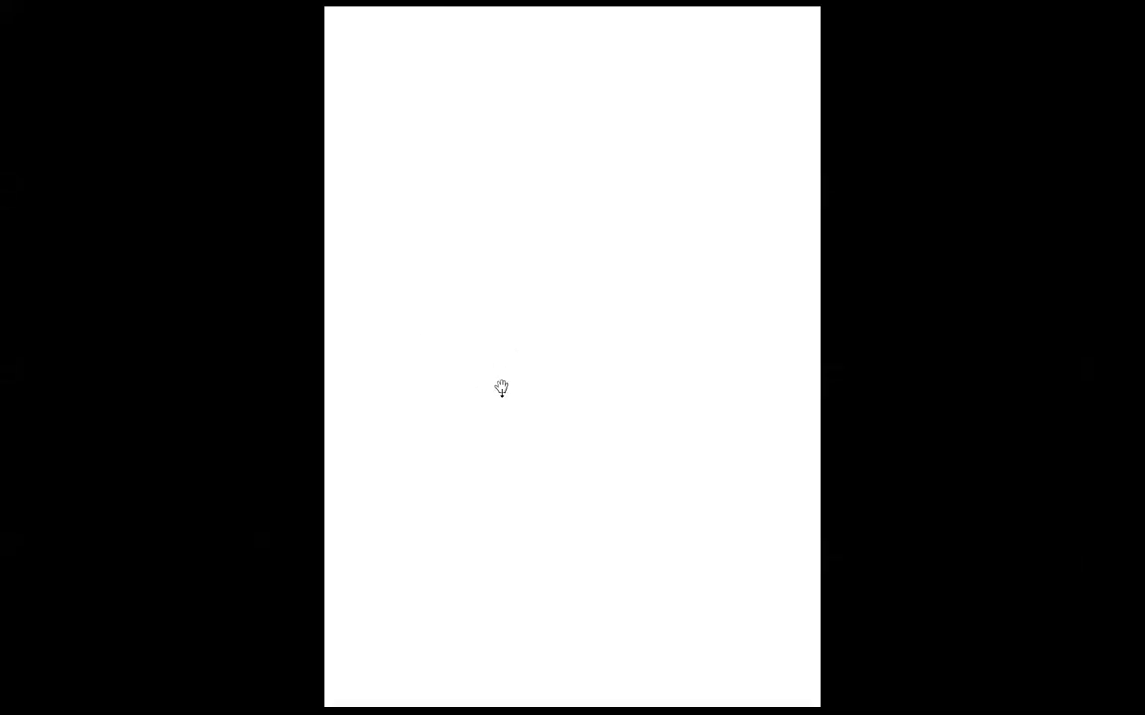
key("Right")
key("Left")
key("Right")
key("Left")
key("Right")
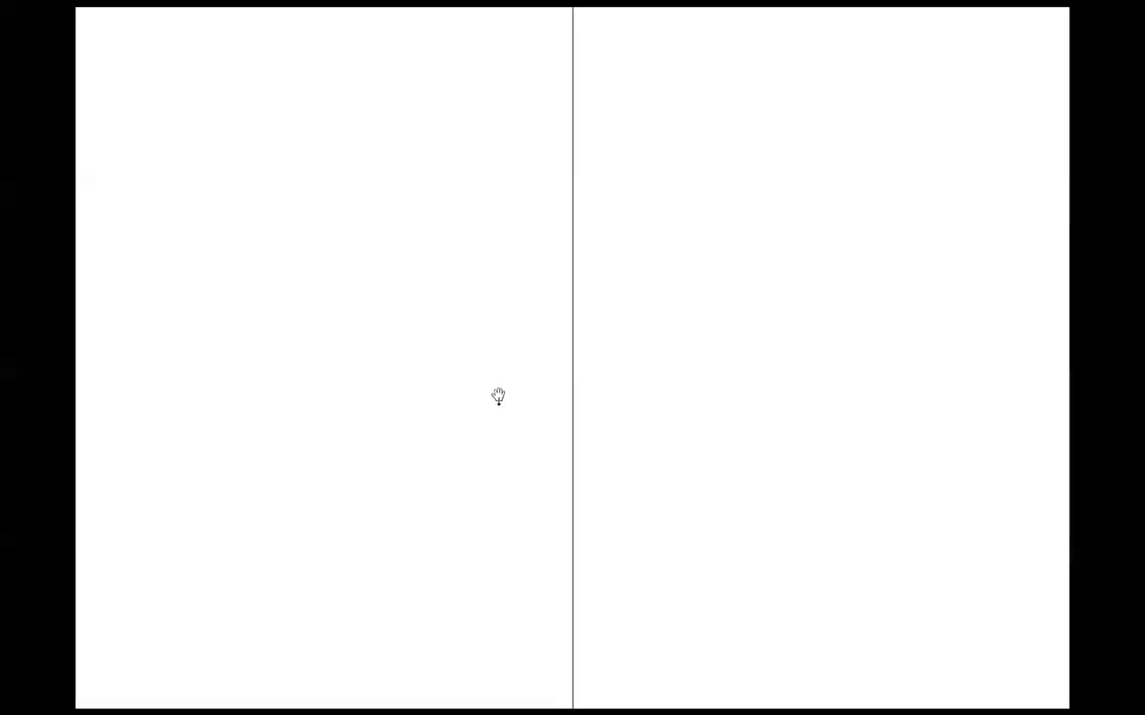
key("Left")
key("Escape")
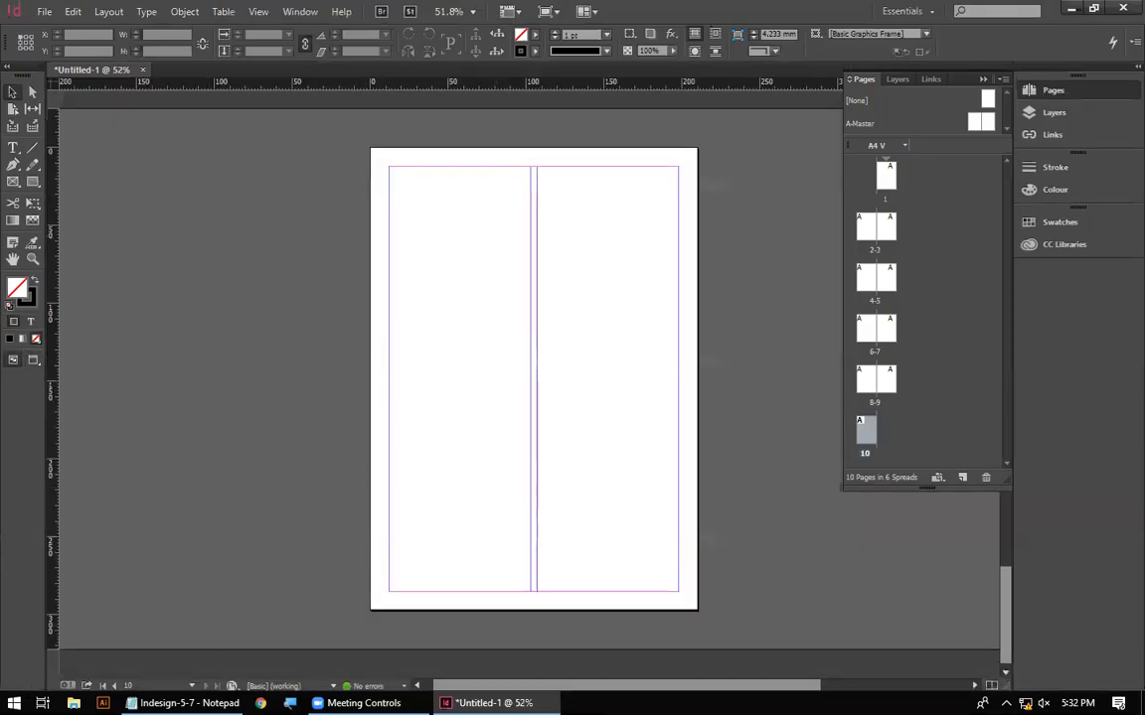
Switch to Notepad, highlight the page, spread and preview mode notes, and remove one blank line below "- Close - Ctrl + W"
left_click(184, 702)
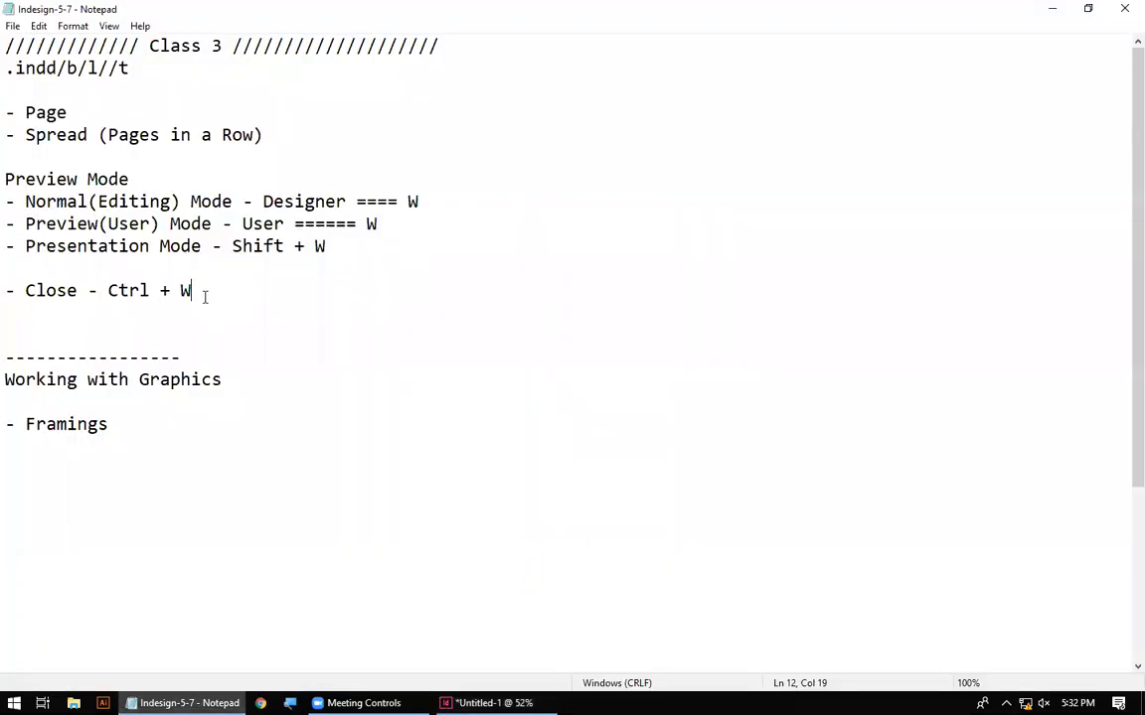
left_click_drag(342, 257, 8, 179)
left_click_drag(266, 137, 5, 99)
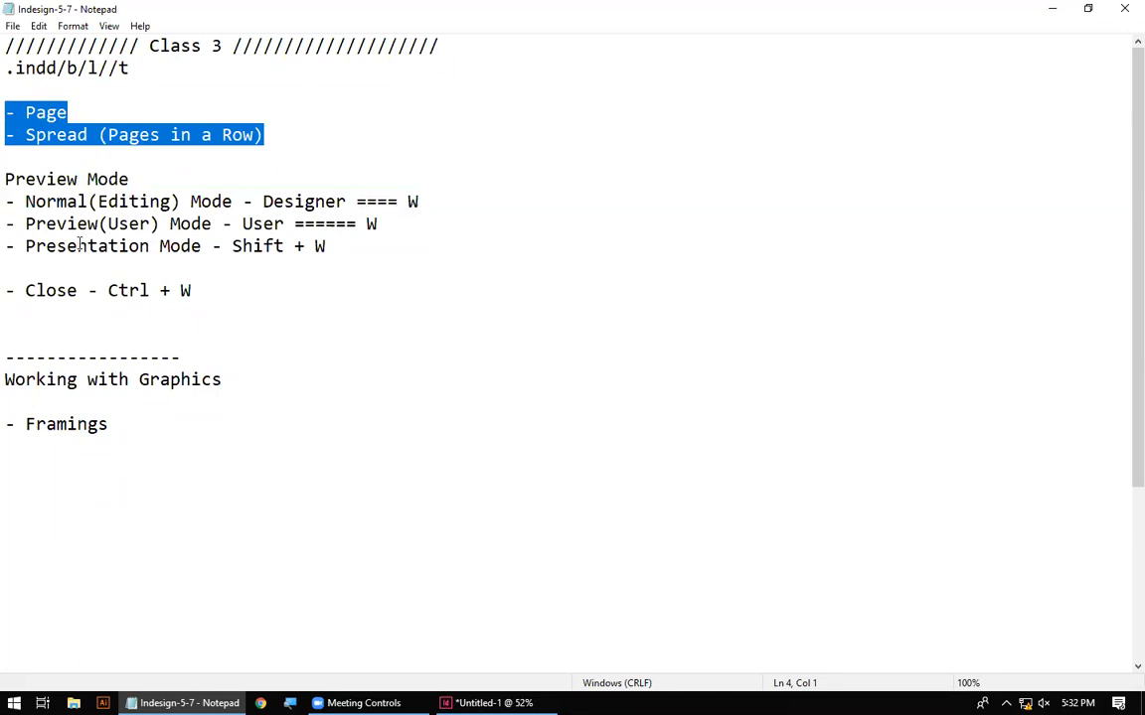
left_click(138, 317)
key("Delete")
Add the line "==== Frames" after a blank line below the "- Framings" item
left_click(150, 398)
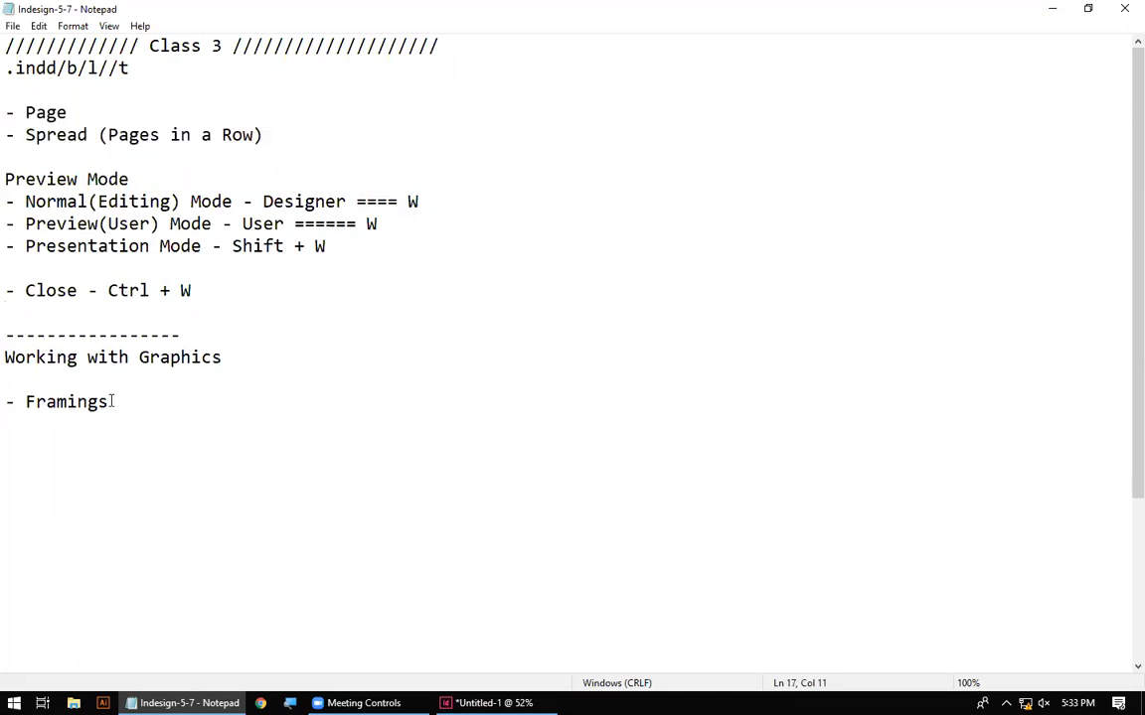
key("Return")
key("Return")
key("Return")
key("Return")
scroll(80, 429, "down", 3)
scroll(103, 444, "up", 3)
left_click(48, 447)
type("=")
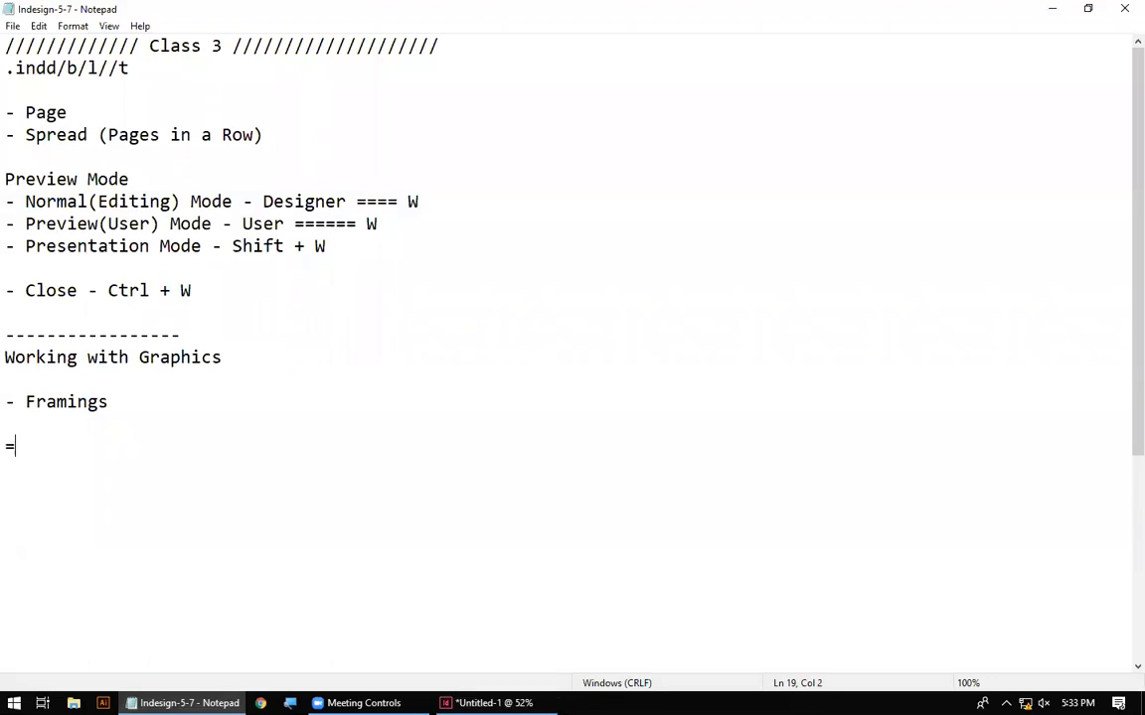
type("=== Frames")
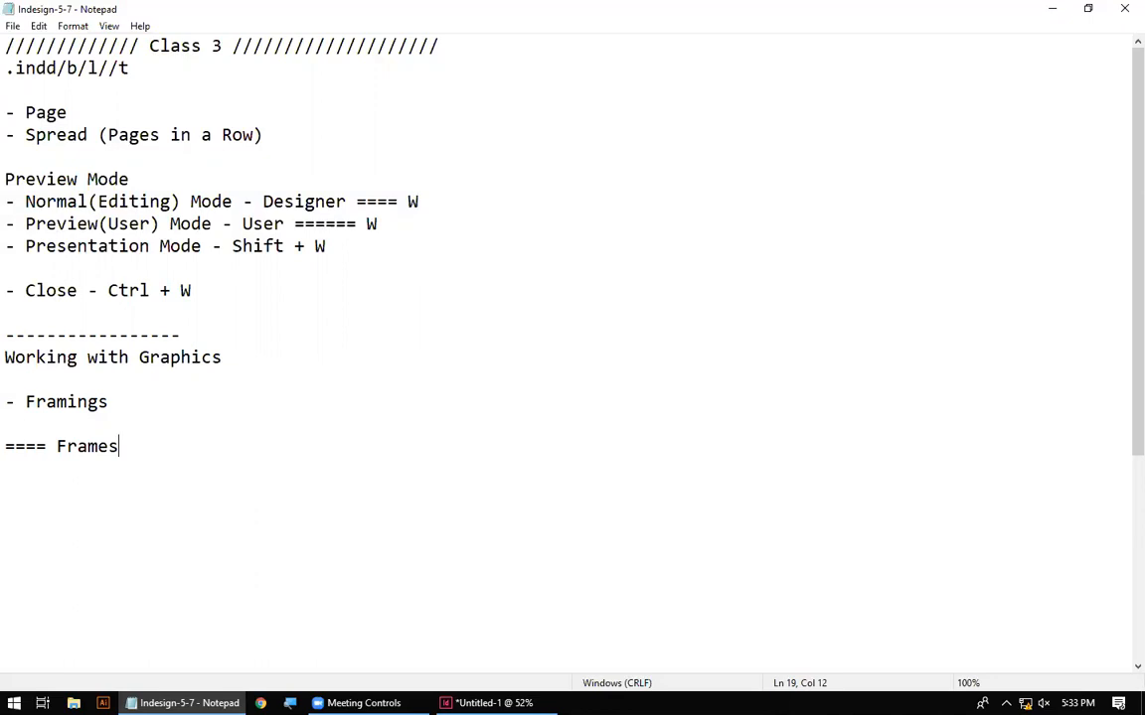
Add the sub-items "------- Graphics" and "------- Text" on separate lines under "==== Frames"
key("Return")
type("------- Graphics")
key("Return")
type("------- Text")
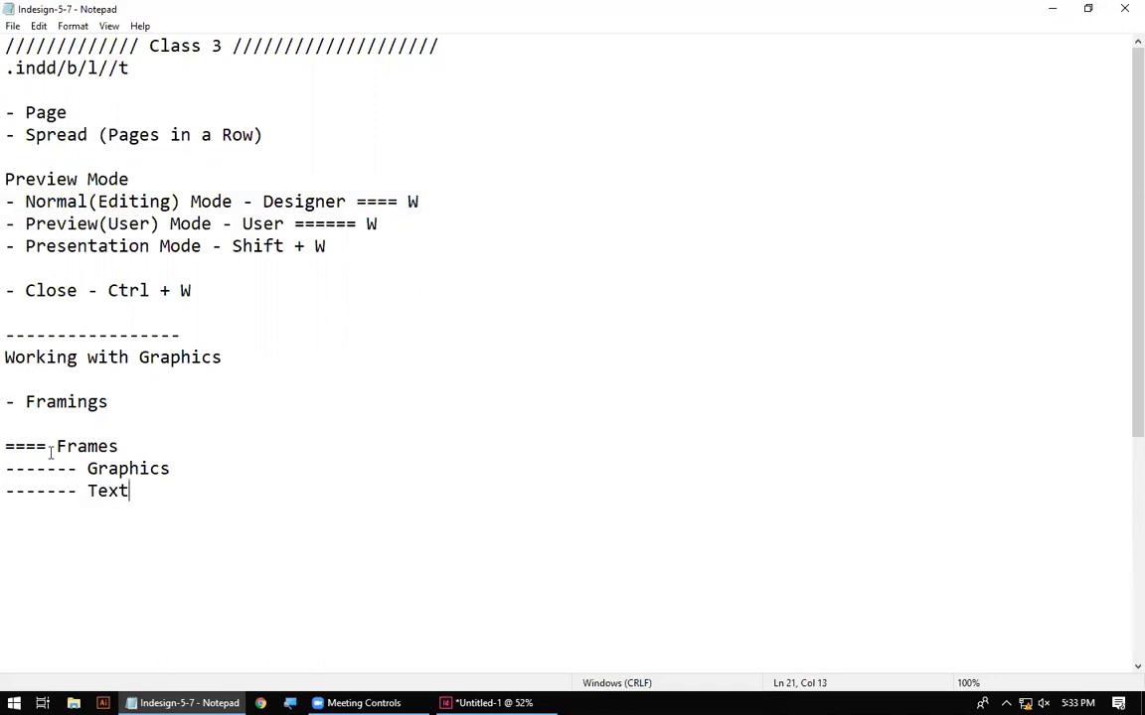
Highlight the words "Graphics" and "Text" in turn to point out the two kinds of frames
key("Up")
left_click_drag(170, 469, 88, 463)
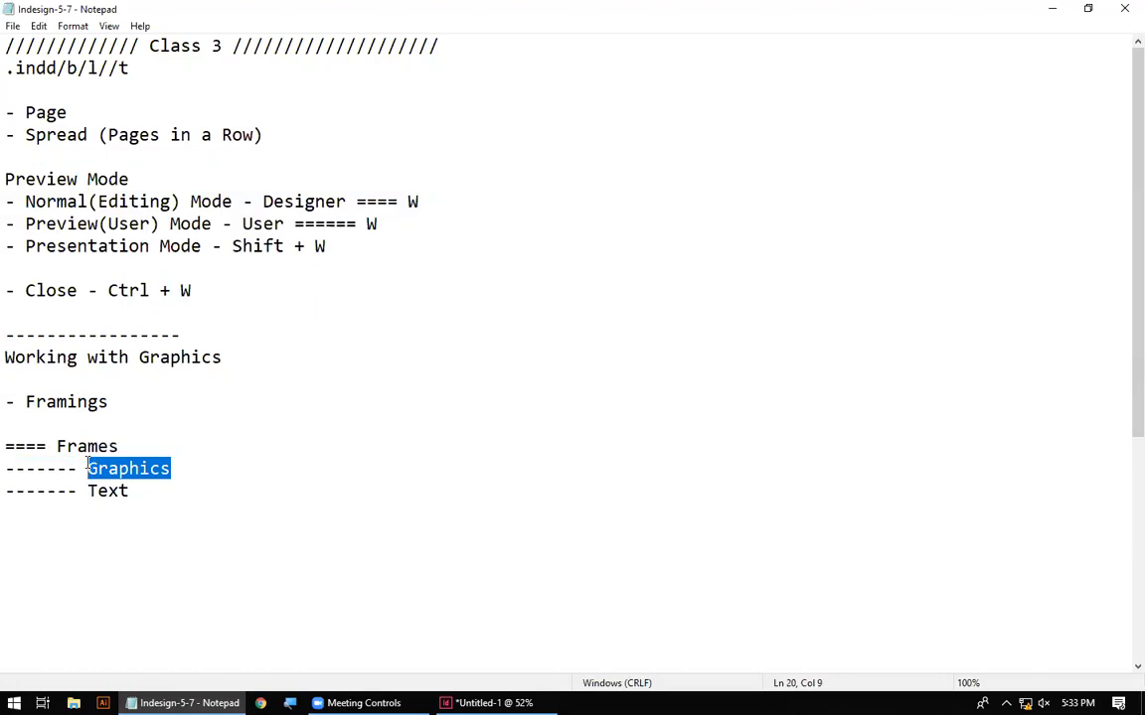
double_click(127, 492)
left_click(149, 511)
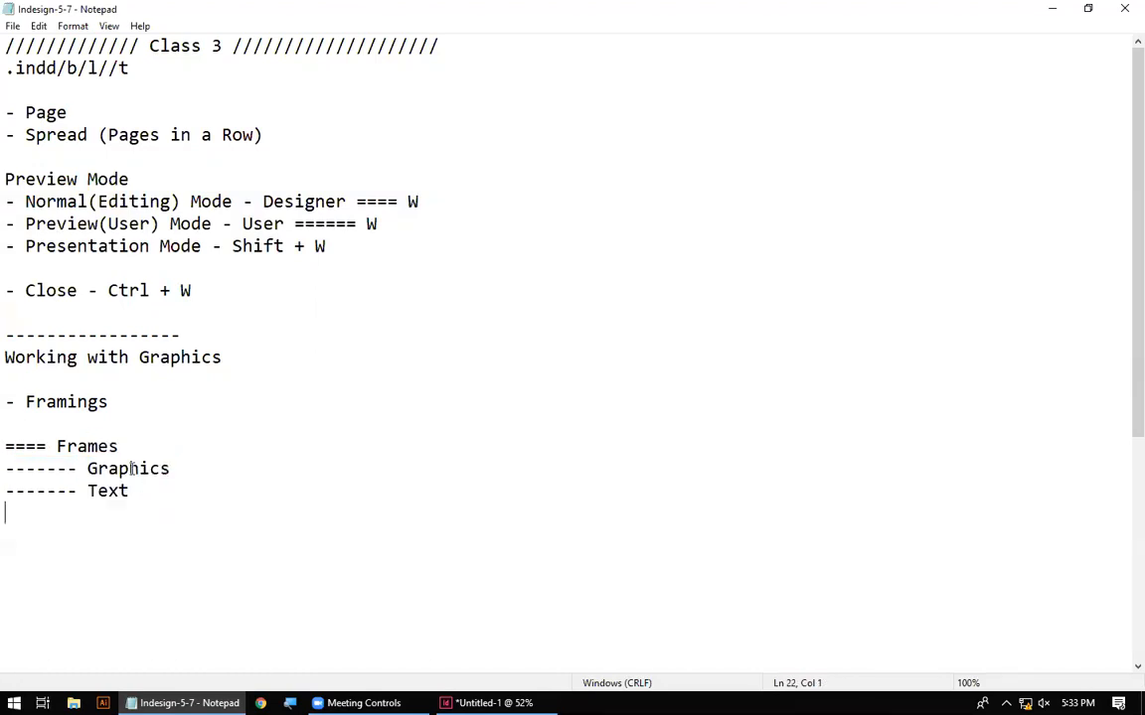
left_click(116, 446)
left_click_drag(88, 468, 169, 470)
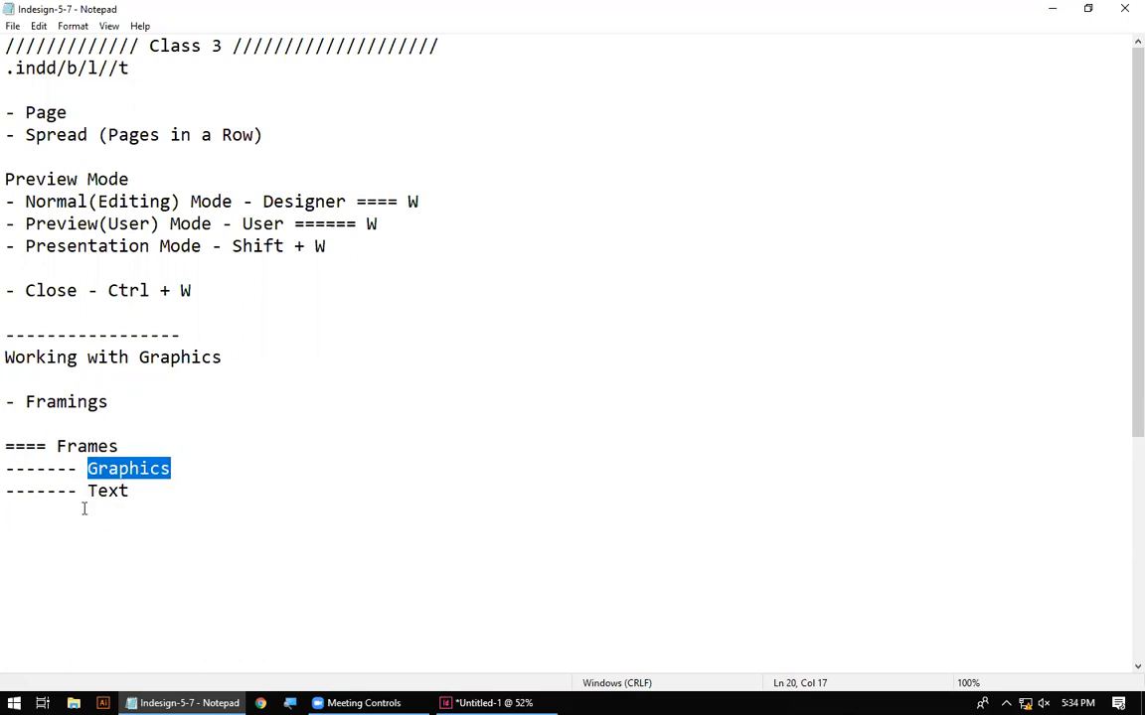
left_click_drag(87, 491, 135, 499)
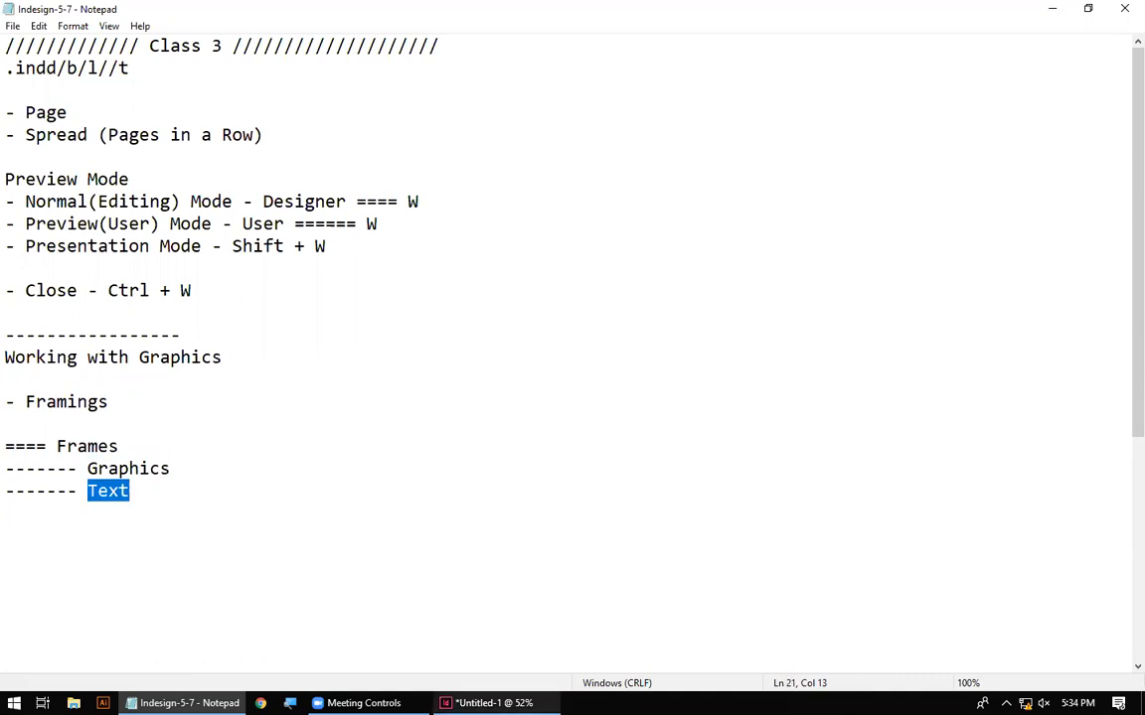
Switch to InDesign, choose the Rectangle Frame tool with the Windows Magnifier enlarging the frame tools, and close the Magnifier
key("alt+Tab")
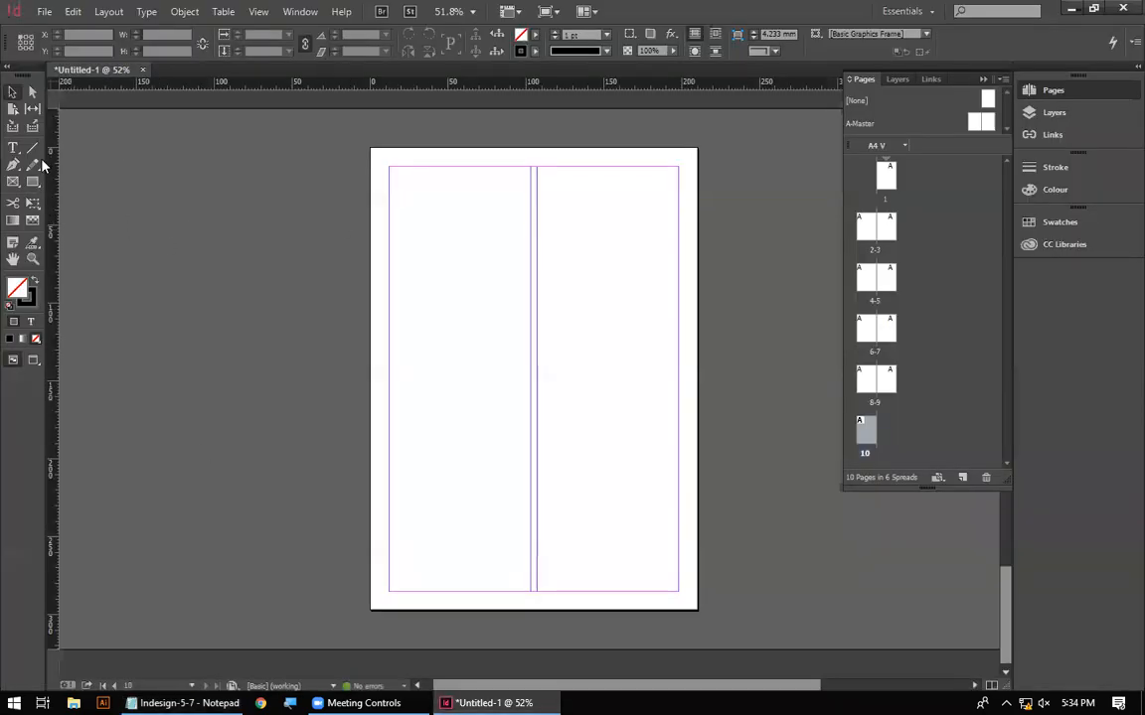
left_click(290, 704)
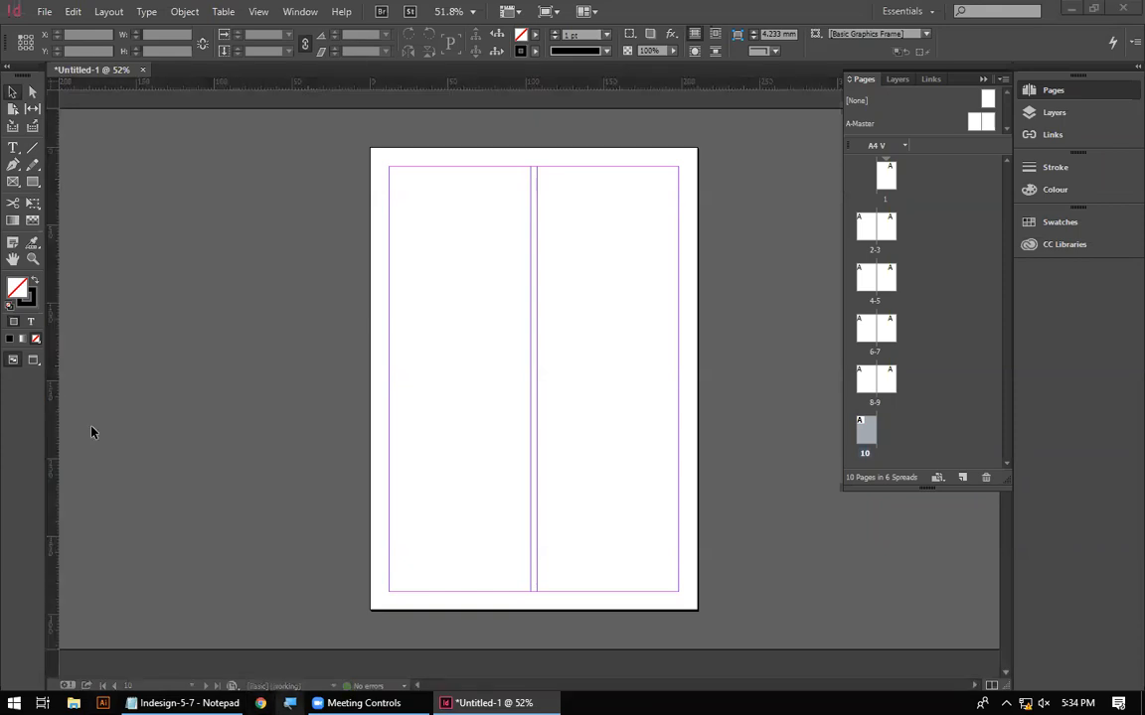
left_click(18, 187)
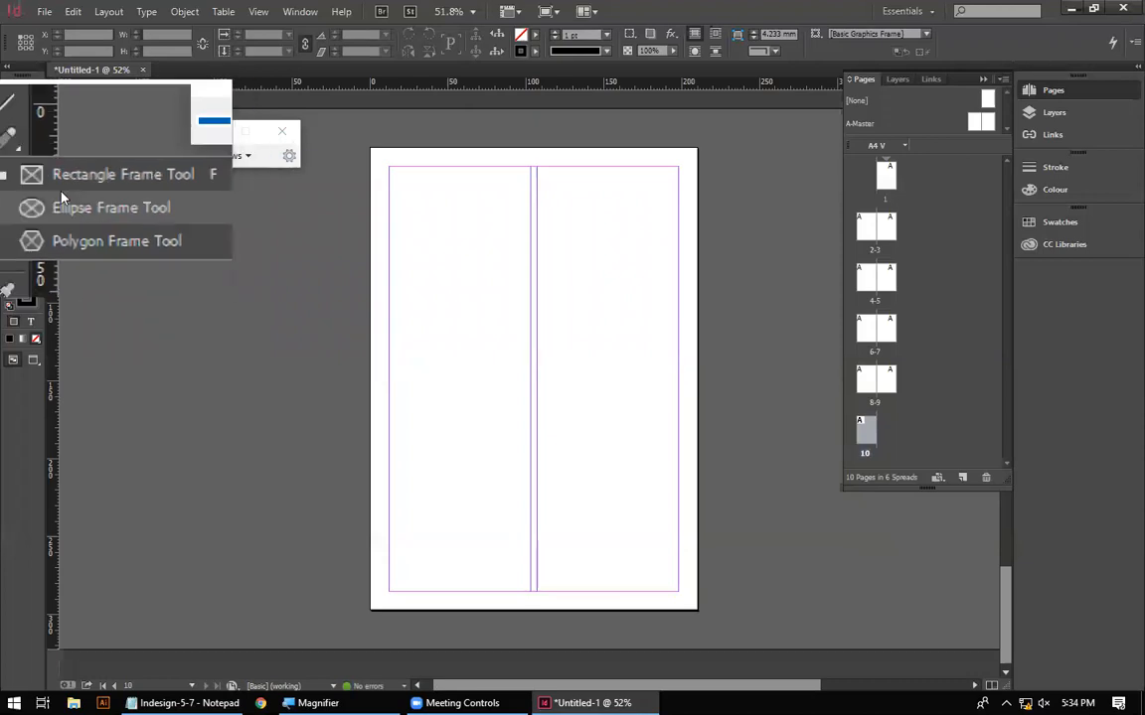
left_click(60, 175)
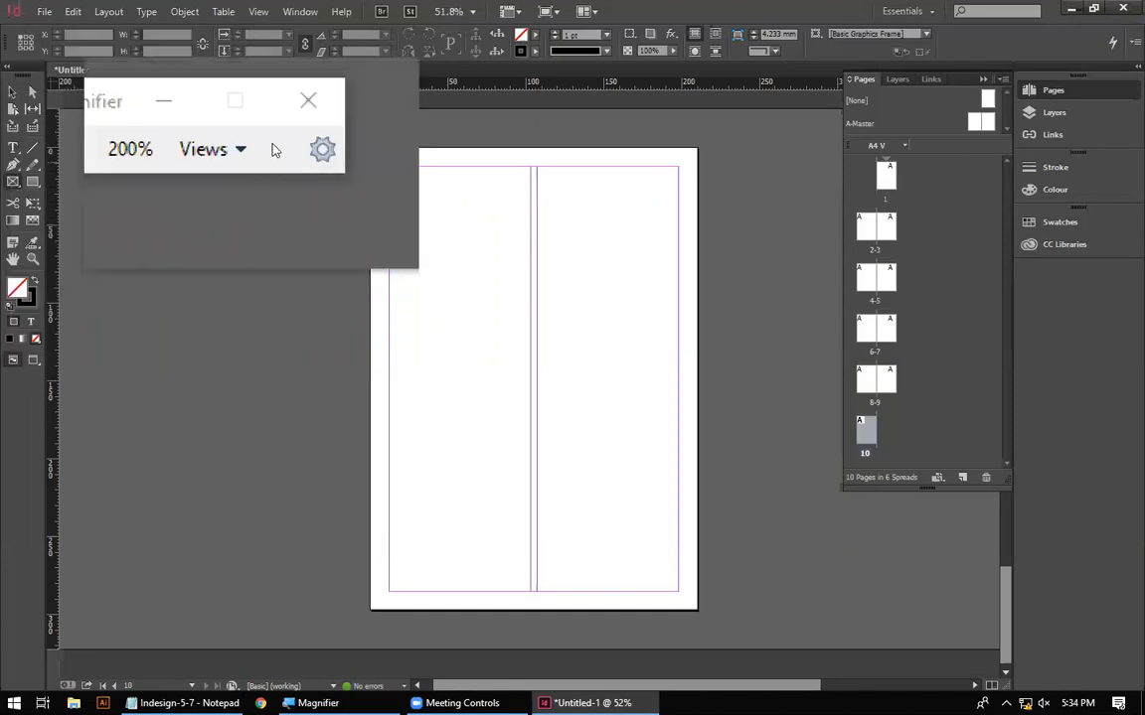
left_click(281, 135)
Go to page 1 and draw a rectangle frame about 210 × 115 mm across the full width of the page's top
key("space")
left_click_drag(495, 260, 287, 258)
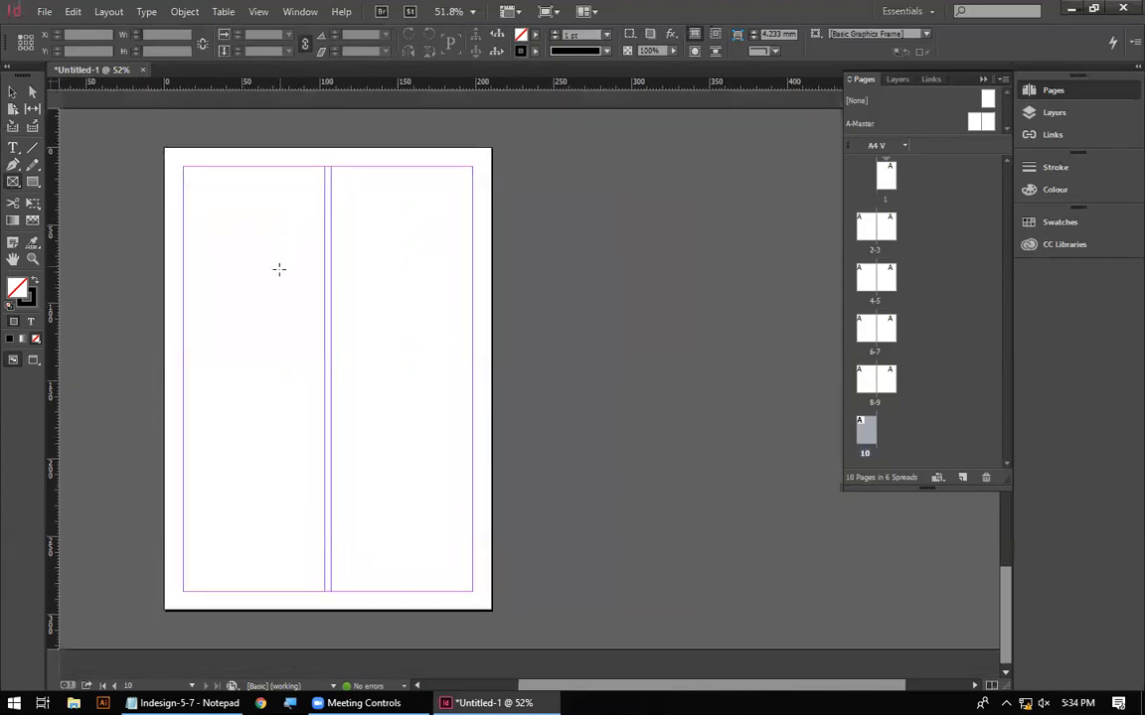
double_click(889, 186)
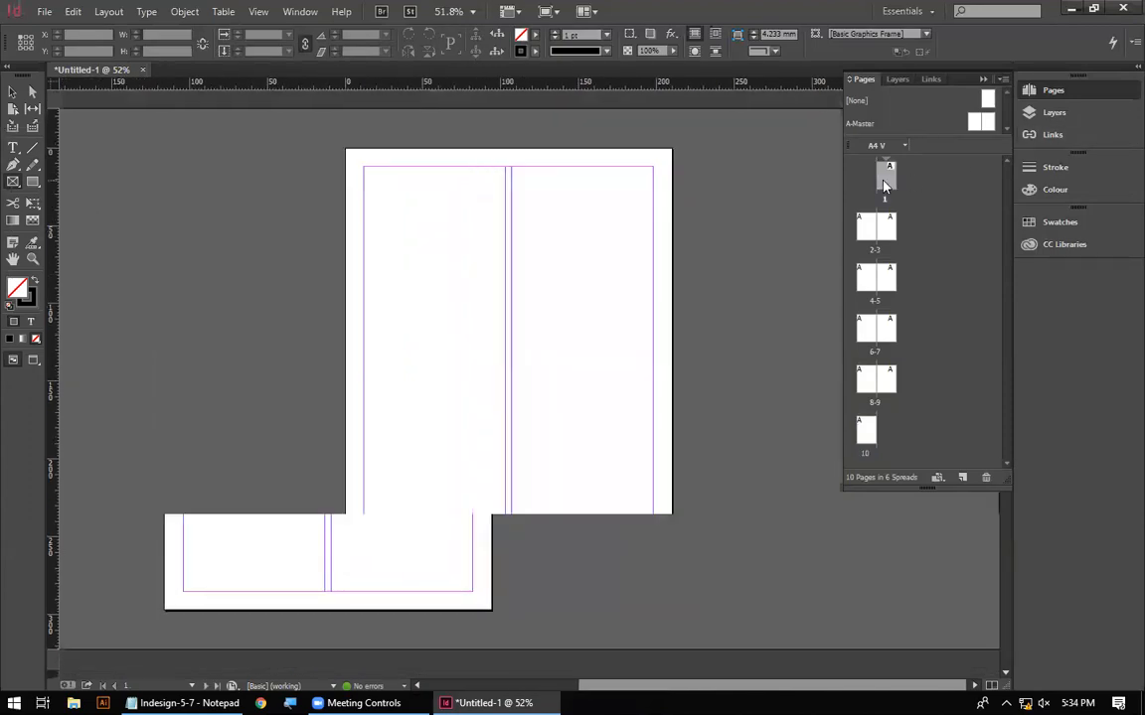
key("space")
left_click_drag(350, 446, 516, 129)
left_click_drag(498, 498, 348, 628)
left_click_drag(364, 254, 314, 429)
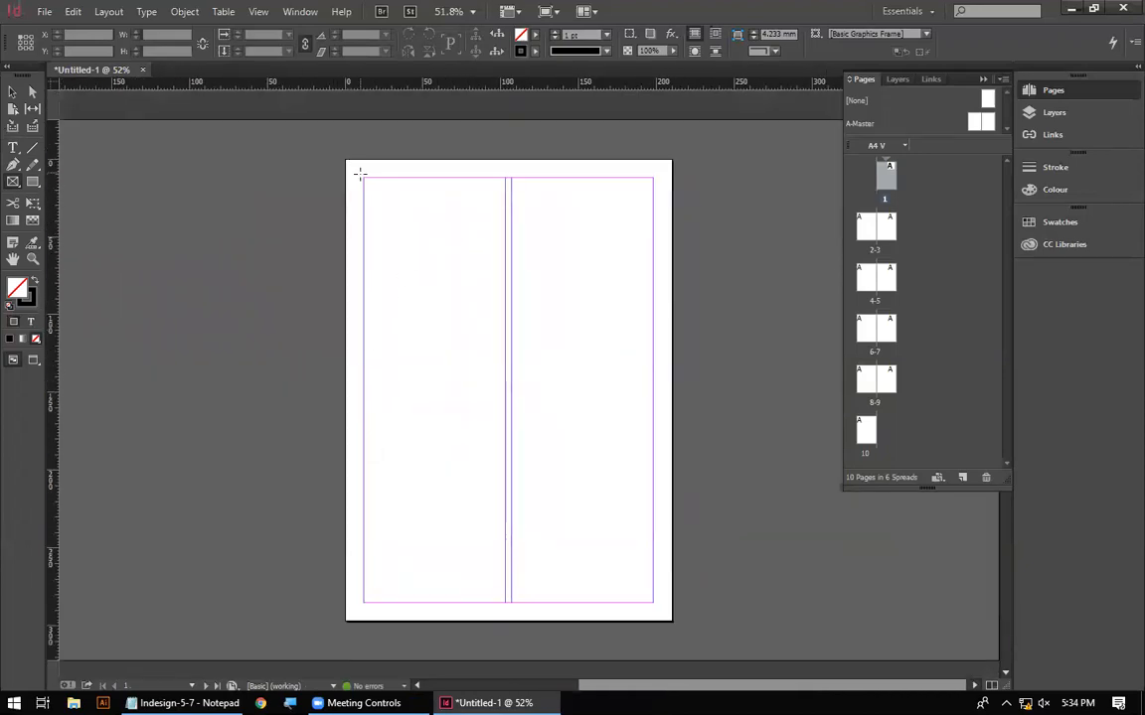
left_click_drag(341, 160, 672, 341)
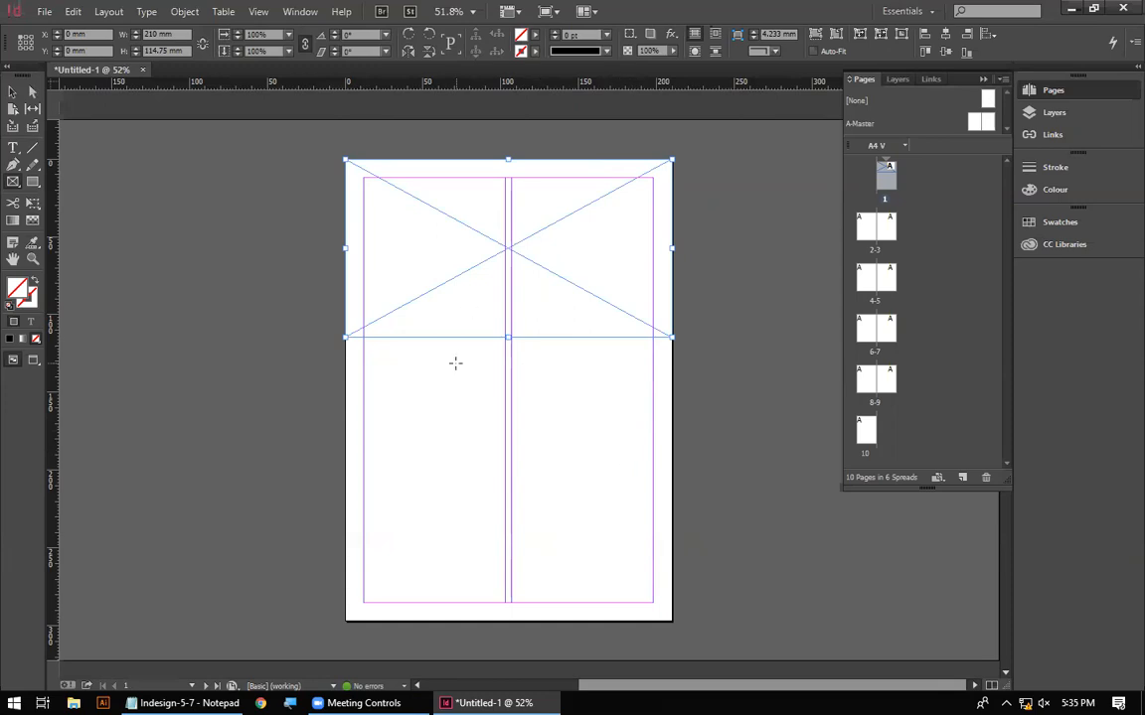
Draw a square frame about 91 mm wide in the left column of page 1 and position it just below the full-width frame
left_click_drag(363, 361, 511, 503)
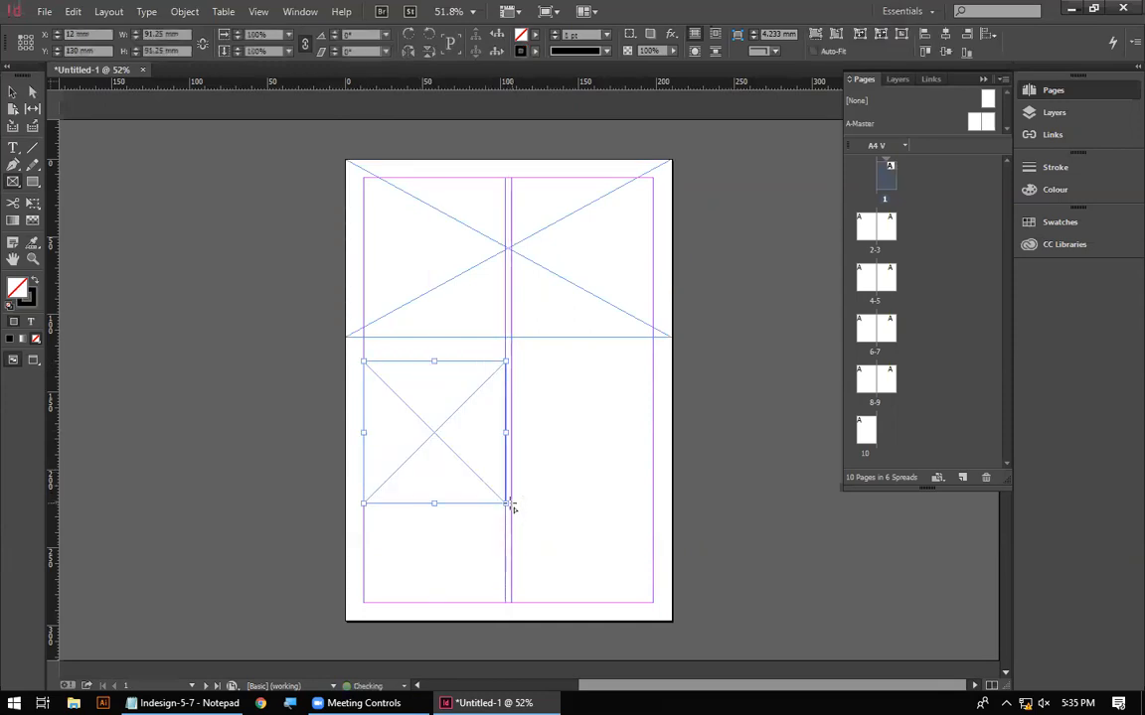
left_click_drag(441, 465, 441, 447)
left_click(532, 350)
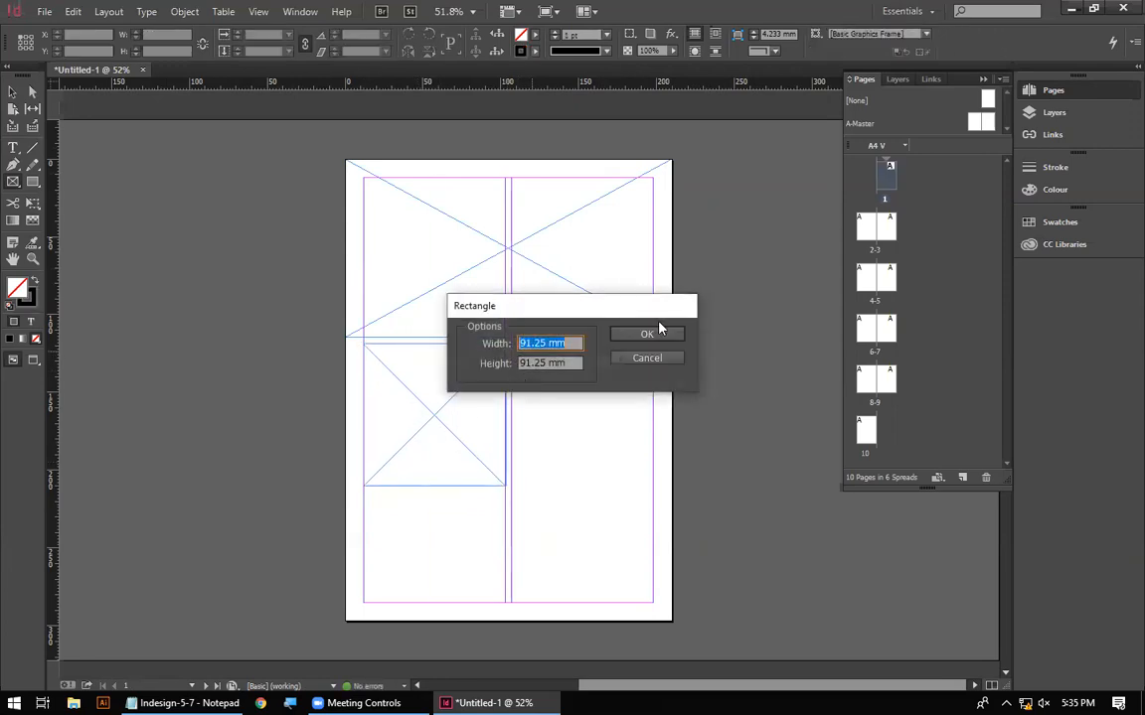
left_click(618, 388)
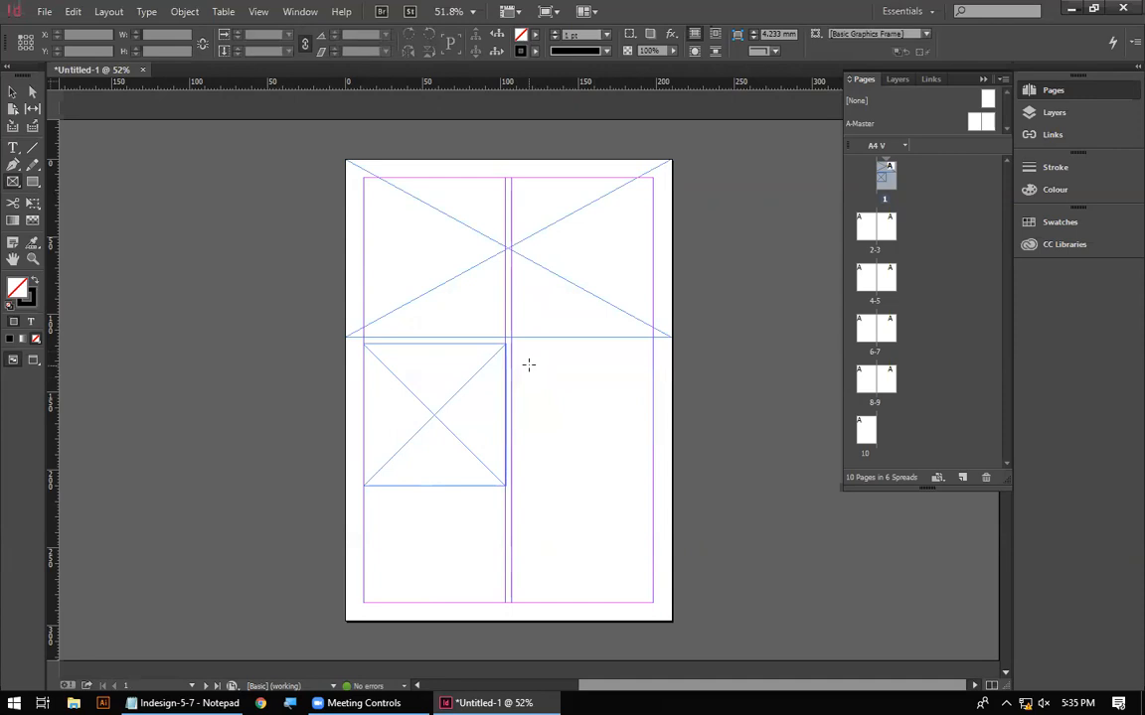
Create a rectangle frame exactly 20 mm wide and 60 mm high in the right column of page 1
left_click(529, 365)
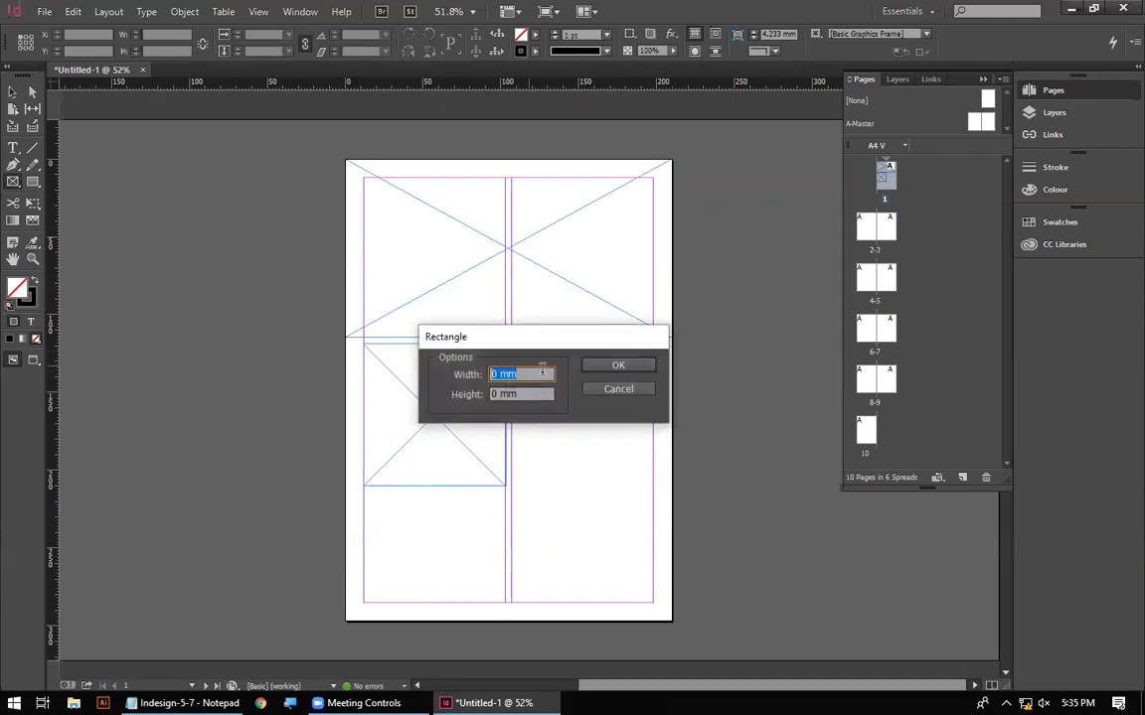
type("20")
key("Tab")
type("60")
key("Tab")
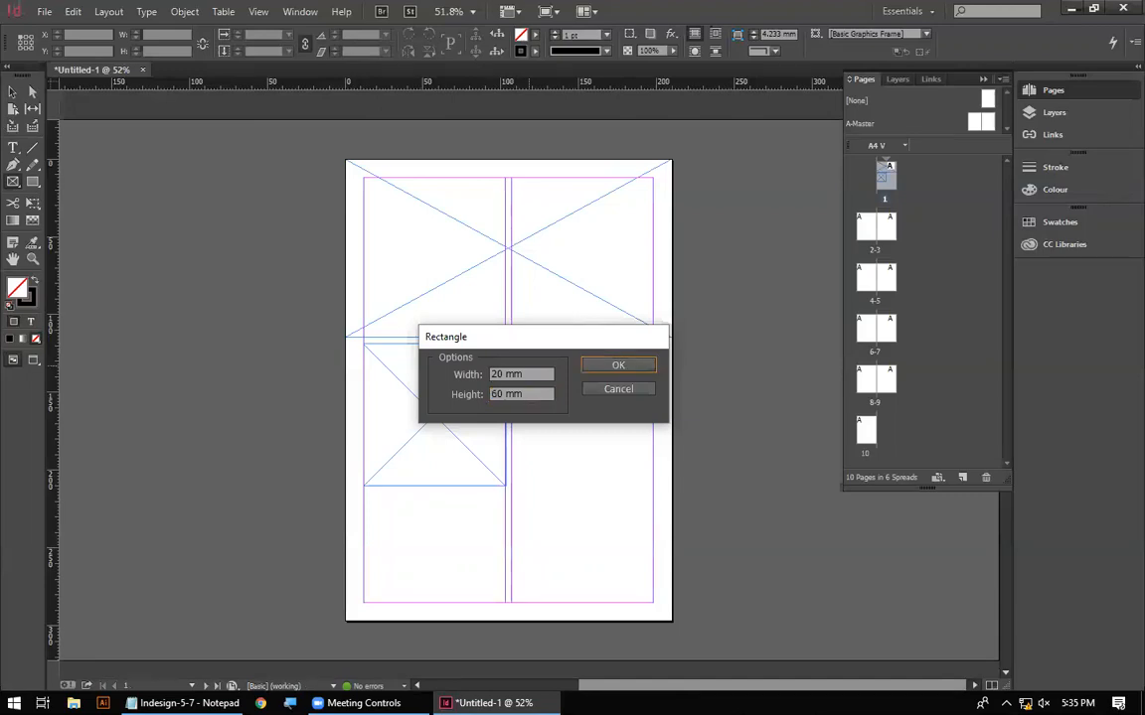
key("Return")
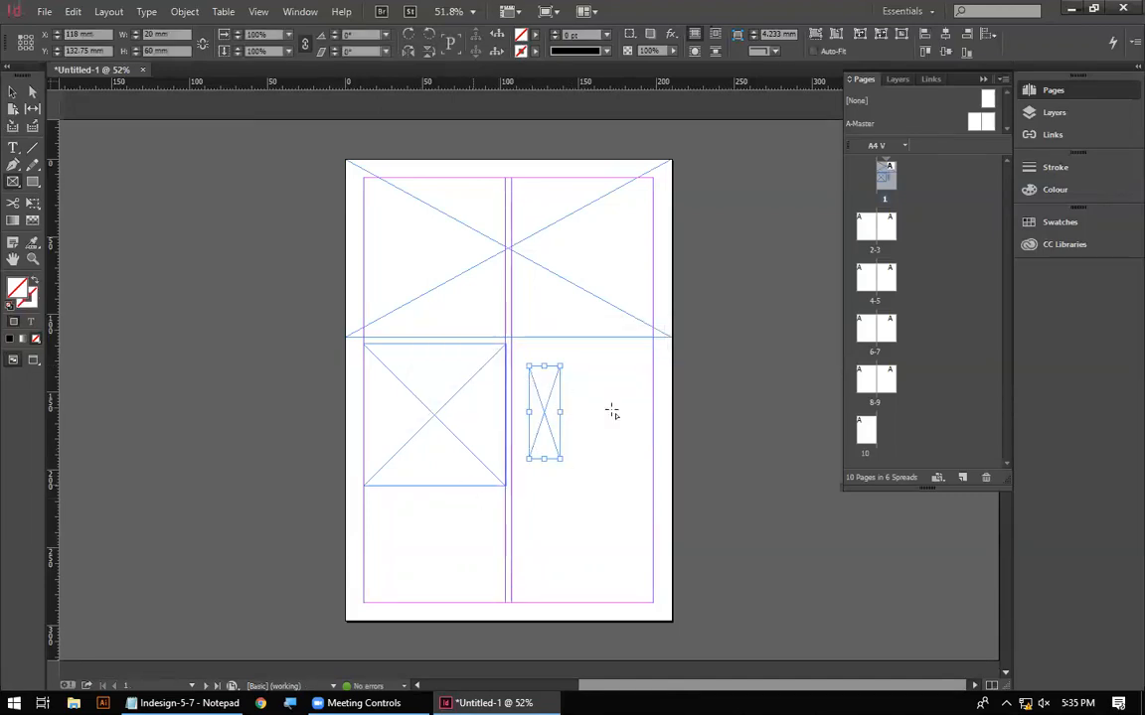
Draw a rectangle frame about 186 × 27 mm across both columns near the bottom of page 1, discarding an extra small frame above it
left_click_drag(489, 519, 652, 562)
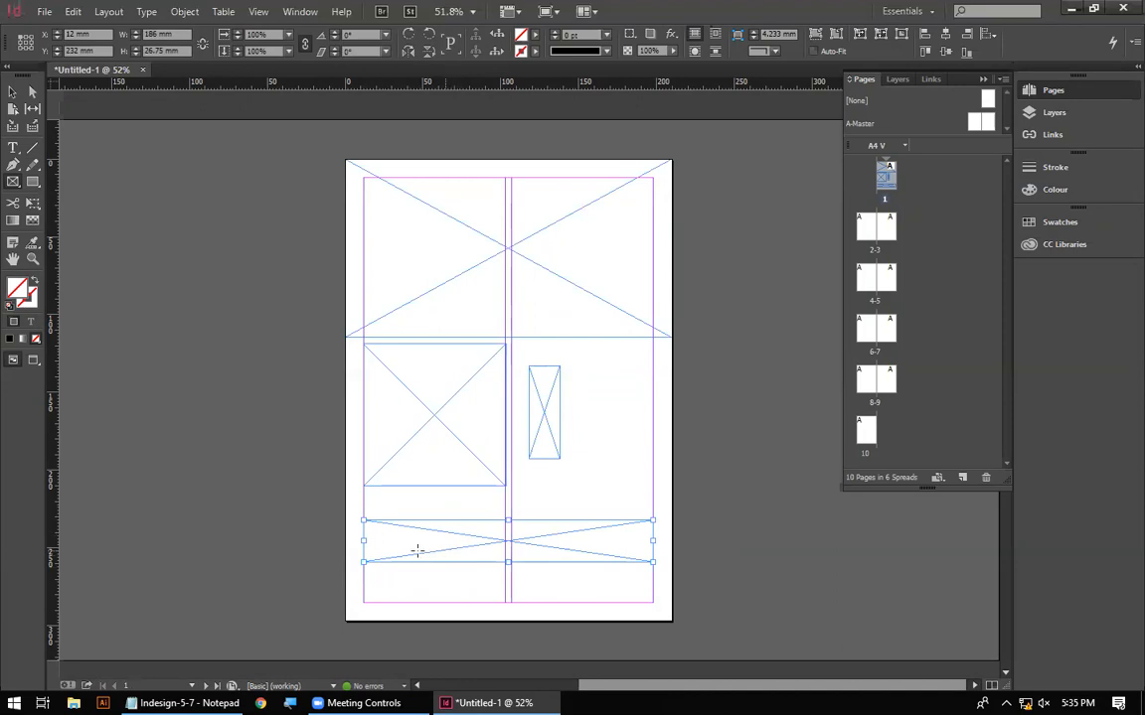
left_click_drag(544, 466, 606, 506)
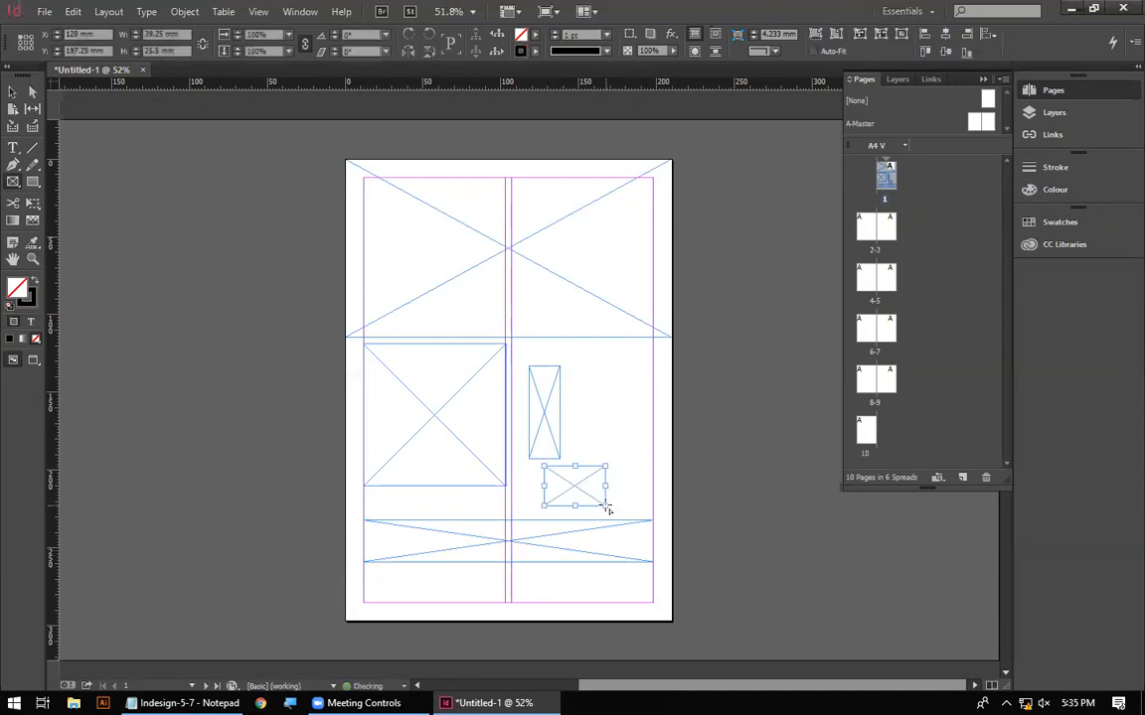
key("Delete")
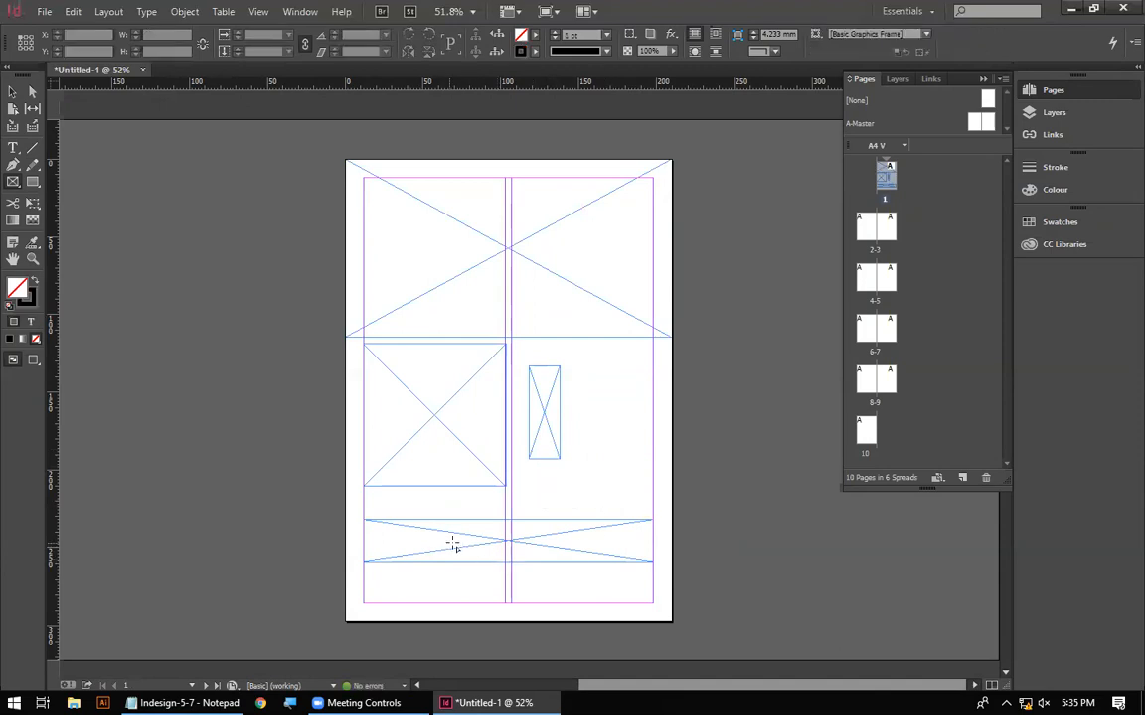
left_click(460, 549)
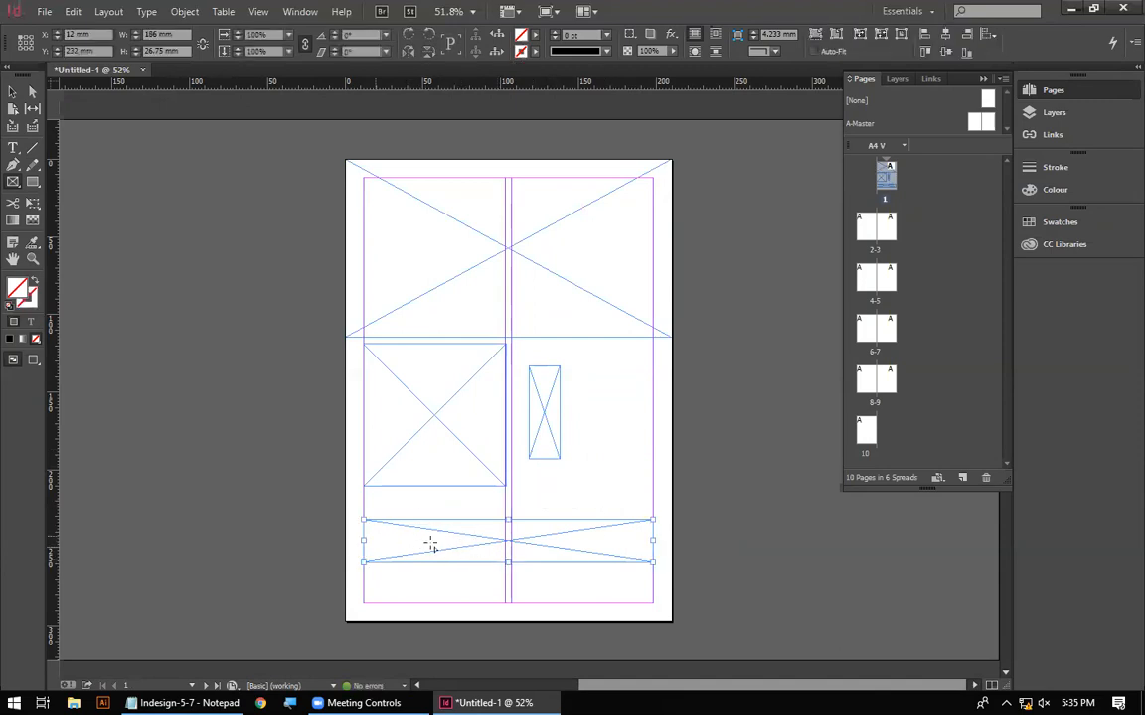
Magnify the dimension readout and set the wide frame near the bottom of page 1 to 250 mm wide and 1in high
left_click(11, 91)
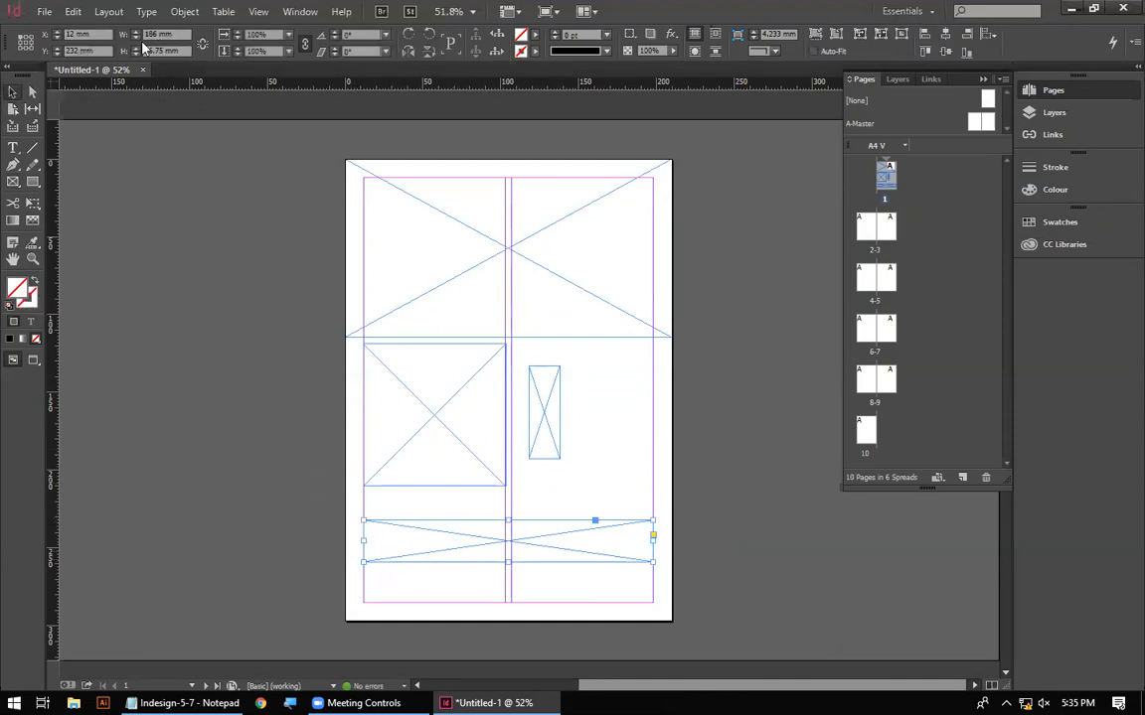
left_click_drag(289, 704, 74, 703)
left_click(74, 704)
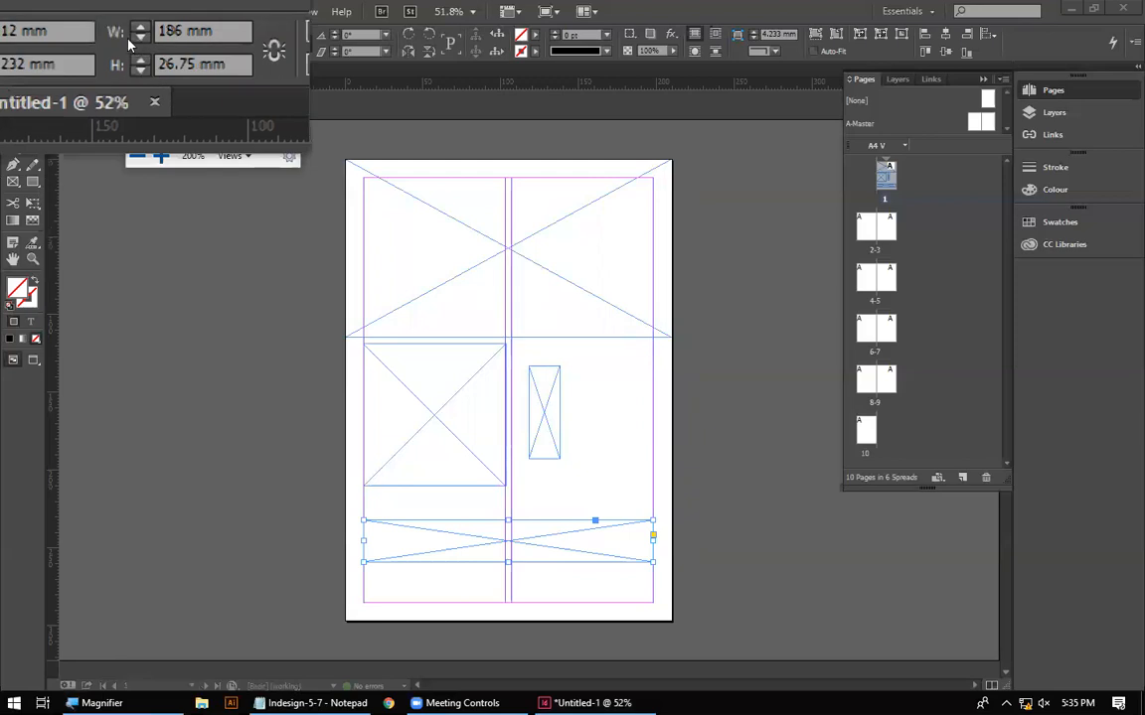
left_click_drag(191, 34, 140, 38)
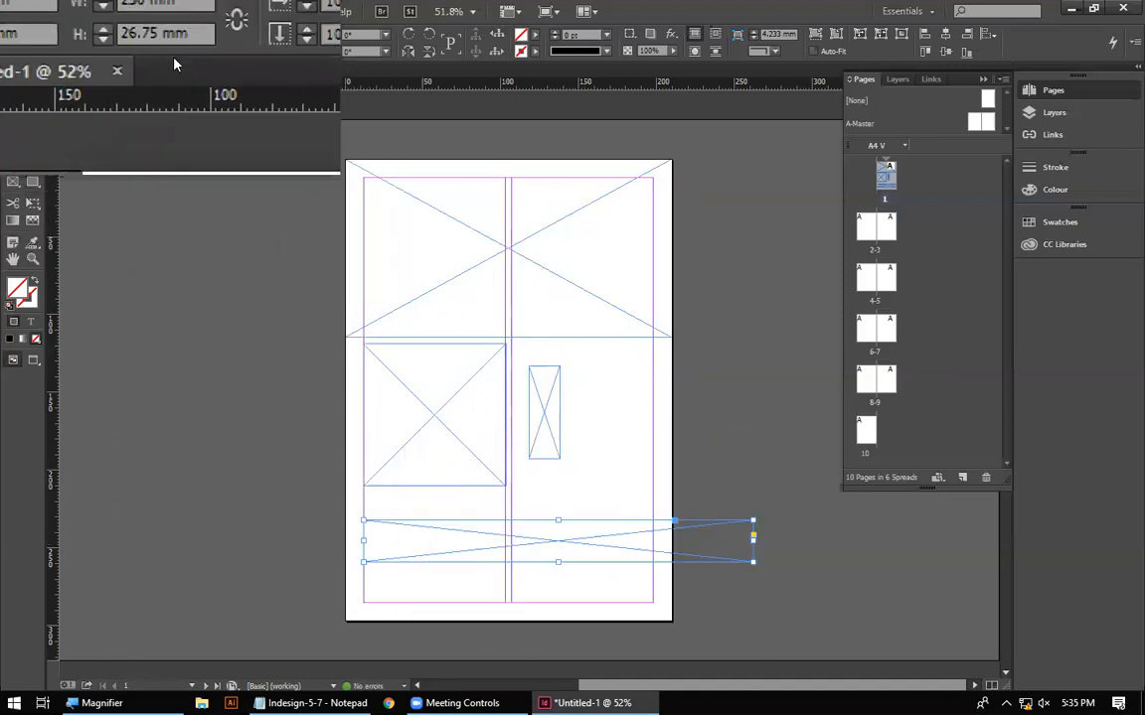
left_click(123, 52)
type("1in")
key("Return")
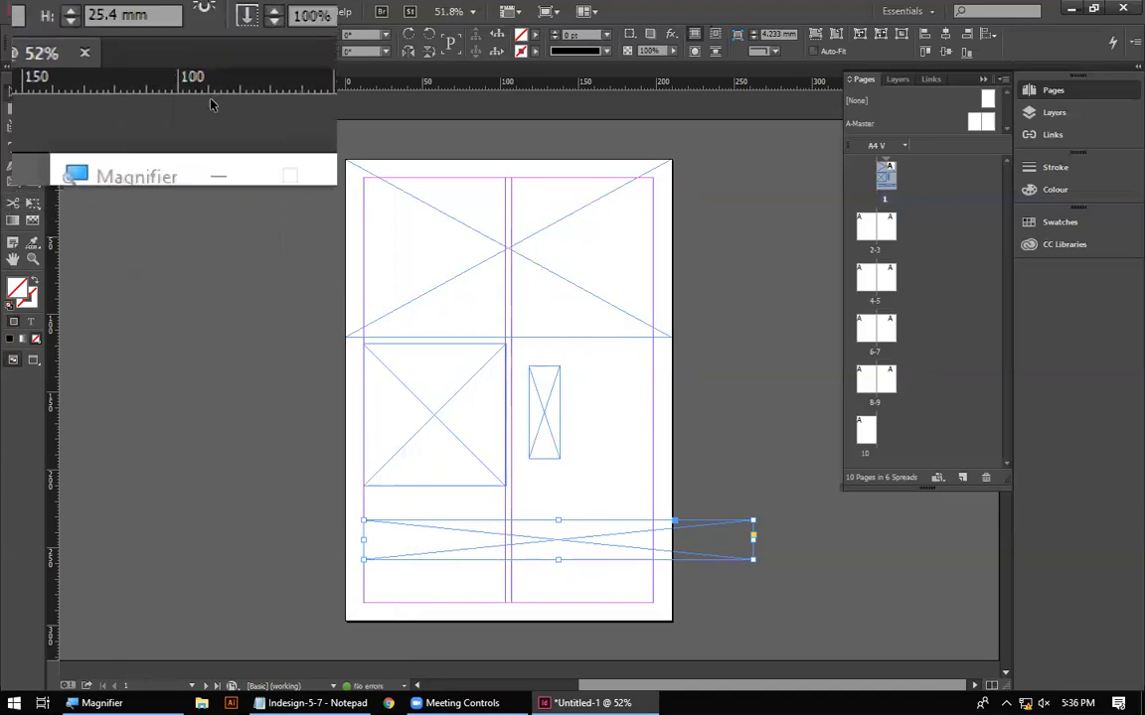
left_click(281, 130)
Resize the wide frame to 186 mm across both columns of page 1 and stack two copies of it below the square frame
left_click_drag(562, 545, 497, 562)
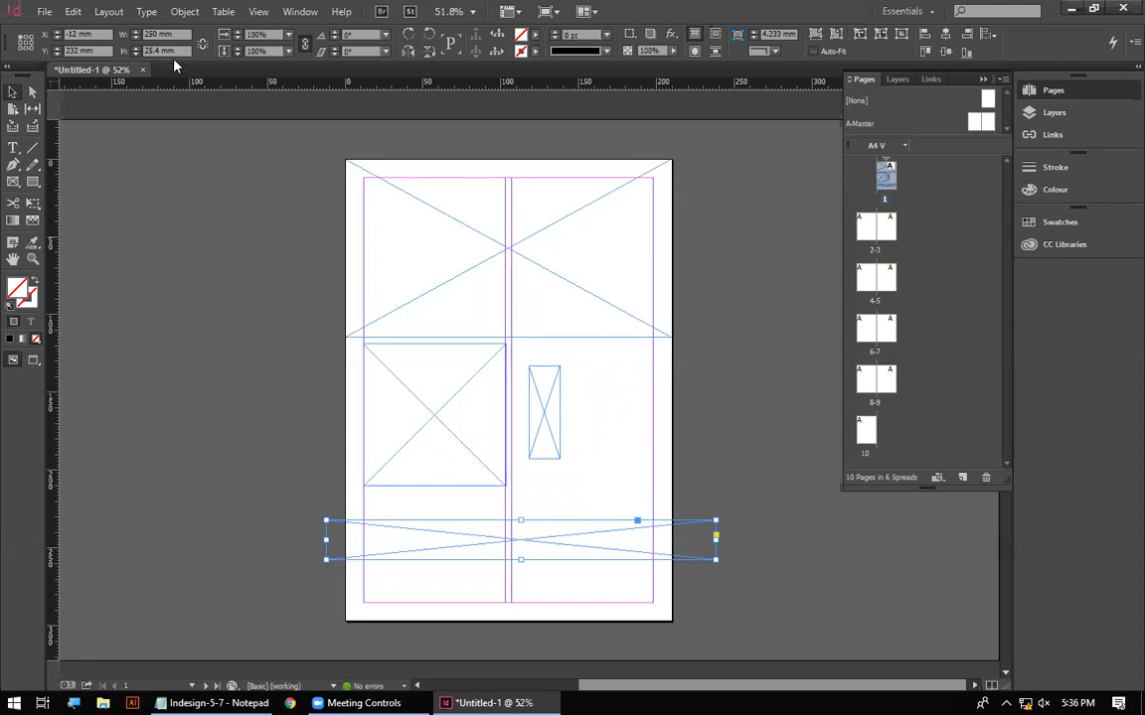
left_click(184, 31)
left_click(517, 558)
left_click_drag(715, 540, 593, 540)
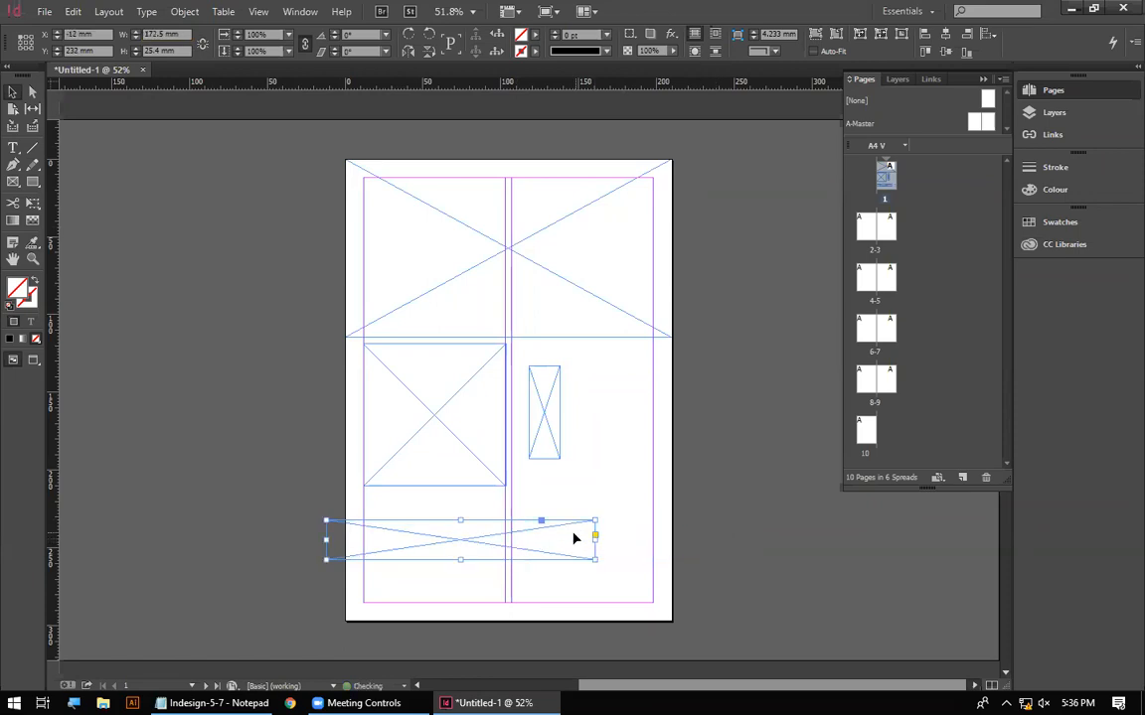
left_click_drag(326, 540, 364, 539)
left_click_drag(595, 539, 653, 539)
left_click_drag(561, 556, 500, 571)
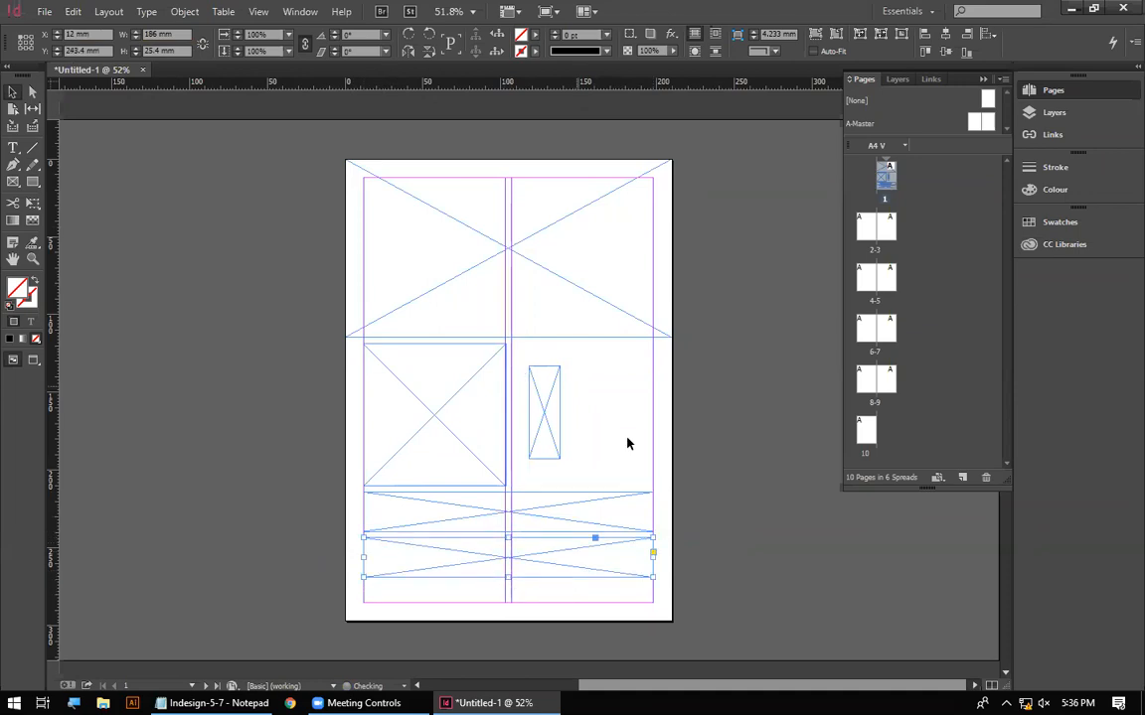
Delete the narrow 20 × 60 mm frame from the right column of page 1
left_click(547, 414)
key("Delete")
left_click(504, 416)
left_click_drag(504, 417, 506, 419)
left_click(610, 423)
Draw a gridded stack of four rectangle frames filling page 2's margins, 186 × 273 mm overall
left_click_drag(418, 577, 520, 238)
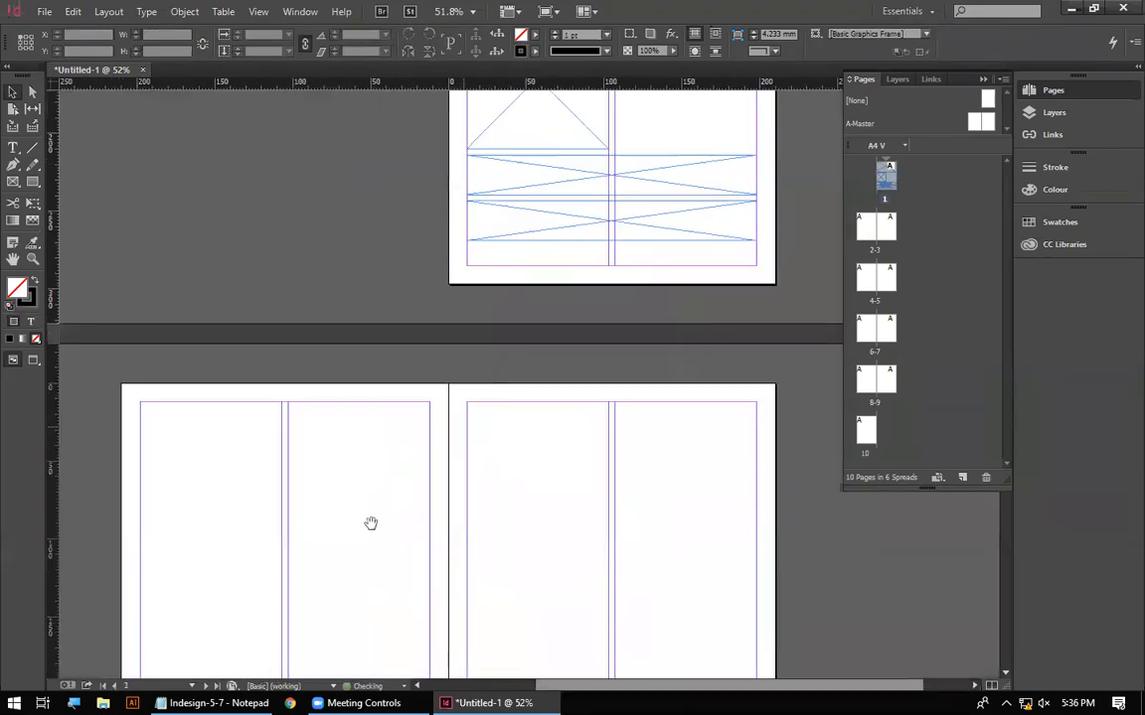
left_click_drag(371, 524, 462, 222)
left_click(13, 183)
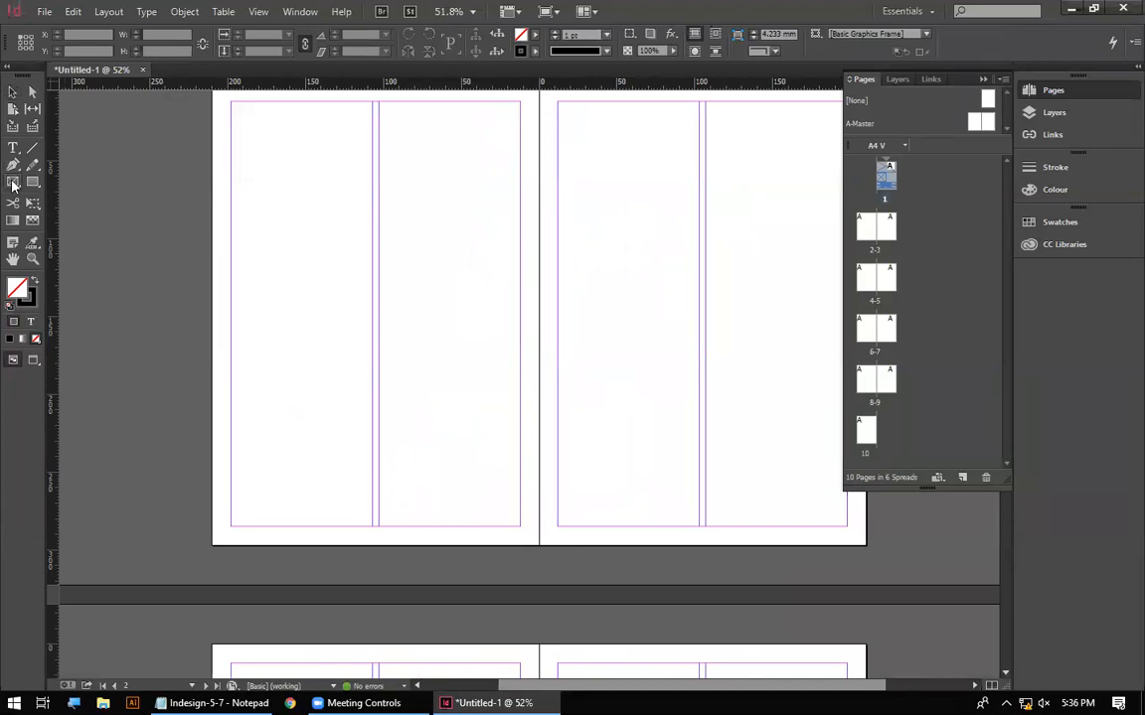
left_click_drag(259, 184, 244, 221)
mouse_move(219, 142)
left_mouse_down()
mouse_move(314, 238)
mouse_move(412, 518)
mouse_move(455, 540)
mouse_move(489, 532)
mouse_move(506, 563)
mouse_move(430, 480)
mouse_move(412, 435)
mouse_move(442, 480)
mouse_move(424, 432)
mouse_move(397, 468)
mouse_move(503, 544)
mouse_move(507, 563)
left_mouse_up()
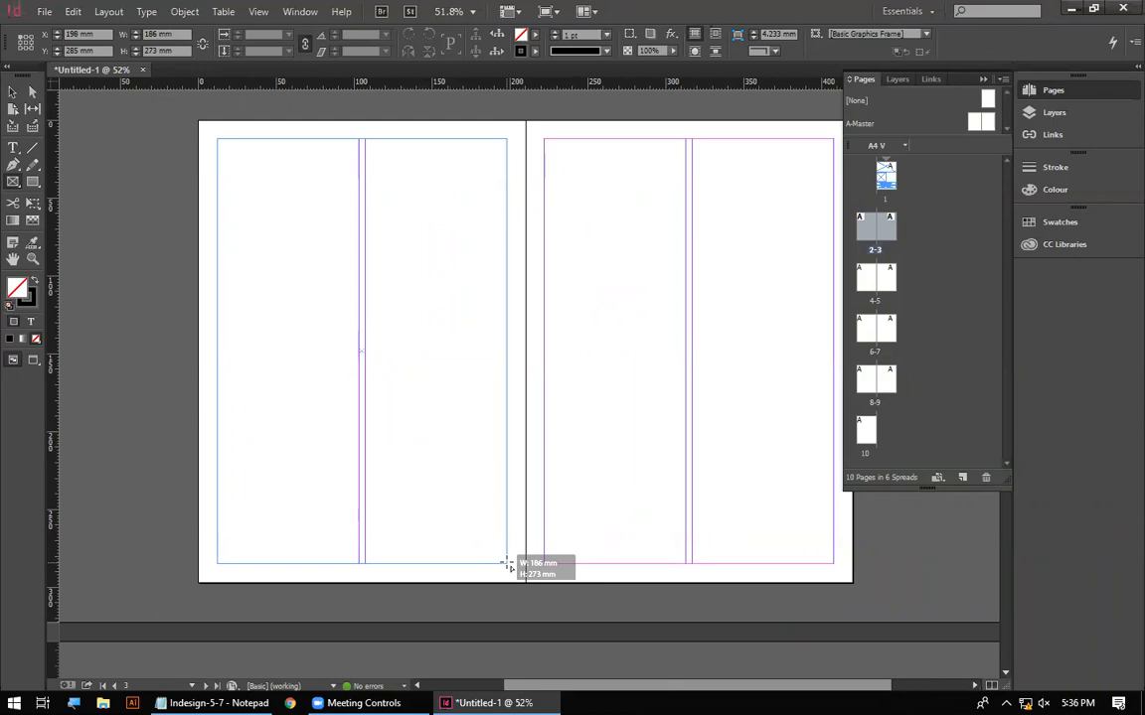
left_click_drag(508, 563, 504, 566)
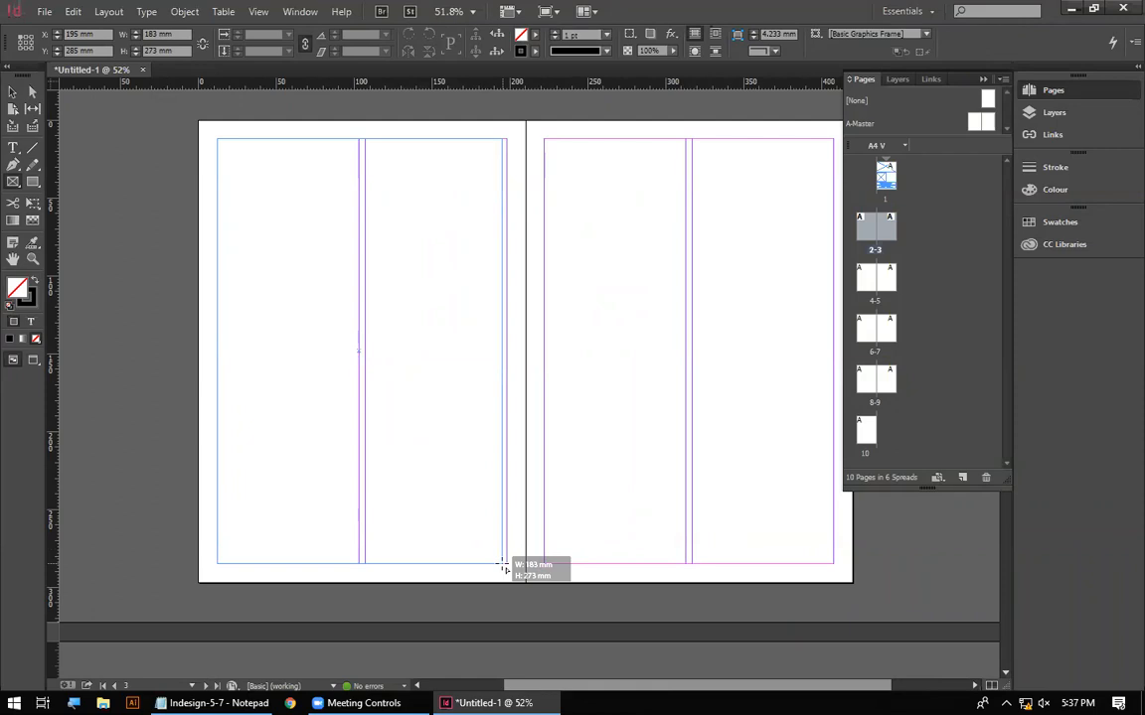
mouse_move(504, 566)
left_mouse_down()
mouse_move(376, 564)
mouse_move(350, 455)
mouse_move(358, 528)
mouse_move(426, 523)
mouse_move(439, 385)
mouse_move(568, 447)
mouse_move(416, 555)
mouse_move(410, 493)
mouse_move(506, 564)
mouse_move(340, 461)
mouse_move(500, 515)
mouse_move(507, 569)
left_mouse_up()
key("Up")
key("Up")
key("Up")
key("Left")
key("Up")
key("Up")
key("Up")
key("Up")
key("Up")
key("Up")
key("Up")
key("Up")
key("Up")
key("Up")
key("Up")
key("Up")
key("Up")
key("Down")
key("Down")
key("Down")
key("Down")
key("Down")
key("Down")
key("Down")
key("Down")
key("Down")
key("Down")
key("Down")
key("Down")
key("Down")
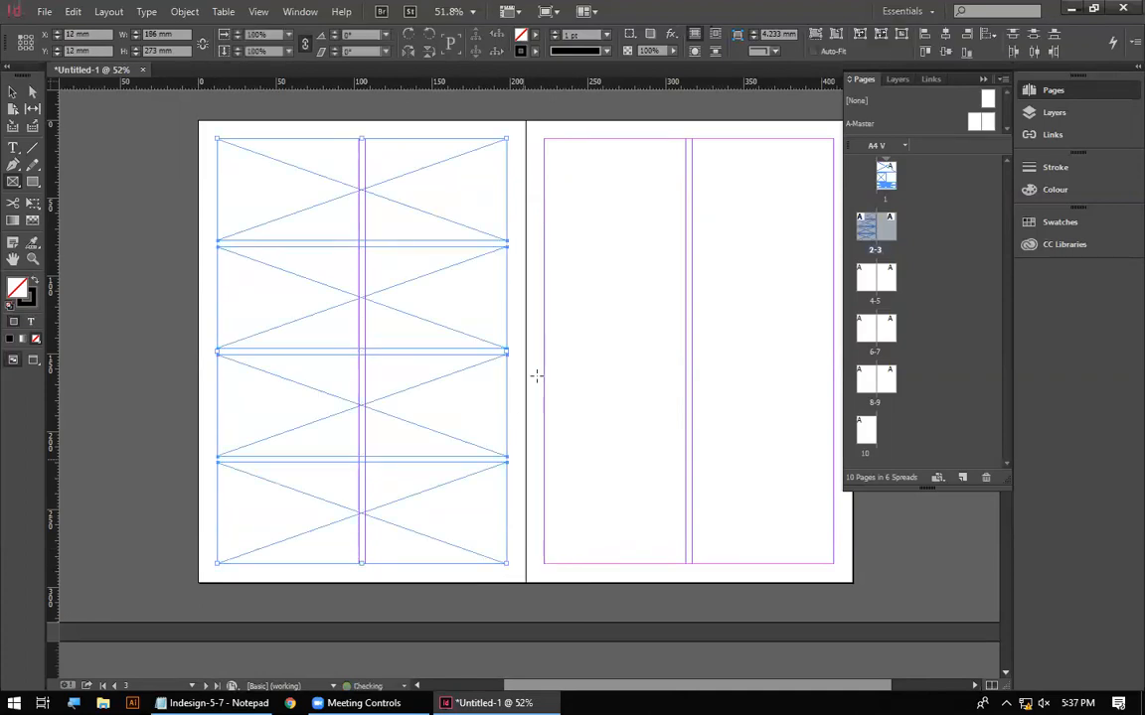
Fill page 3's margins with a grid of rectangle frames, two columns by three rows, 186 × 273 mm overall
left_click_drag(545, 139, 642, 393)
key("ctrl+z")
left_click_drag(544, 140, 833, 568)
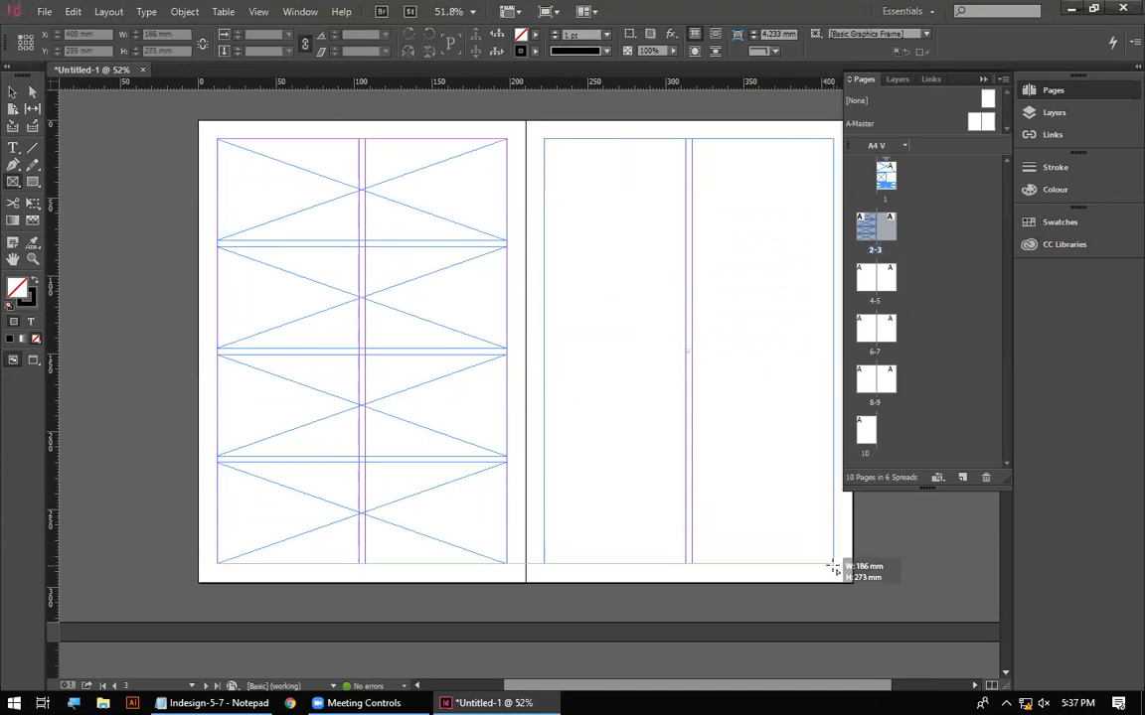
left_click_drag(832, 568, 832, 567)
key("Right")
key("Right")
key("Right")
key("Right")
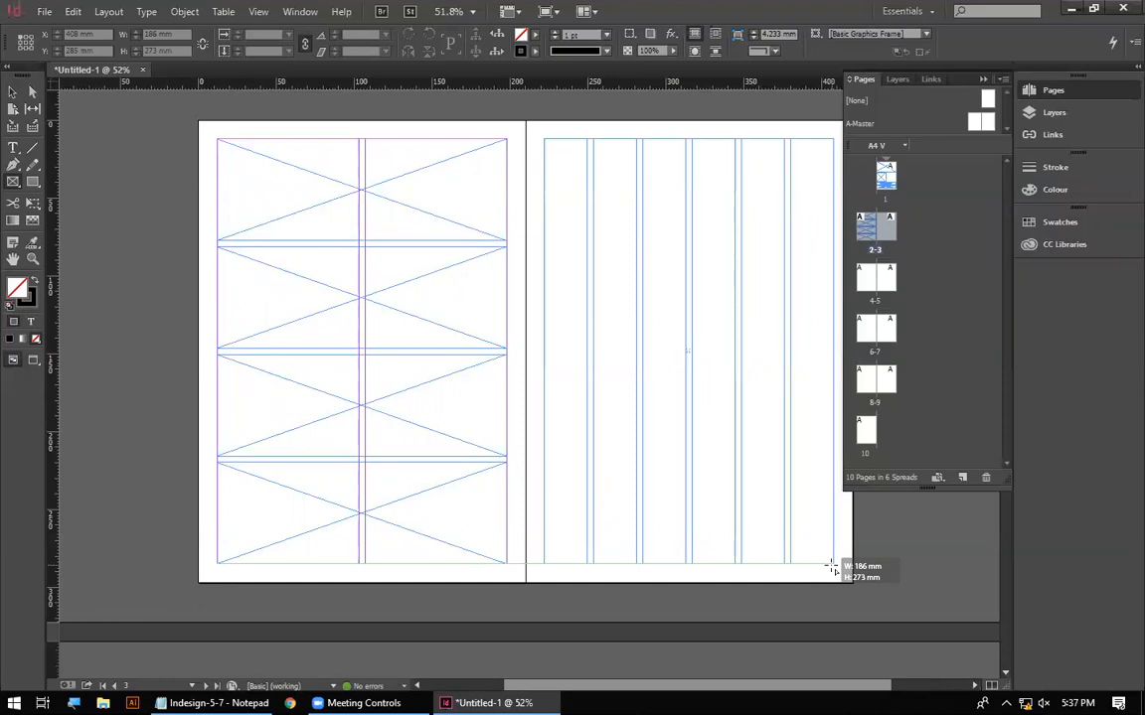
key("Left")
mouse_move(831, 567)
left_mouse_down()
mouse_move(707, 389)
mouse_move(832, 563)
mouse_move(821, 565)
left_mouse_up()
key("Left")
key("Left")
key("Left")
key("Right")
key("Right")
key("Right")
key("Right")
key("Left")
key("Left")
key("Left")
key("Left")
key("Right")
key("Right")
key("Right")
key("Right")
key("Left")
key("Left")
key("Left")
key("Left")
key("Left")
key("Up")
key("Up")
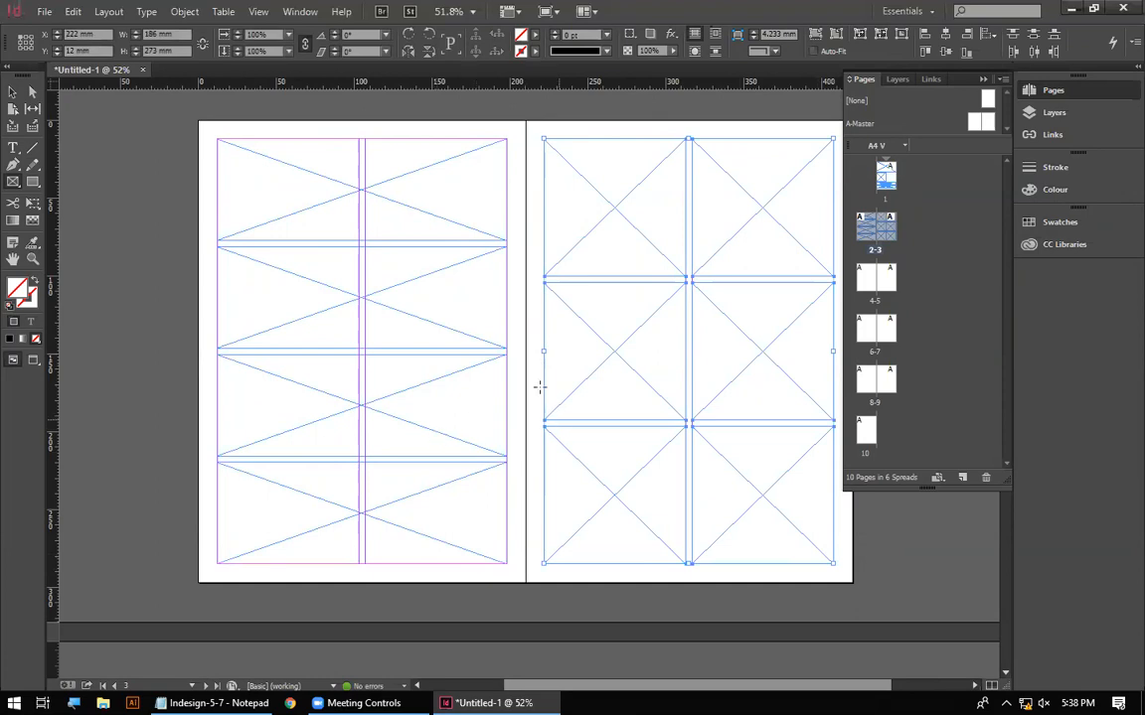
Draw a grid of rectangle frames on page 4, three columns by four rows, about 186 × 270 mm overall
scroll(473, 402, "down", 3)
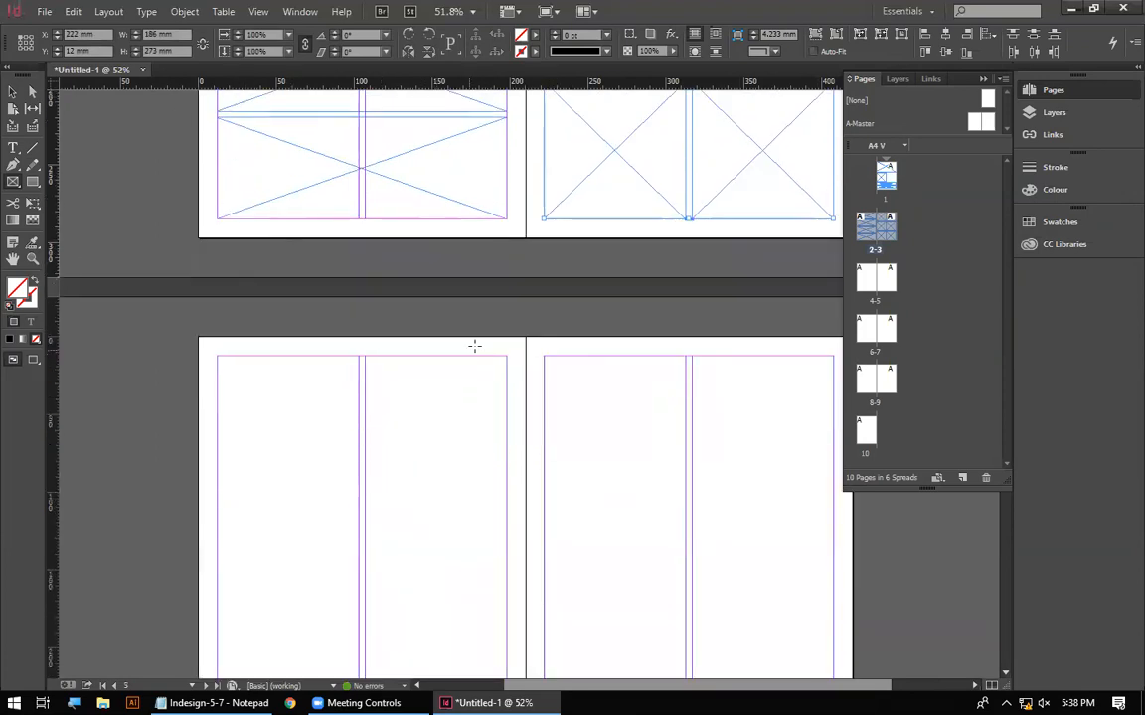
scroll(255, 411, "down", 2)
left_click_drag(217, 209, 508, 636)
key("Up")
key("Up")
key("Up")
key("Right")
key("Right")
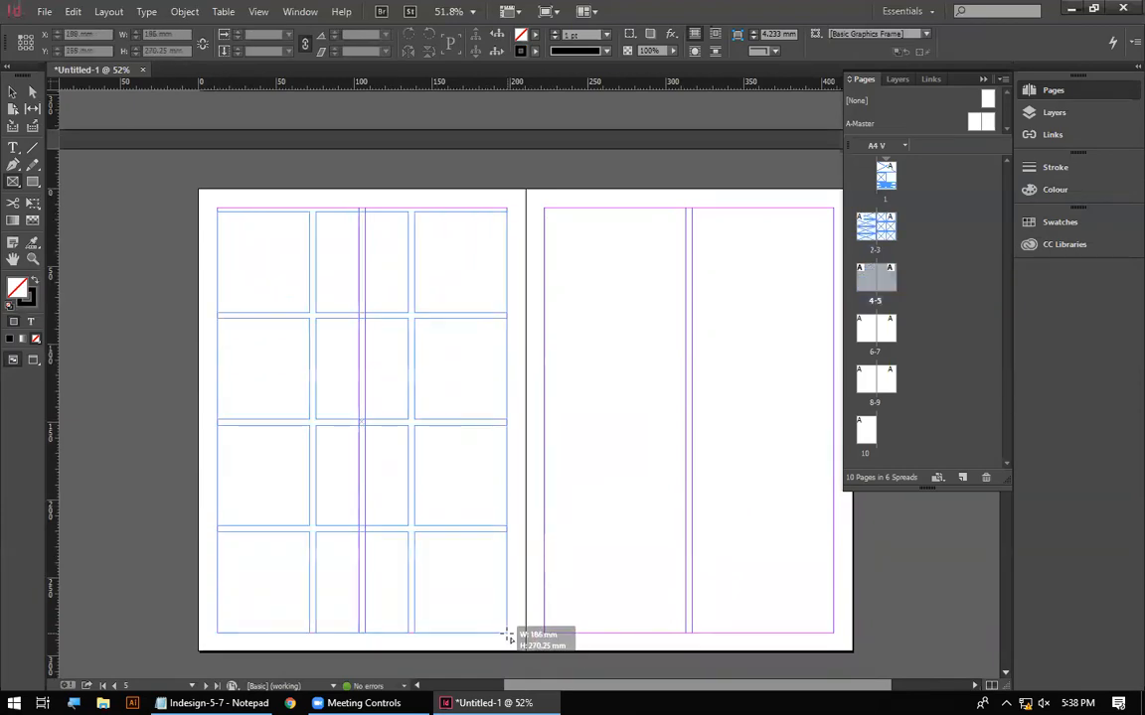
left_click_drag(508, 636, 507, 636)
Fill page 5's margins with a grid of ellipse frames, two columns by three rows, 186 × 273 mm overall
scroll(488, 449, "right", 2)
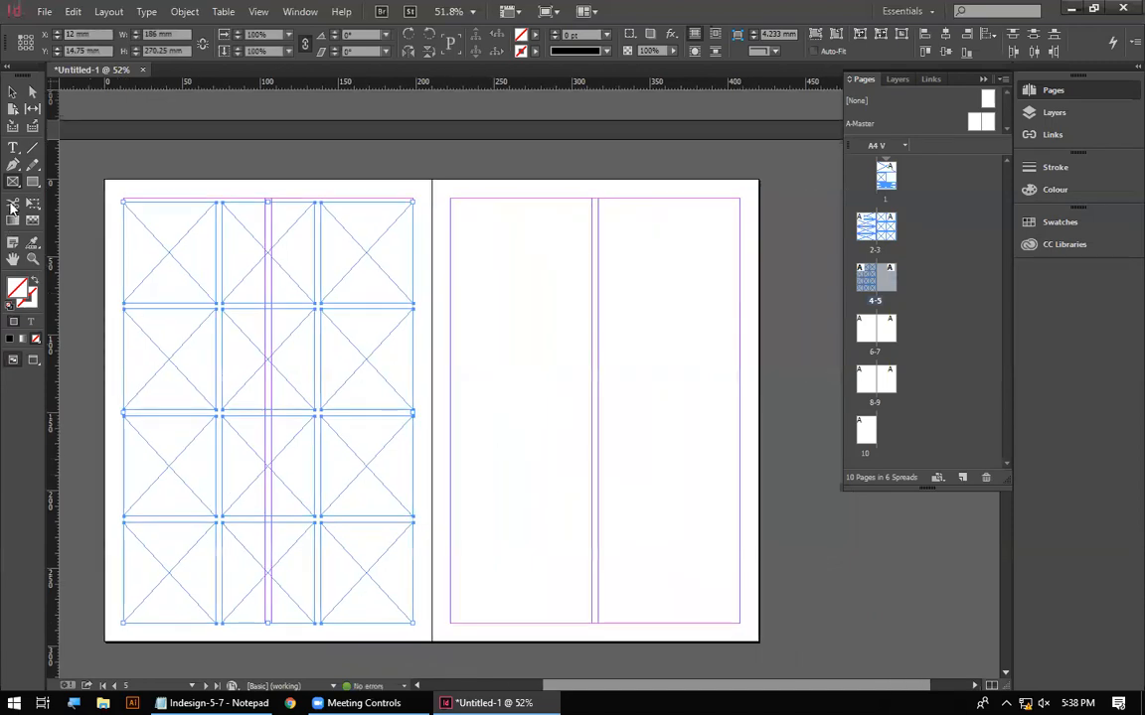
left_click_drag(14, 186, 140, 200)
left_click_drag(452, 199, 742, 623)
key("Up")
key("Right")
key("Up")
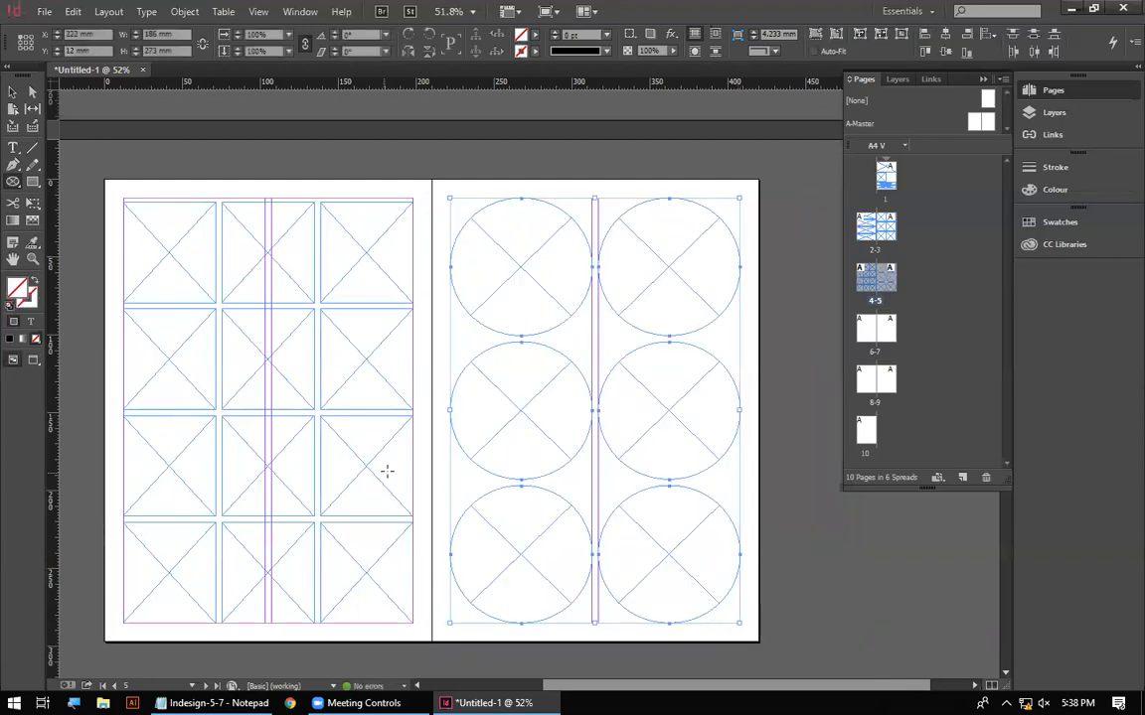
Review the frame layouts from page 5 back to page 1 and deselect the ellipse frames
scroll(509, 431, "down", 4)
scroll(519, 437, "up", 4)
scroll(344, 398, "up", 7)
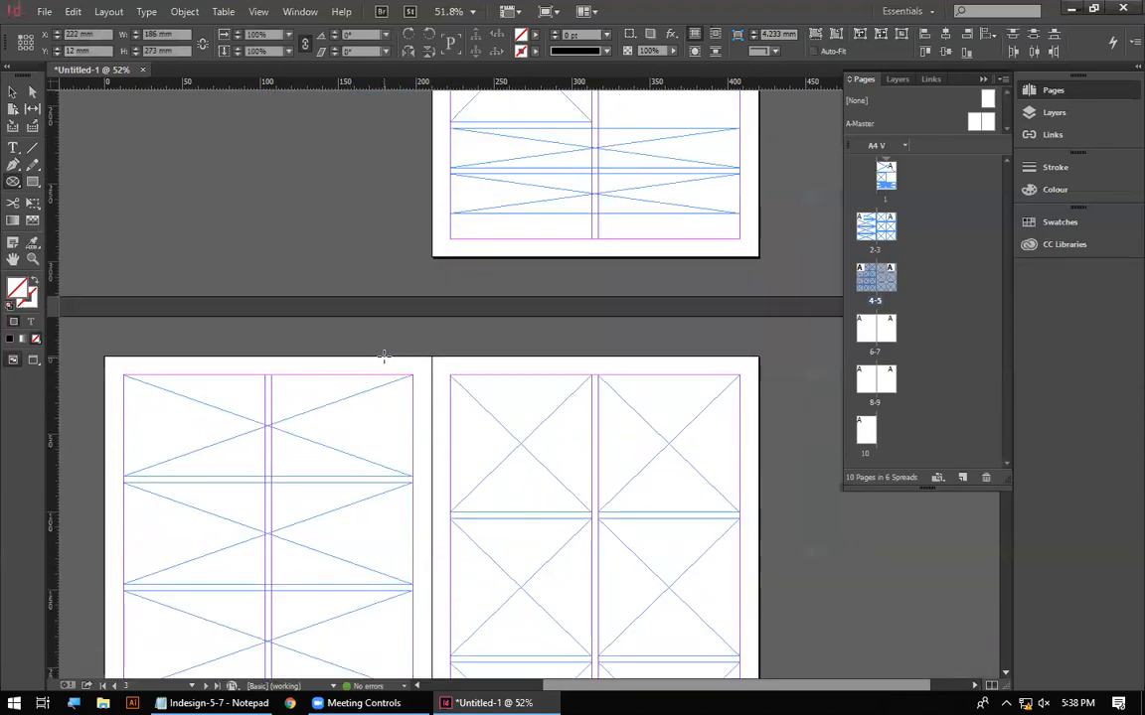
scroll(435, 375, "up", 3)
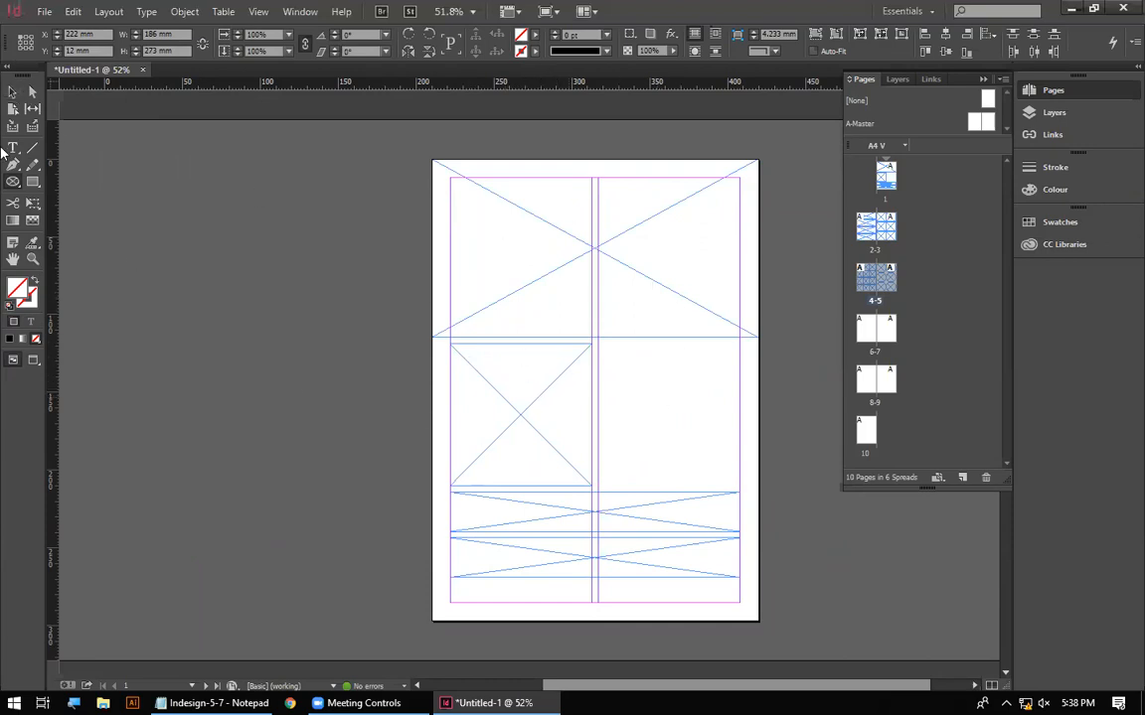
left_click(12, 94)
left_click(334, 364)
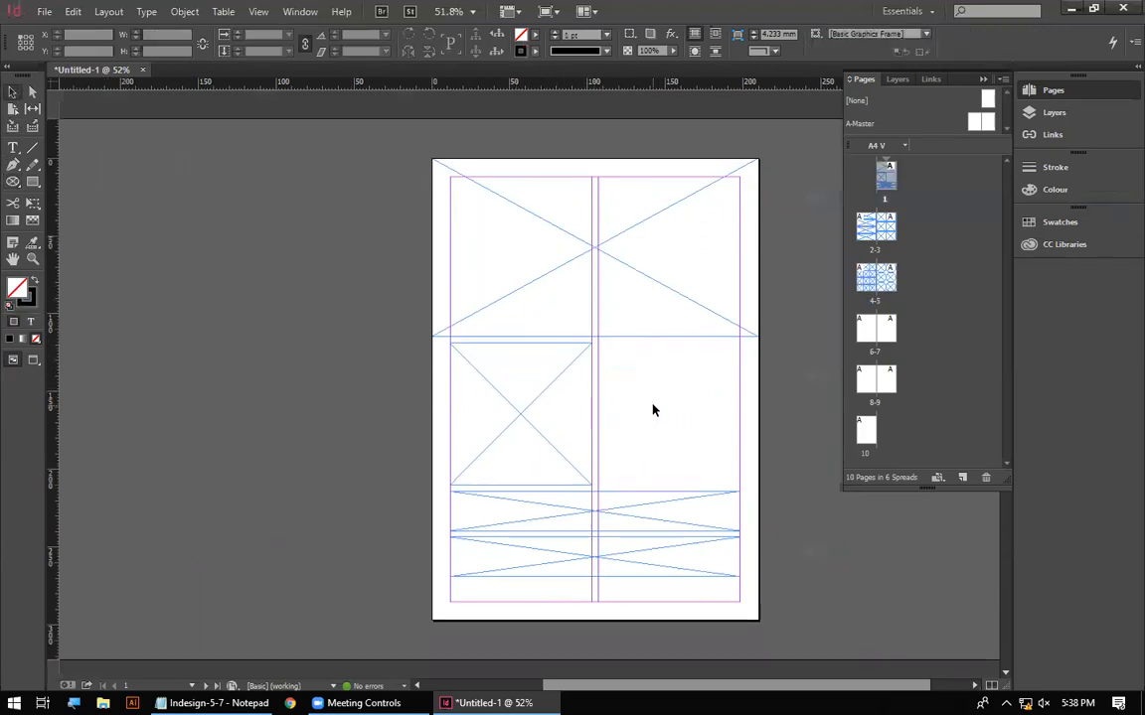
Go to the blank spread of pages 6-7 with the Polygon Frame tool active
scroll(195, 482, "down", 15)
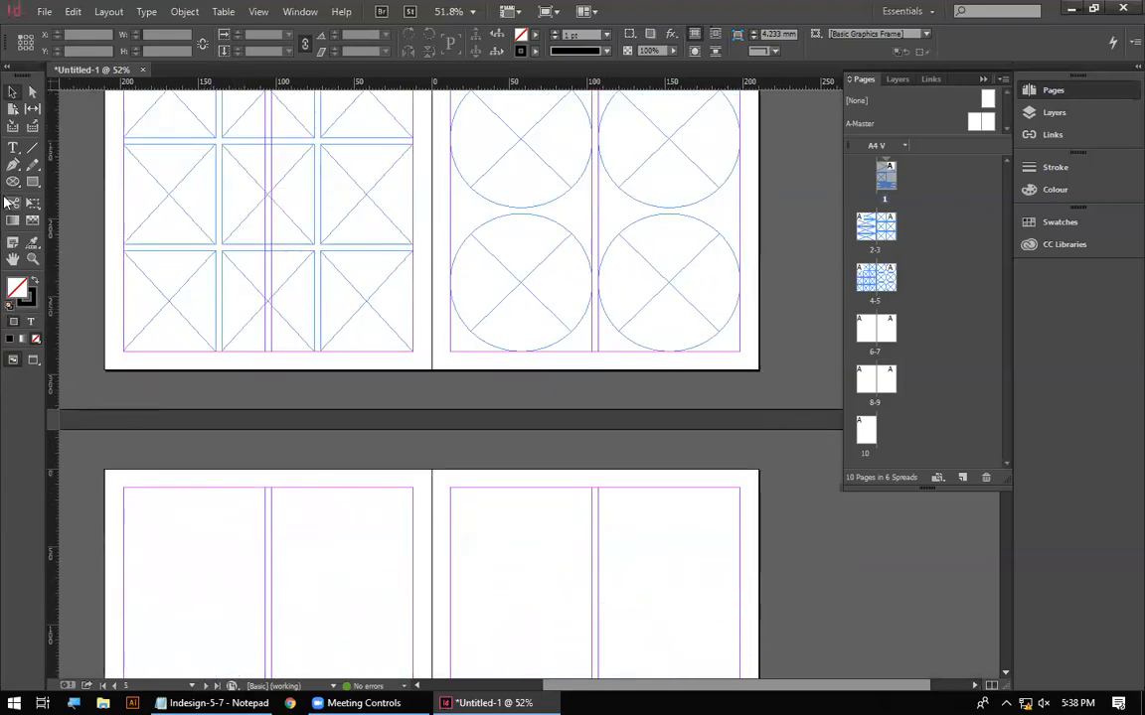
left_click_drag(12, 184, 62, 186)
left_click_drag(230, 403, 295, 263)
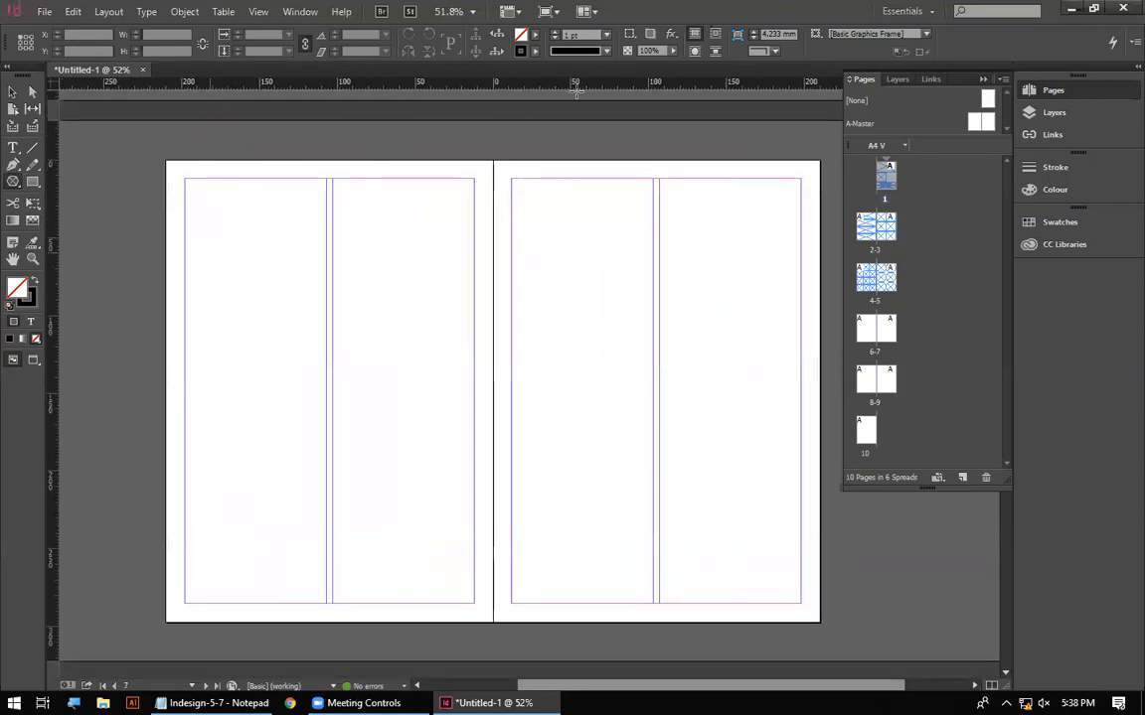
Try to draw a grid of polygon frames across the margins of page 6
left_click_drag(187, 178, 477, 600)
key("Up")
key("Right")
key("Right")
key("Up")
key("Up")
key("Home")
key("space")
left_click_drag(406, 596, 456, 199)
left_click_drag(130, 577, 170, 207)
left_click_drag(239, 596, 253, 233)
Create a three-sided polygon frame 35.278 mm wide and high on page 6, and draw a larger triangle about 95.5 × 82.7 mm below it
left_click(238, 232)
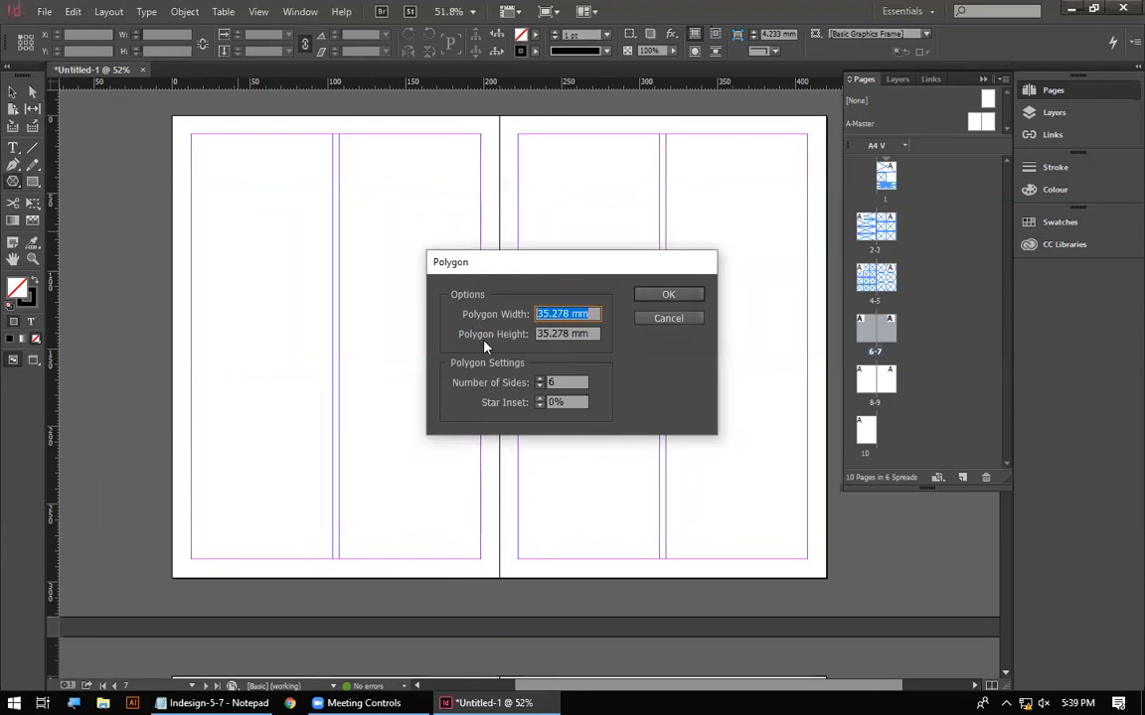
double_click(558, 380)
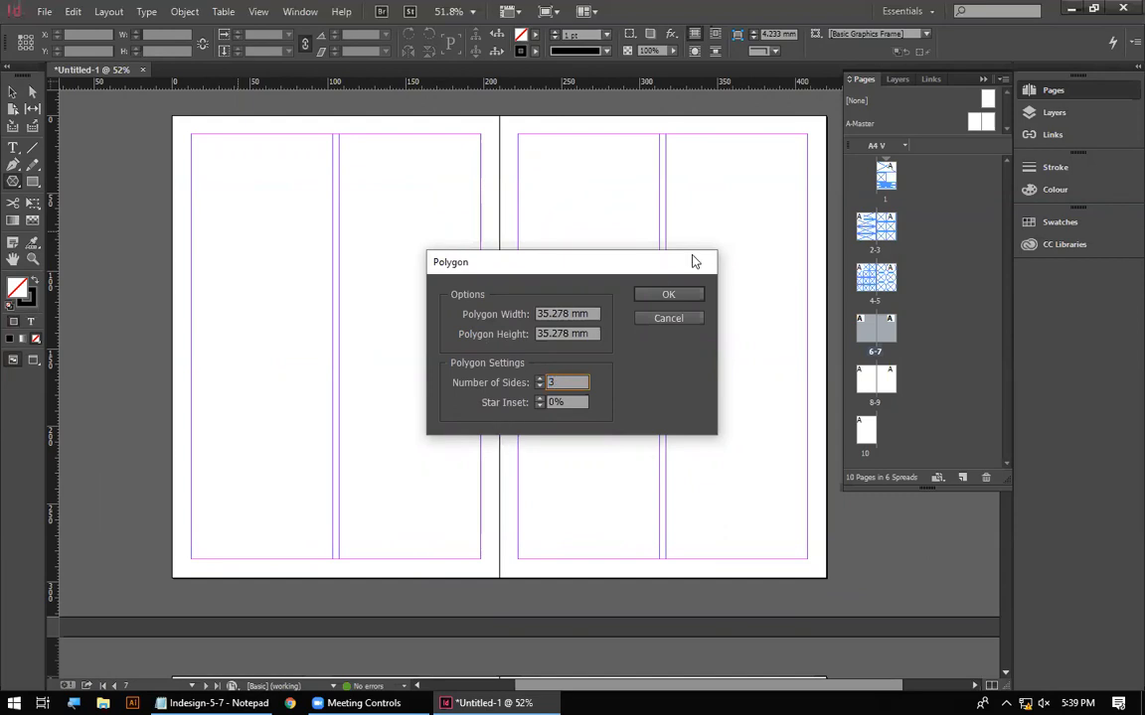
left_click(669, 294)
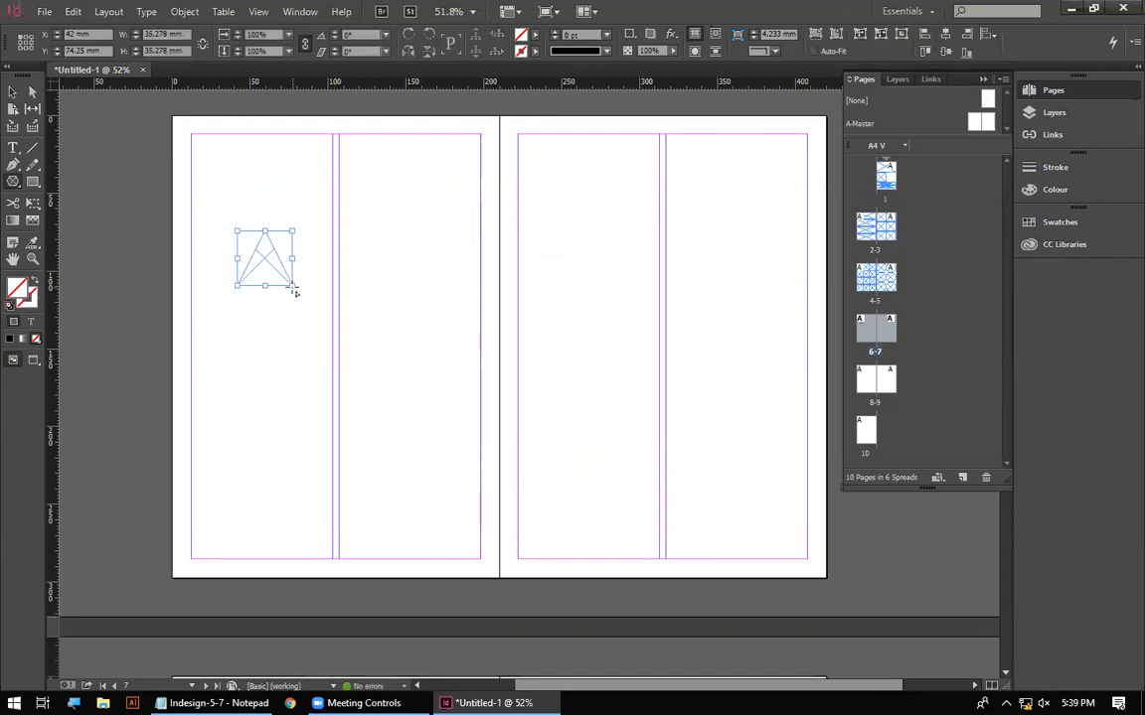
left_click_drag(324, 335, 475, 463)
Create a three-sided polygon frame with a 50% star inset on page 7
left_click(615, 341)
key("Tab")
key("Tab")
key("Tab")
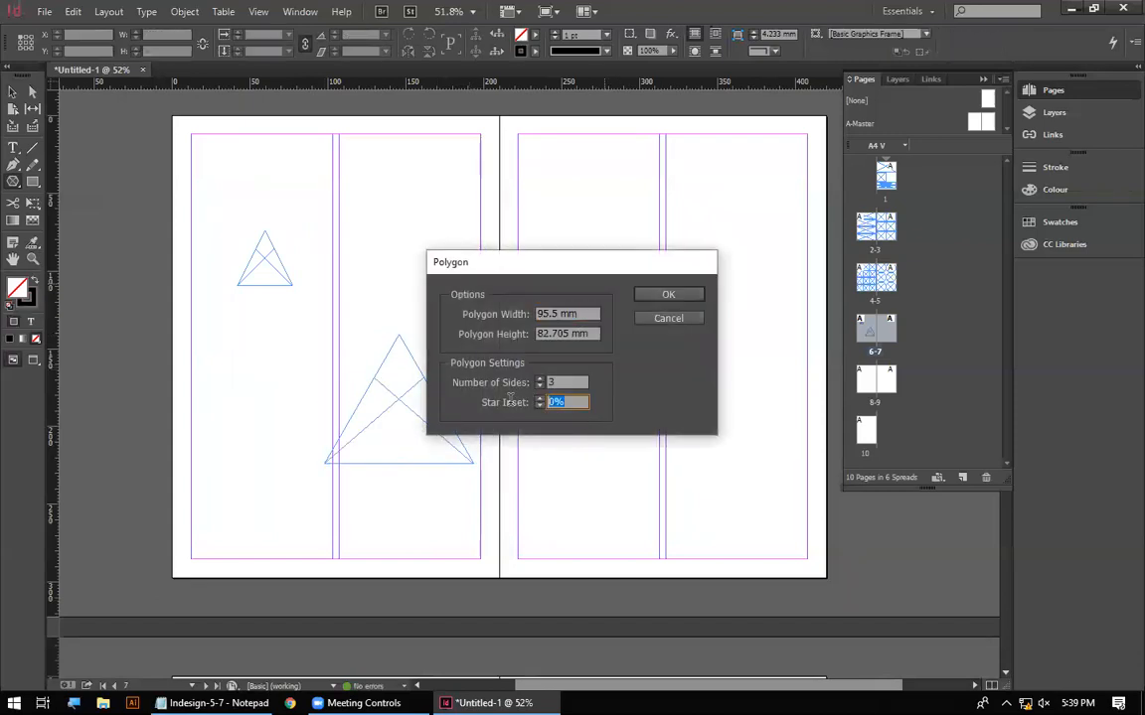
type("50")
key("Return")
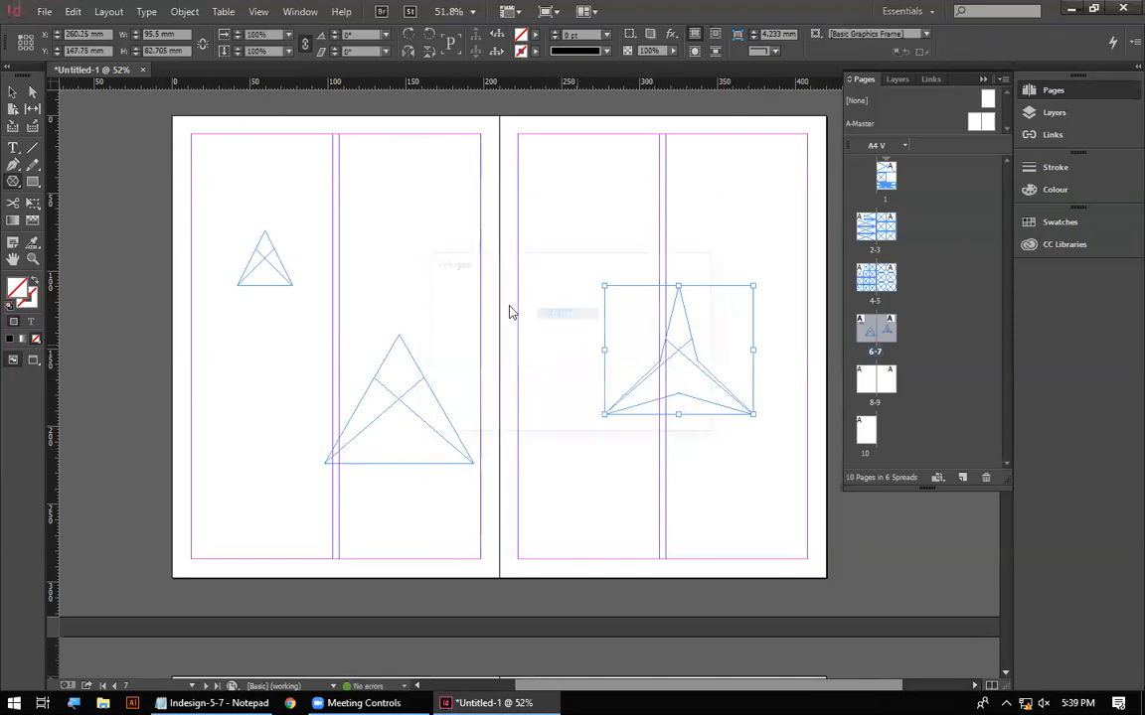
Create a five-sided polygon frame with a 50% star inset and move it above and left of the three-pointed star on page 7
left_click(509, 309)
key("Tab")
key("Tab")
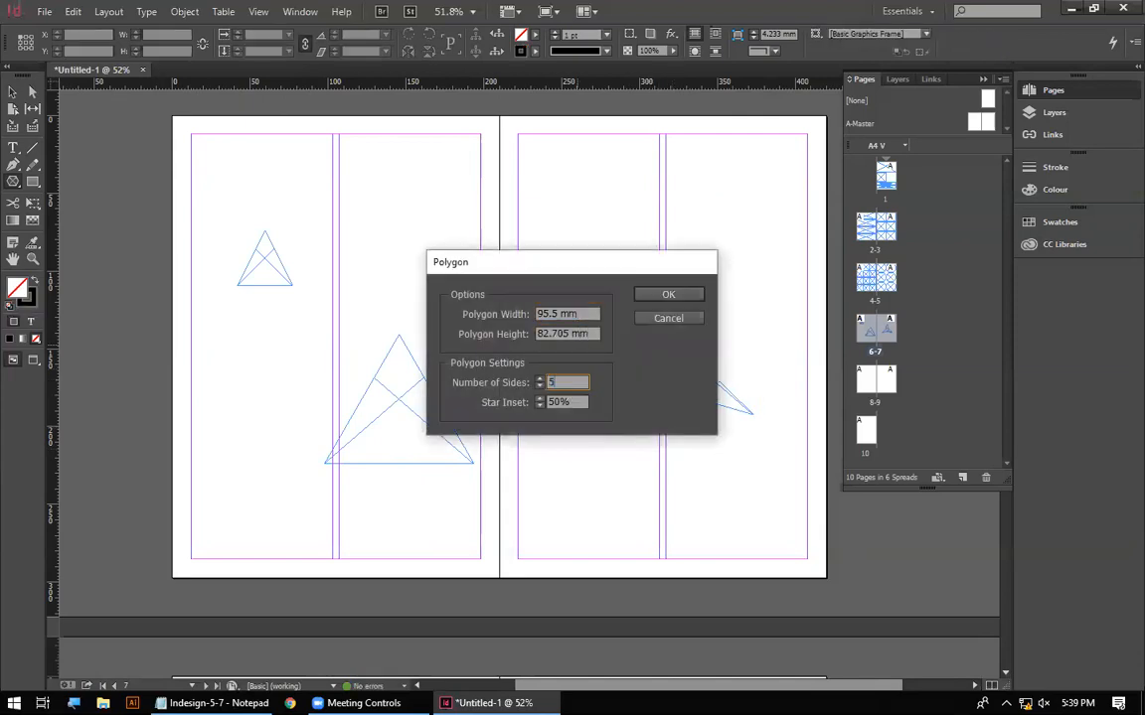
key("Return")
left_click_drag(652, 410, 646, 279)
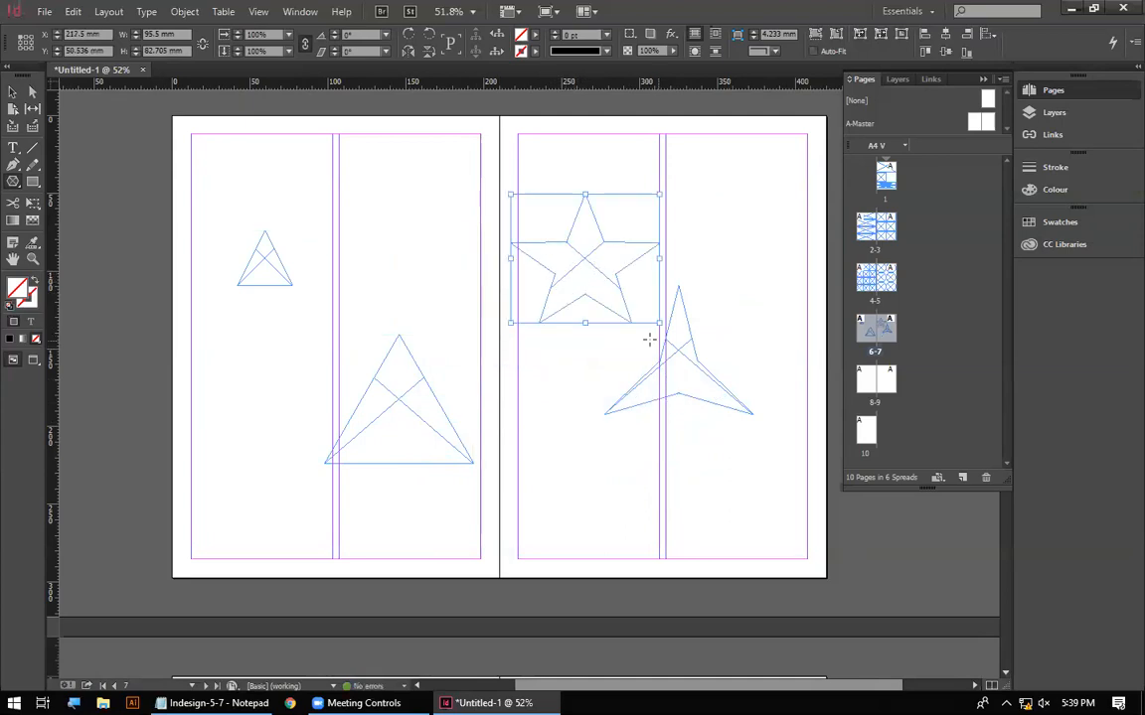
Create a five-pointed star frame with an 80% star inset and place it above the large triangle on page 6
left_click(529, 406)
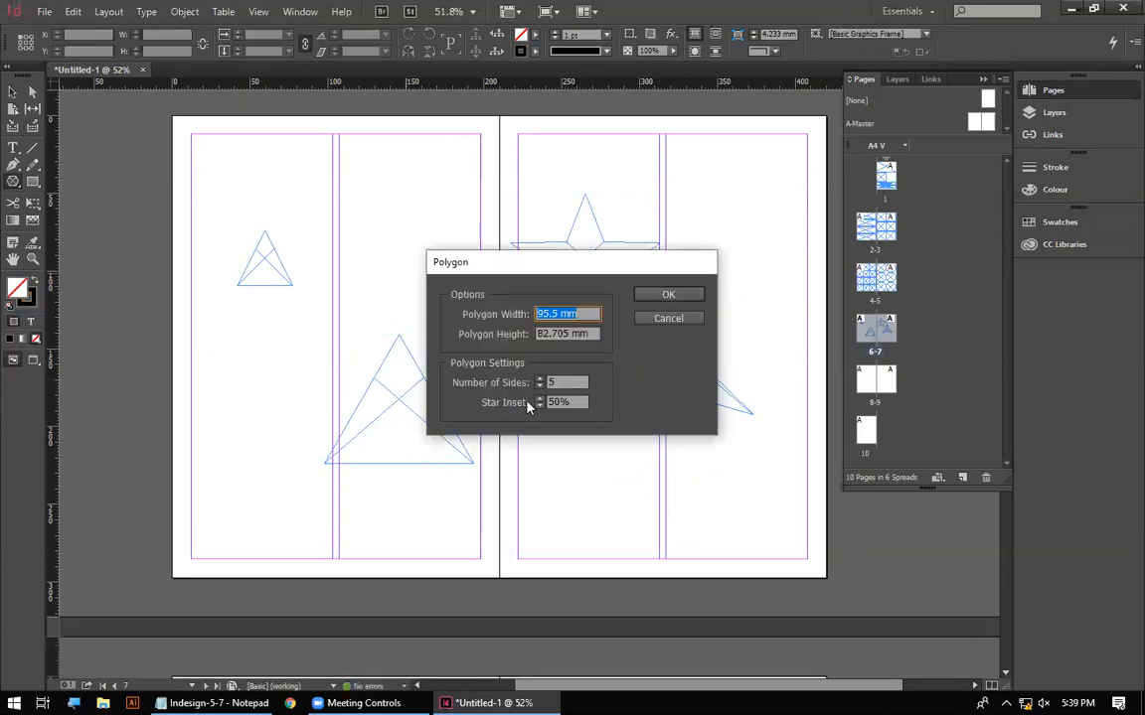
left_click_drag(574, 403, 505, 404)
type("80")
key("Return")
left_click_drag(447, 316, 402, 238)
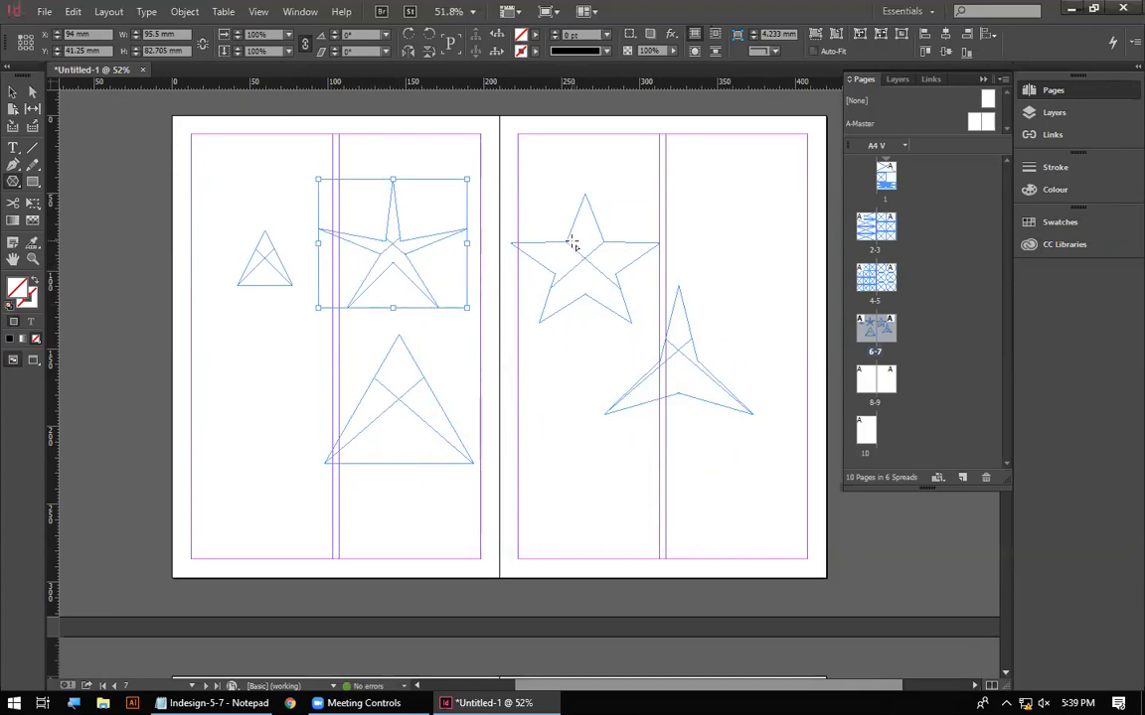
Create a five-sided polygon frame with a 2% star inset across the spine of spread 6-7, beside the large triangle
left_click(475, 335)
left_click_drag(579, 402, 423, 408)
type("2")
key("Return")
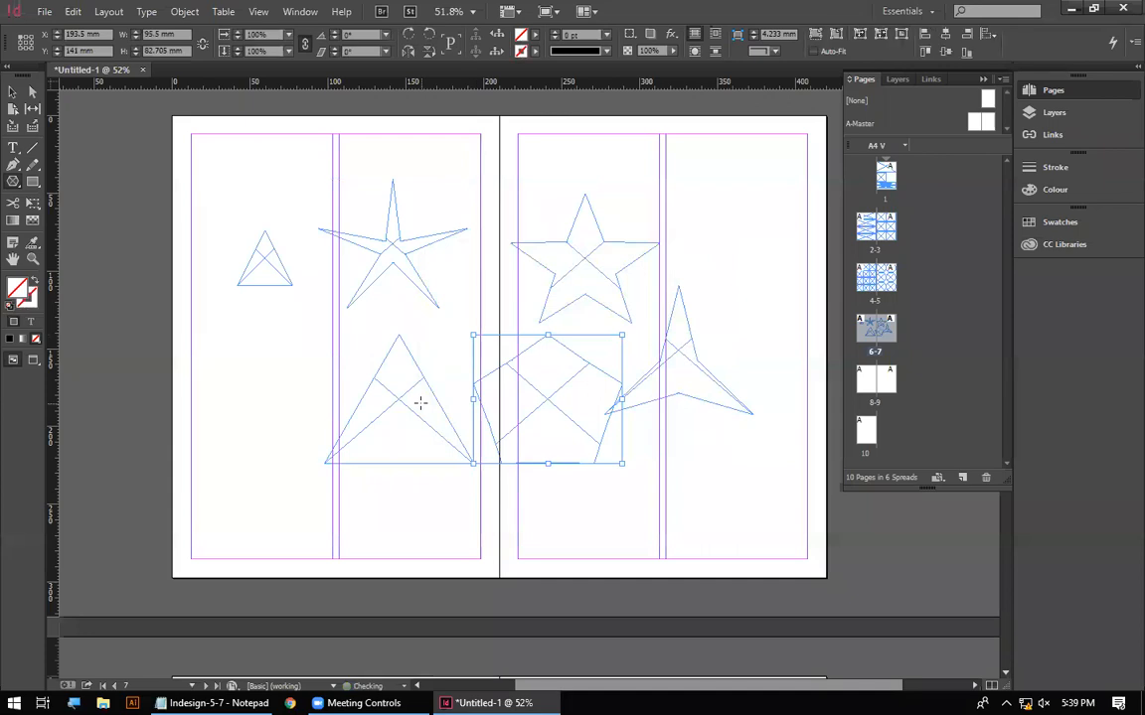
Create a five-sided polygon frame with a 20% star inset and move it to the bottom of page 6's left column
left_click(250, 402)
left_click_drag(562, 402, 465, 402)
type("20")
key("Return")
left_click_drag(374, 405, 266, 522)
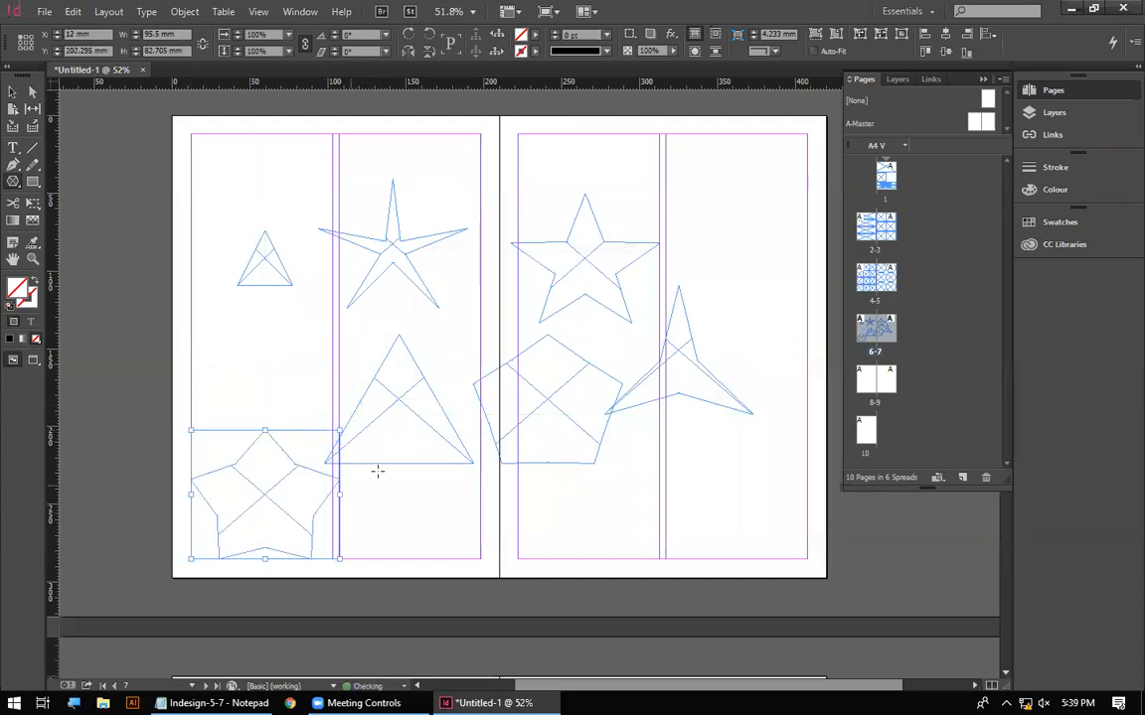
Move the large triangle frame into page 6's left column, directly above the 20% inset star
left_click_drag(410, 435, 276, 400)
left_click_drag(350, 165, 752, 465)
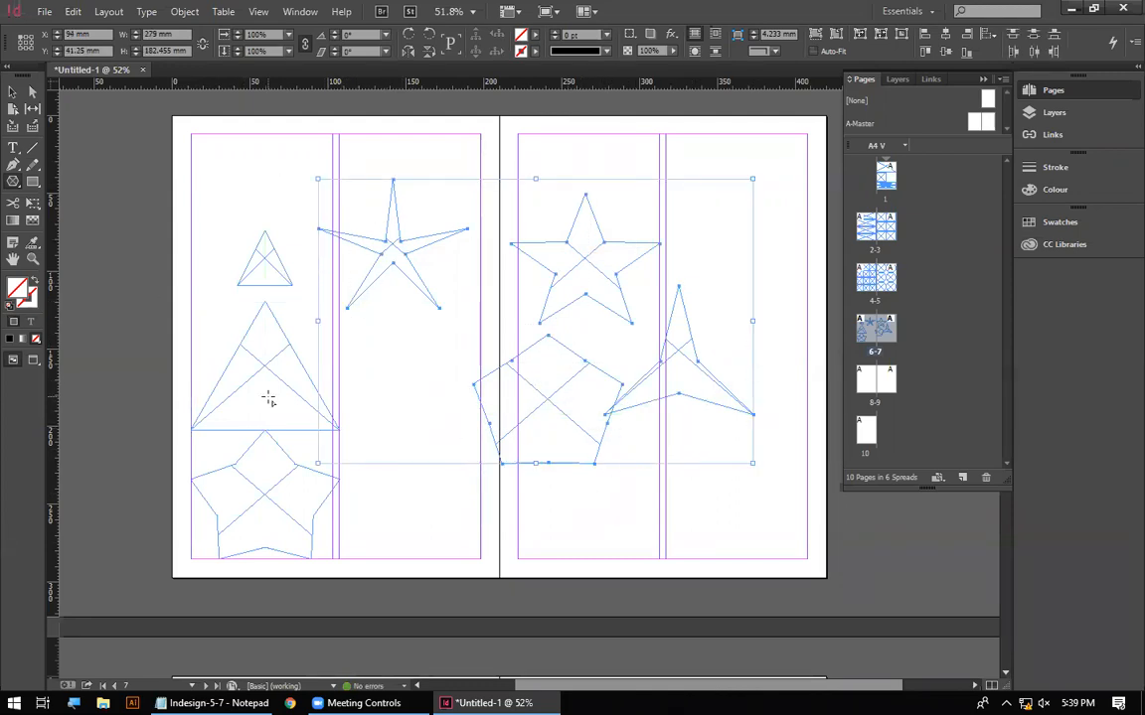
Reshape the 20% inset star with Direct Selection, stretching its lower points to page 6's side margins and its upper side points level with each other
left_click(31, 94)
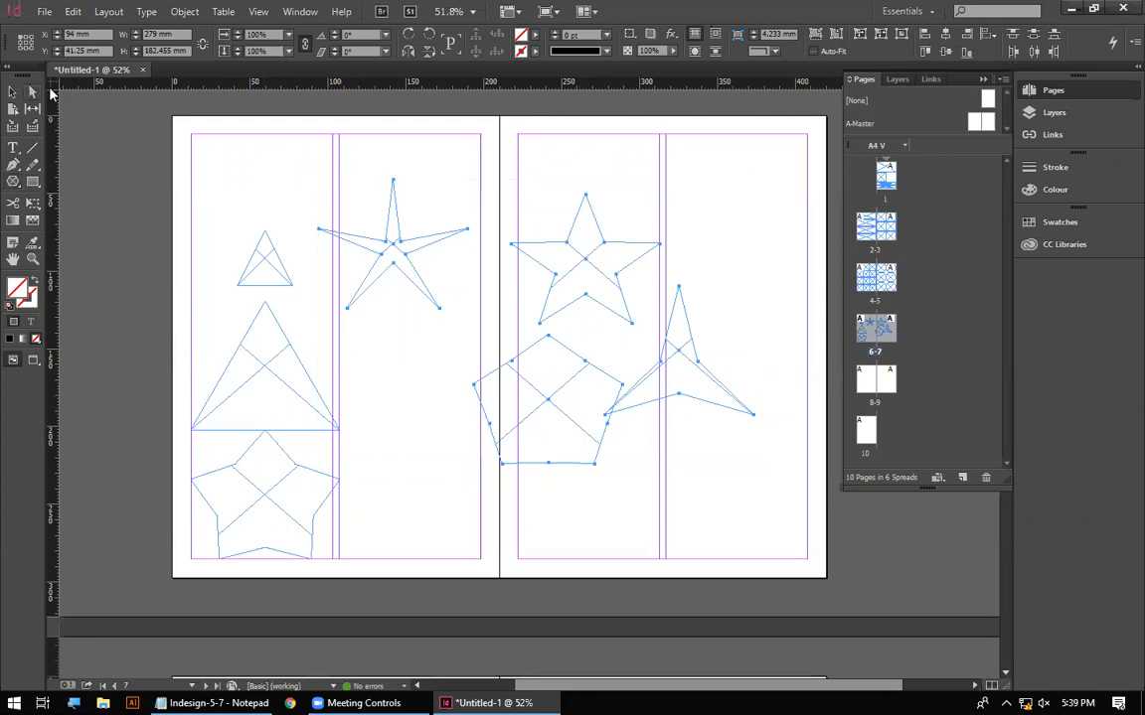
left_click_drag(363, 463, 431, 464)
left_click_drag(313, 560, 480, 558)
left_click_drag(219, 558, 191, 557)
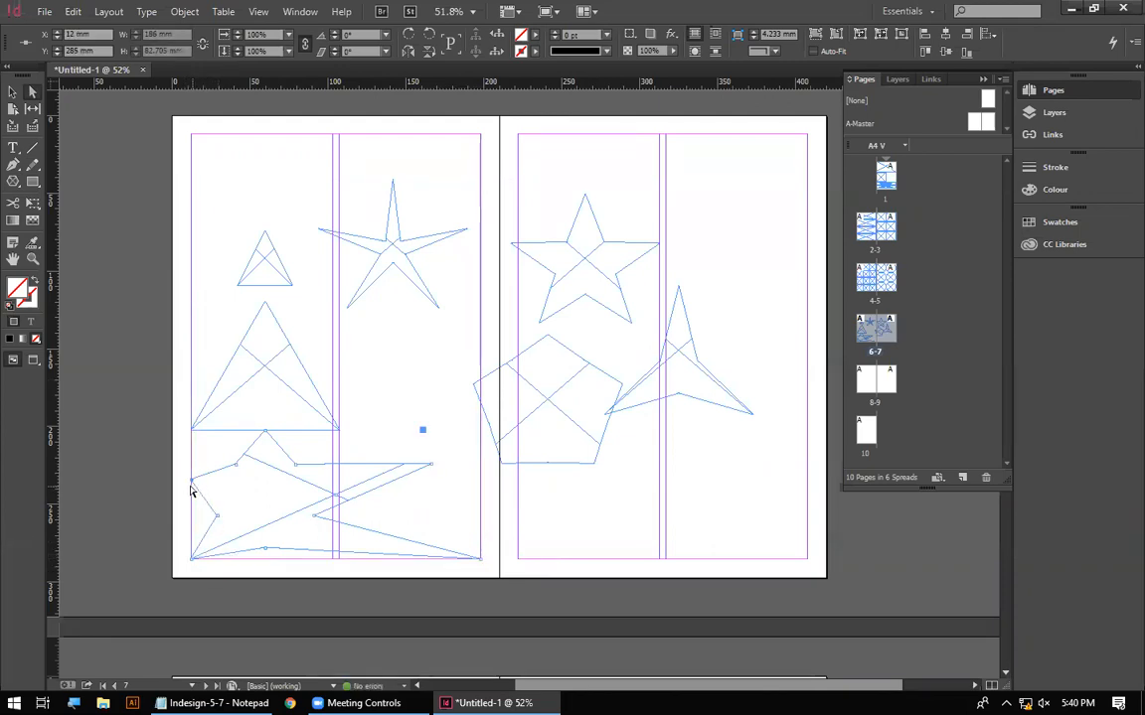
left_click_drag(192, 478, 309, 488)
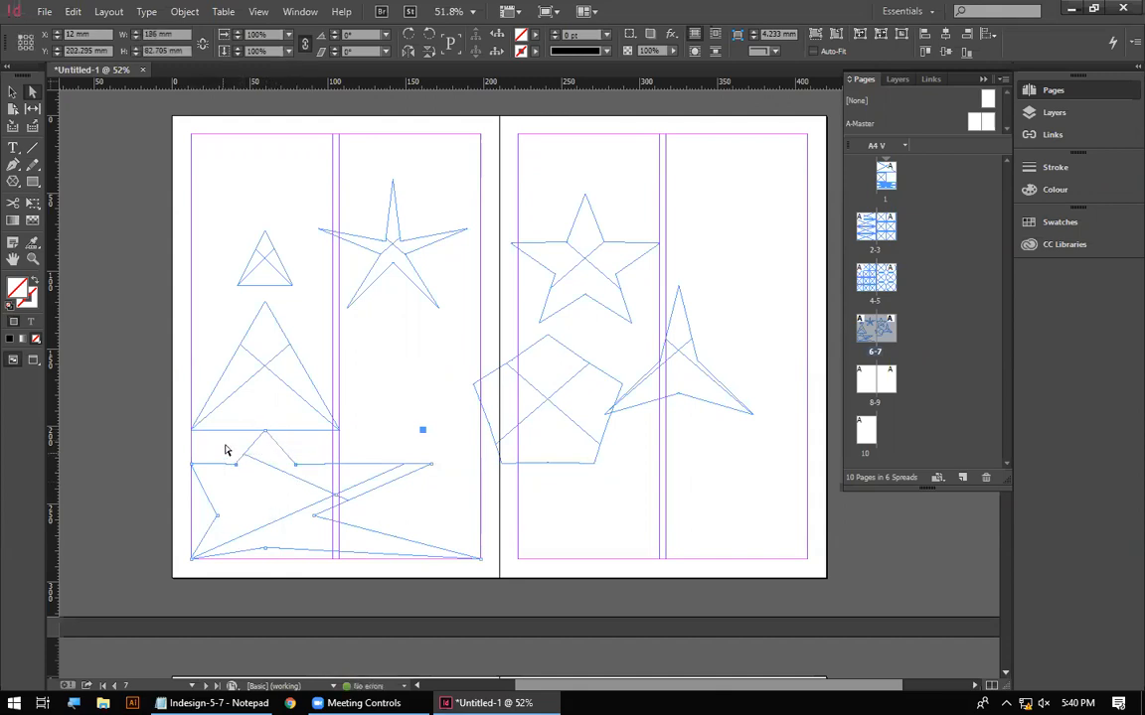
left_click(441, 438)
Draw a closed curved freeform shape about 211 × 218 mm with the Pen tool, covering most of page 8
scroll(551, 520, "down", 5)
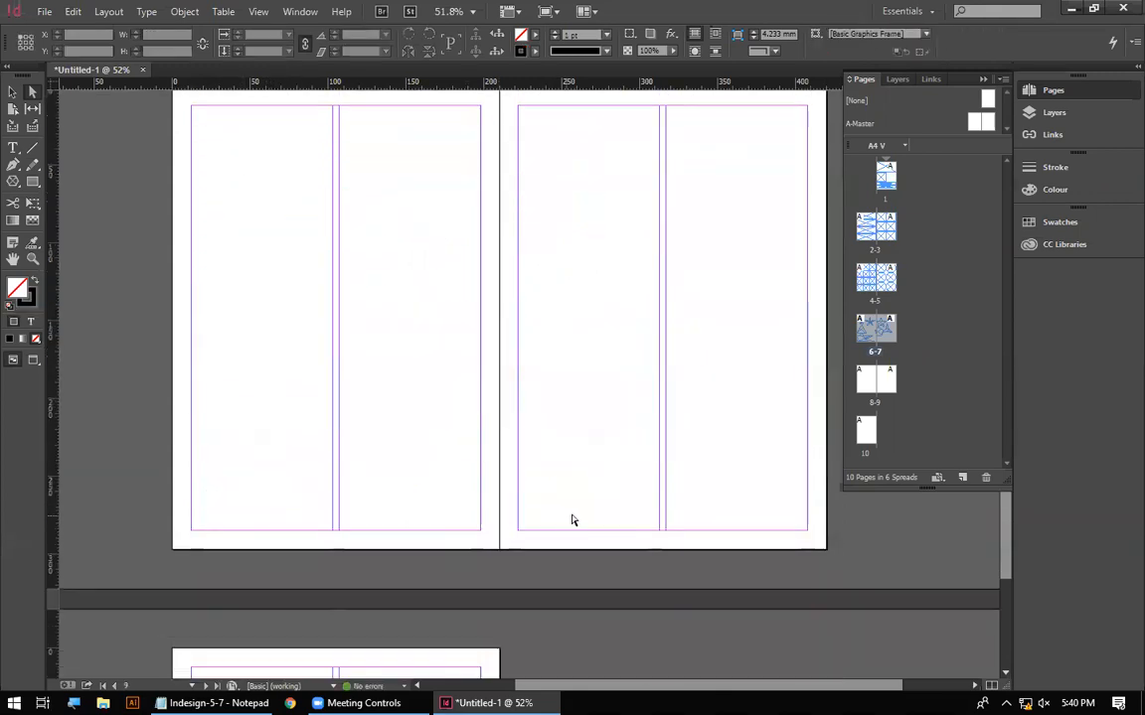
scroll(354, 350, "up", 15)
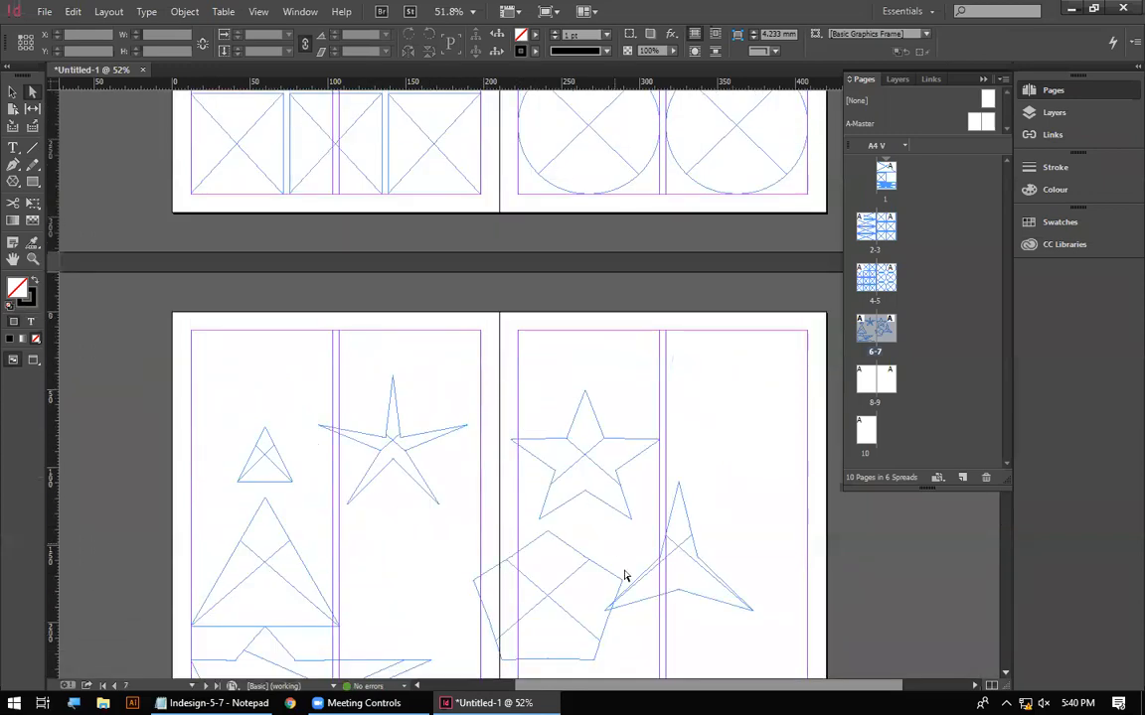
scroll(237, 343, "down", 5)
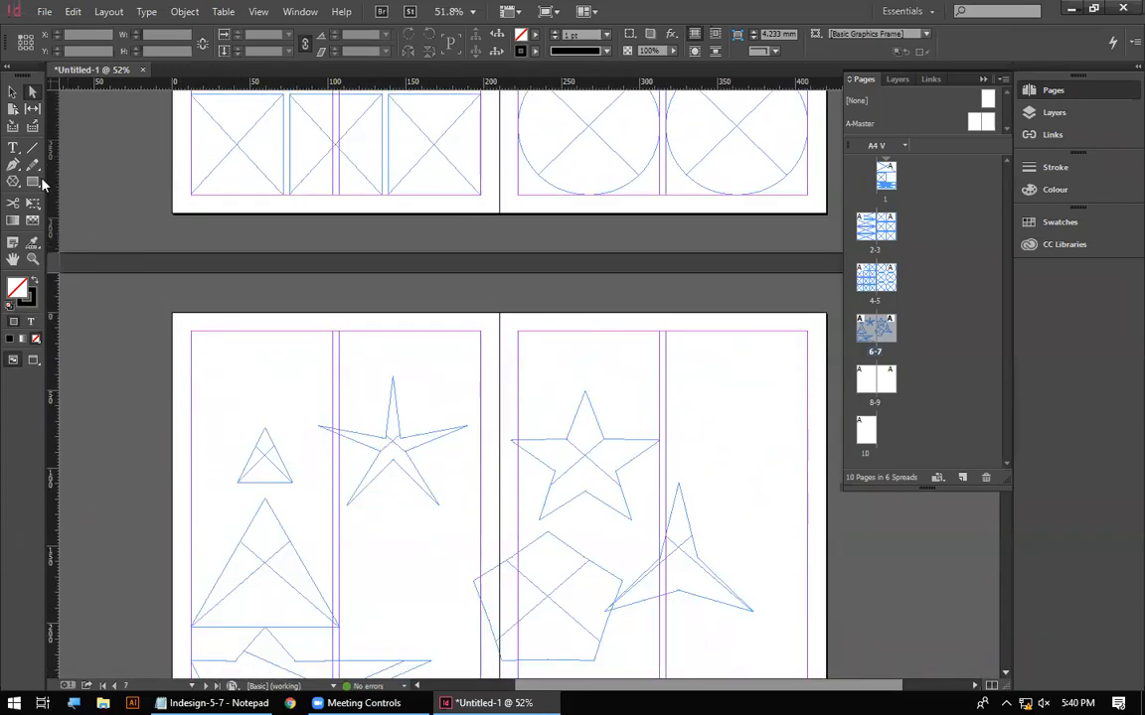
left_click_drag(33, 181, 94, 217)
scroll(467, 475, "down", 5)
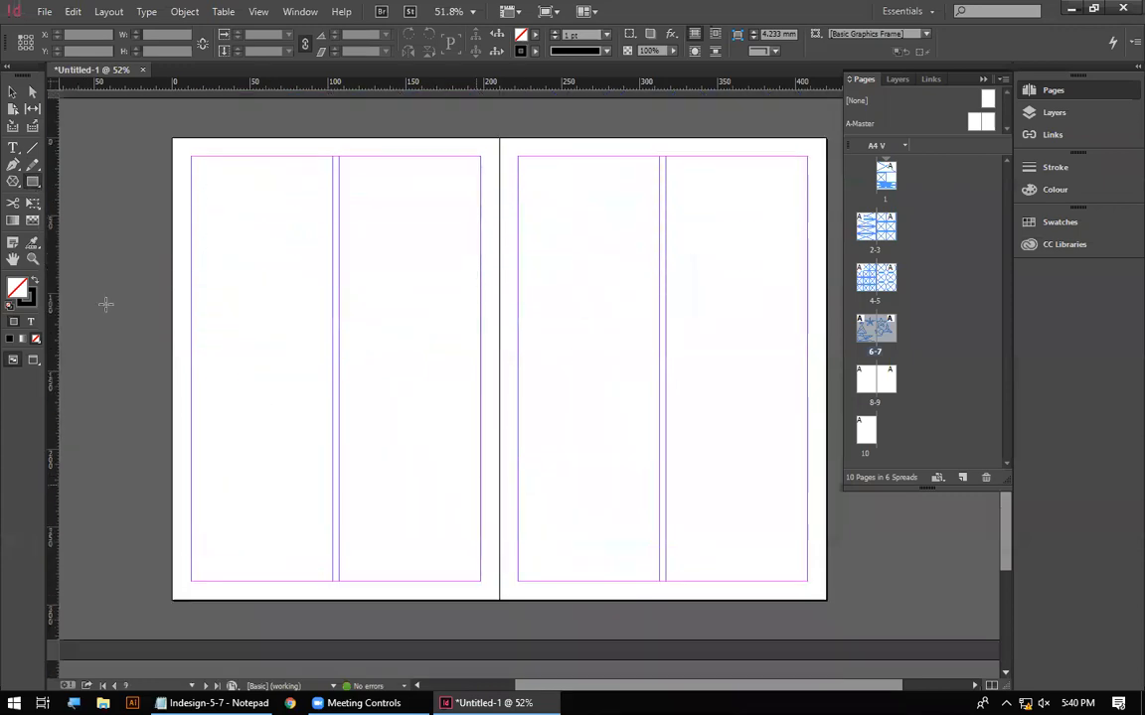
left_click(14, 168)
left_click(255, 224)
left_click_drag(418, 195, 437, 273)
left_click_drag(500, 326, 514, 377)
left_click_drag(440, 438, 350, 461)
left_click_drag(245, 502, 206, 508)
left_click_drag(192, 426, 215, 360)
left_click_drag(255, 225, 216, 249)
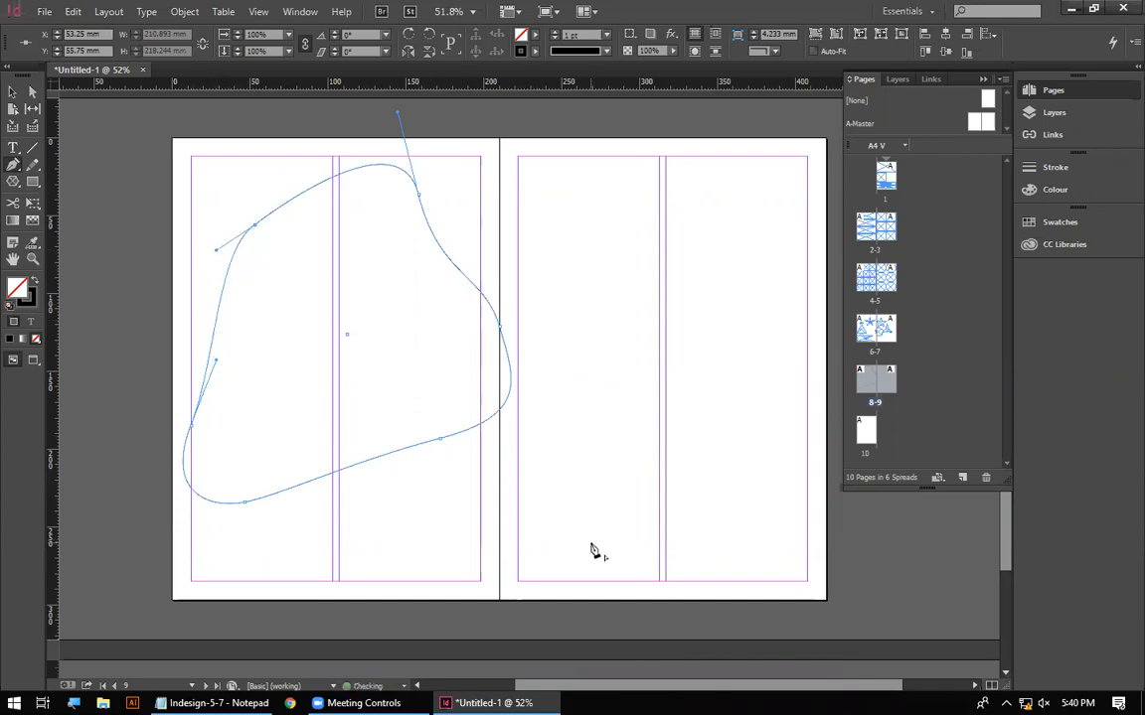
Swap the freeform shape's fill and stroke so it is filled black without a stroke, and deselect it
left_click(35, 280)
key("v")
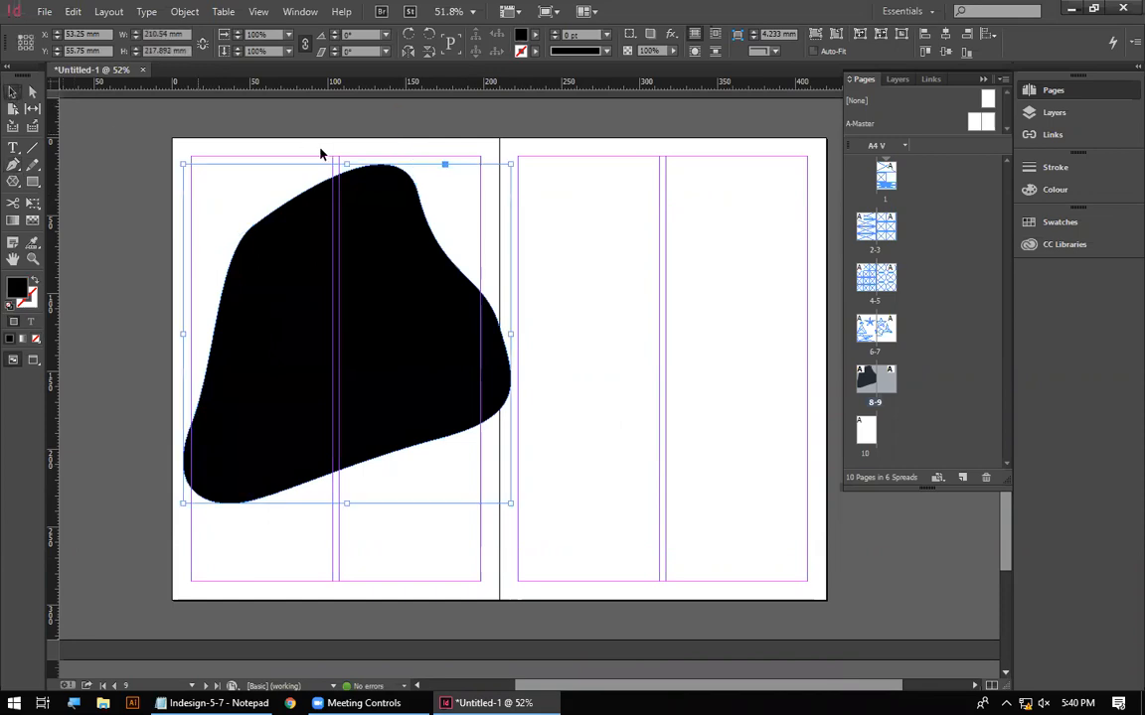
left_click(320, 151)
left_click(526, 303)
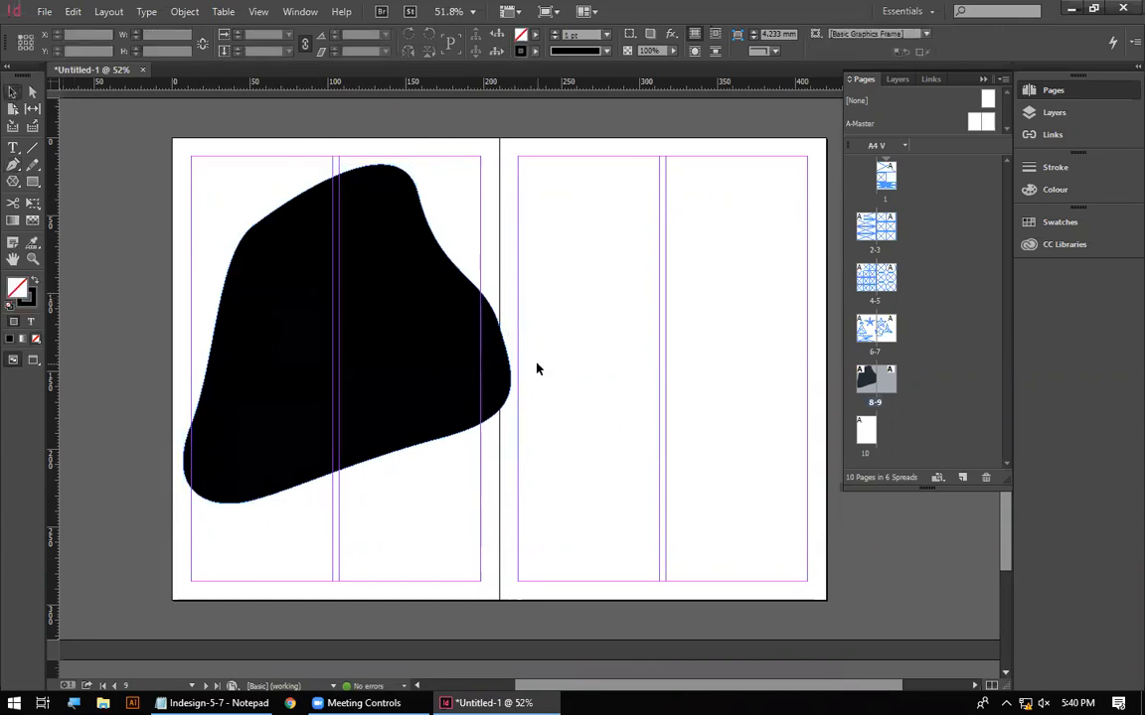
Review the frame layouts from the first page through to the empty page 10
scroll(572, 363, "up", 10)
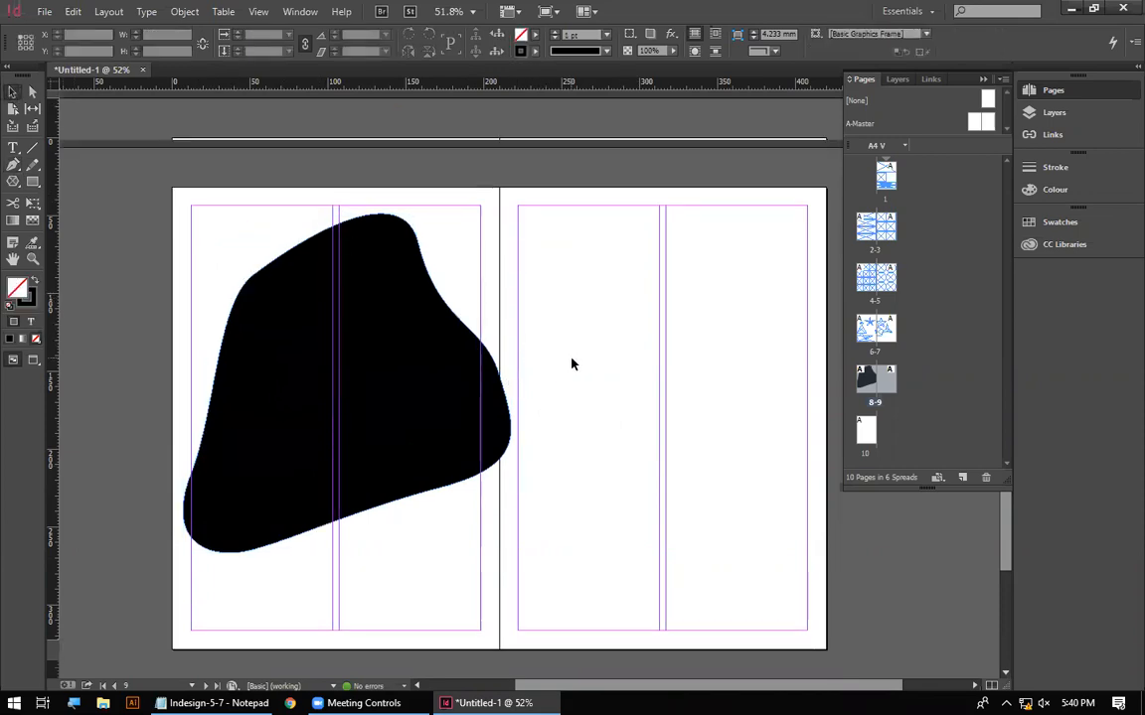
scroll(579, 420, "up", 8)
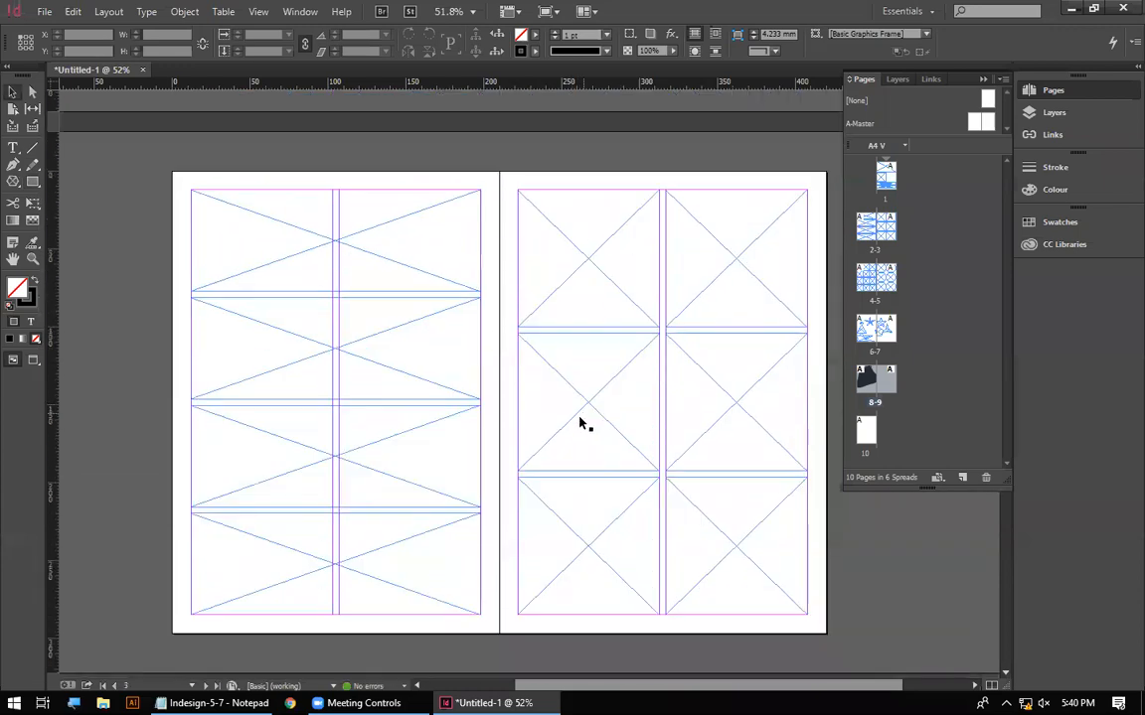
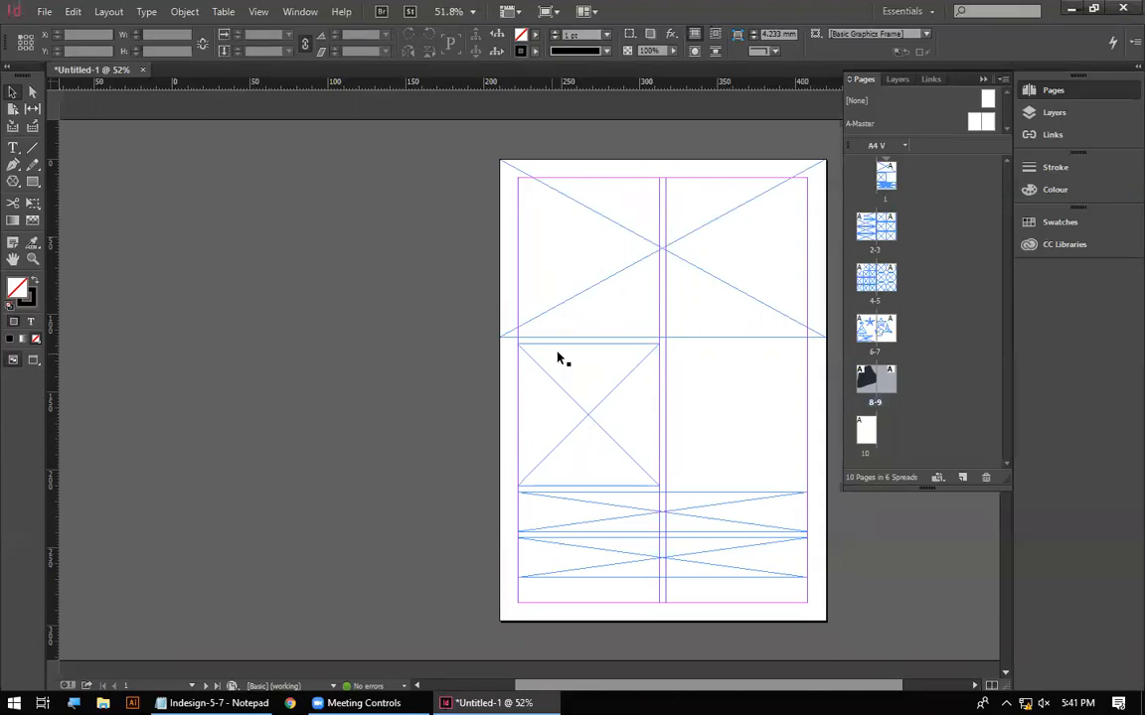
scroll(557, 358, "down", 20)
scroll(566, 405, "down", 3)
scroll(559, 411, "up", 3)
scroll(552, 447, "down", 3)
scroll(415, 467, "down", 10)
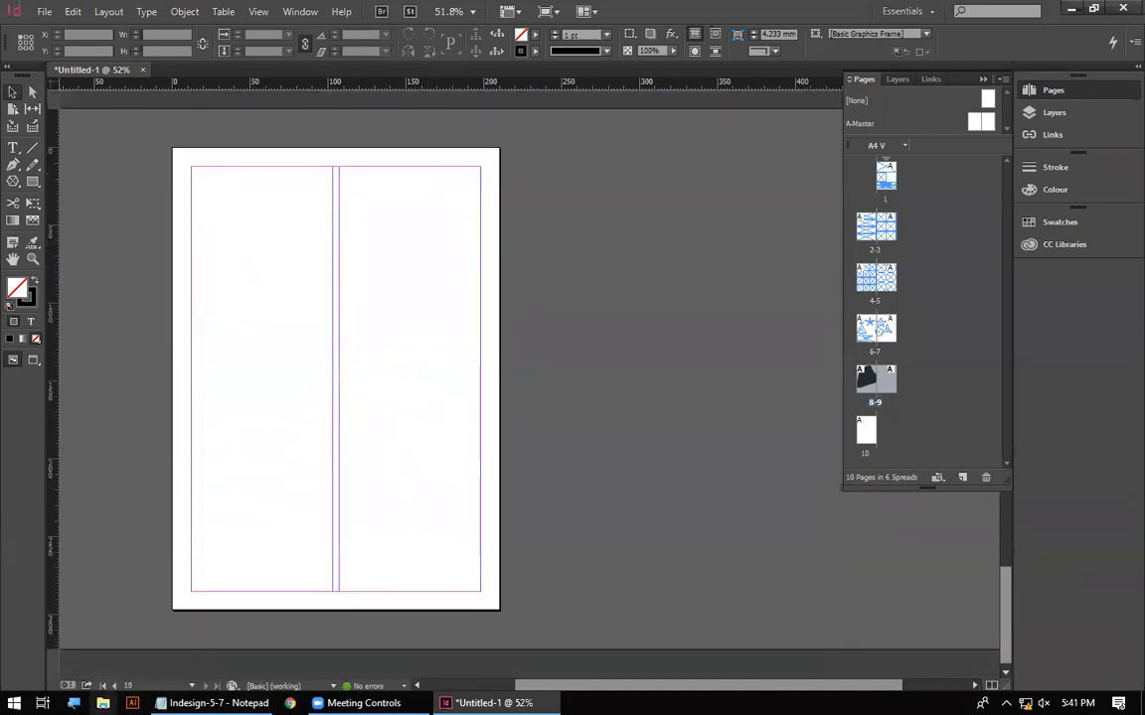
Switch to File Explorer, browse drive F: to 01-USB\02-Graphics\03-indesign, and open the cover image file_178349_1_asm_empire2.jpg for reference
key("super+e")
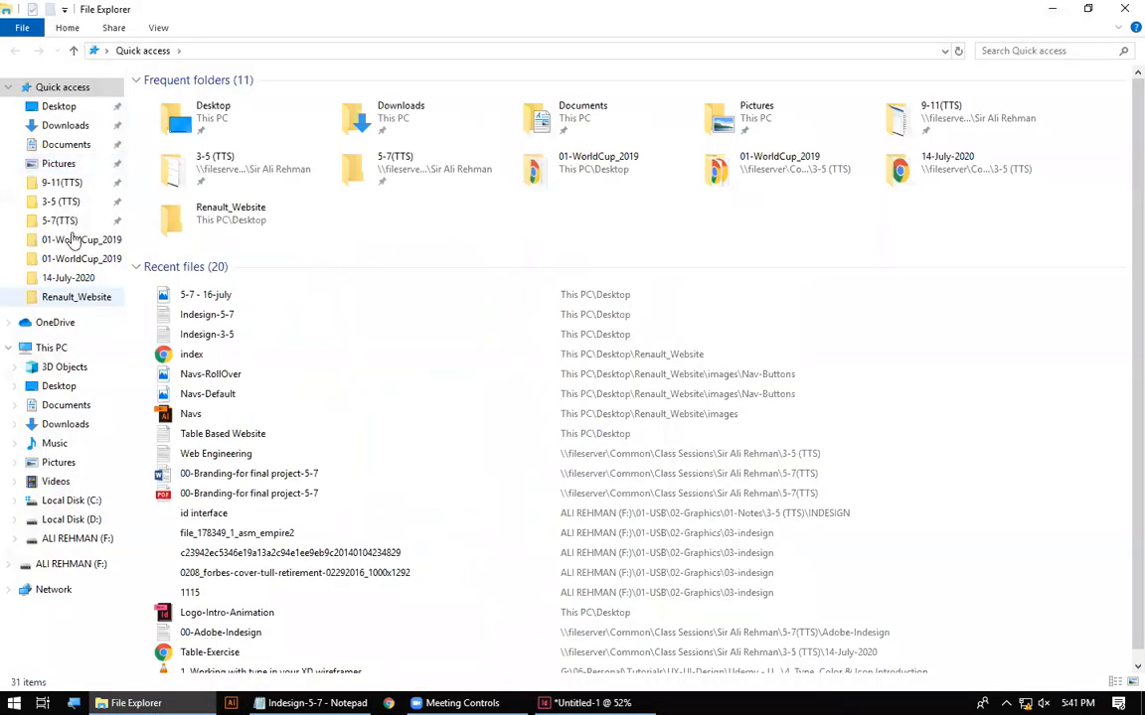
left_click(70, 564)
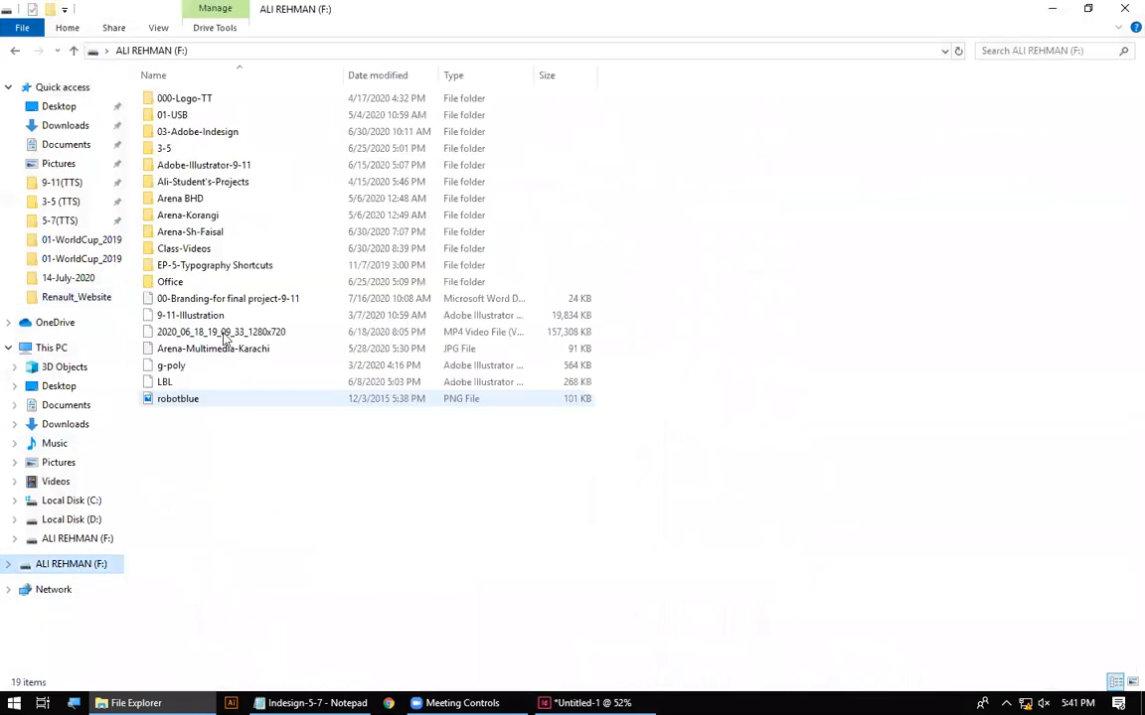
double_click(207, 115)
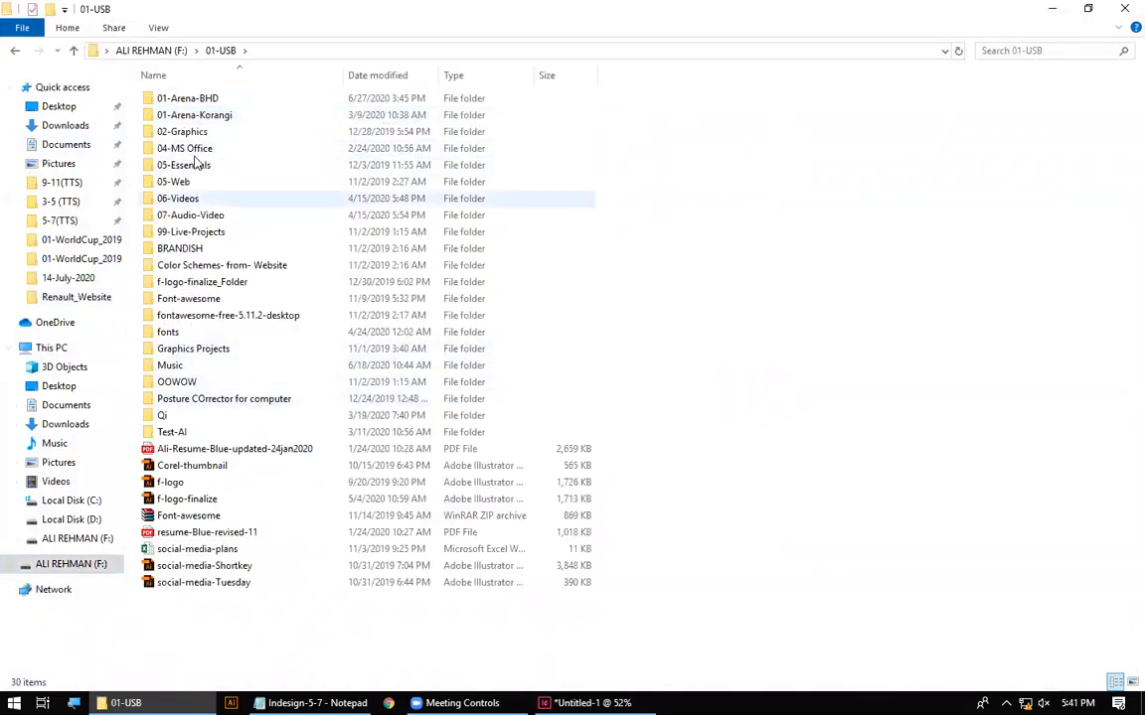
double_click(195, 133)
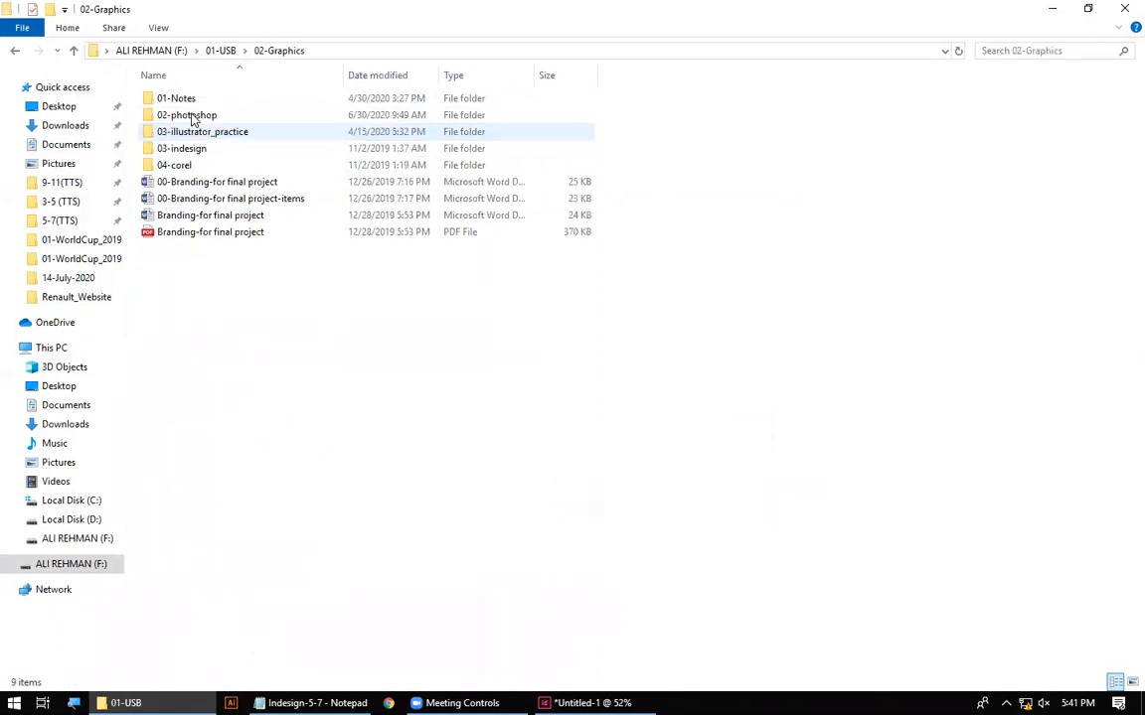
double_click(180, 149)
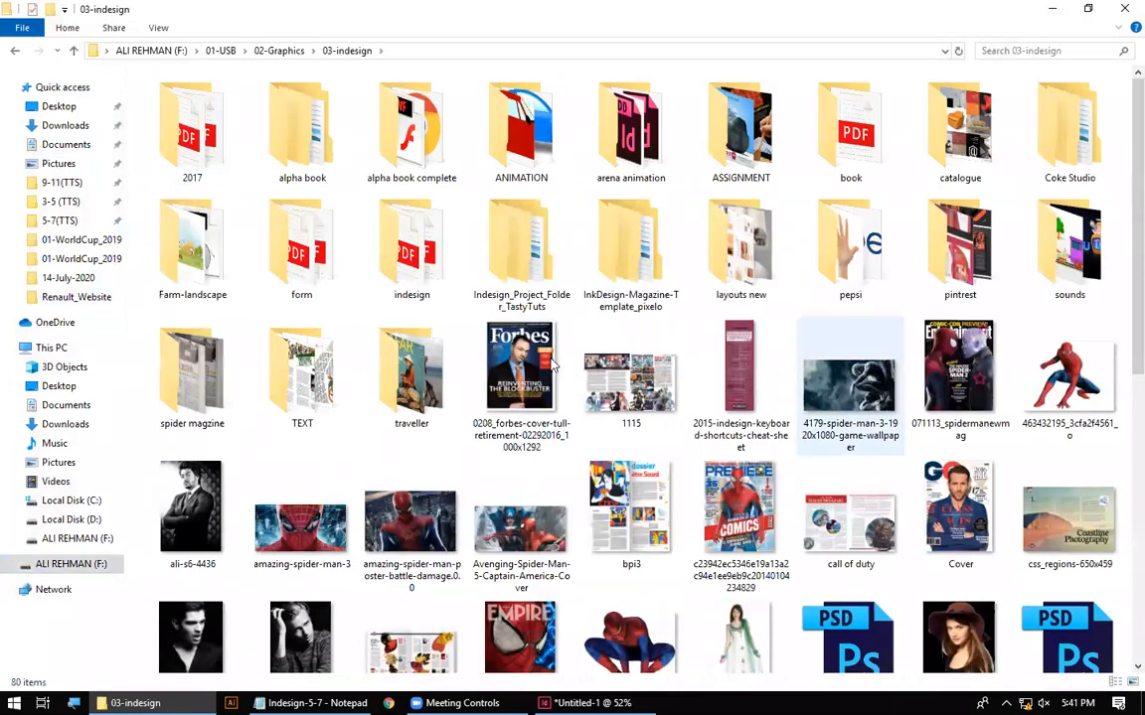
scroll(553, 367, "down", 3)
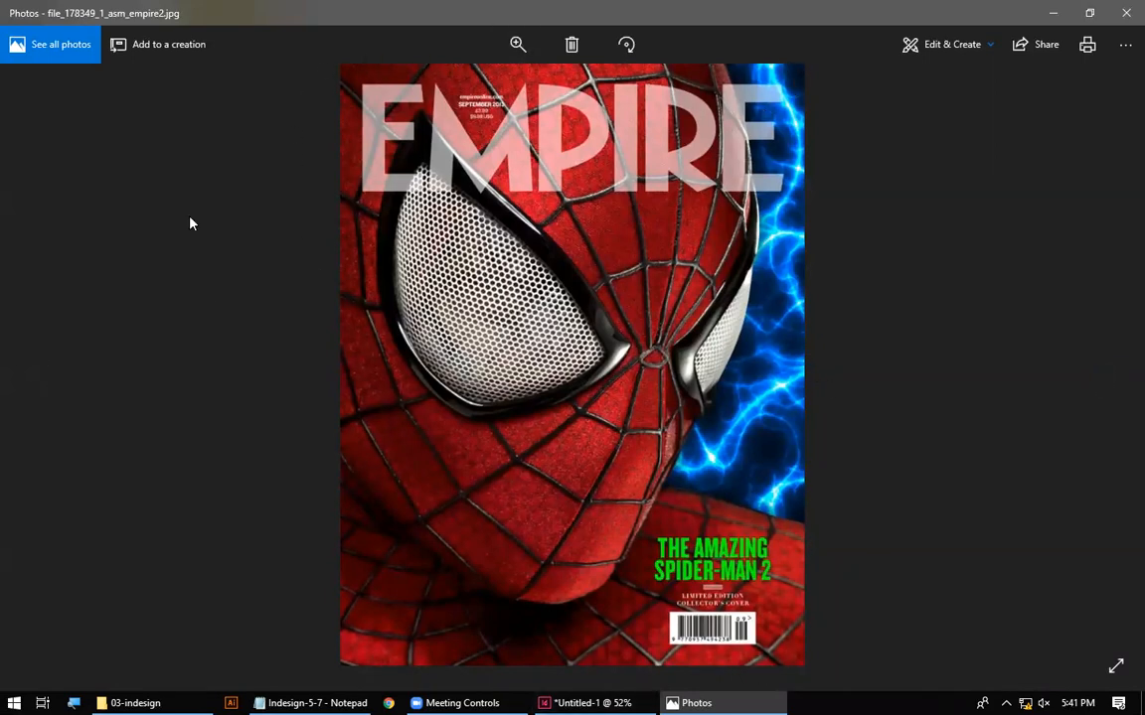
Switch back to InDesign and draw a 210 × 297 mm rectangle frame covering all of page 10
left_click(591, 702)
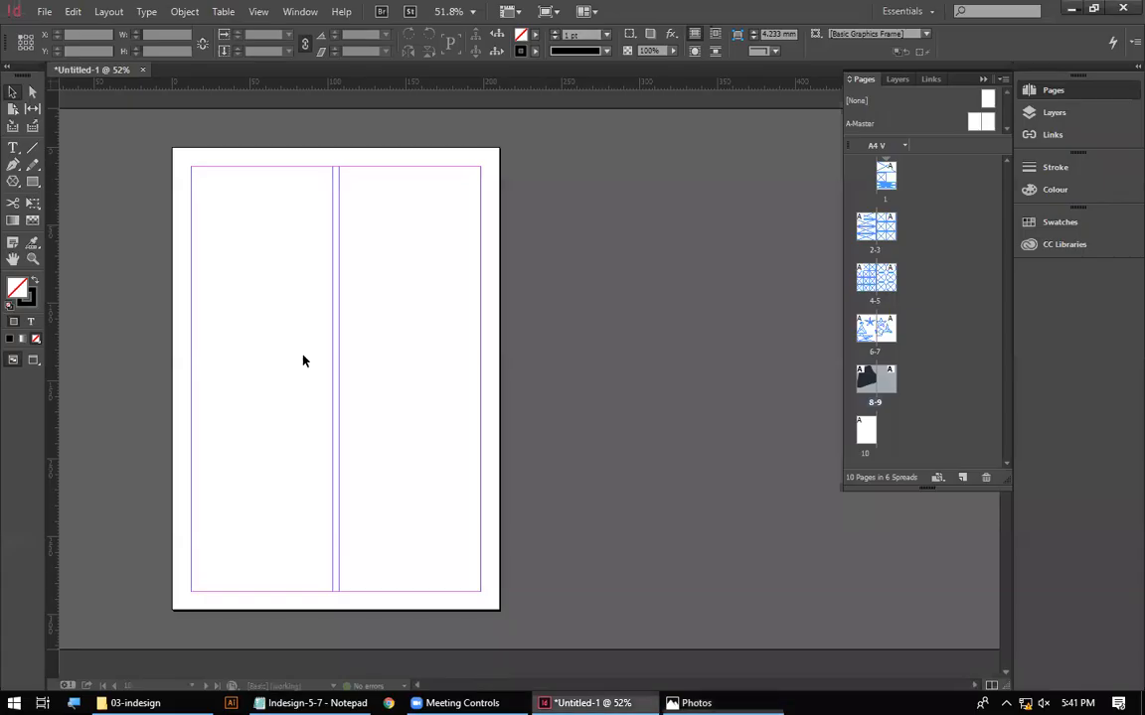
left_click_drag(12, 186, 76, 166)
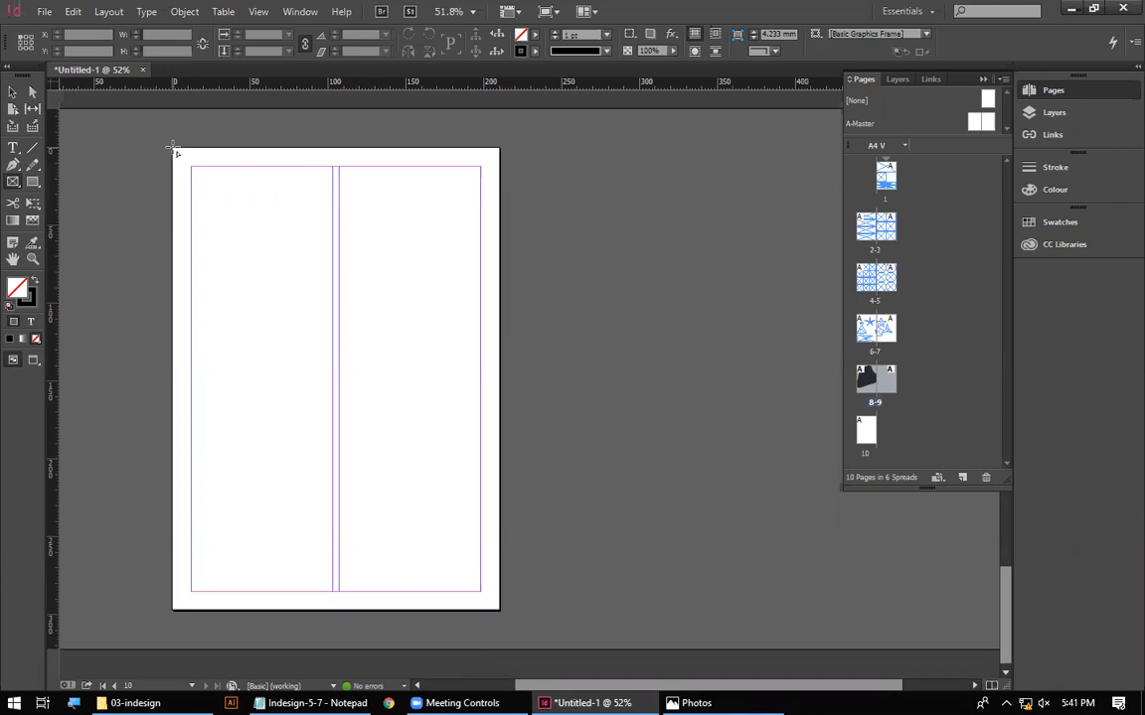
mouse_move(173, 150)
left_mouse_down()
mouse_move(434, 575)
mouse_move(501, 611)
left_mouse_up()
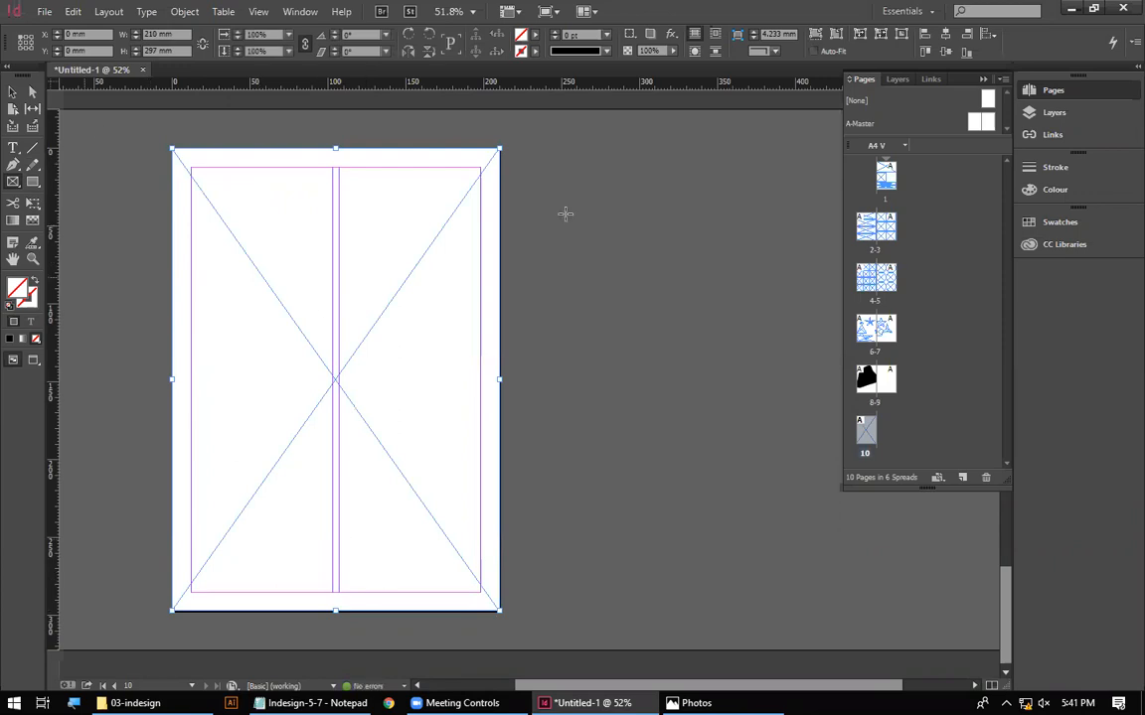
Check the reference cover's masthead and draw a 186 × 79.25 mm rectangle frame between the side margins at page 10's upper margin
key("alt+Tab")
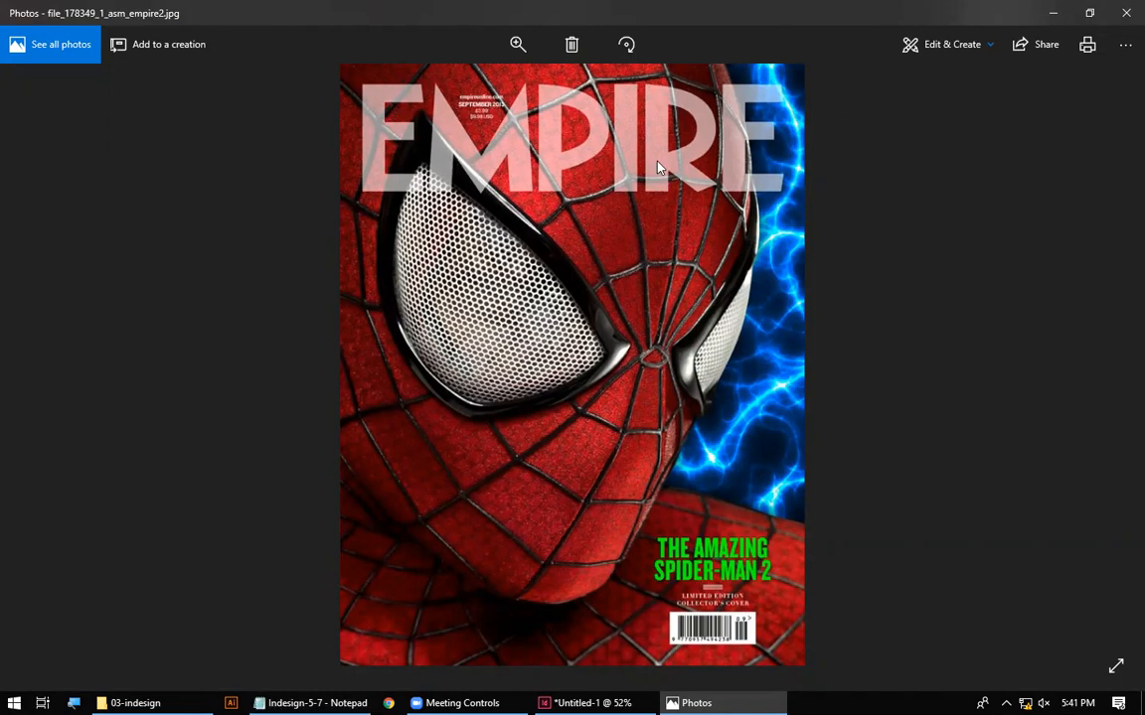
key("alt+Tab")
left_click_drag(195, 171, 483, 291)
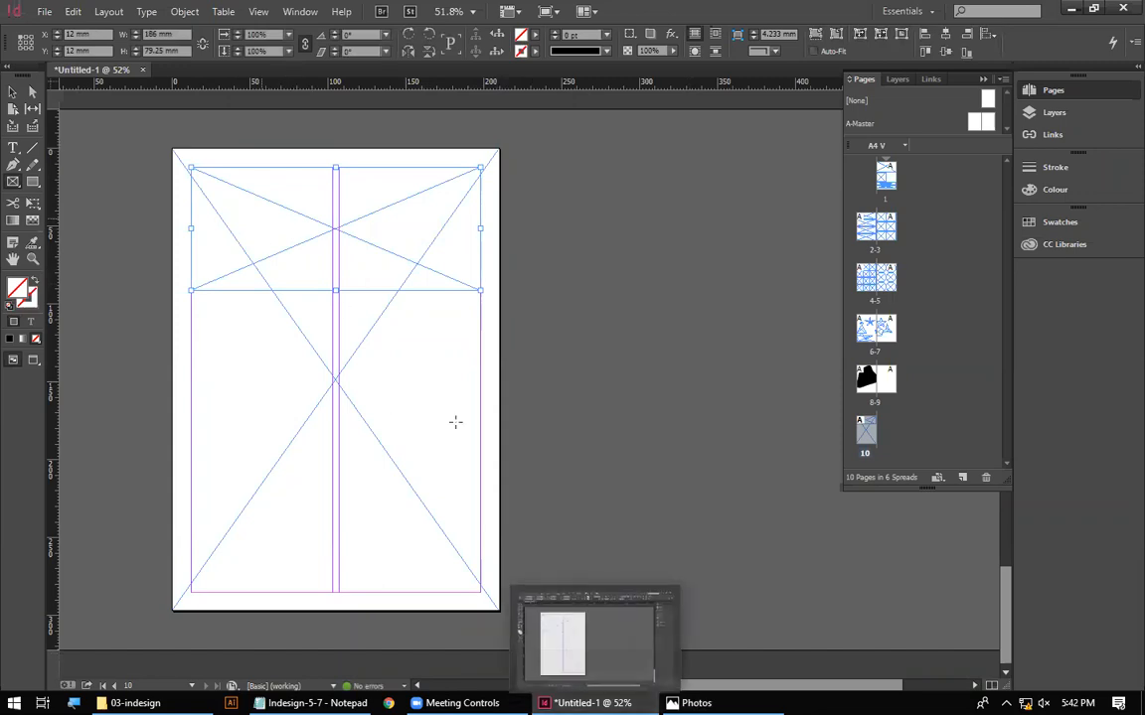
Check the small date text on the reference cover and draw a matching 33 × 24.5 mm frame at the upper margin, ending at the left column's inner edge
left_click(698, 702)
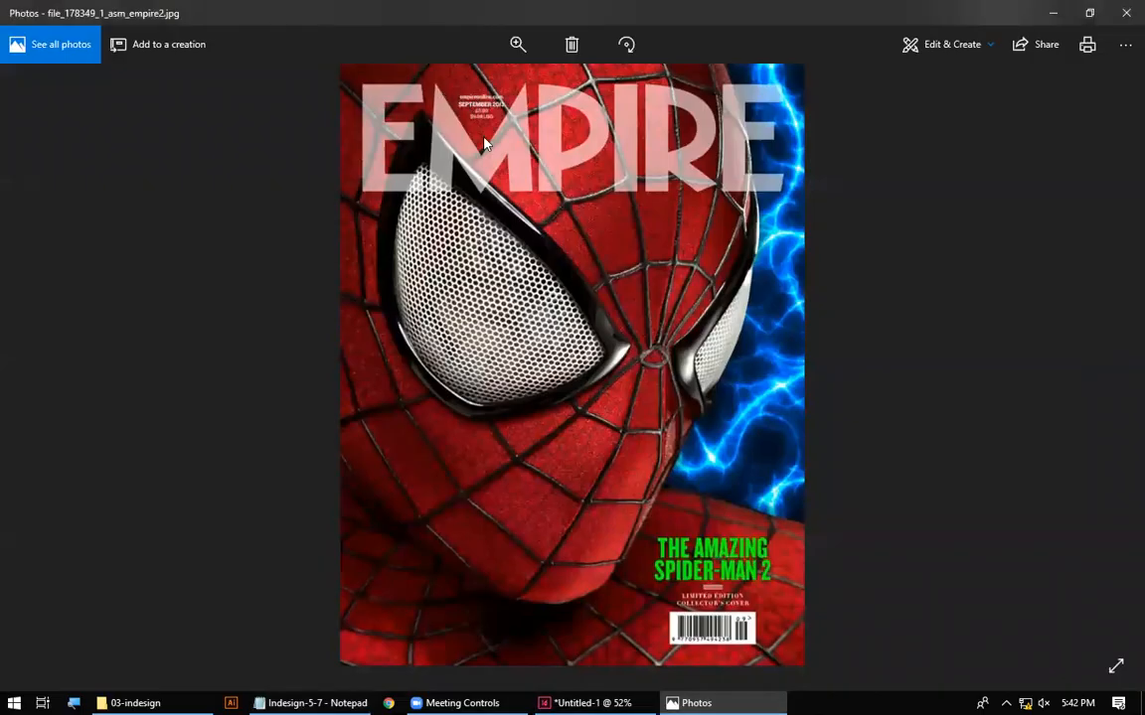
left_click(591, 702)
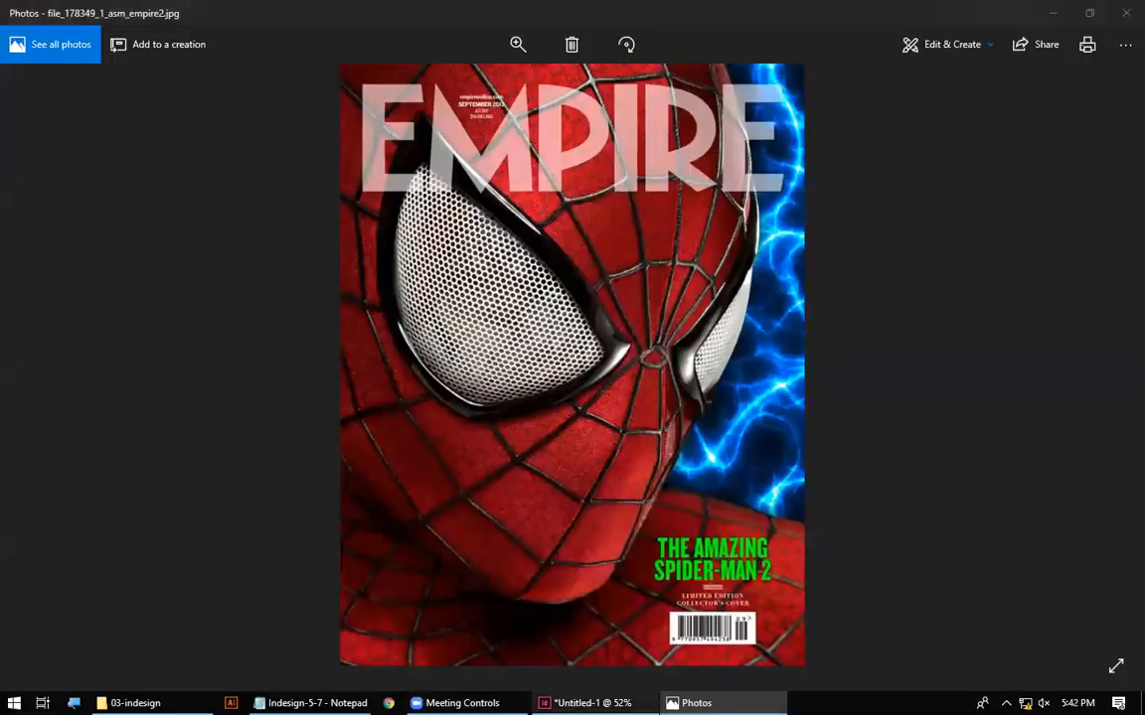
left_click_drag(390, 440, 479, 587)
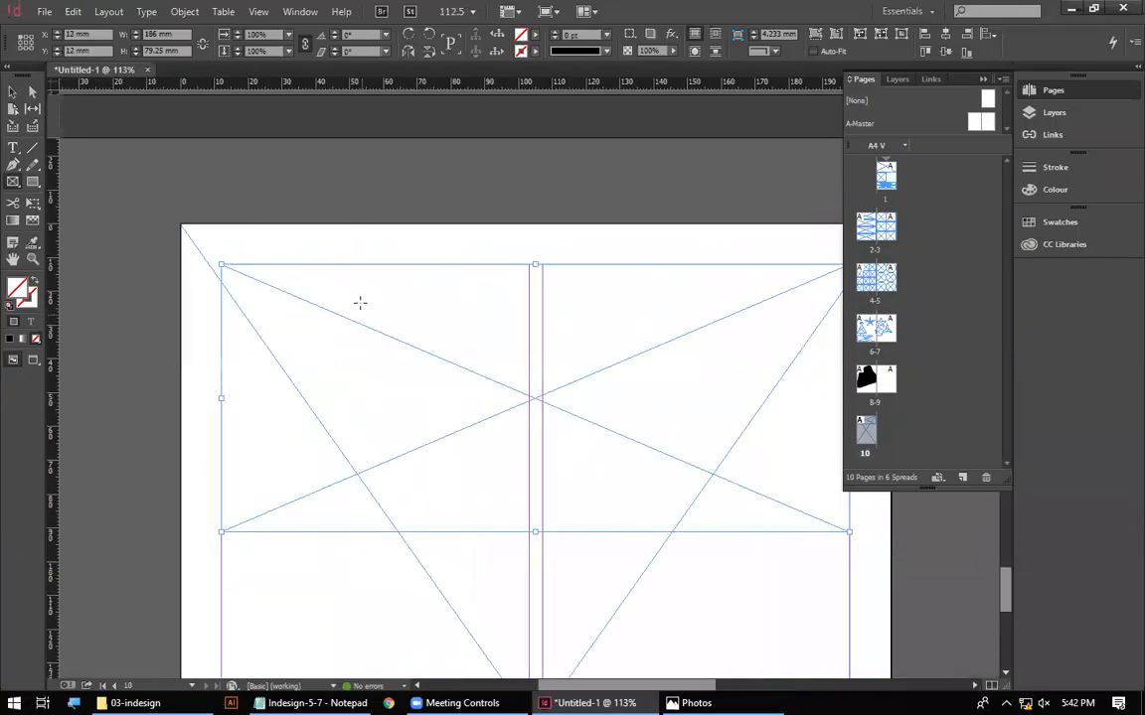
left_click_drag(418, 266, 529, 347)
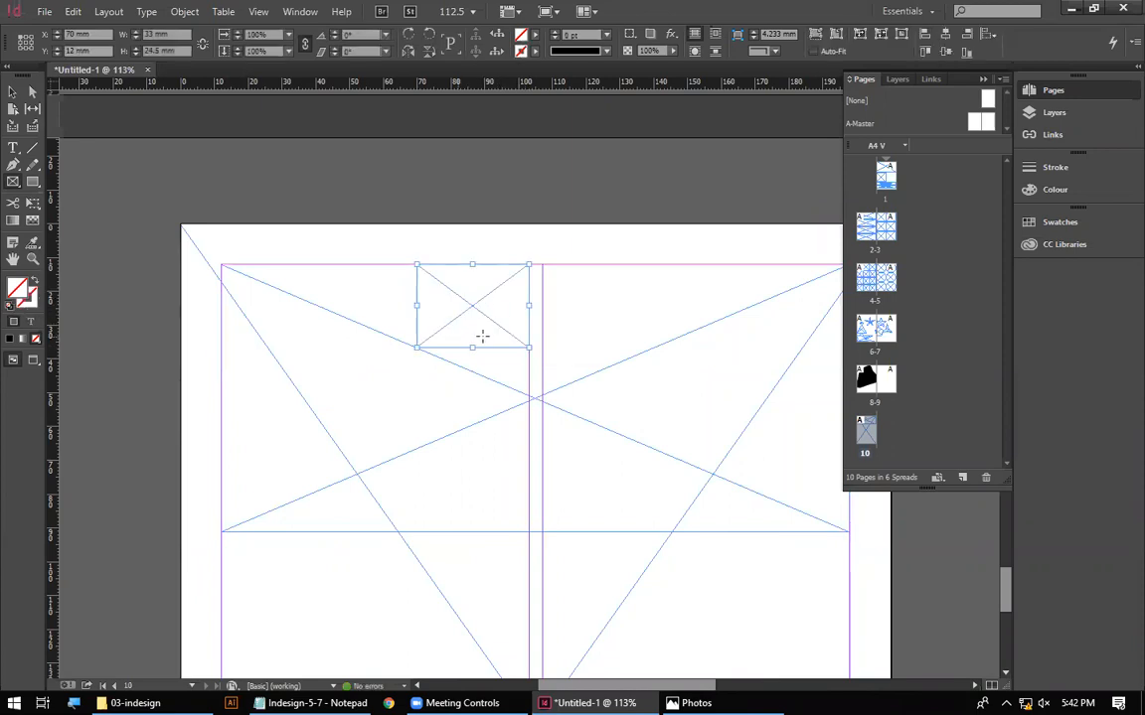
Check the reference cover's lower text and draw a column-wide rectangle frame in the lower part of page 10's right column for the title
left_click_drag(615, 604, 508, 260)
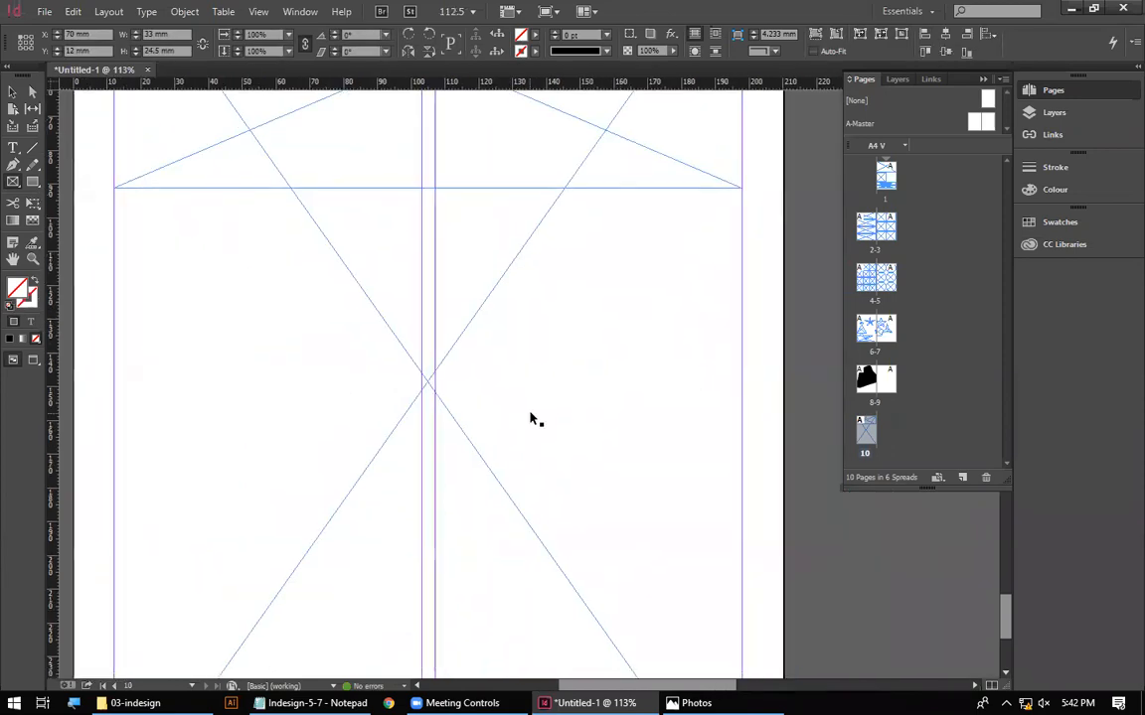
key("ctrl+minus")
key("ctrl+minus")
key("ctrl+minus")
left_click_drag(502, 385, 436, 307)
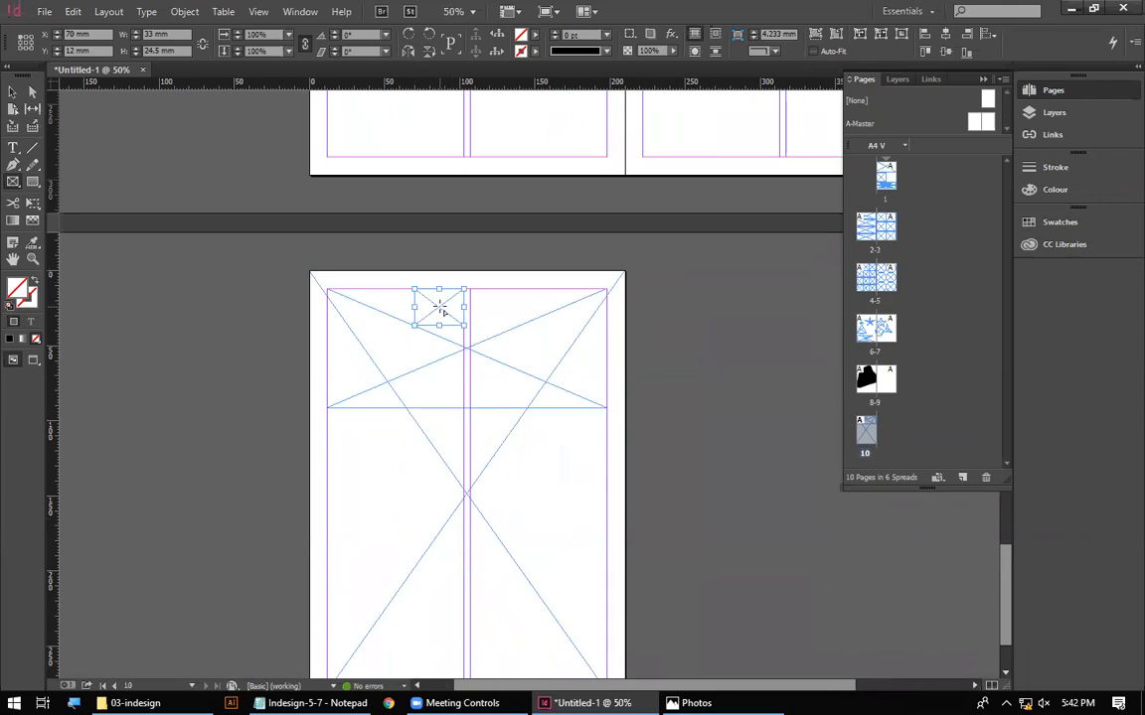
left_click_drag(473, 506, 399, 402)
left_click(685, 702)
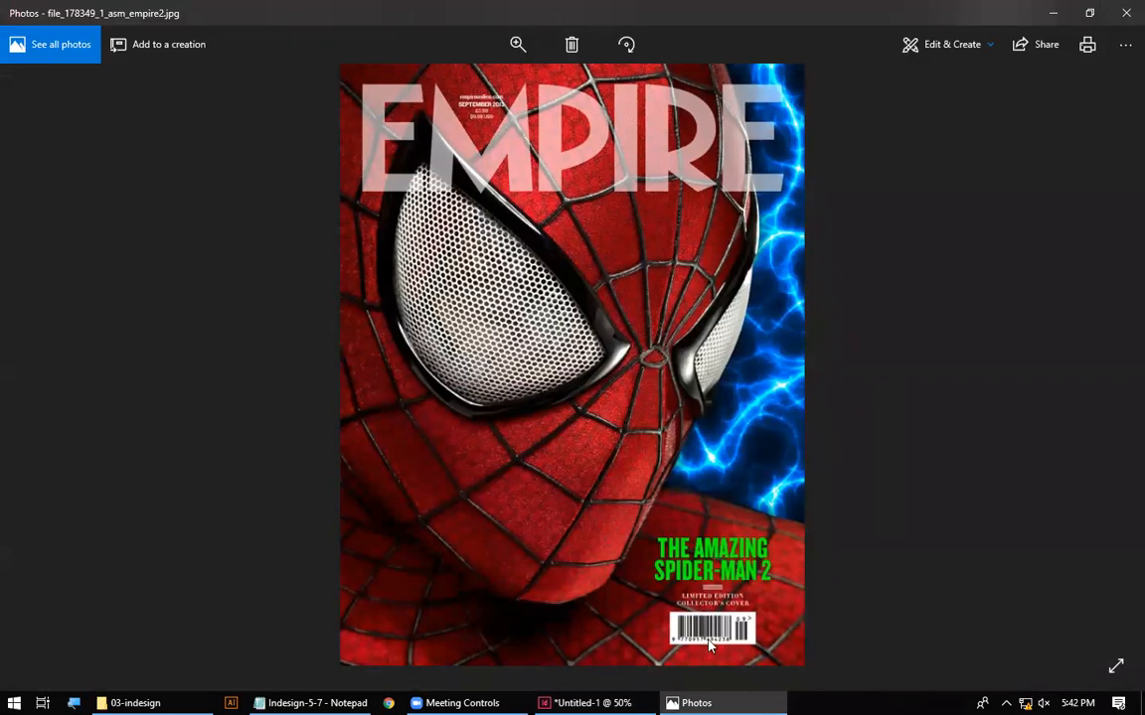
left_click(594, 704)
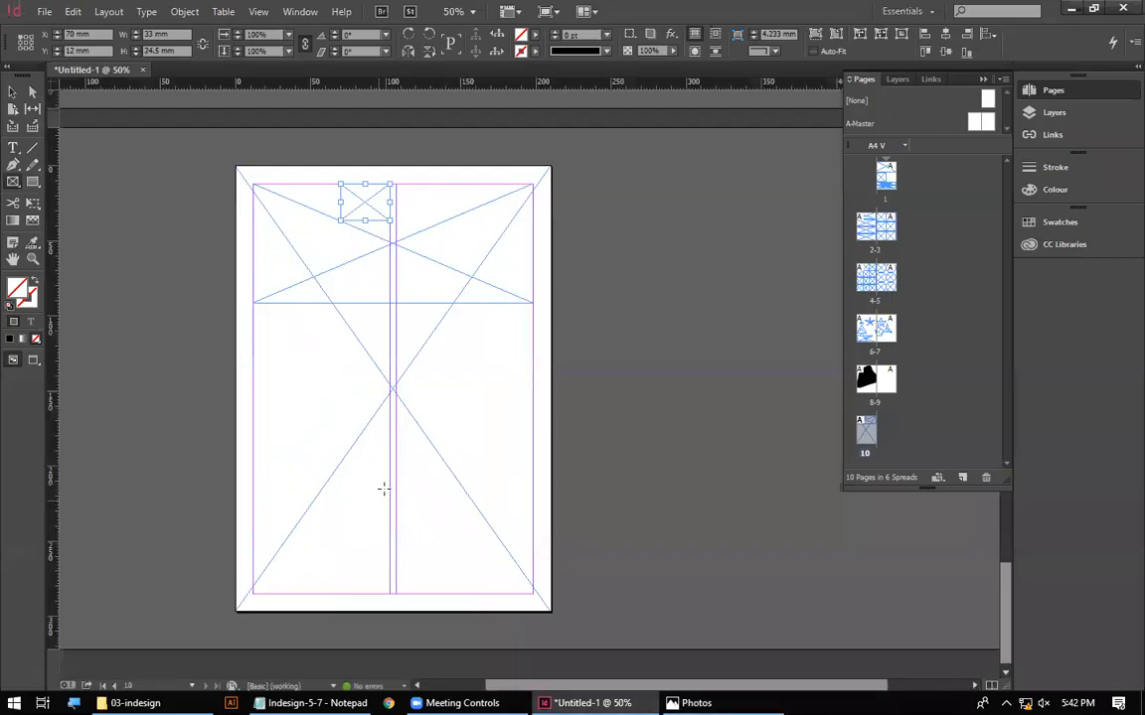
left_click_drag(397, 473, 531, 532)
Draw two more column-wide frames below the title frame, one resting on the bottom margin and a 91 × 15.4 mm one filling the gap between
key("ctrl+space")
left_click_drag(340, 434, 623, 616)
left_click_drag(657, 542, 248, 428)
left_click_drag(246, 353, 659, 424)
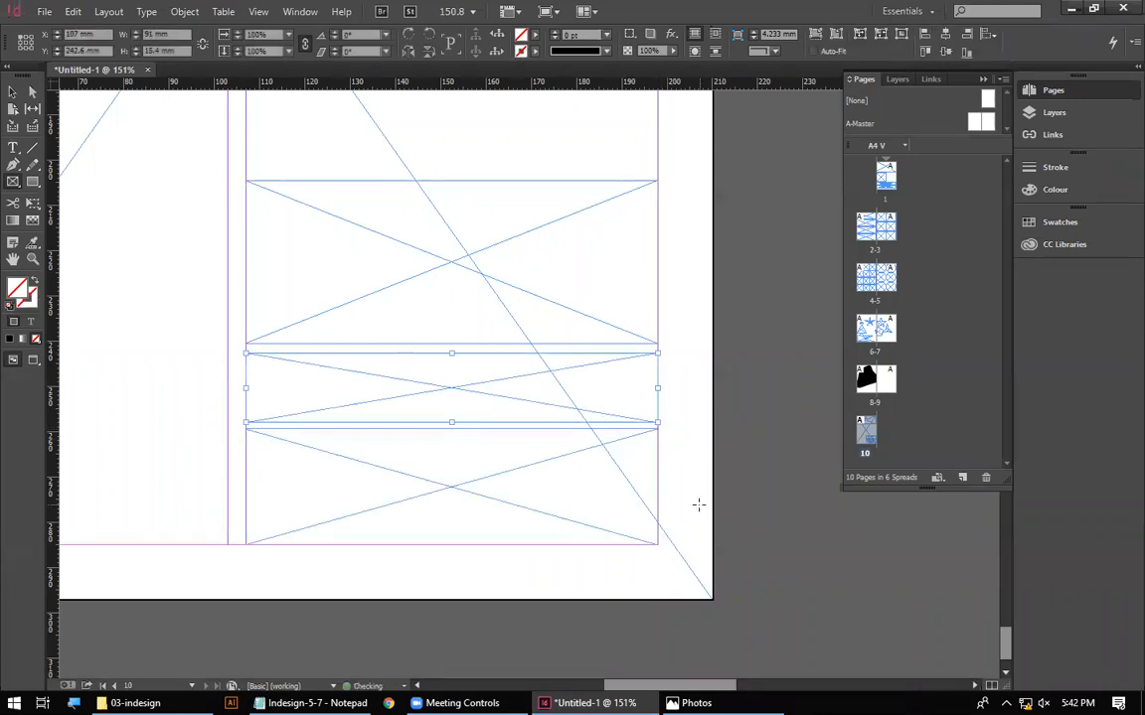
Deselect the narrow frame and review page 10's complete frame layout against the reference magazine cover
left_click(12, 91)
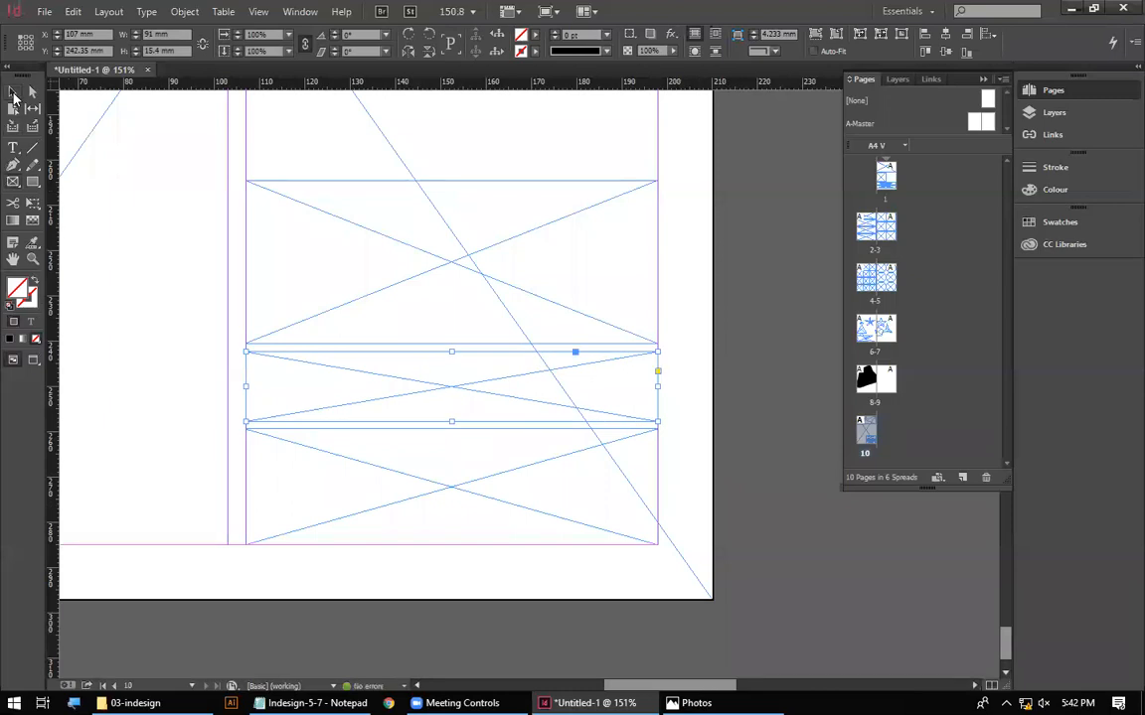
left_click(783, 331)
key("ctrl+minus")
key("ctrl+minus")
key("ctrl+minus")
key("ctrl+minus")
key("ctrl+minus")
key("ctrl+minus")
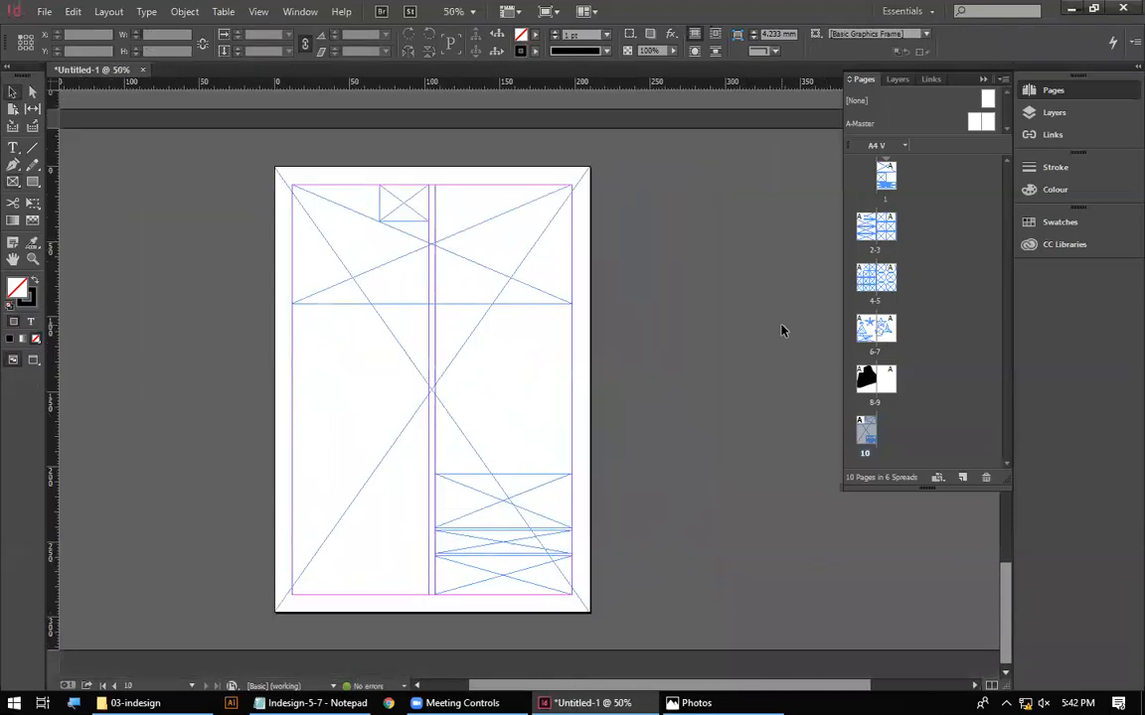
left_click_drag(344, 403, 595, 634)
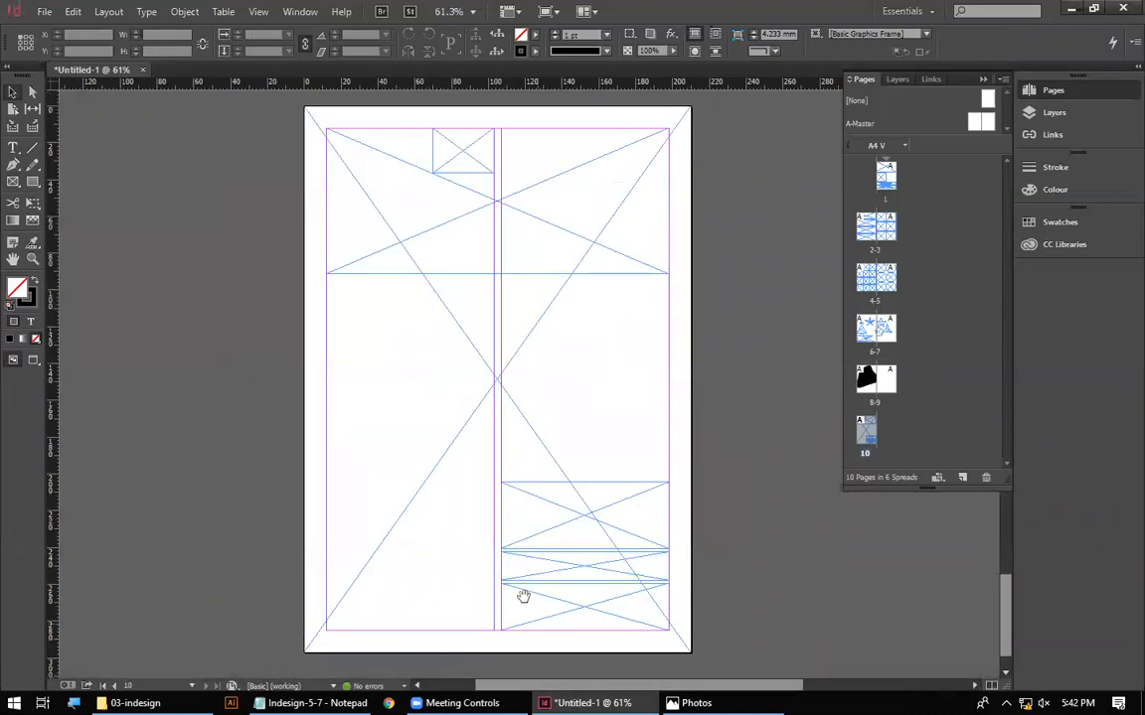
left_click_drag(521, 595, 524, 563)
scroll(532, 514, "up", 3)
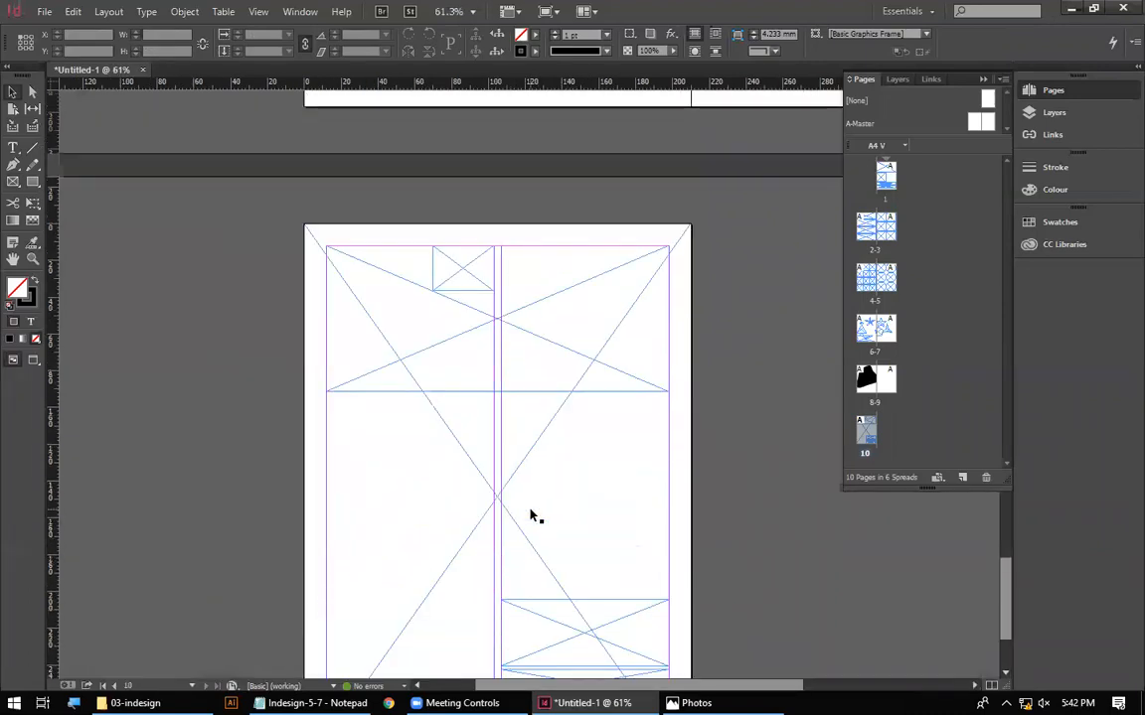
scroll(532, 514, "down", 2)
left_click(677, 702)
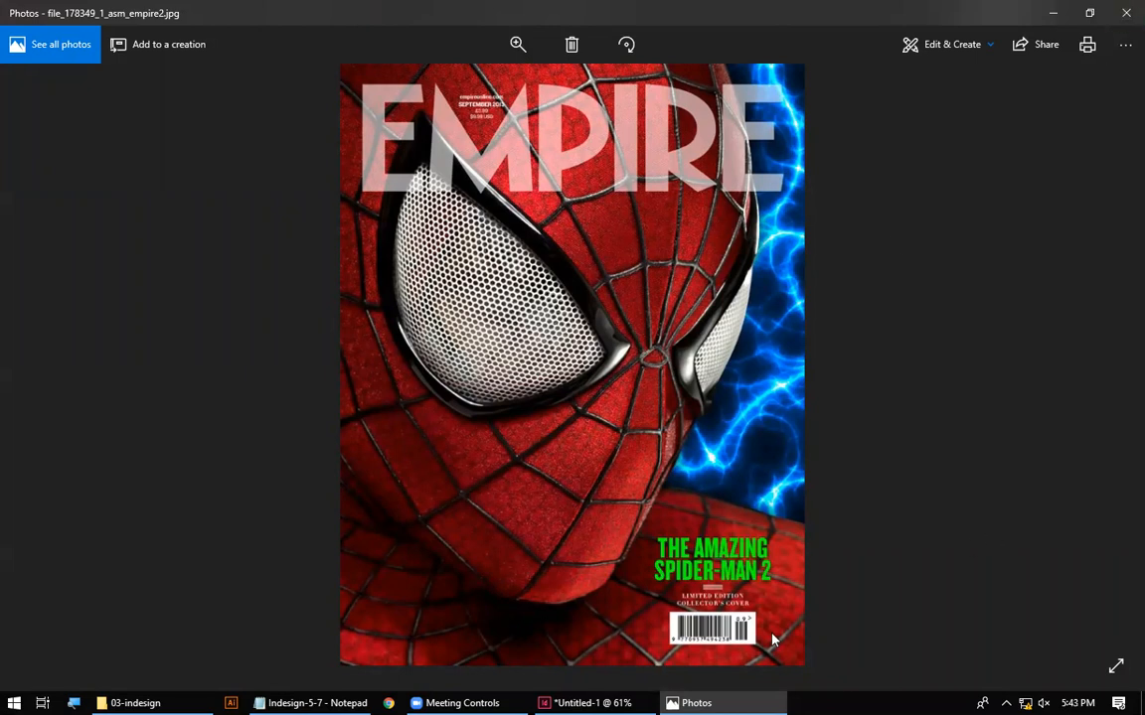
Switch to the Indesign-5-7 notes in Notepad and add a dashed separator line below the Text entry under Frames
left_click(311, 702)
scroll(139, 338, "down", 5)
left_click(97, 294)
left_click(100, 199)
type("------------------------------")
key("Return")
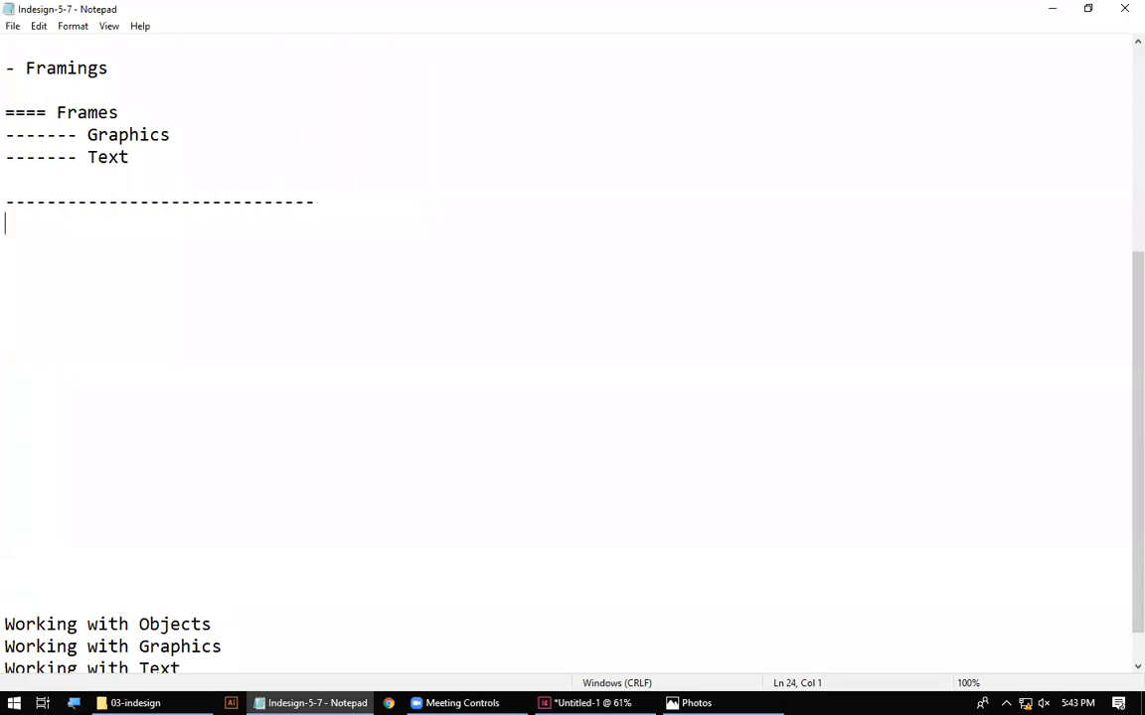
Add the topic "Placing" below the new separator in the class notes, with two blank lines above it
scroll(146, 369, "up", 5)
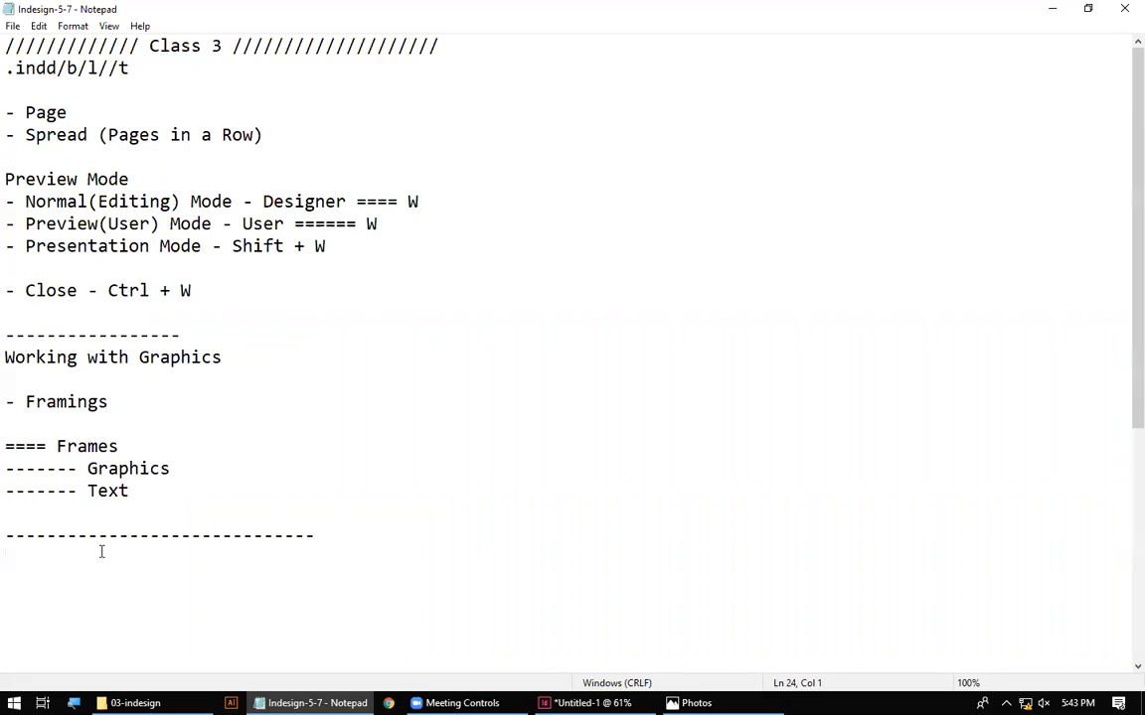
scroll(114, 553, "down", 4)
type("Pla")
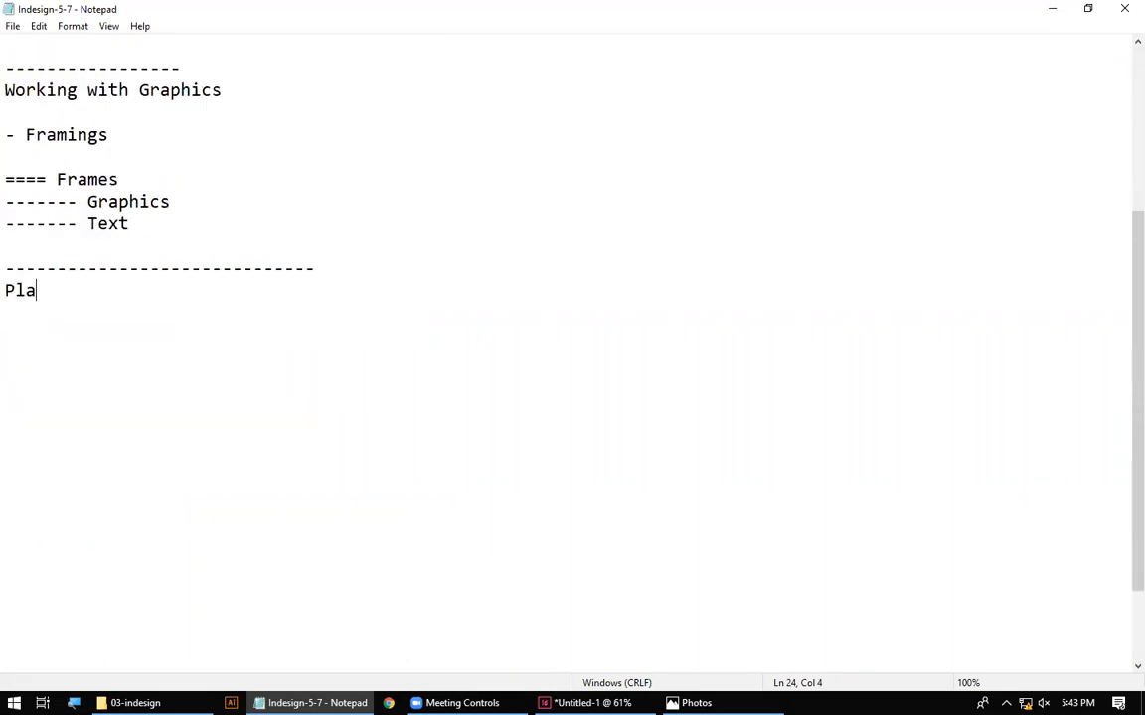
type("cing")
left_click(6, 290)
key("Return")
key("Return")
key("Up")
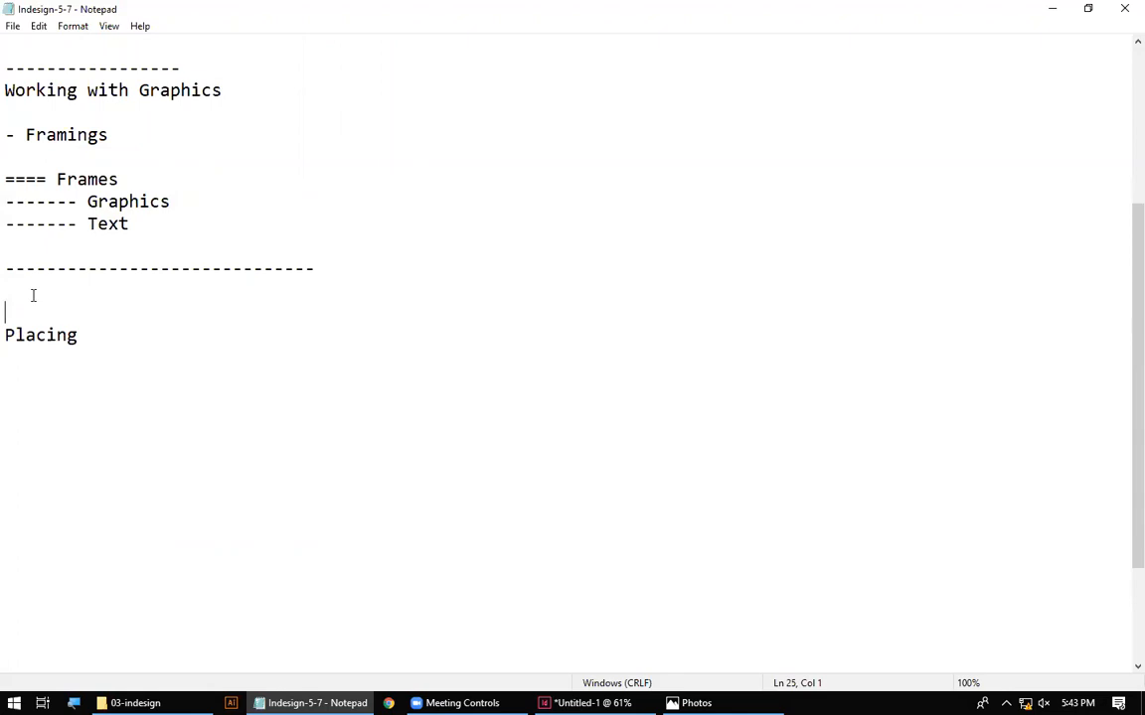
Insert the heading "ADD PAGES" directly under the separator, above the Placing topic, followed by a line break
left_click(33, 296)
type("ADD PAGES")
key("Return")
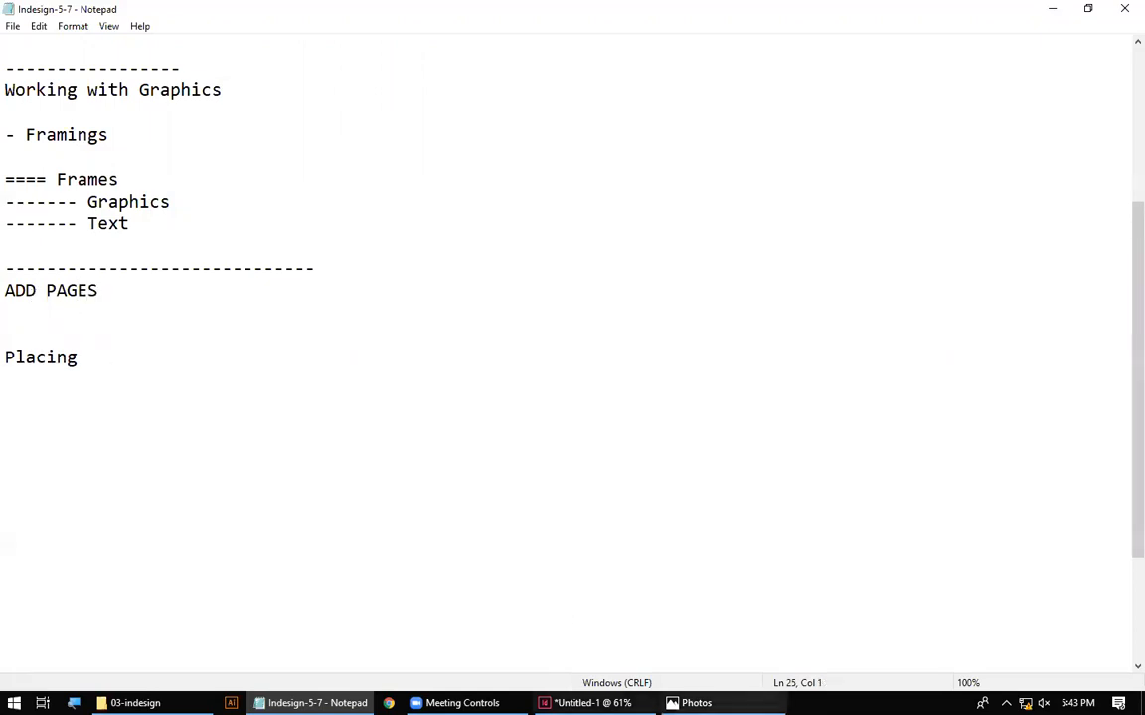
Switch to the InDesign document, zoom out to view its spreads, and reopen the Pages panel with a taller height
left_click(587, 703)
scroll(611, 398, "up", 4)
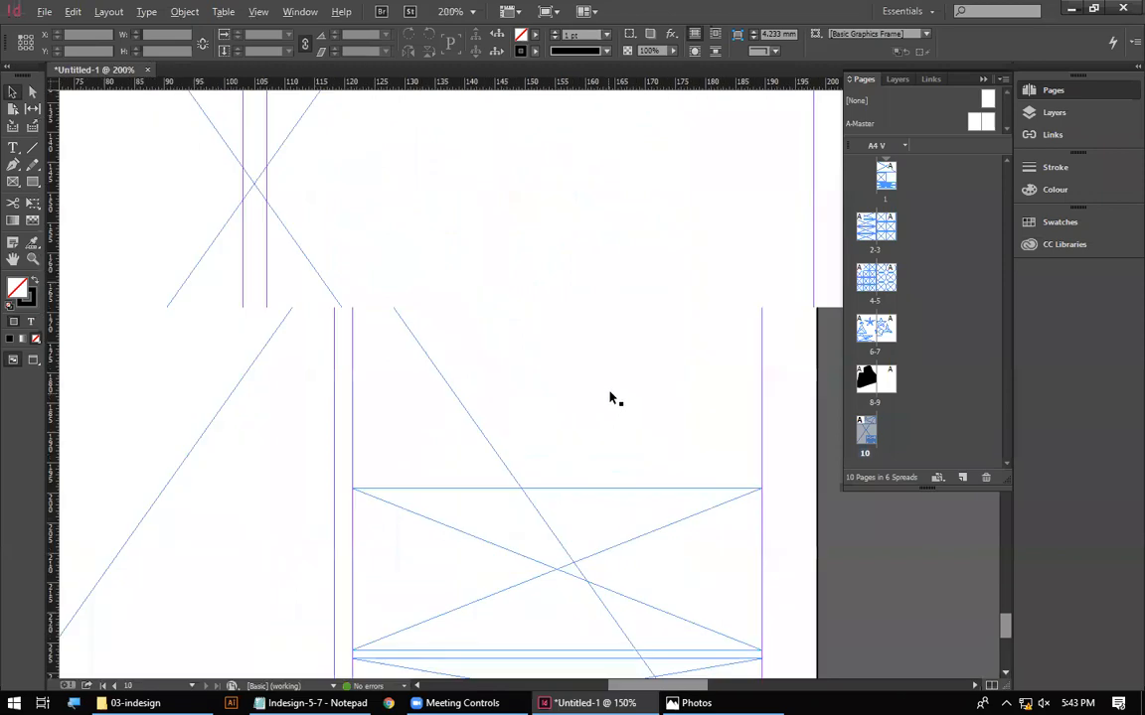
scroll(613, 396, "down", 6)
left_click(983, 79)
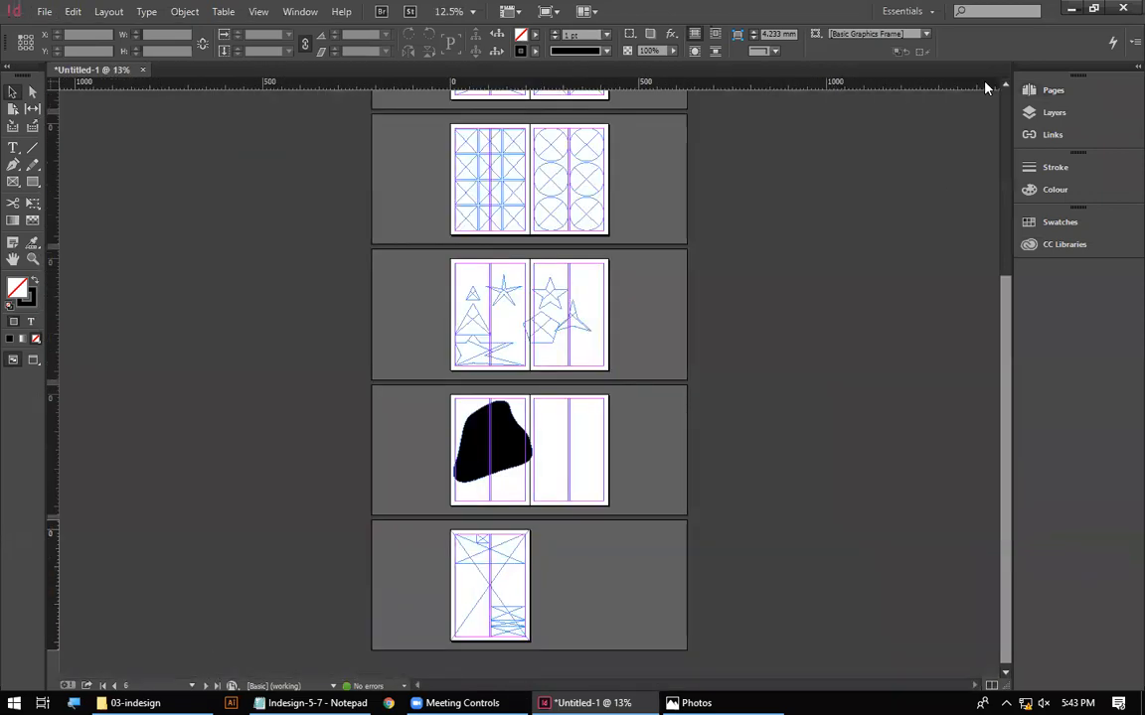
left_click(300, 11)
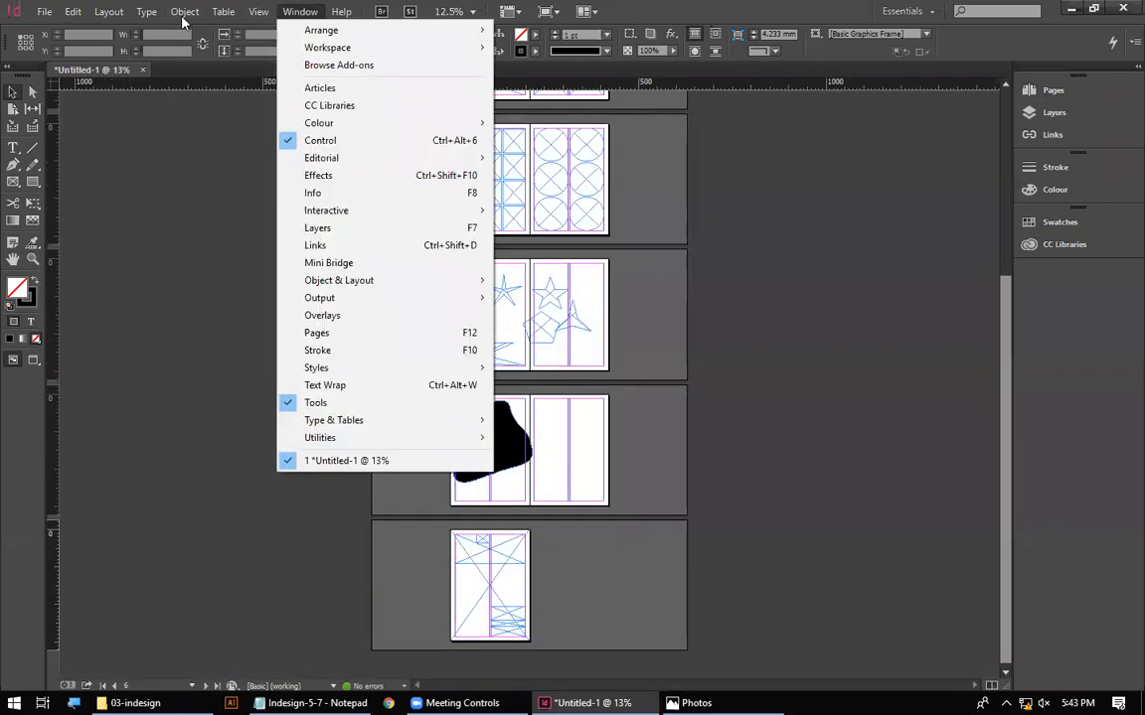
left_click(334, 338)
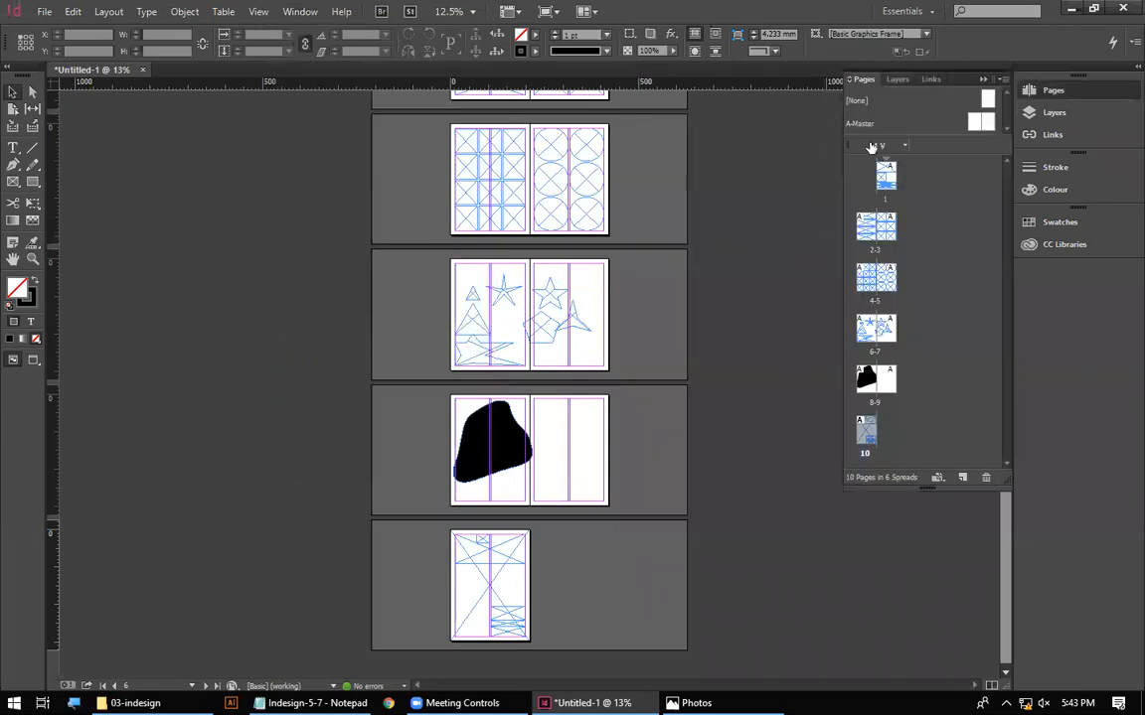
left_click_drag(919, 485, 919, 628)
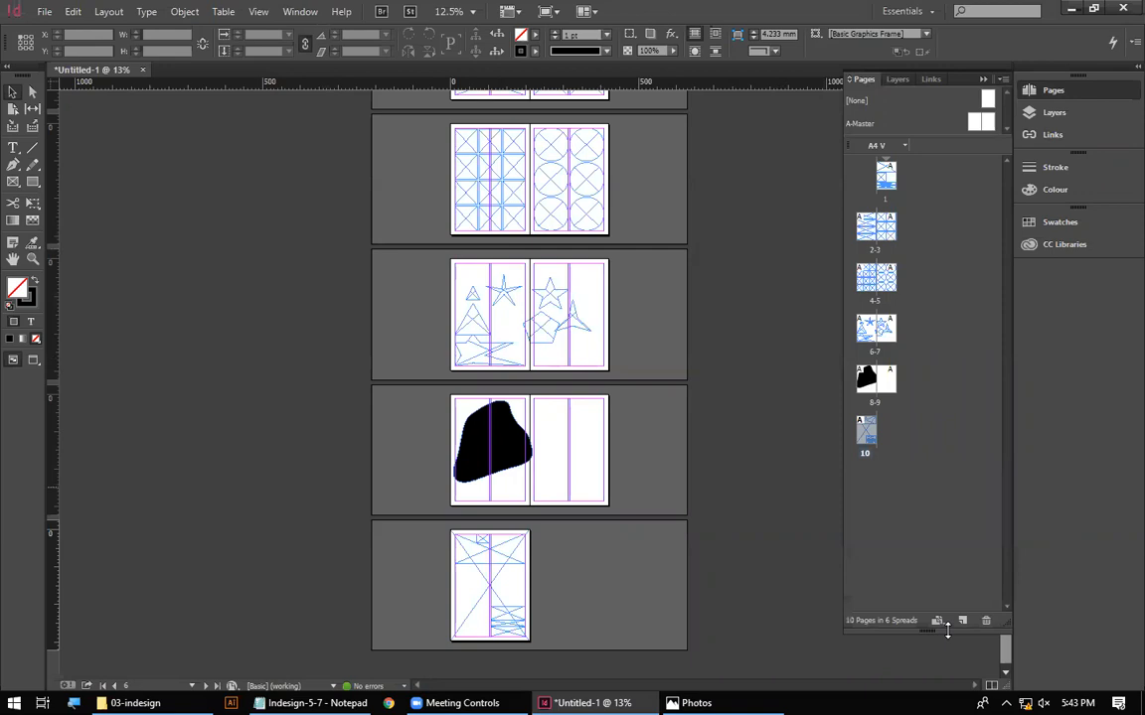
Add four new pages after page 10, one at a time
left_click(871, 298)
left_click(867, 427)
left_click(961, 622)
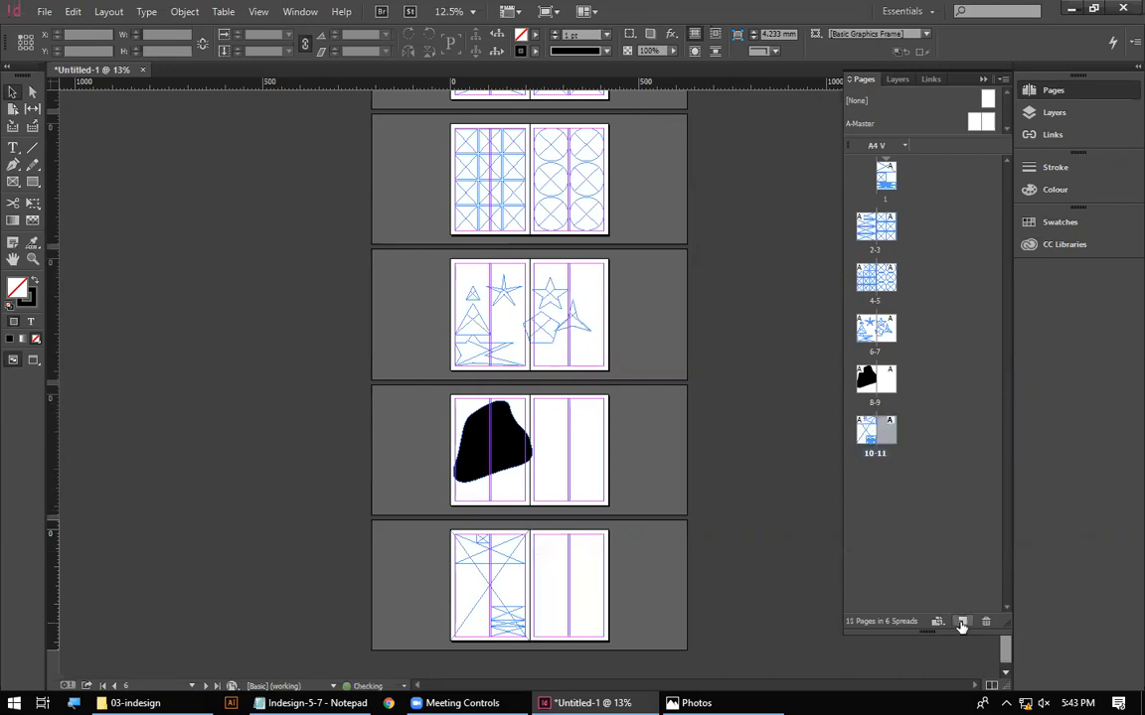
left_click(961, 622)
left_click(961, 622)
left_click(961, 622)
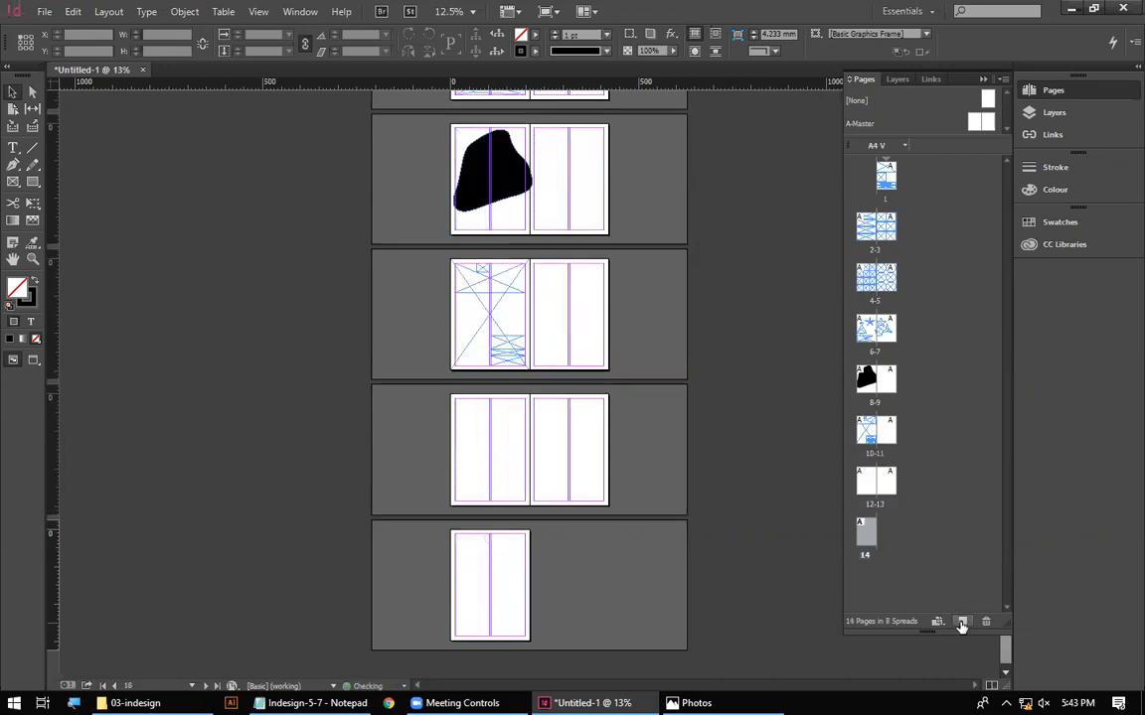
Delete the blank pages 11 to 14 from the document
left_click(889, 429, "shift")
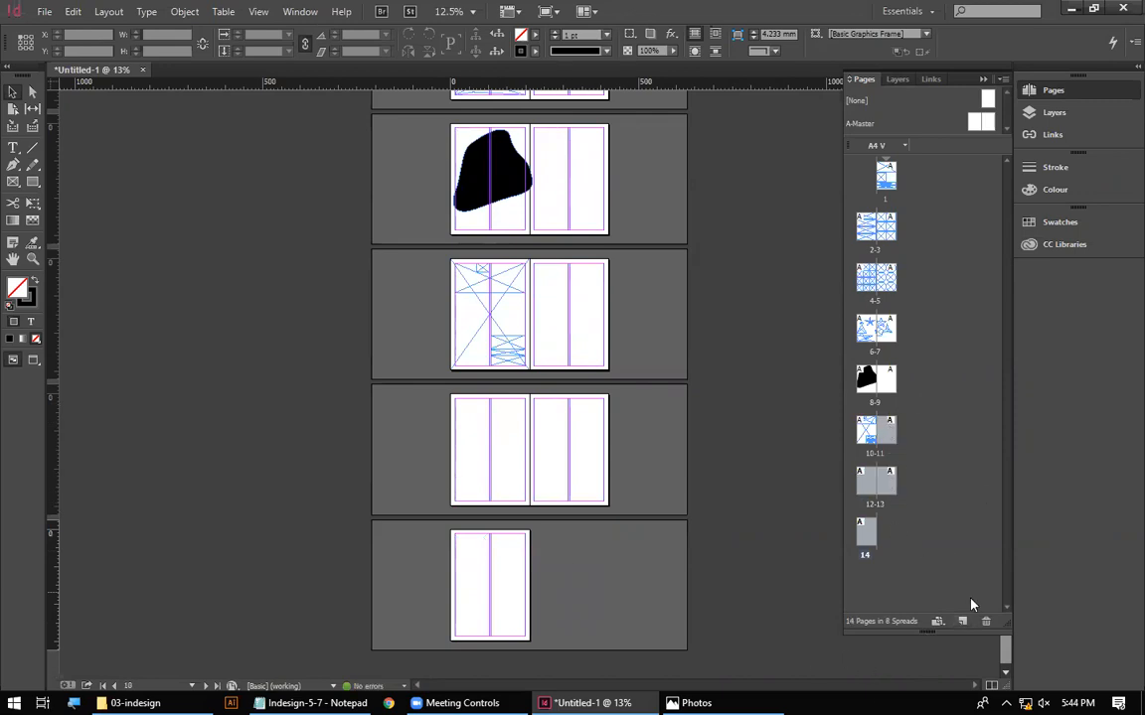
left_click(985, 622)
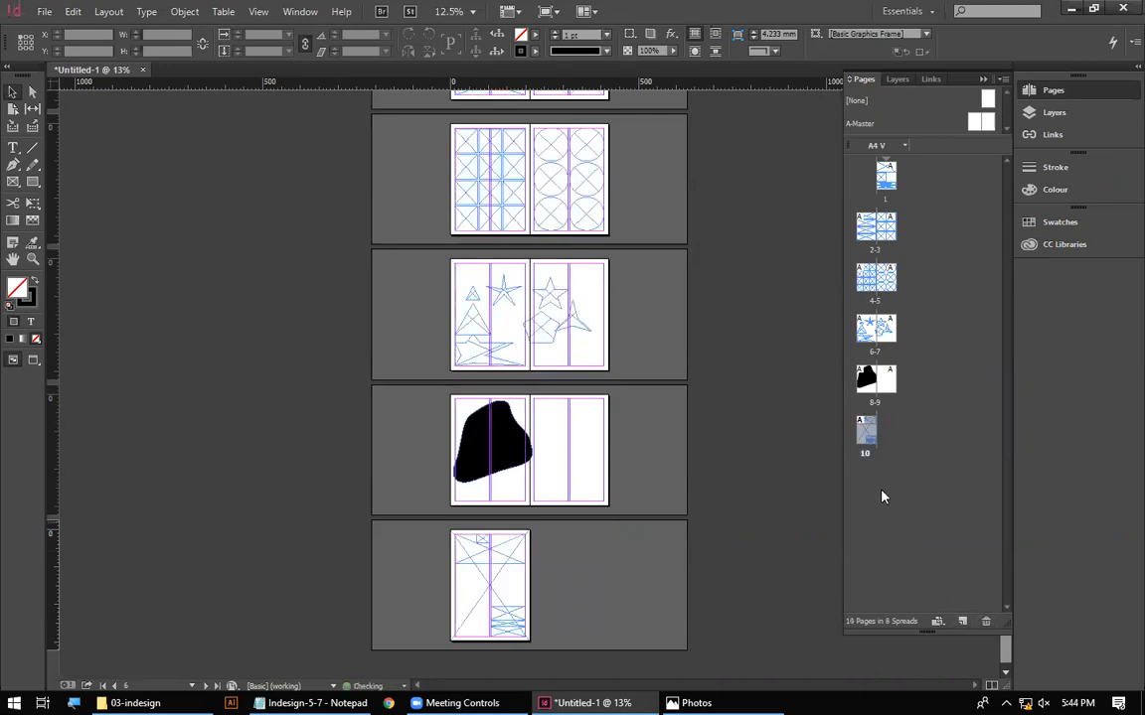
left_click(963, 623, "alt")
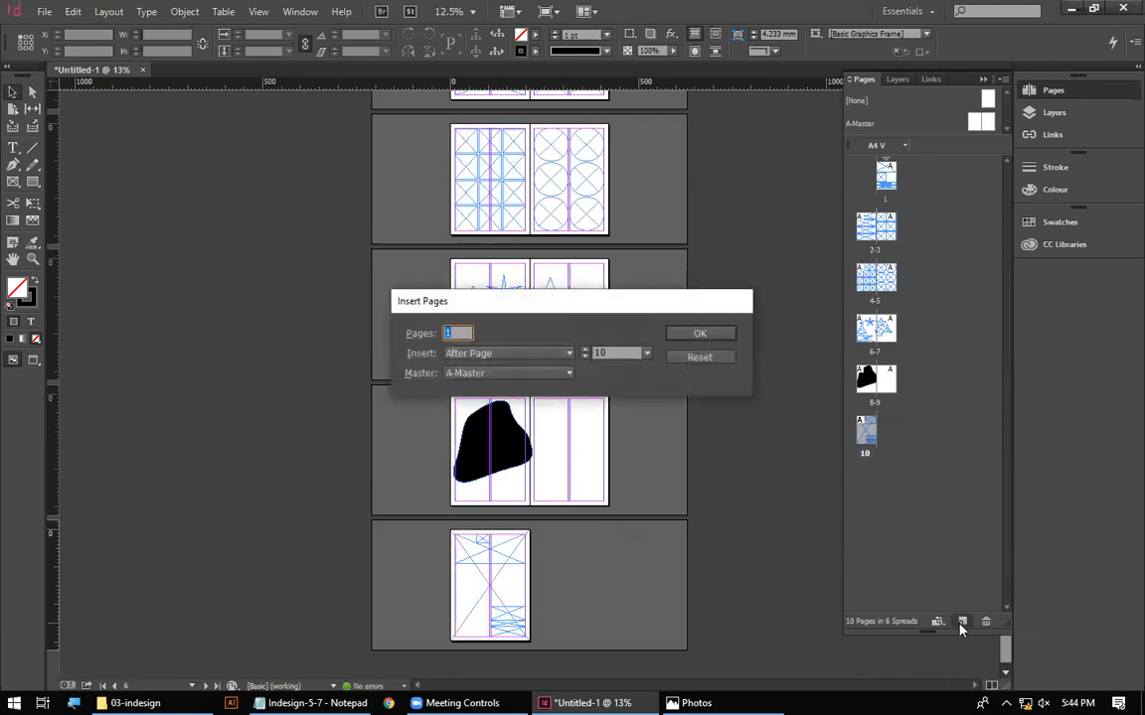
left_click(700, 358)
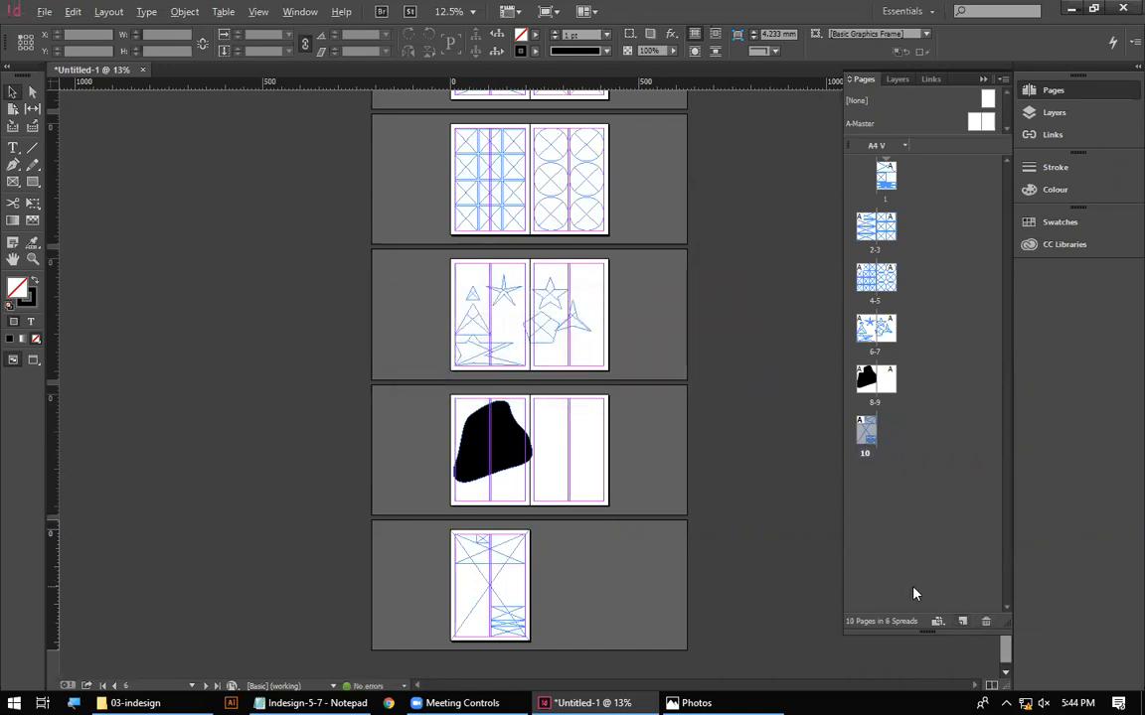
left_click(961, 623, "alt")
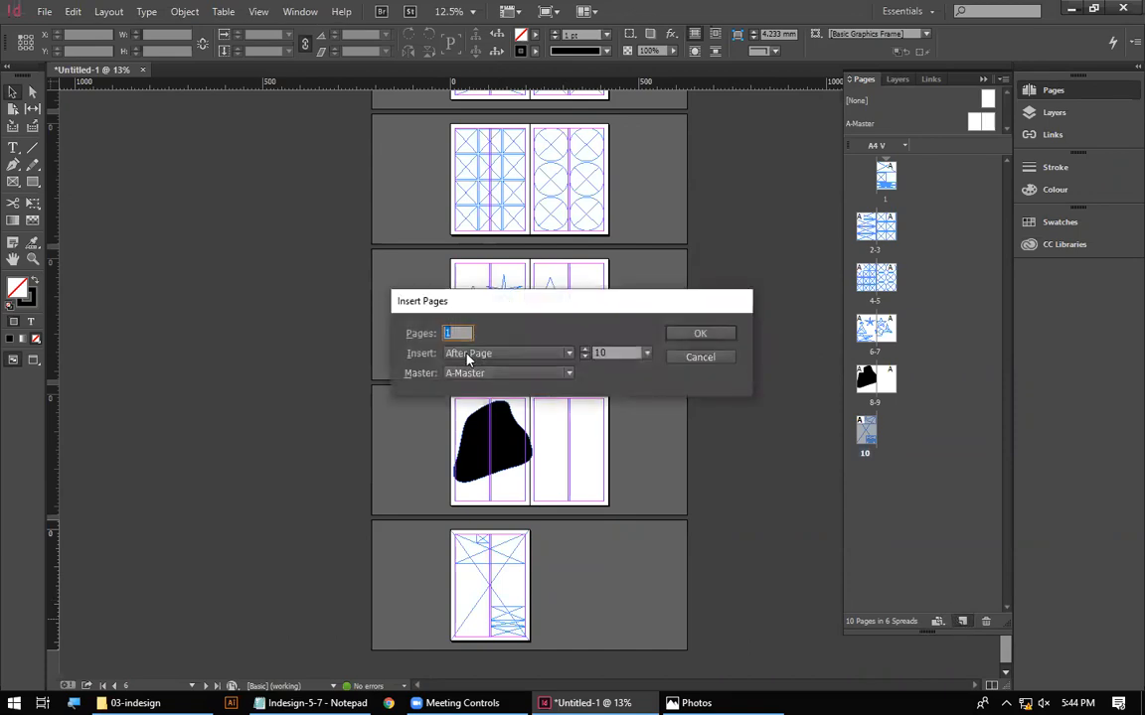
left_click(700, 358)
Insert 4 pages based on A-Master at the end of the document, select spread 12-13, and collapse the Pages panel
left_click(109, 12)
mouse_move(228, 31)
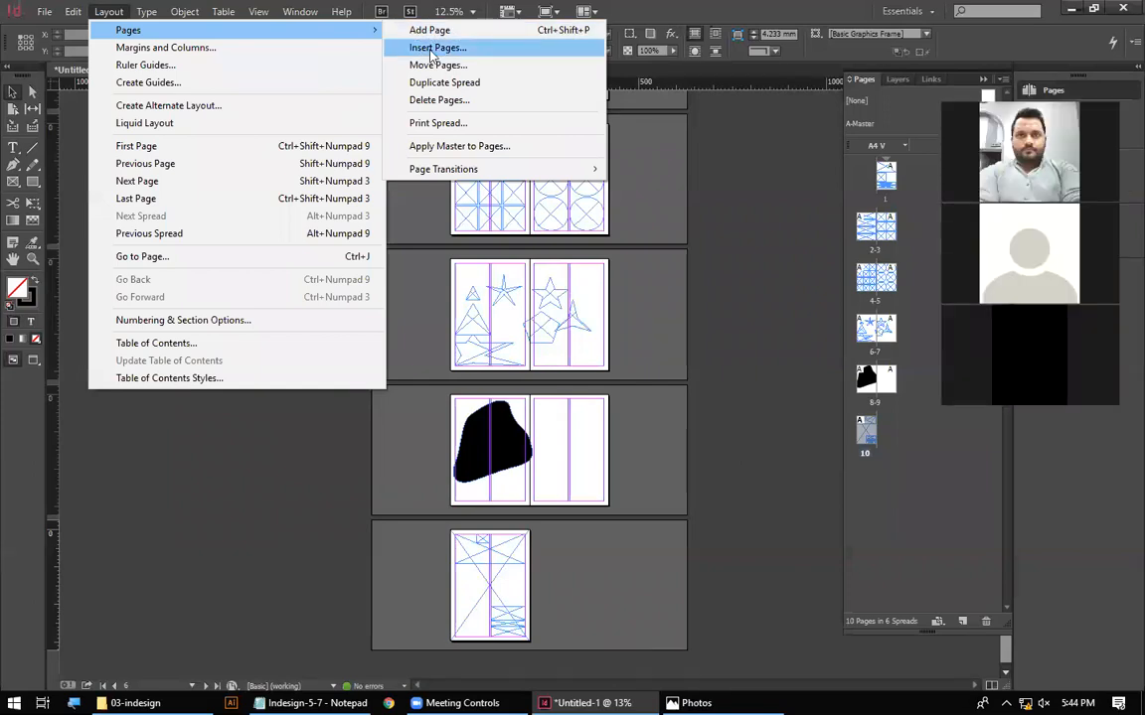
left_click(447, 49)
left_click_drag(525, 312, 224, 170)
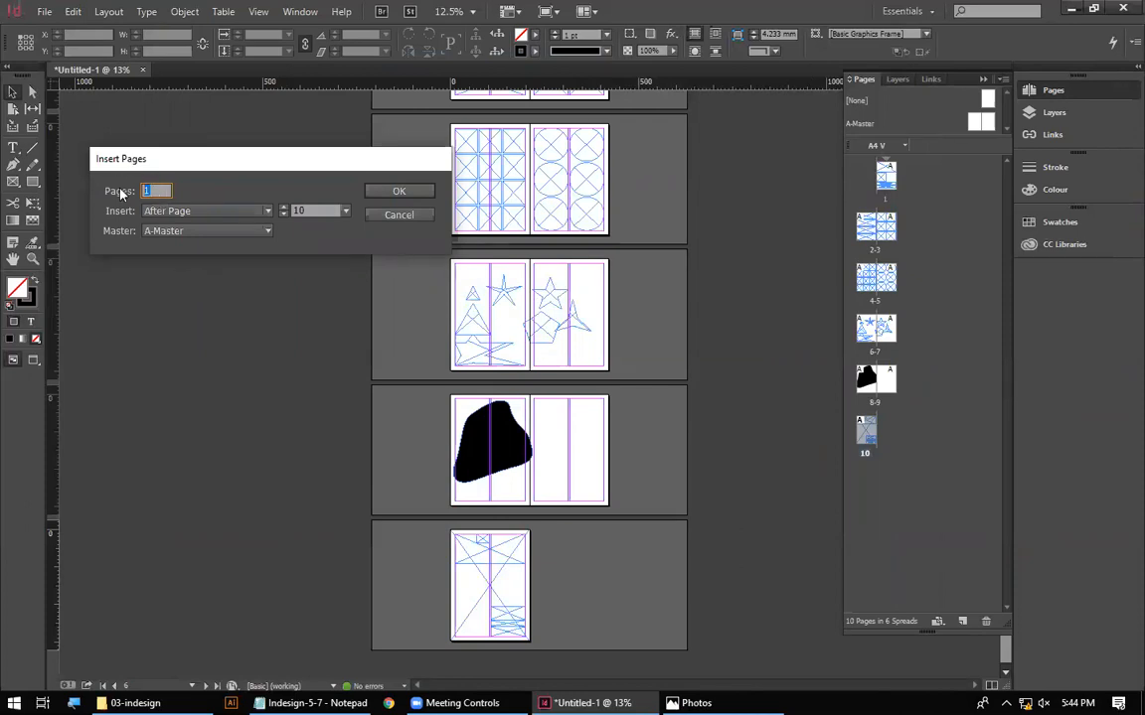
type("4")
left_click(178, 212)
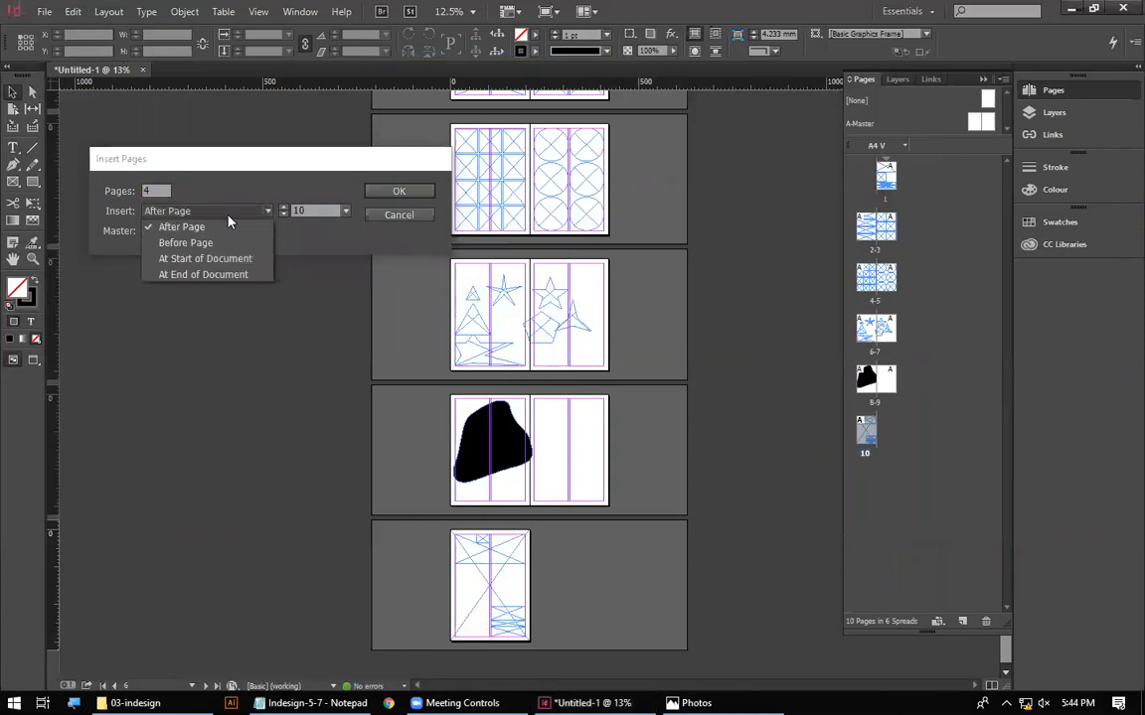
left_click(316, 211)
left_click(202, 212)
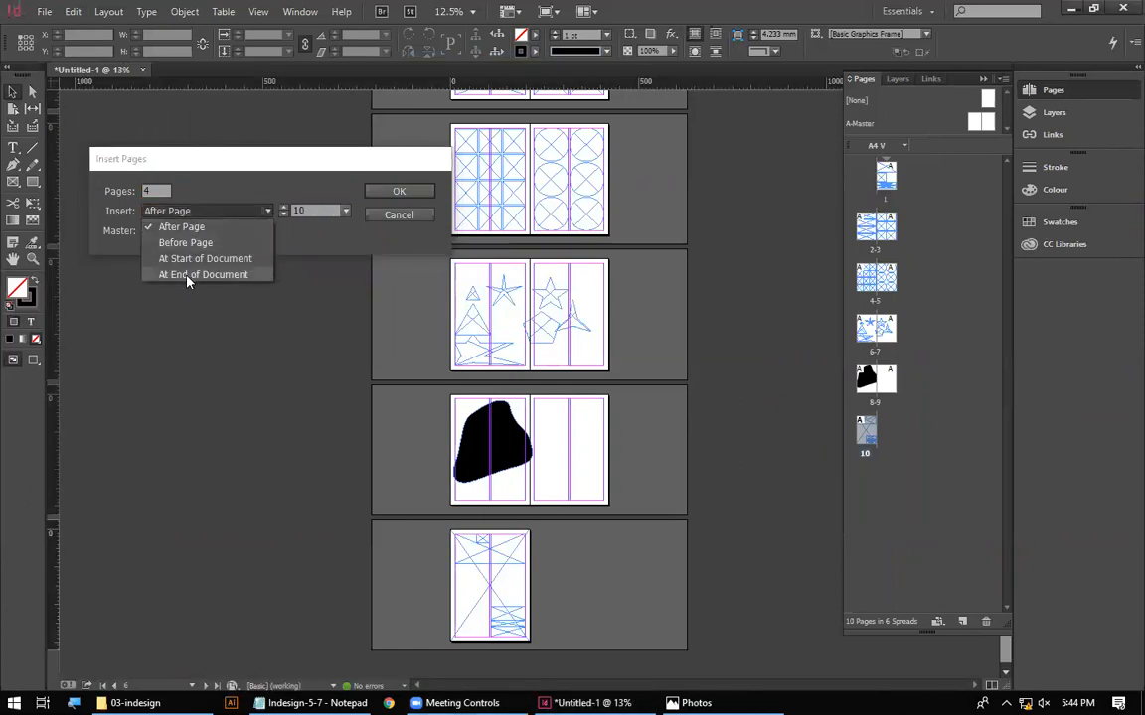
left_click(224, 275)
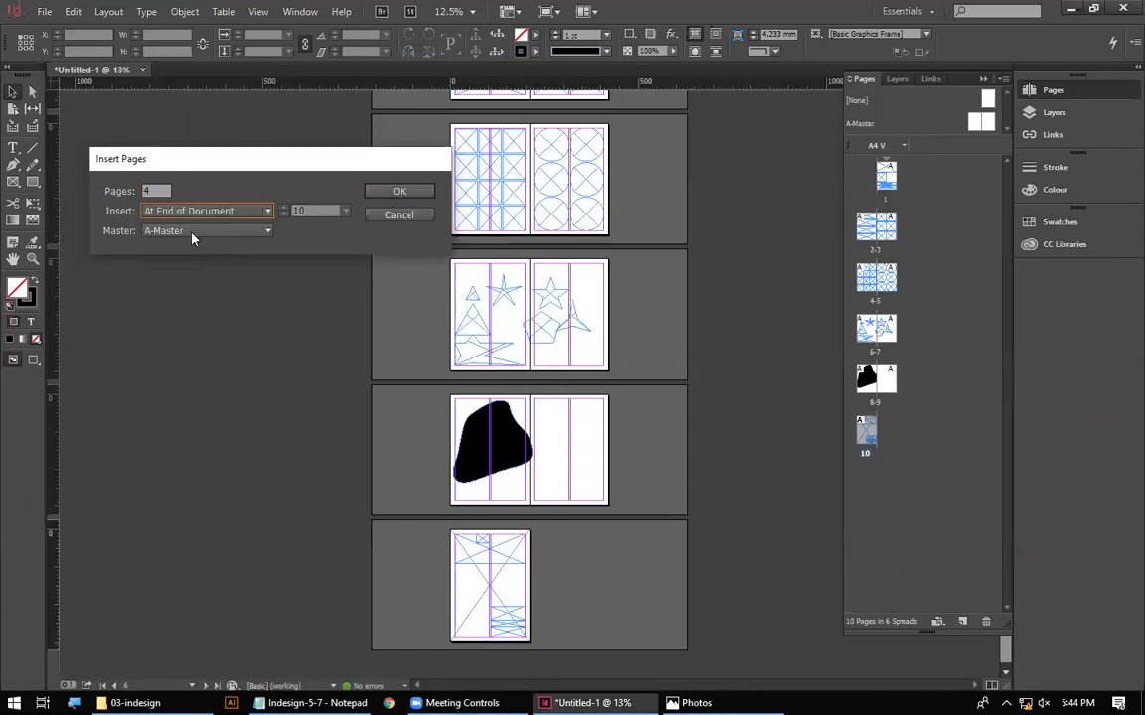
left_click(398, 191)
left_click(875, 503)
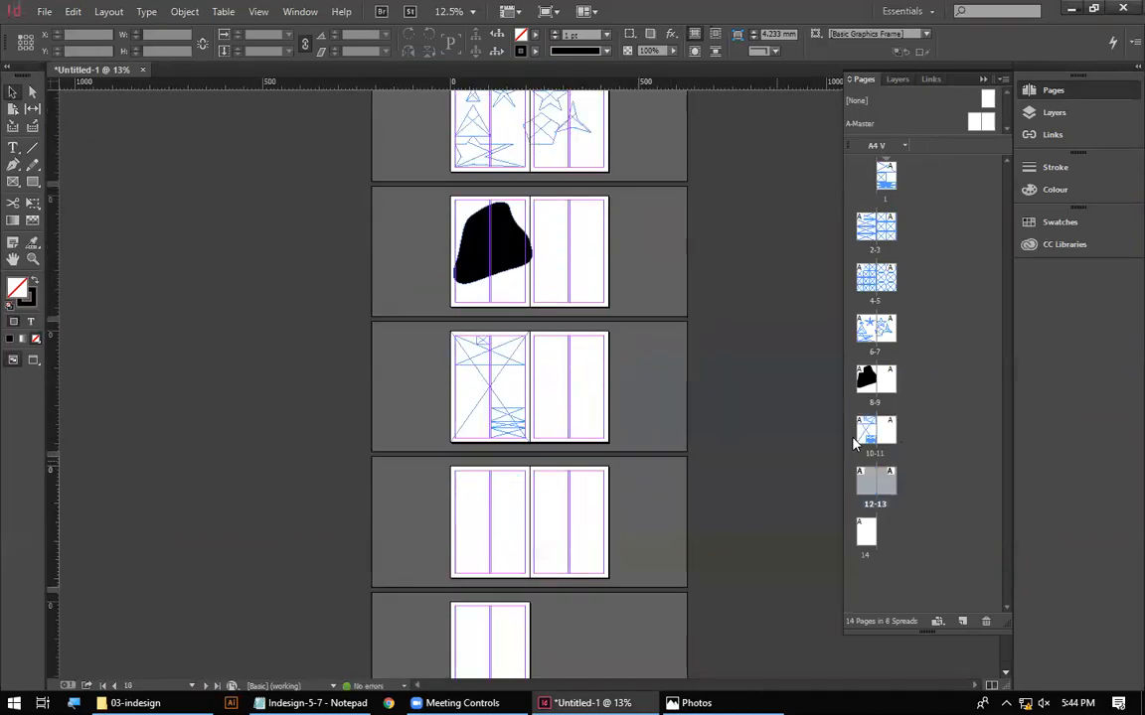
left_click(983, 79)
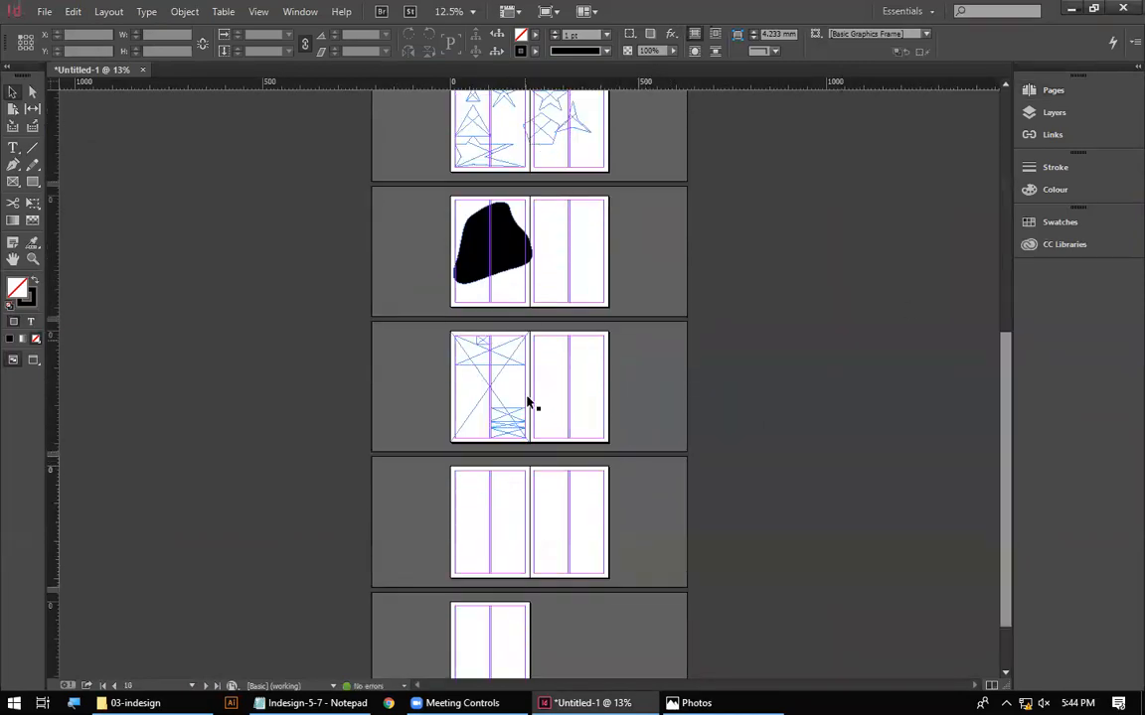
scroll(528, 403, "up", 5)
In the Notepad notes, remove the extra blank line, change the Placing heading to "Images Placing" and start a dash item beneath it
left_click(311, 702)
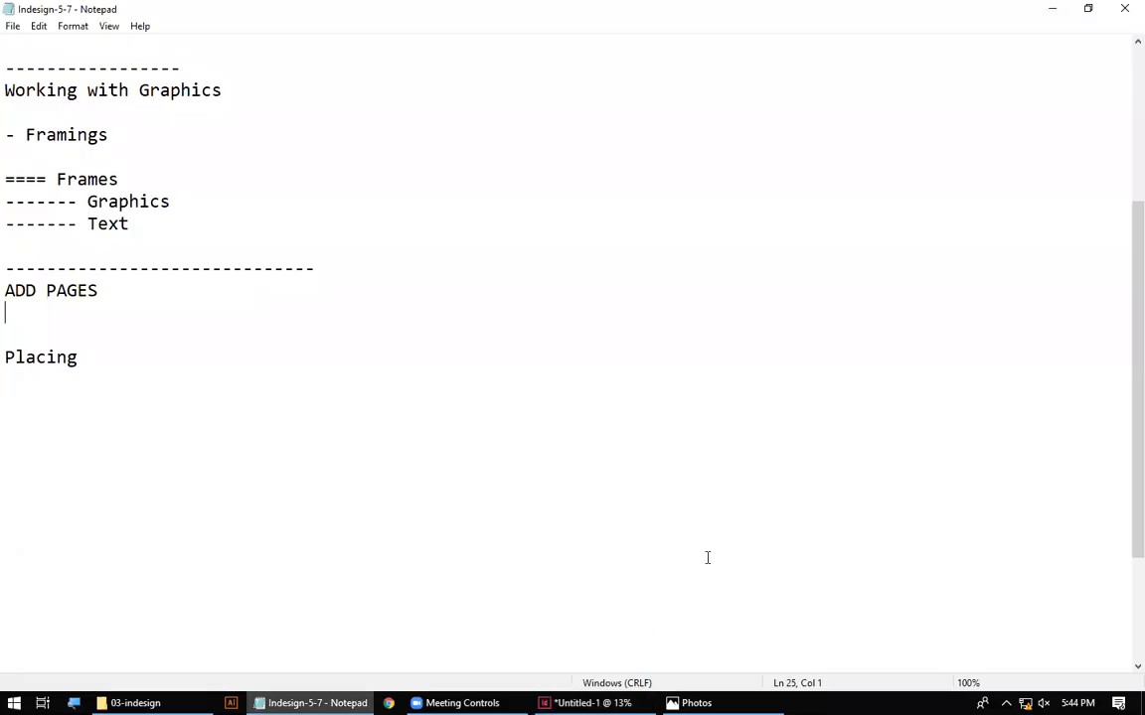
key("Delete")
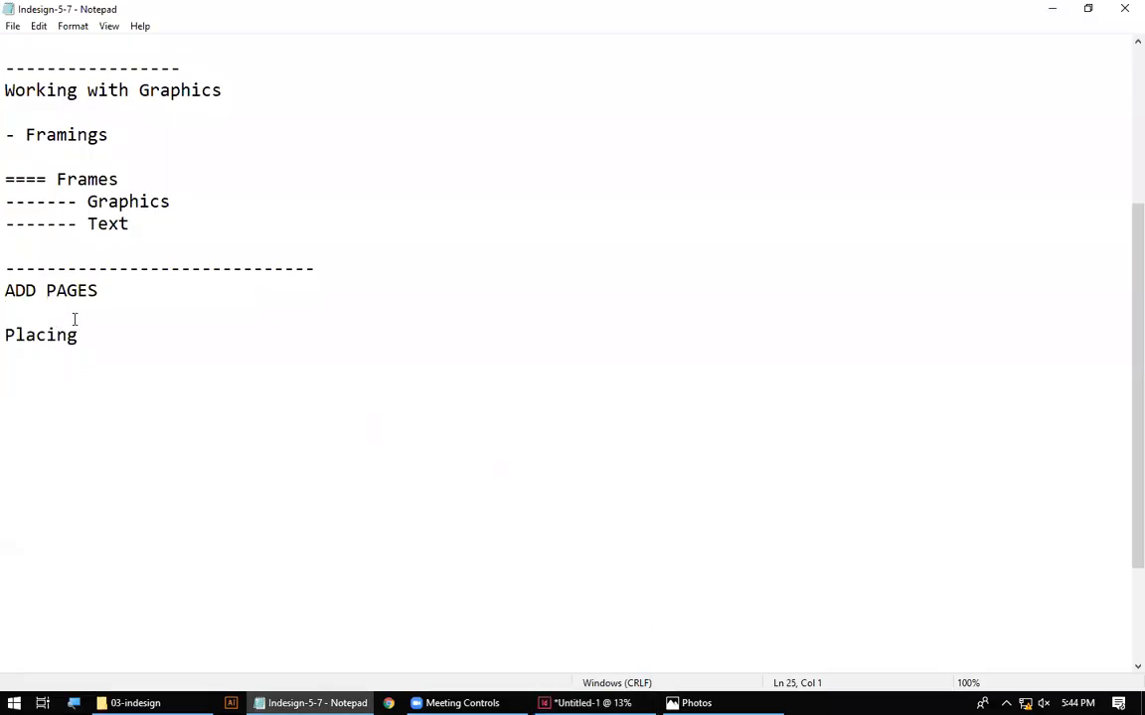
key("Down")
key("Down")
type("-")
key("Up")
key("Left")
key("Left")
type("Images")
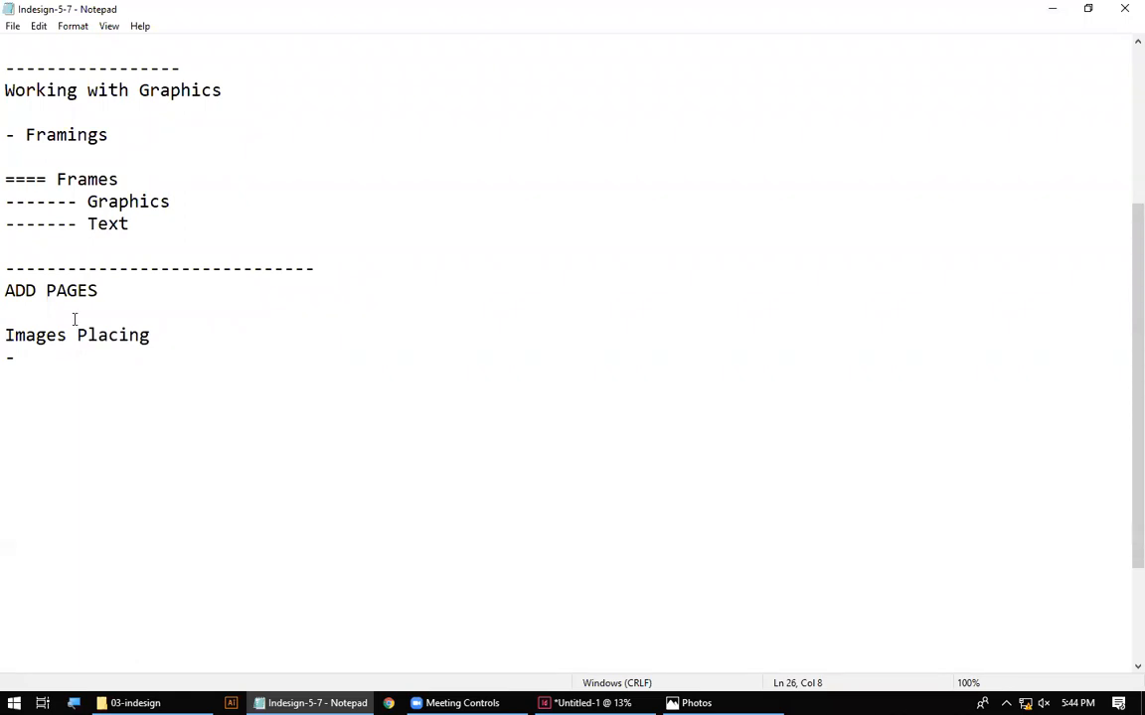
Write "Single Image Place into Single Frame" as the dash item under the Images Placing heading
left_click(156, 360)
type("Single Image in")
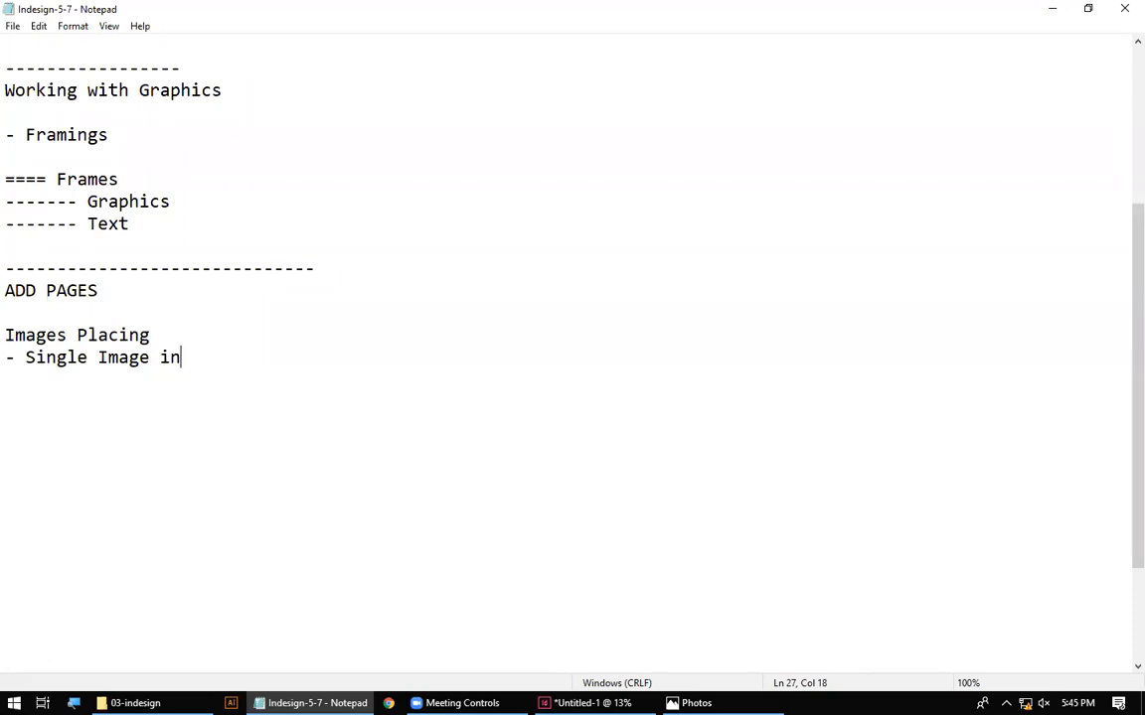
type("to Single Frame")
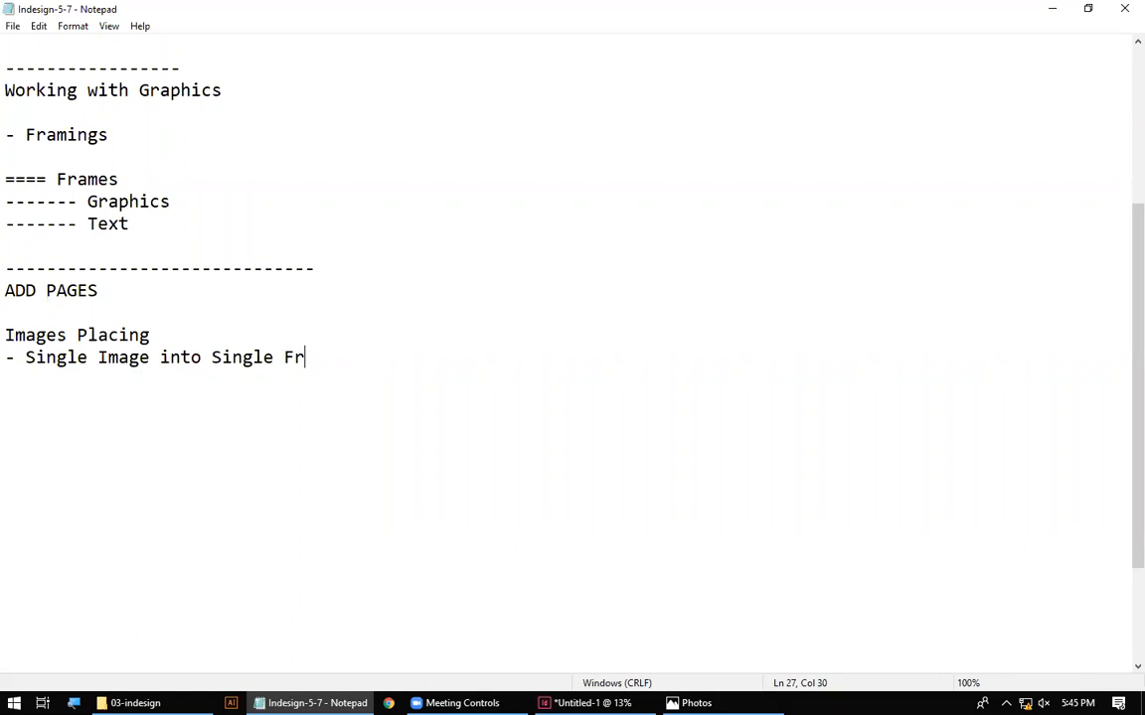
key("ctrl+Left")
key("ctrl+Left")
key("ctrl+Left")
type("Place")
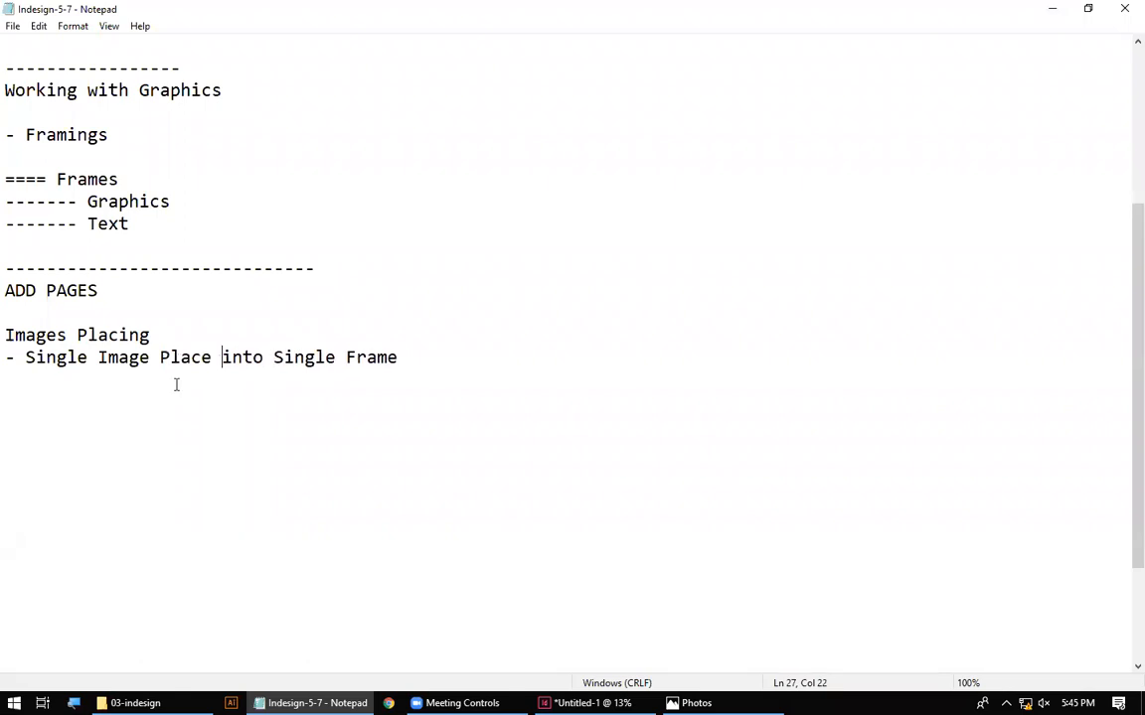
Switch to InDesign and select the full-page graphic frame on page 10
left_click(586, 702)
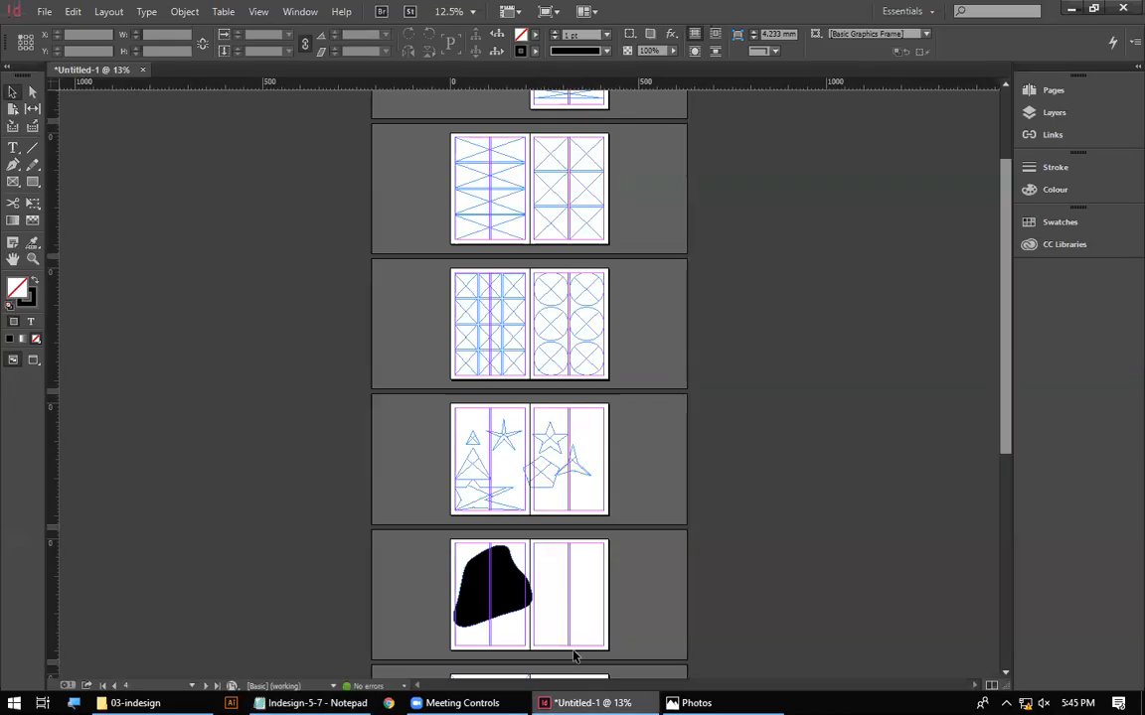
scroll(686, 546, "down", 5)
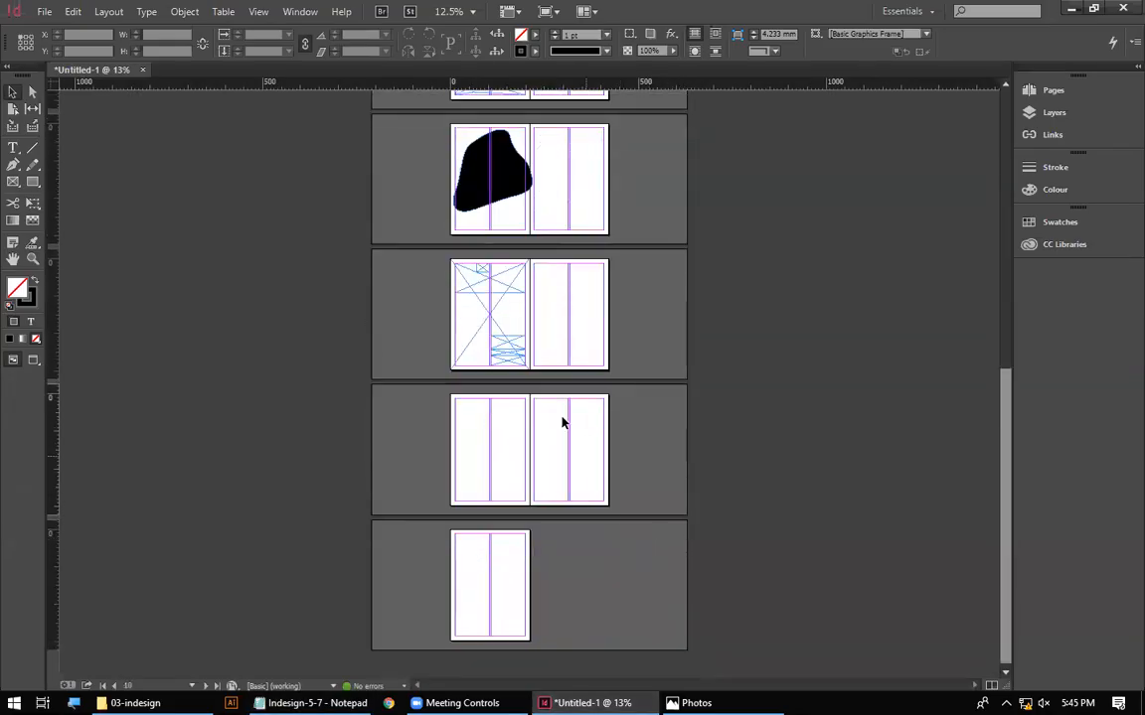
left_click_drag(450, 253, 572, 395)
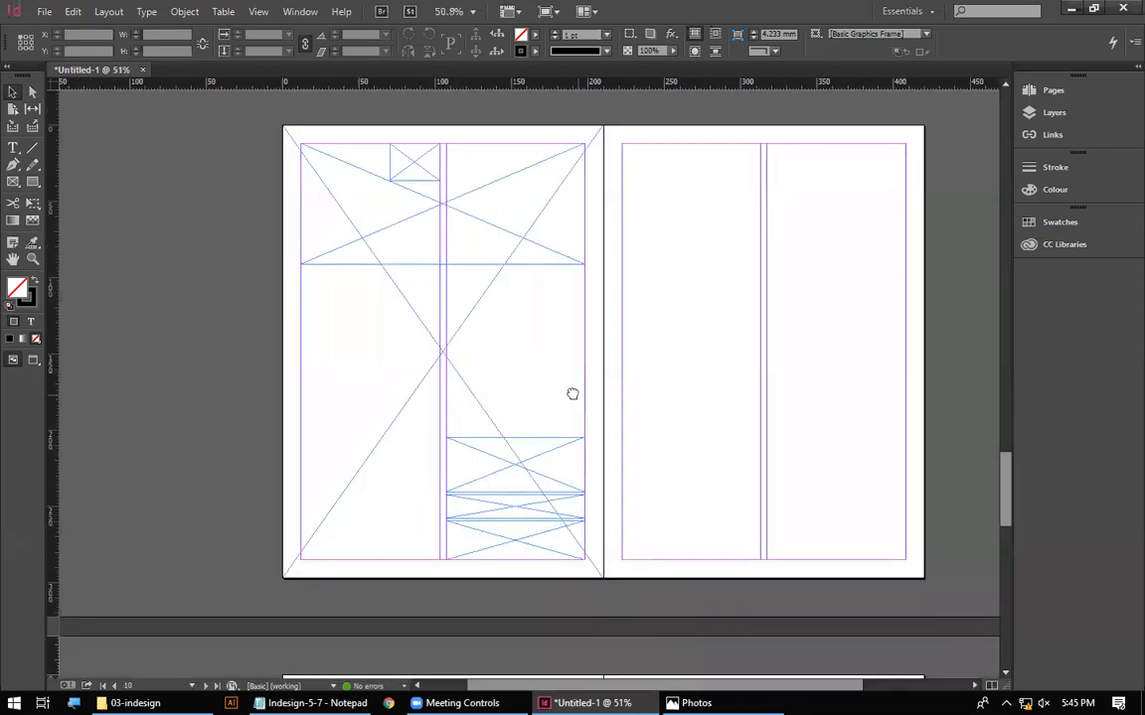
left_click(324, 472)
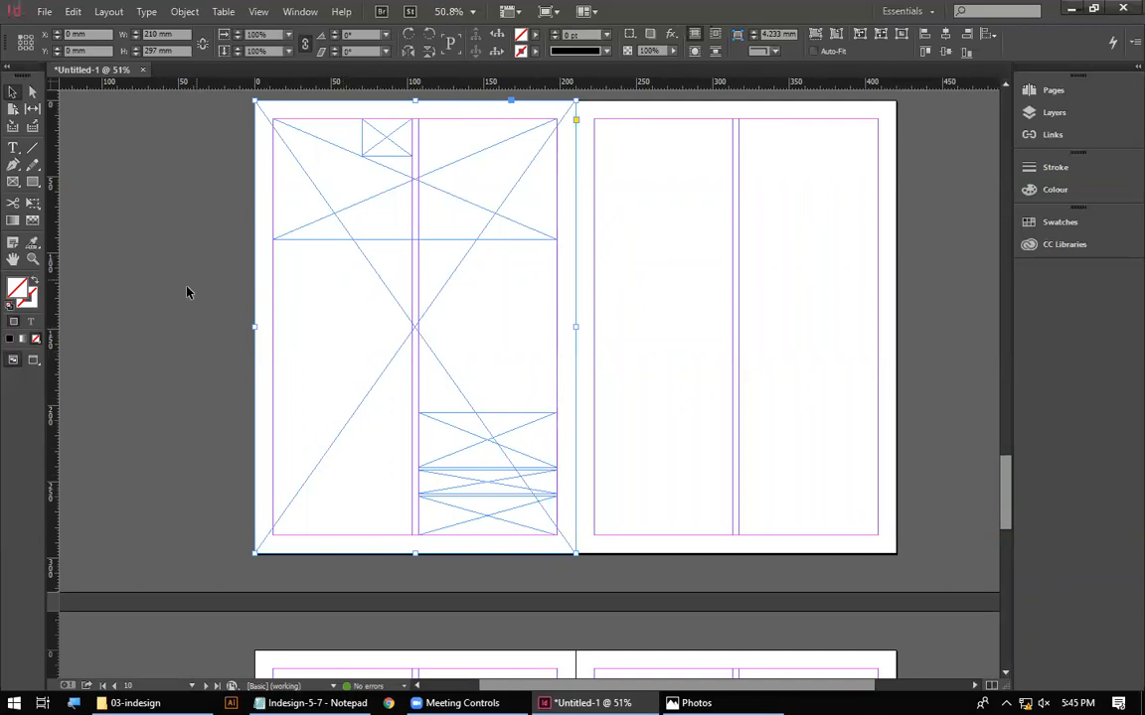
Place the 2009-renault-megane-trophy banner image from Renault_Website > images > banners into the selected full-page frame
left_click(47, 12)
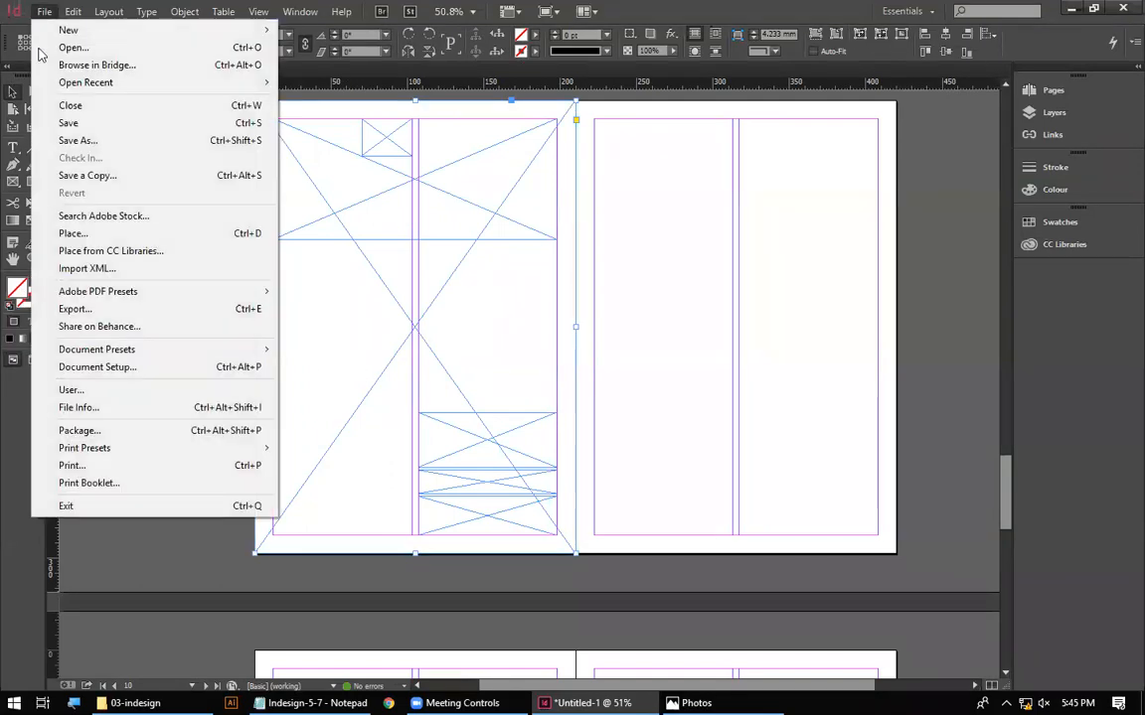
left_click(60, 210)
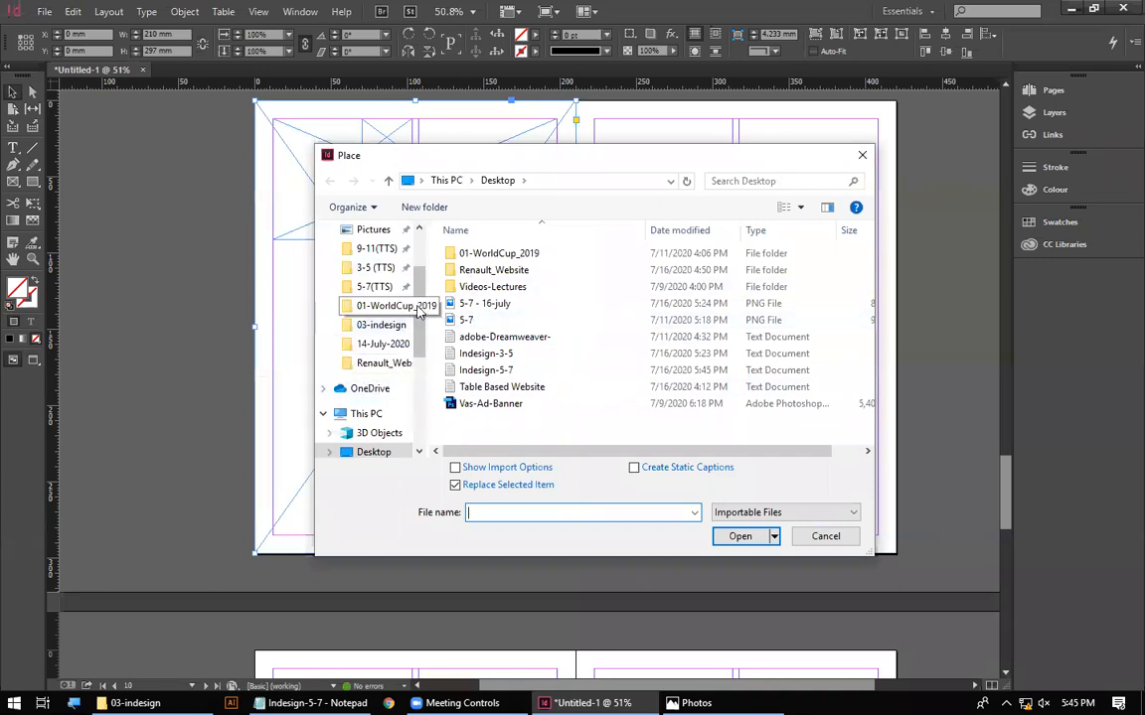
double_click(481, 269)
double_click(521, 253)
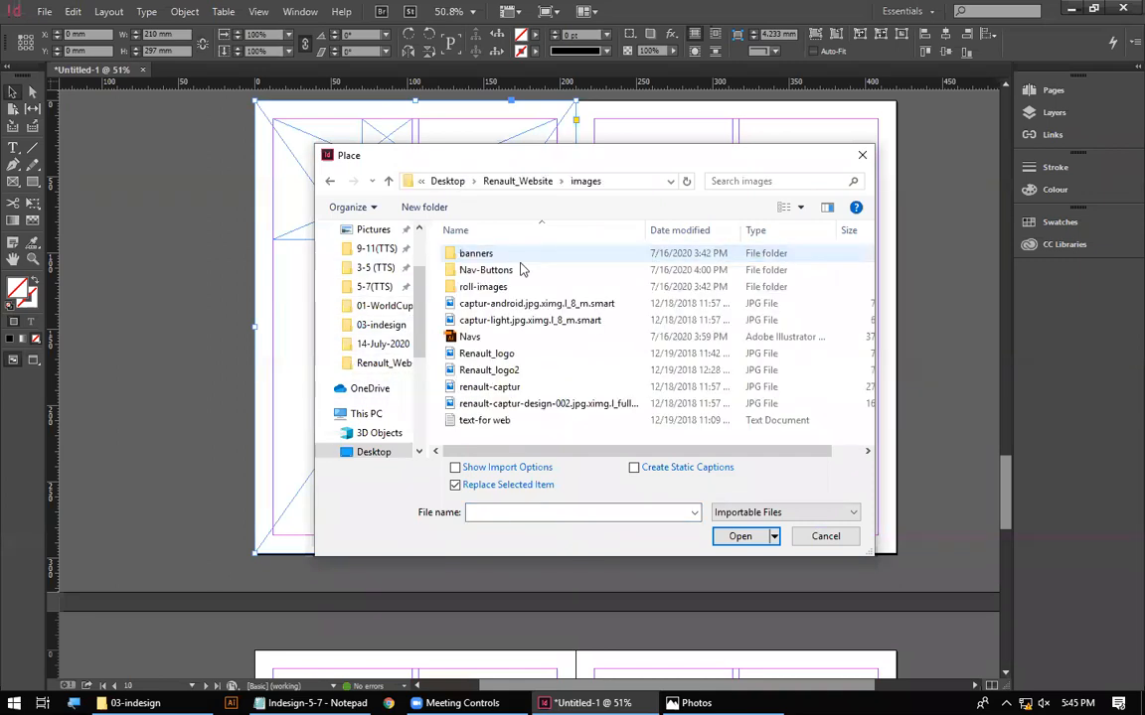
scroll(563, 350, "up", 4, "ctrl")
scroll(563, 350, "up", 4, "ctrl")
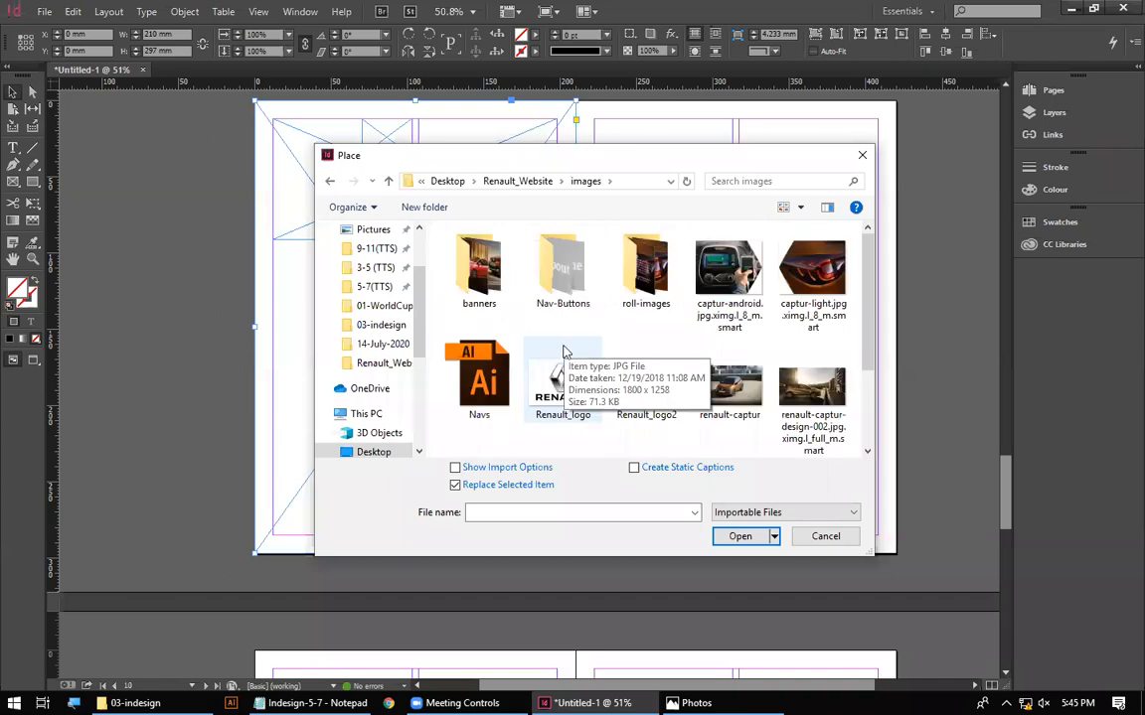
double_click(562, 350)
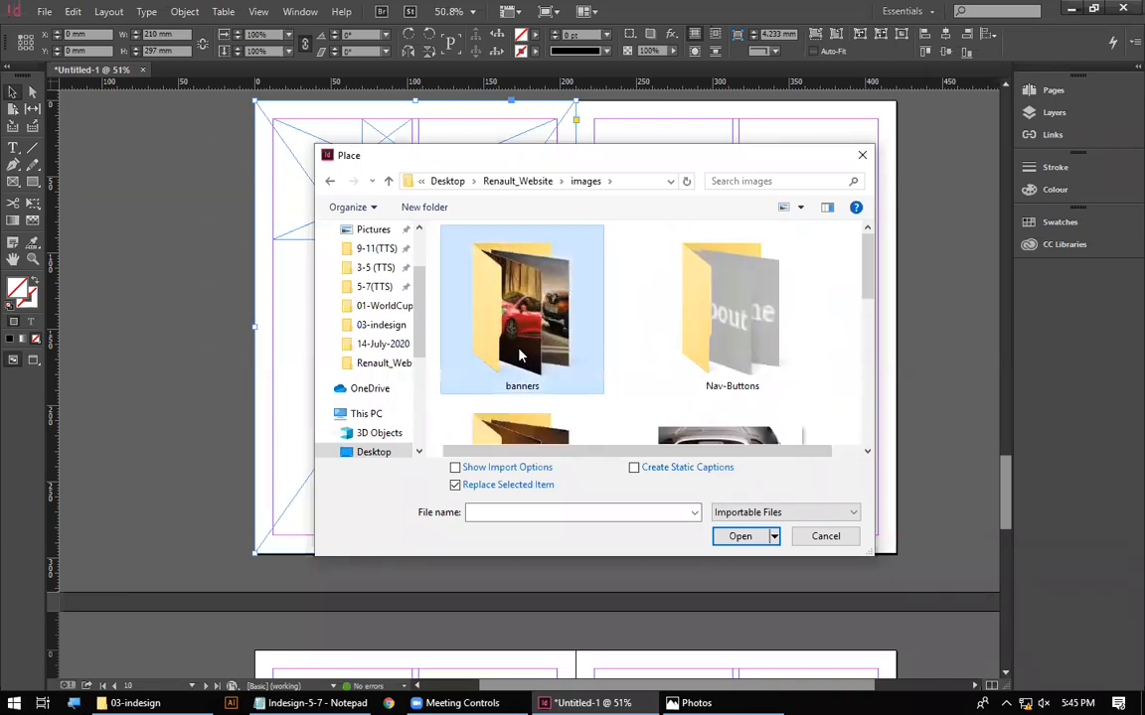
scroll(557, 355, "up", 2, "ctrl")
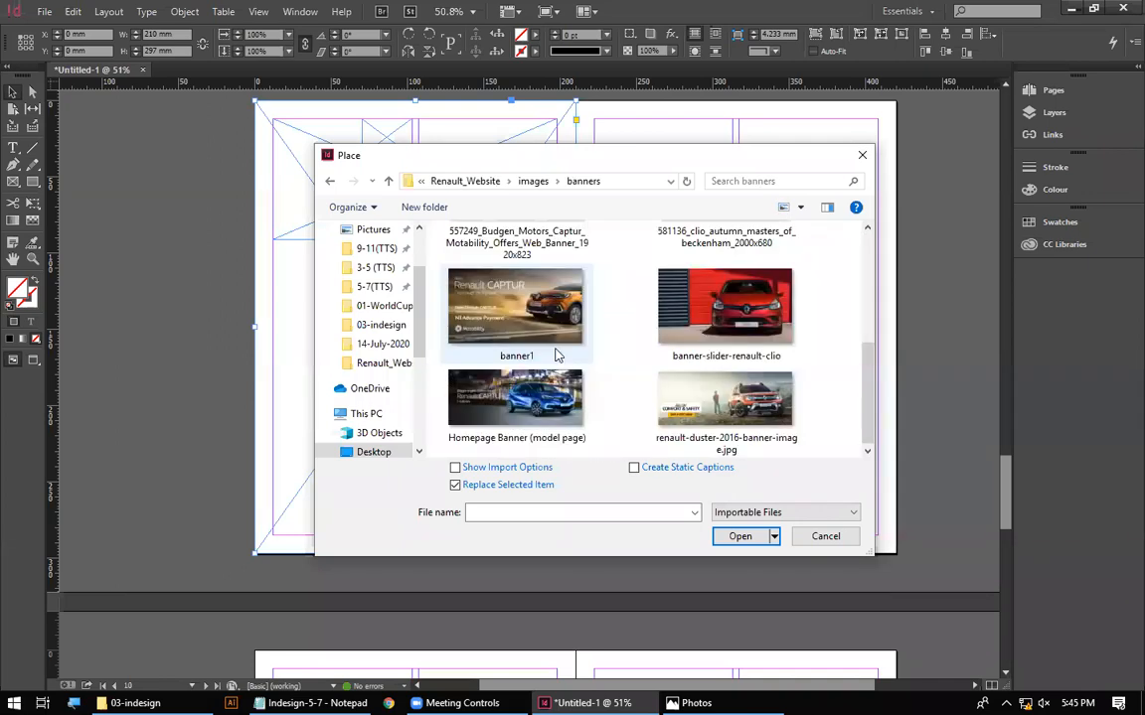
left_click(499, 362)
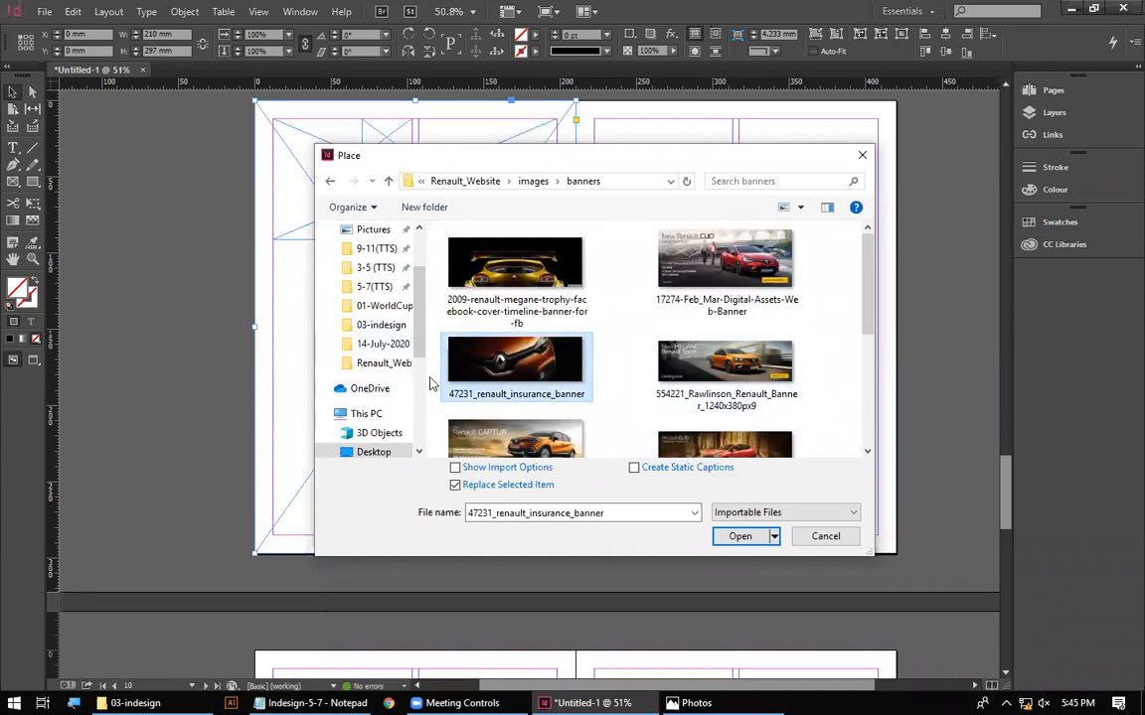
double_click(549, 299)
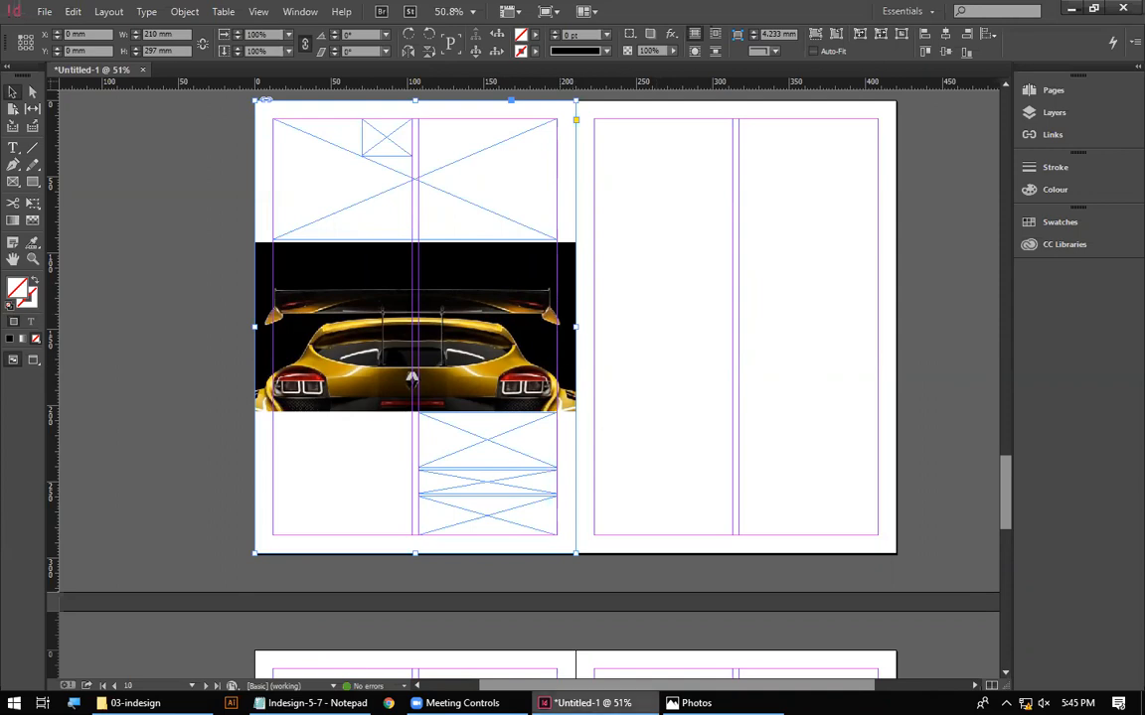
Examine the placed car image in its page 10 frame and the neighbouring spreads, leaving the frame deselected
scroll(571, 409, "up", 15)
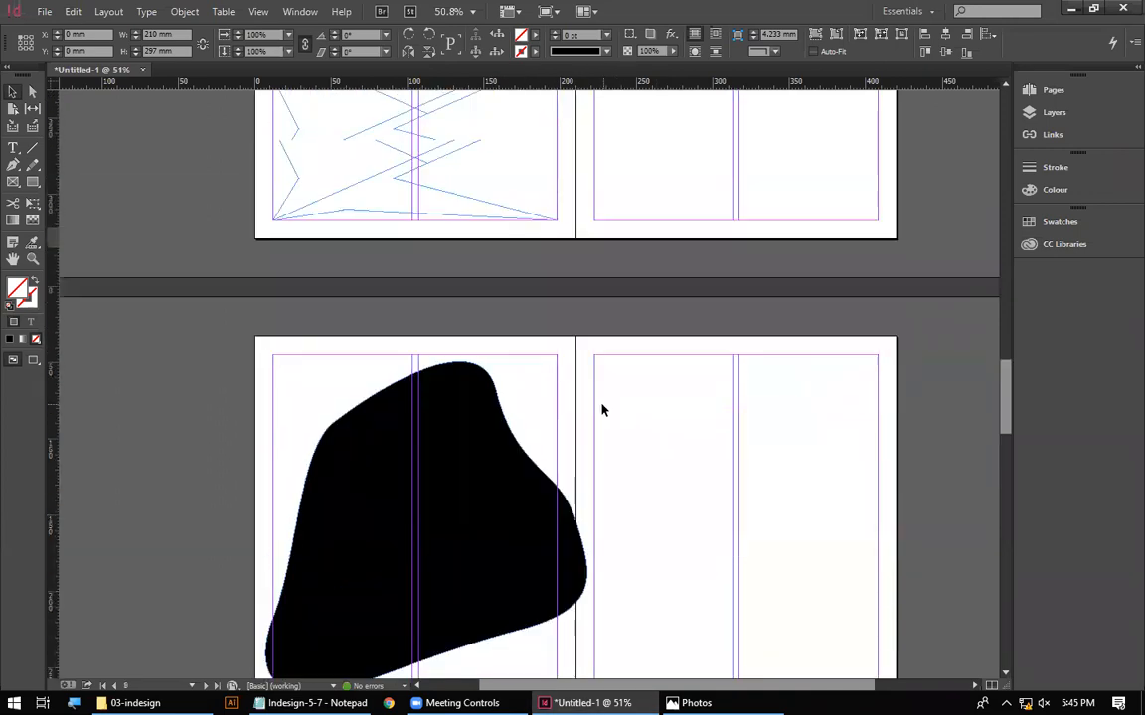
scroll(571, 409, "down", 18)
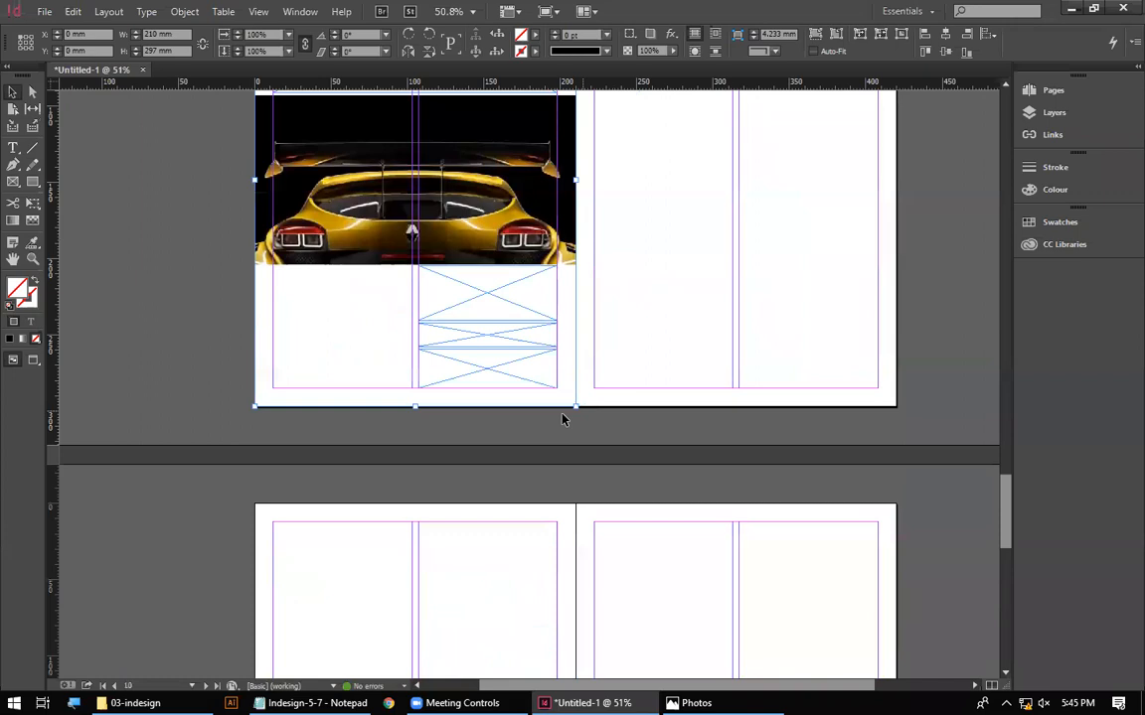
scroll(743, 428, "up", 3)
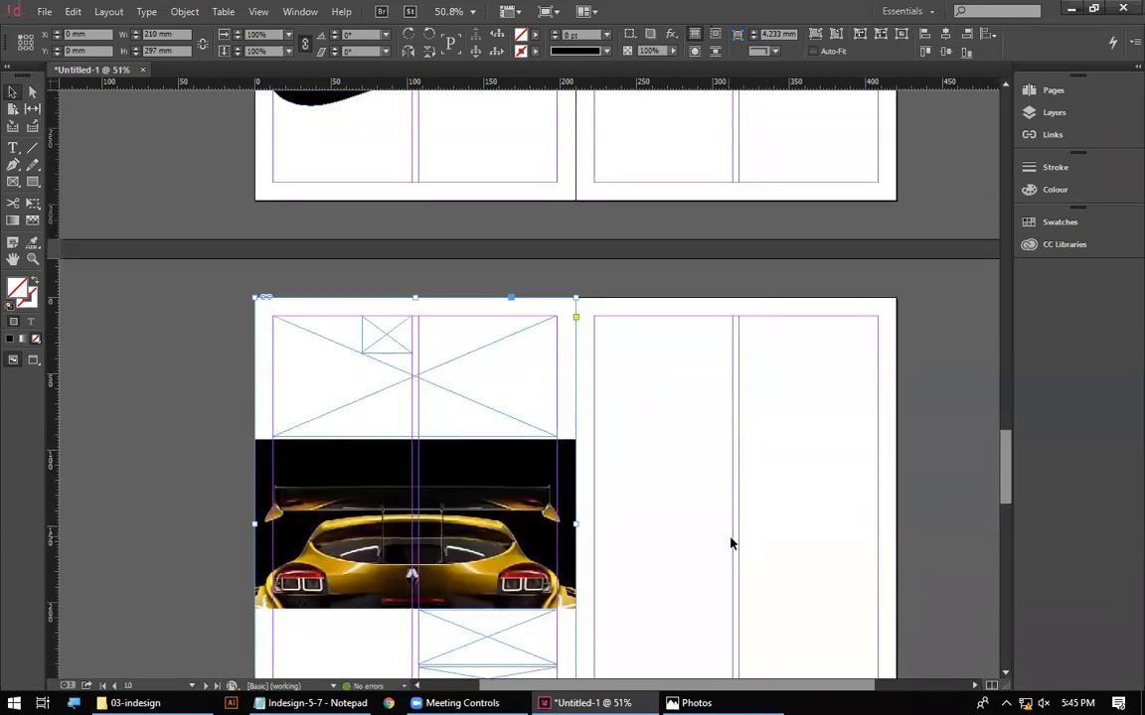
left_click(672, 543)
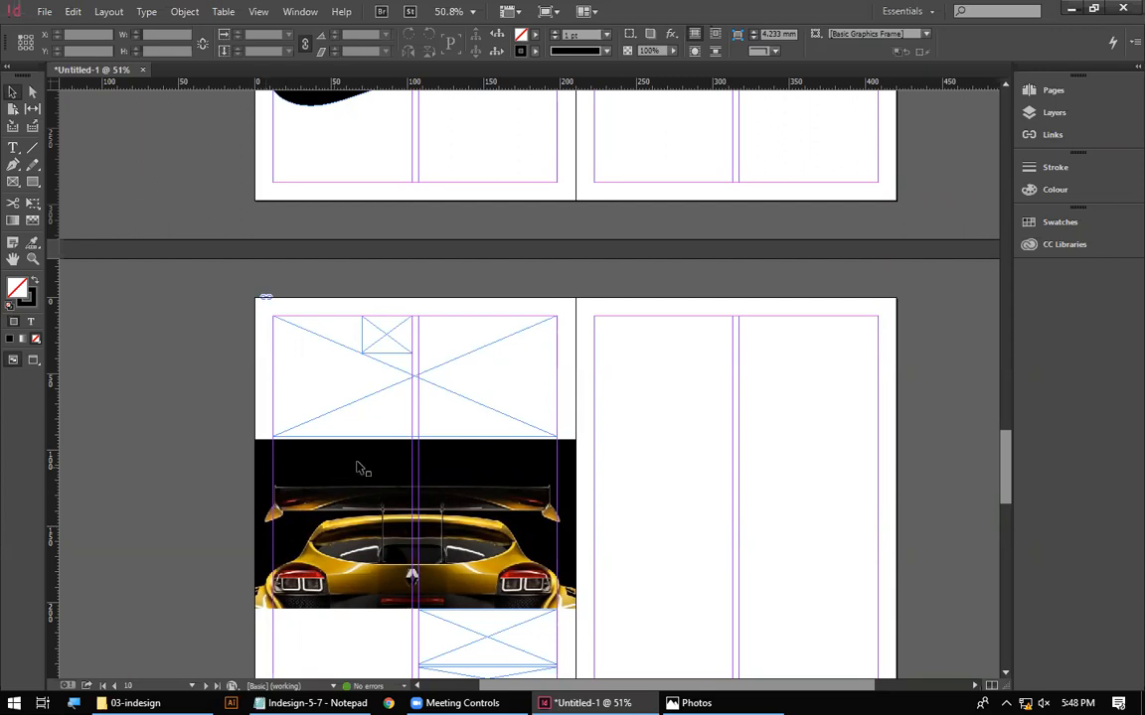
left_click(442, 467)
left_click(618, 520)
left_click(524, 581)
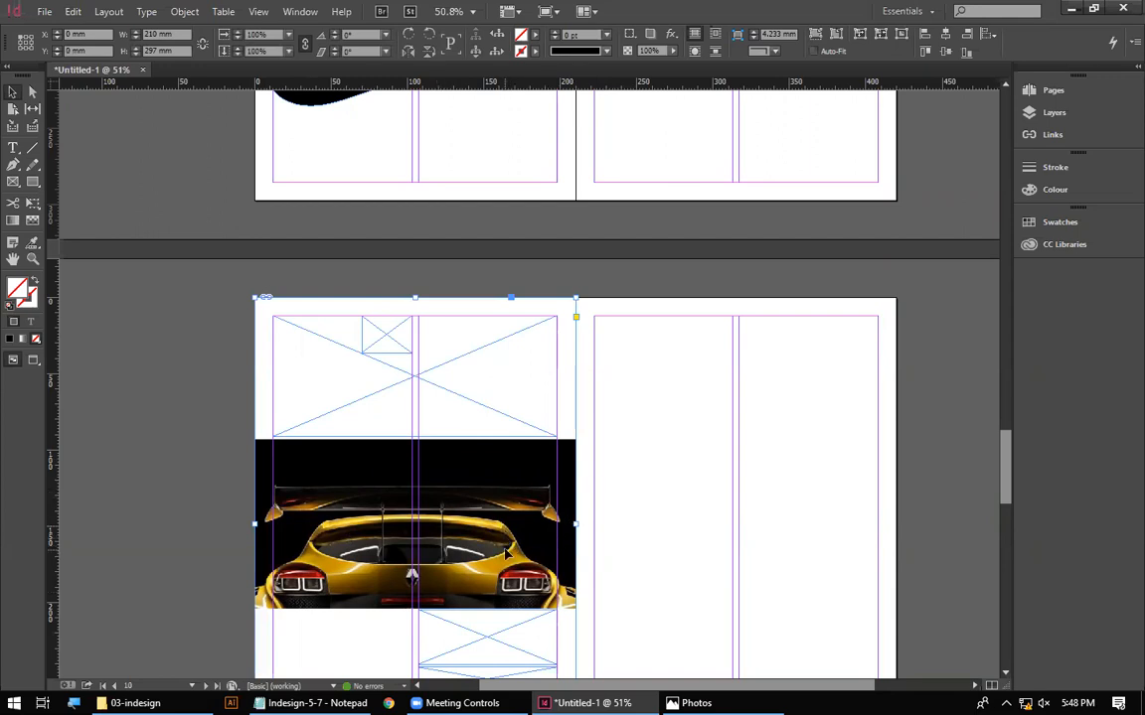
left_click(687, 462)
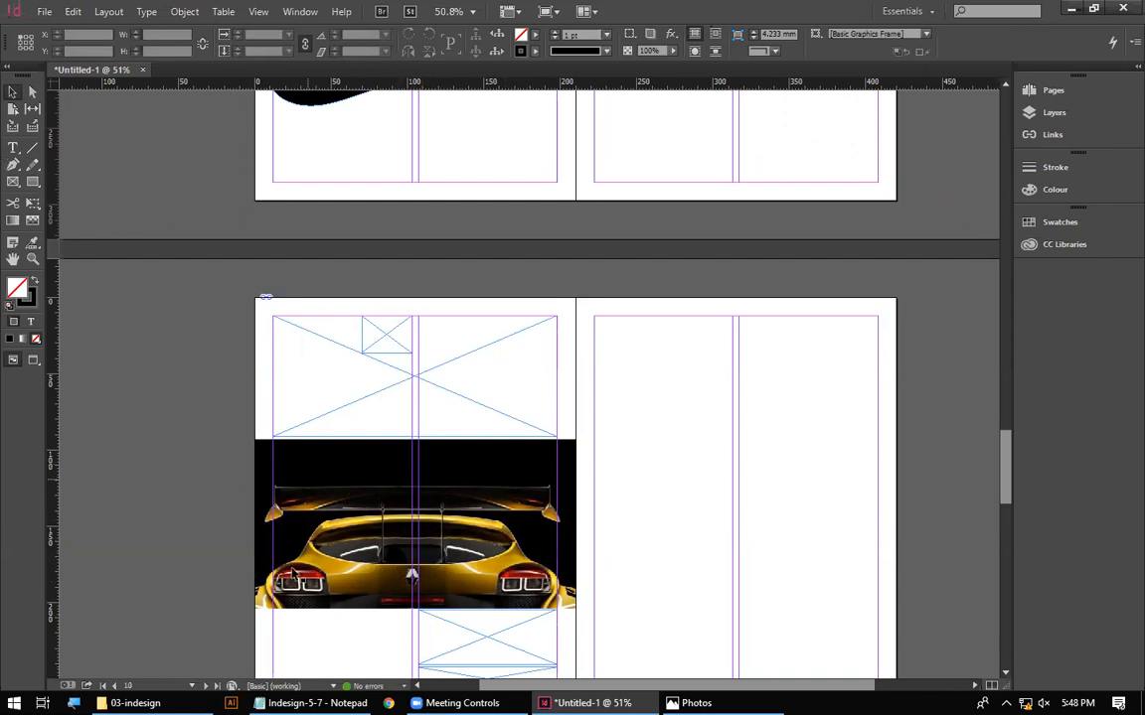
scroll(598, 545, "up", 15)
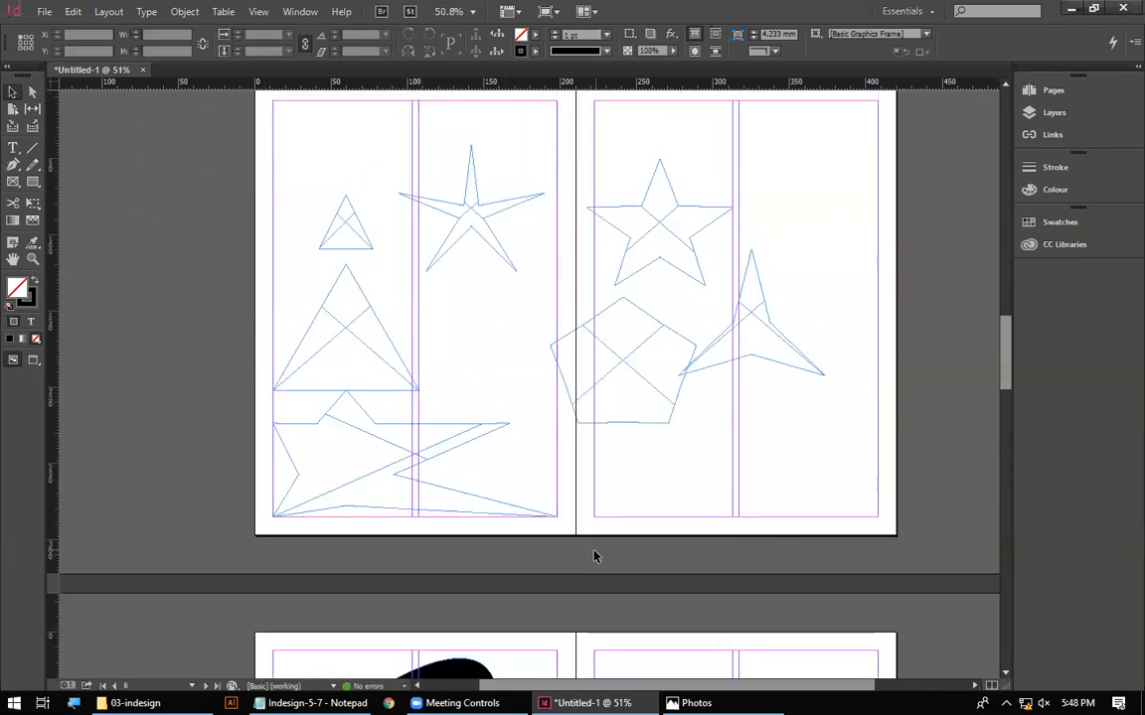
In the Notepad notes, add the dash item "Multiple Image Place into Multiple Frame" below the Single Image item
left_click(313, 703)
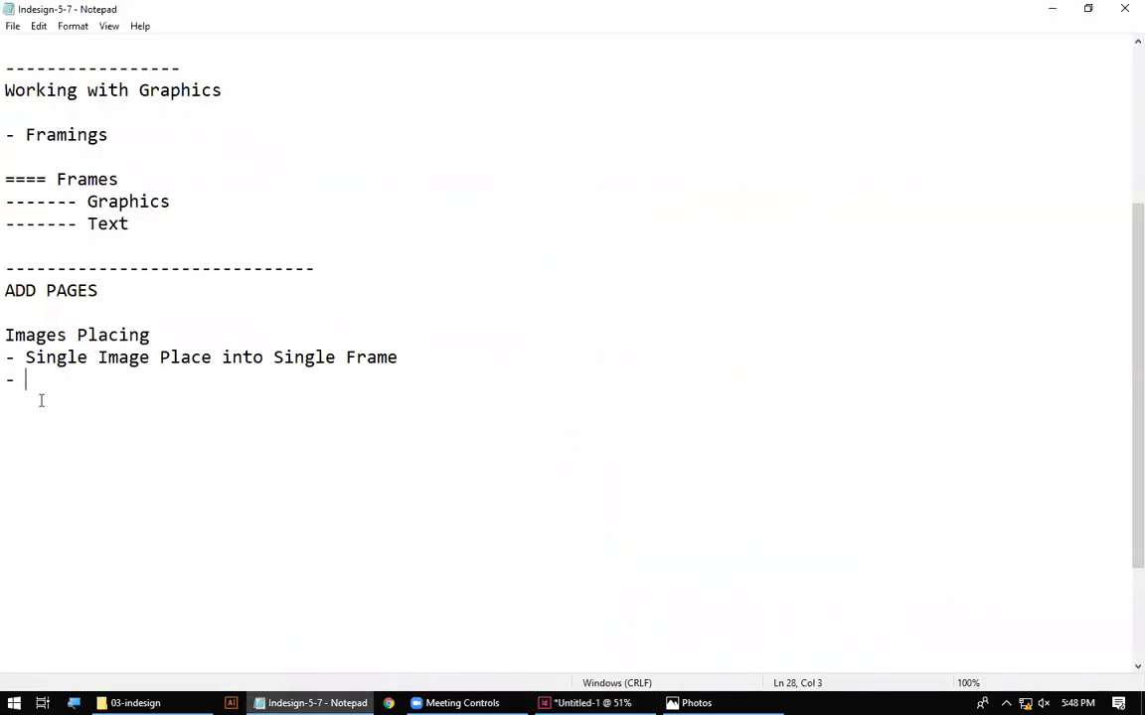
left_click_drag(398, 357, 5, 381)
type("- Single Image Place into Single Frame")
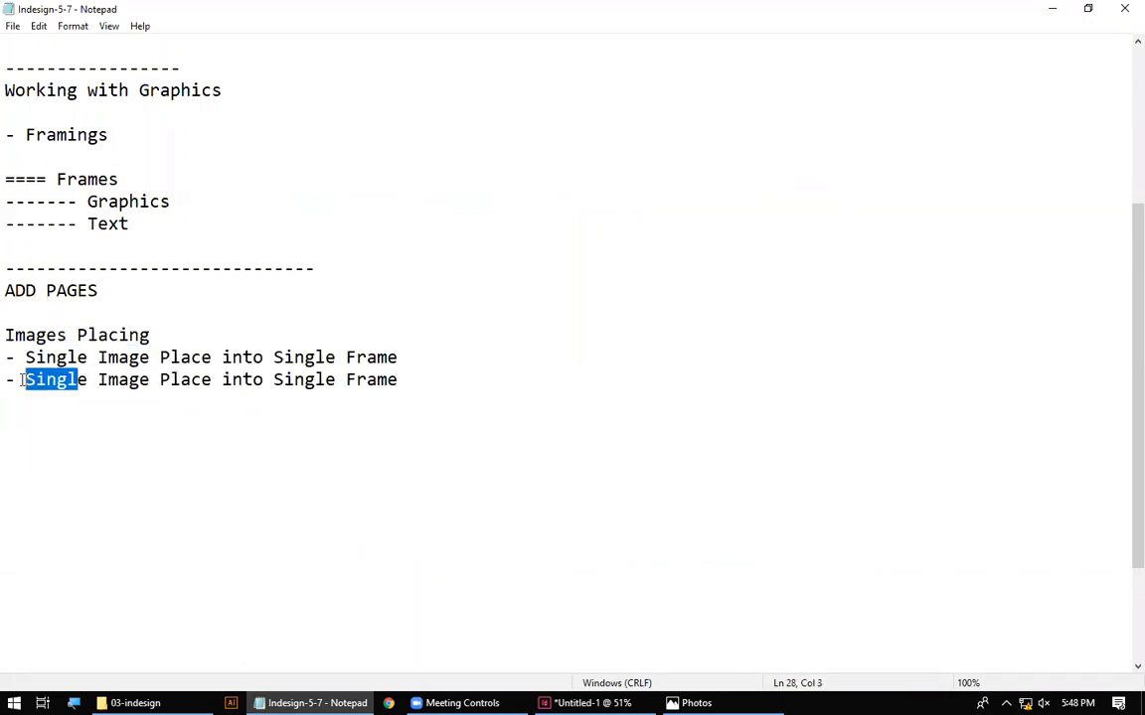
key("BackSpace")
type("Multiple")
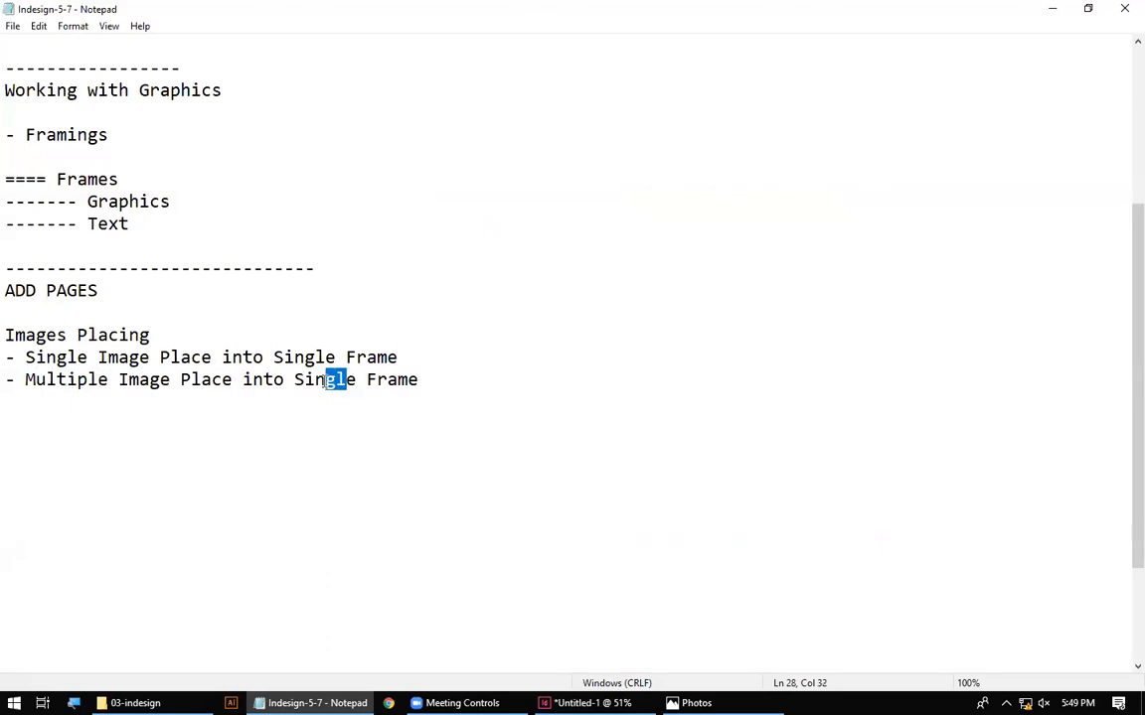
left_click_drag(295, 379, 351, 378)
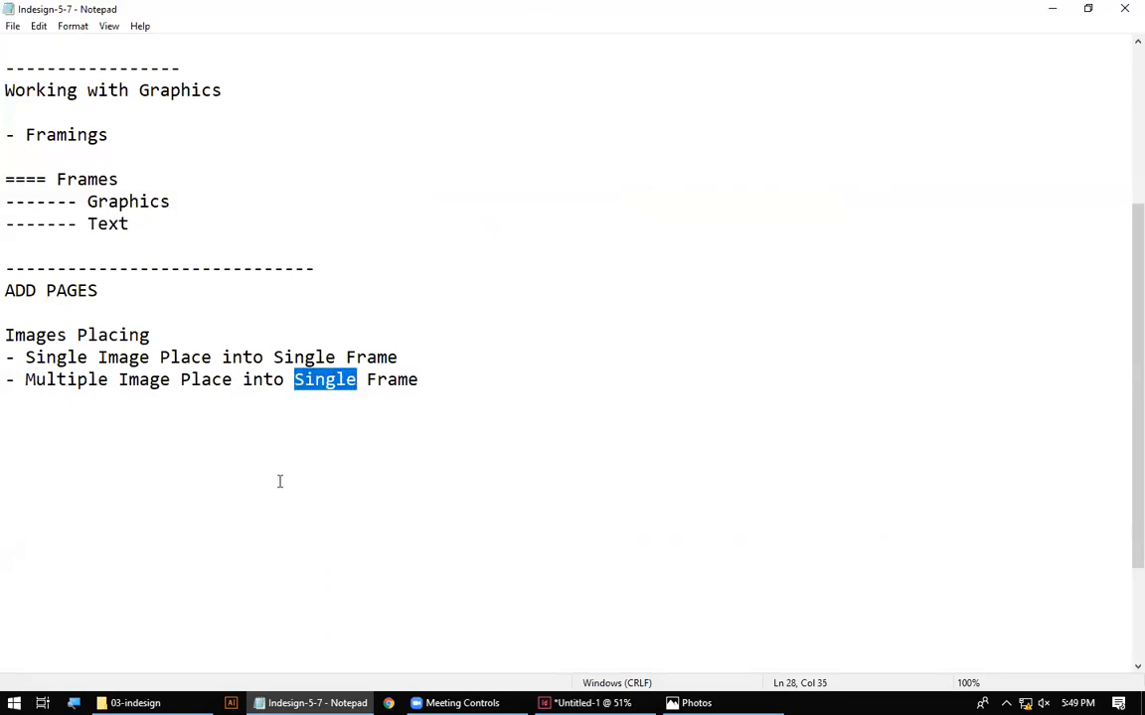
type("Multip")
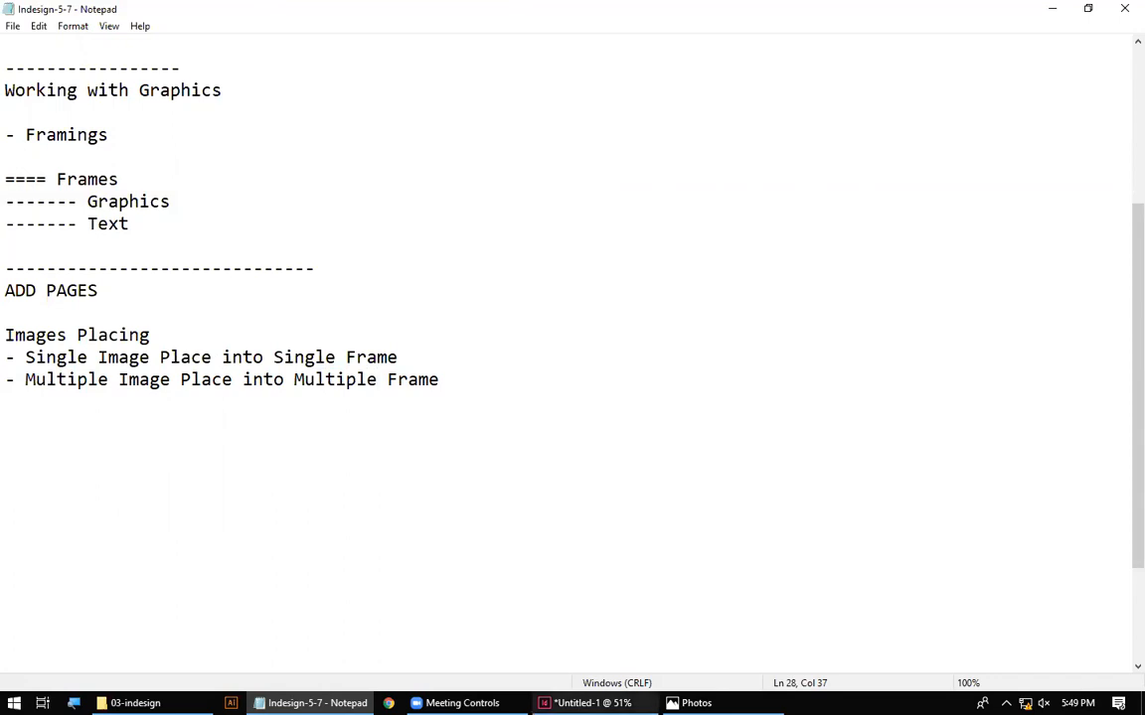
Switch to InDesign and look over the frame layouts on pages 1 to 5, ending on page 1 with nothing selected
key("alt+Tab")
scroll(322, 312, "up", 4)
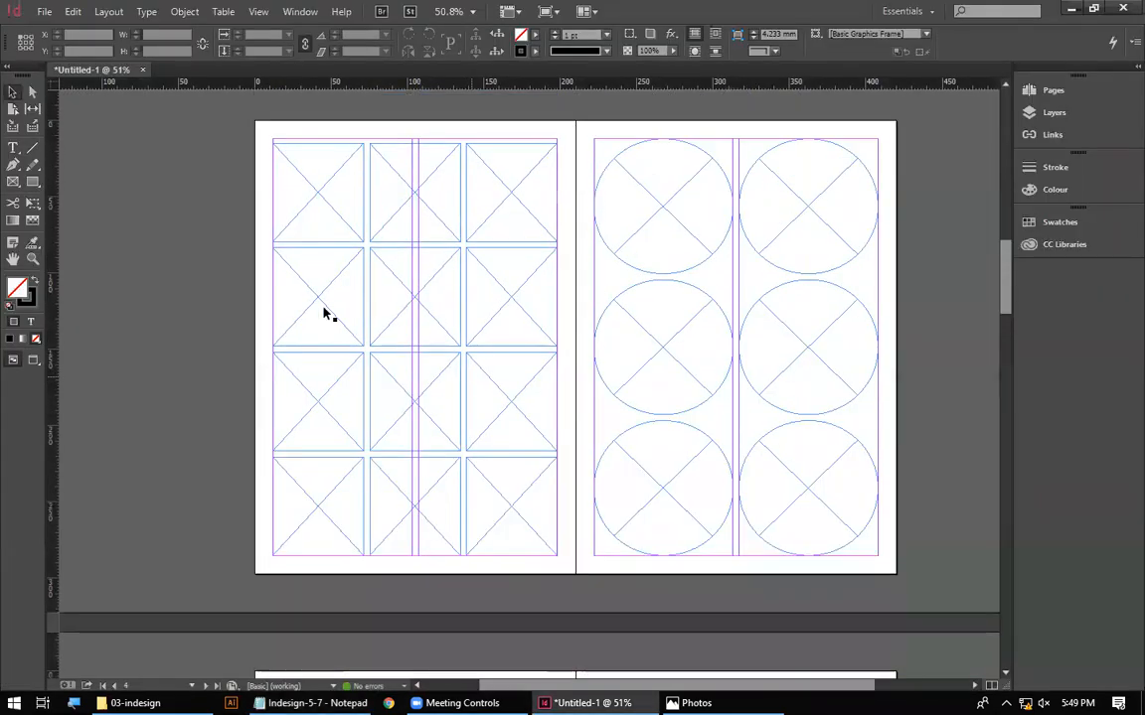
scroll(495, 381, "up", 10)
scroll(495, 380, "up", 2)
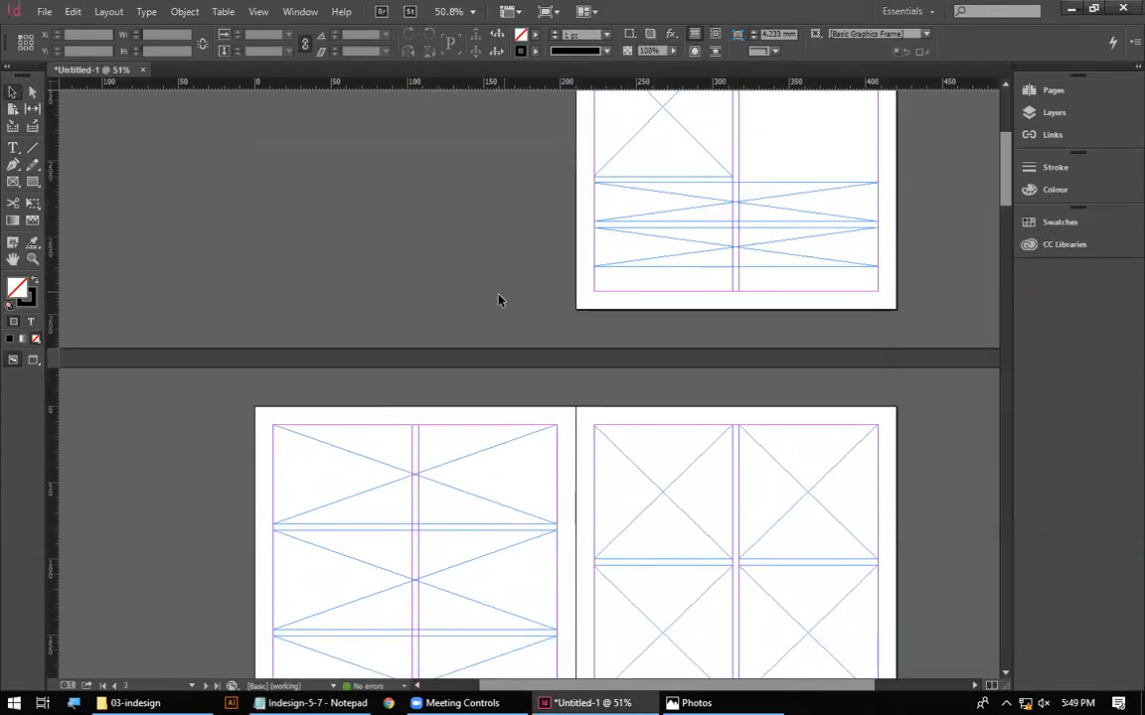
scroll(356, 417, "down", 5)
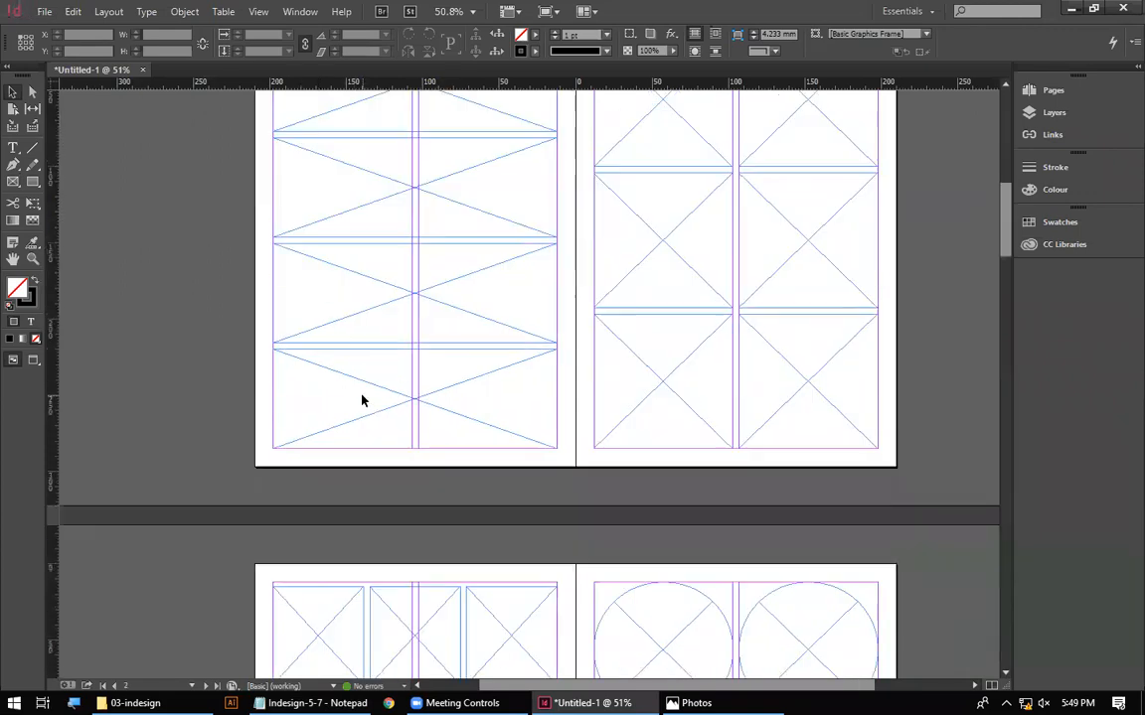
scroll(518, 490, "up", 9)
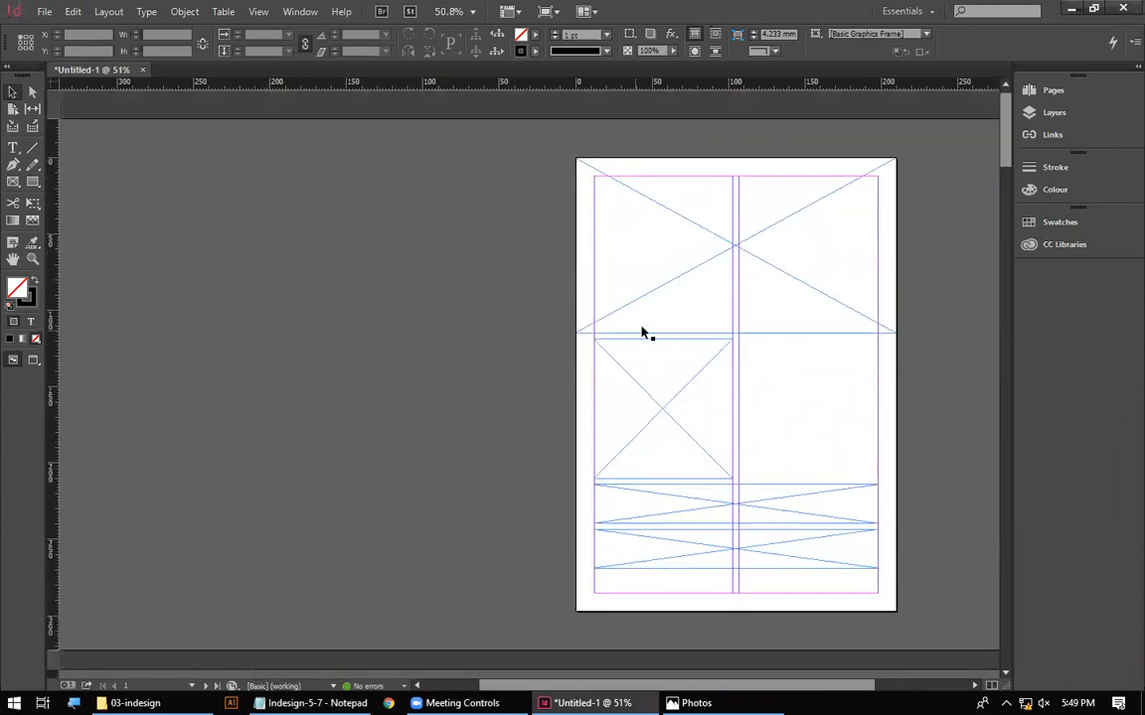
left_click(647, 254)
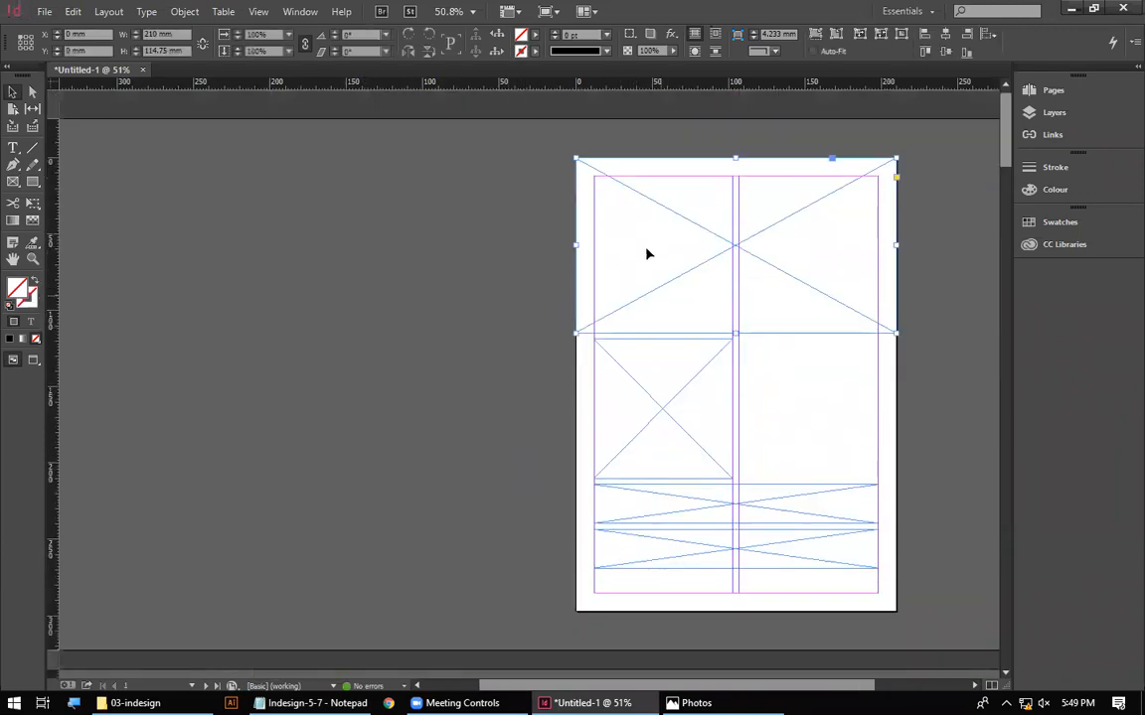
left_click(440, 282)
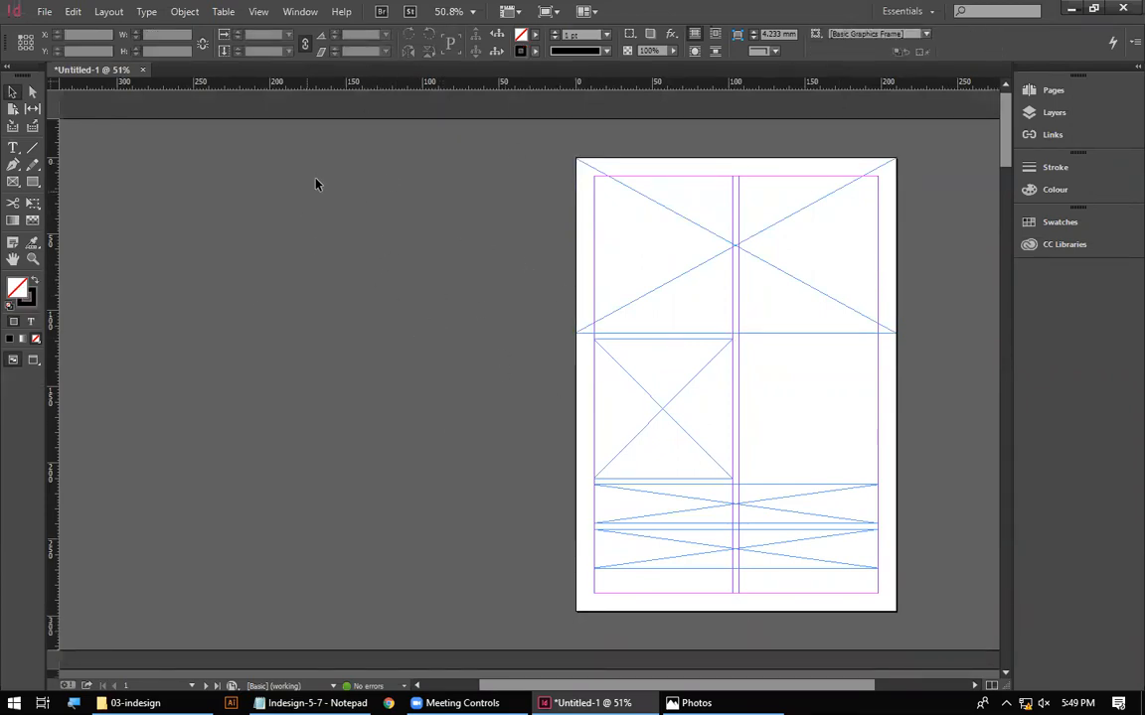
Use Place to load all the images from the banners folder into the cursor
left_click(46, 13)
left_click(46, 13)
left_click(45, 13)
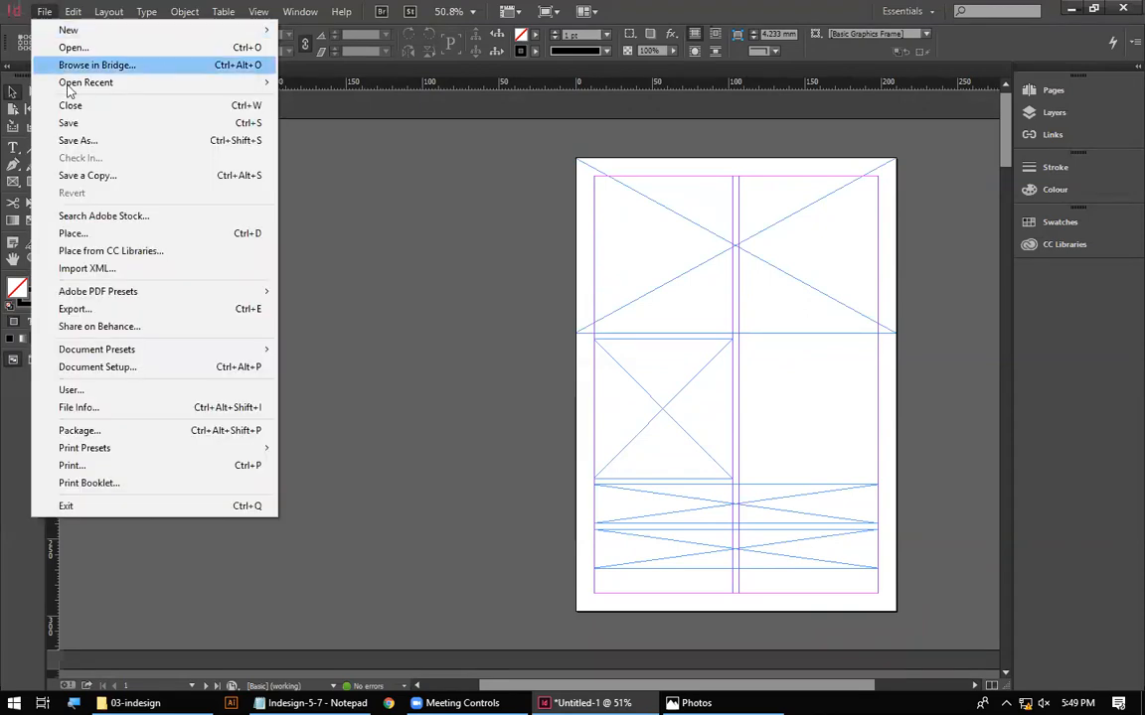
left_click(72, 232)
scroll(634, 336, "down", 3)
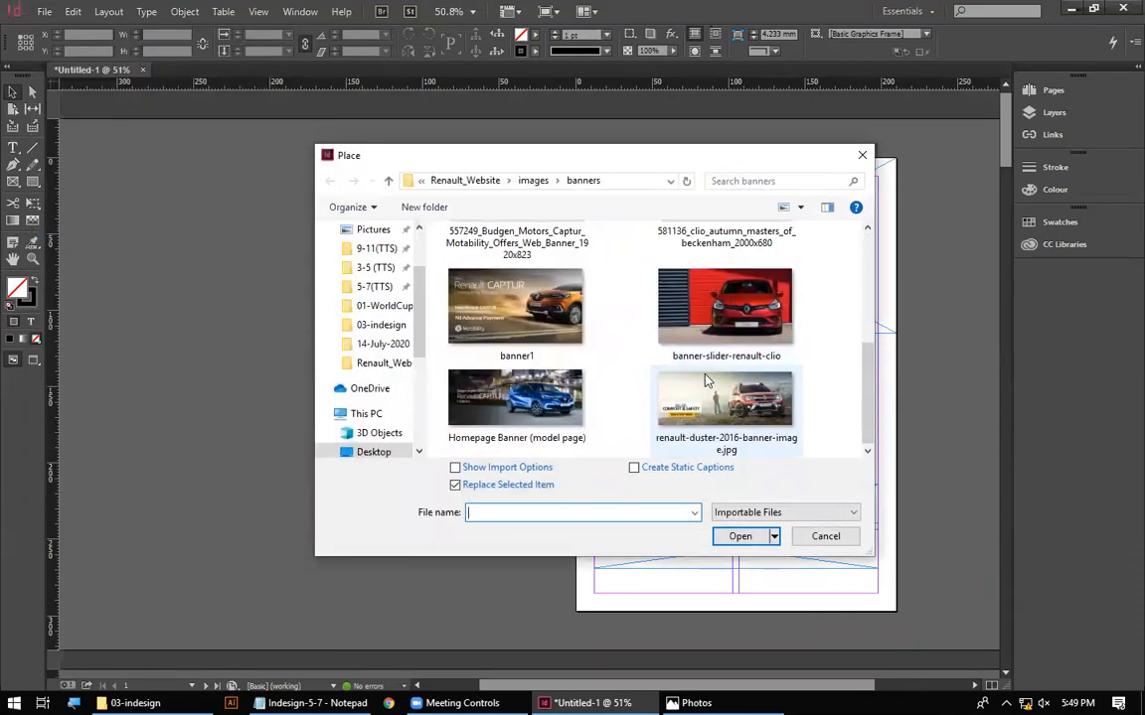
scroll(709, 383, "up", 3)
scroll(716, 377, "down", 3)
key("ctrl+a")
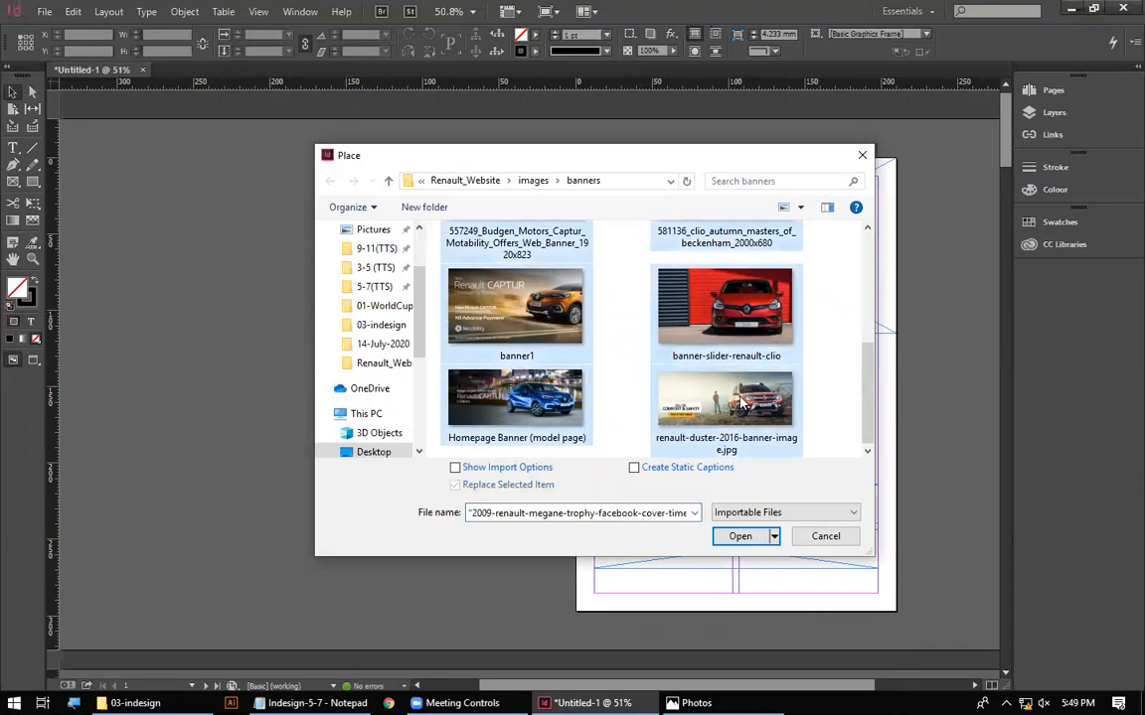
left_click(738, 537)
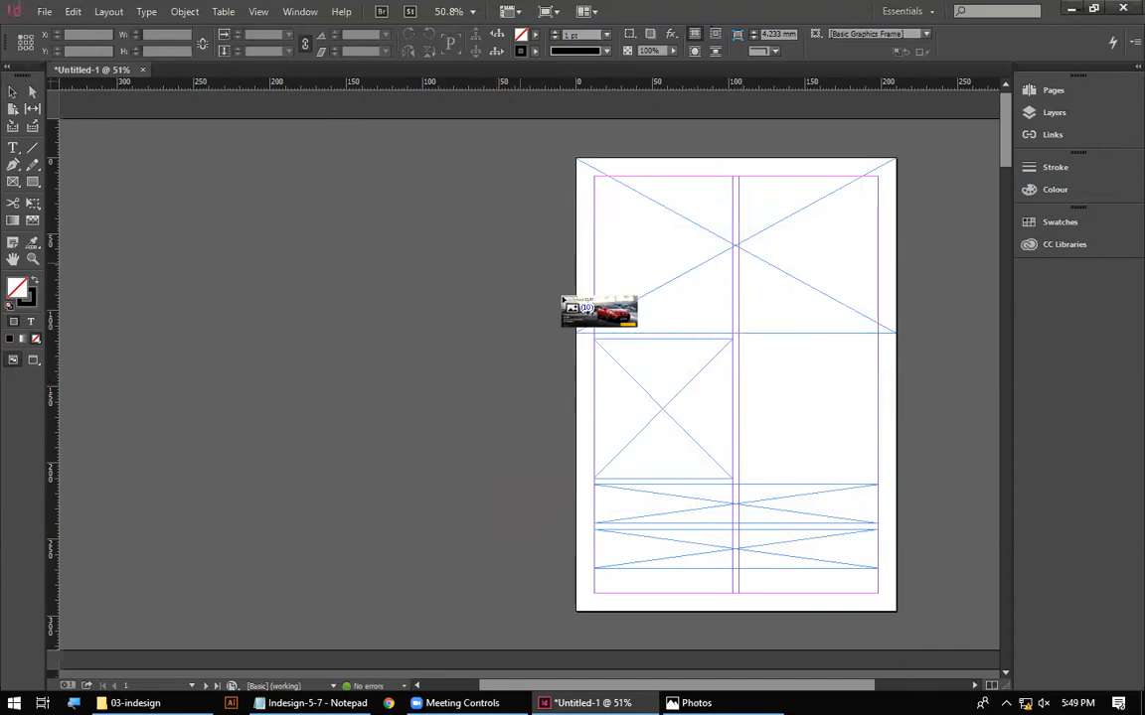
Open Magnifier in Full screen view and enlarge the screen to 500% to examine the image-loaded cursor
left_click(74, 703)
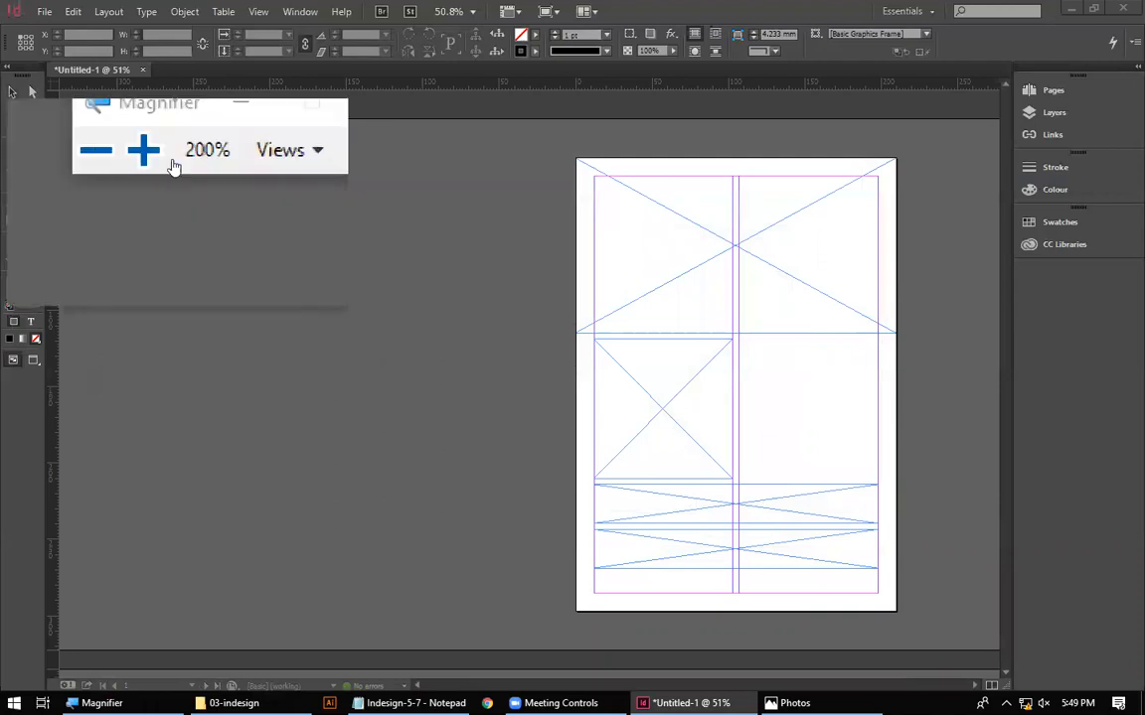
left_click(230, 156)
left_click(249, 178)
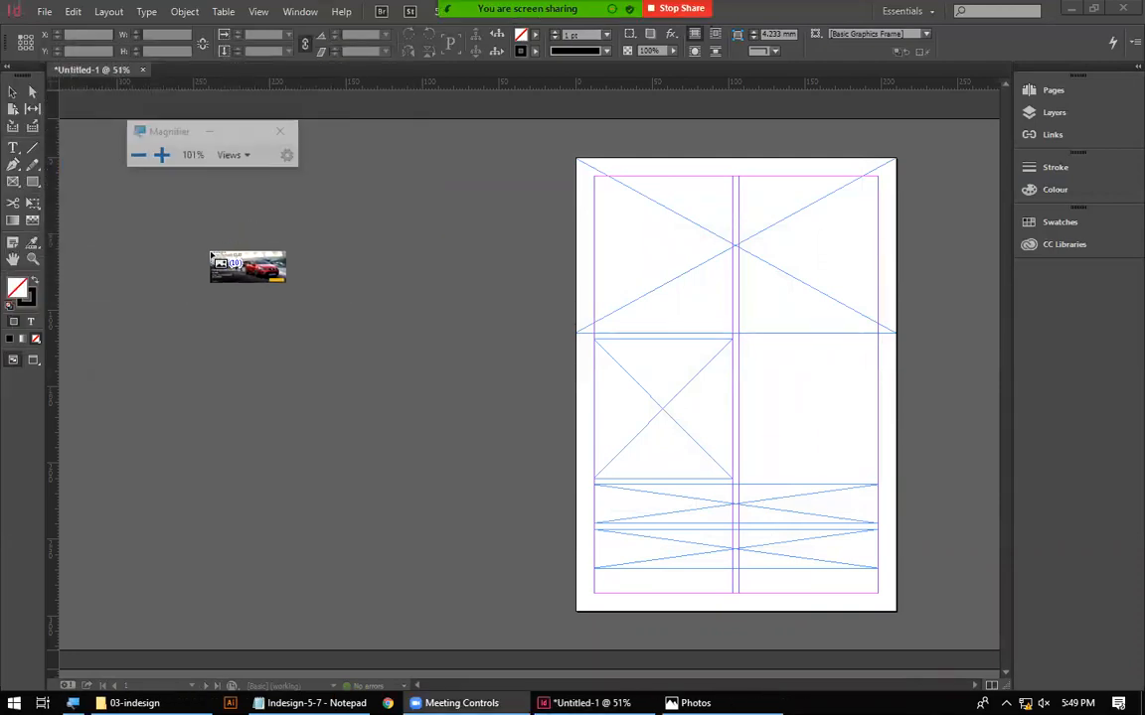
left_click(221, 215)
left_click(220, 216)
left_click(221, 215)
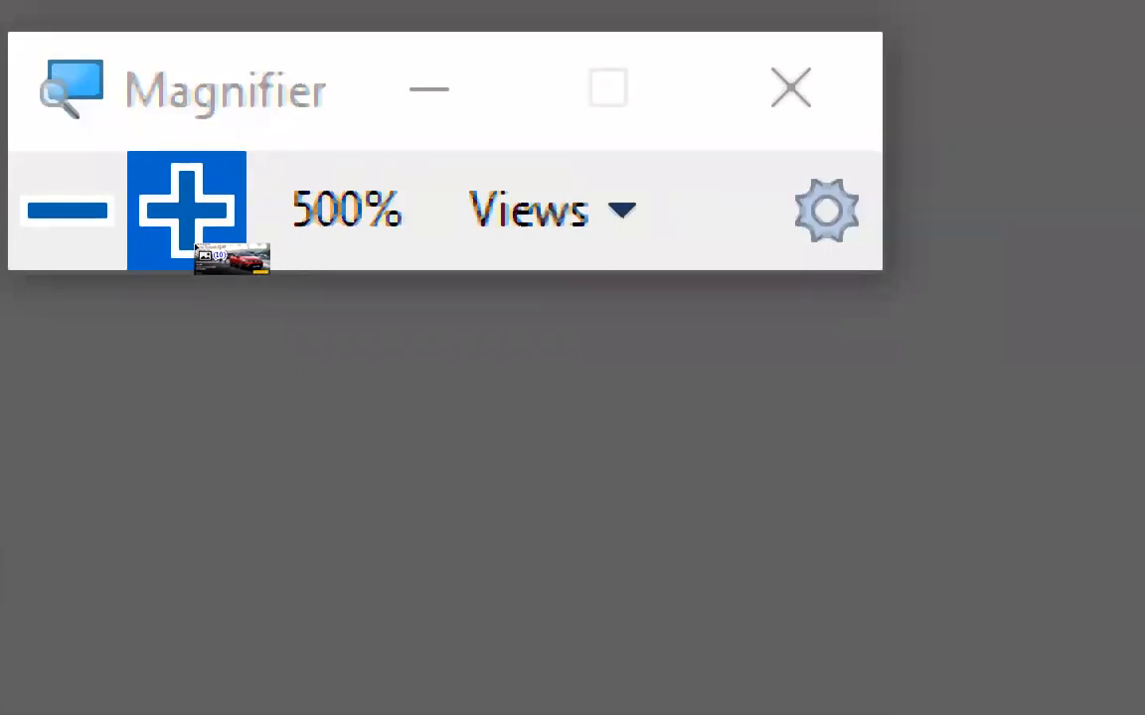
left_click_drag(195, 246, 189, 214)
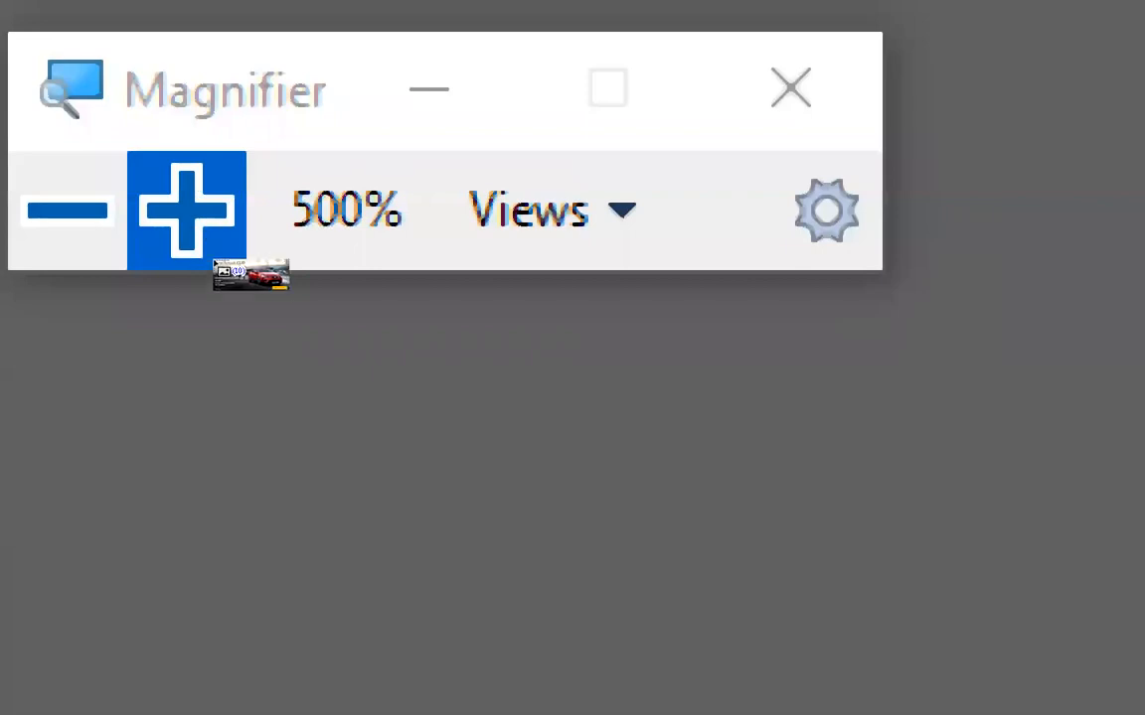
Switch Magnifier to Lens view, reduce its zoom to 200% to inspect the loaded cursor, and close Magnifier
left_click(299, 225)
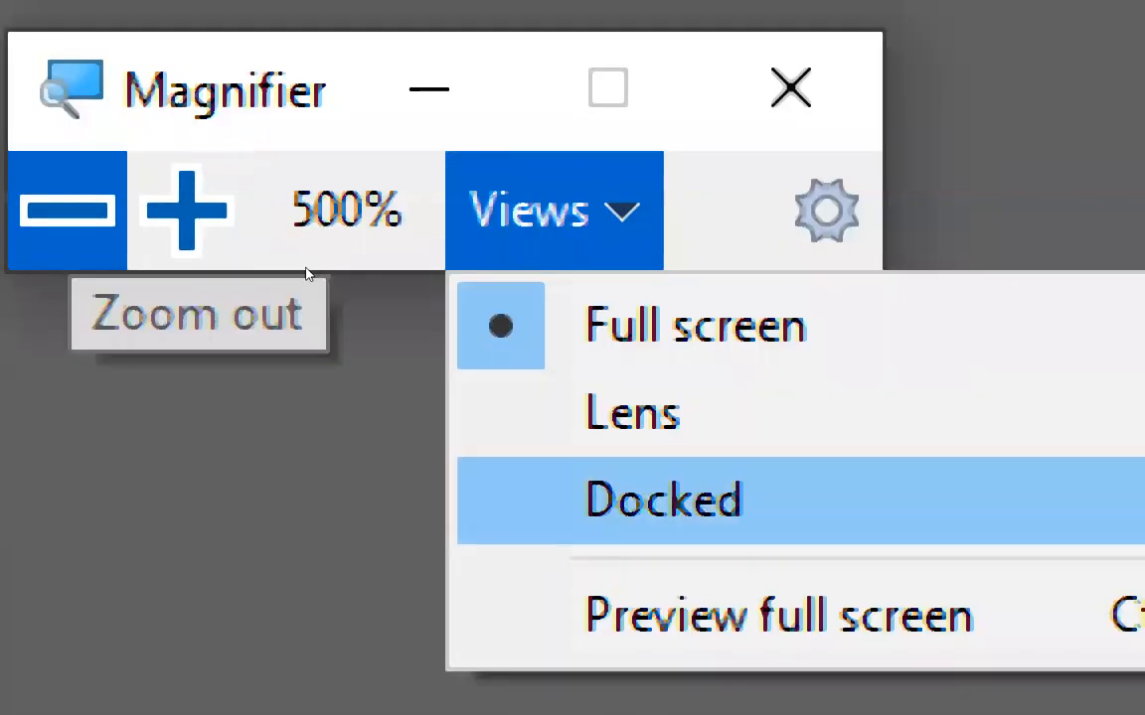
left_click(306, 272)
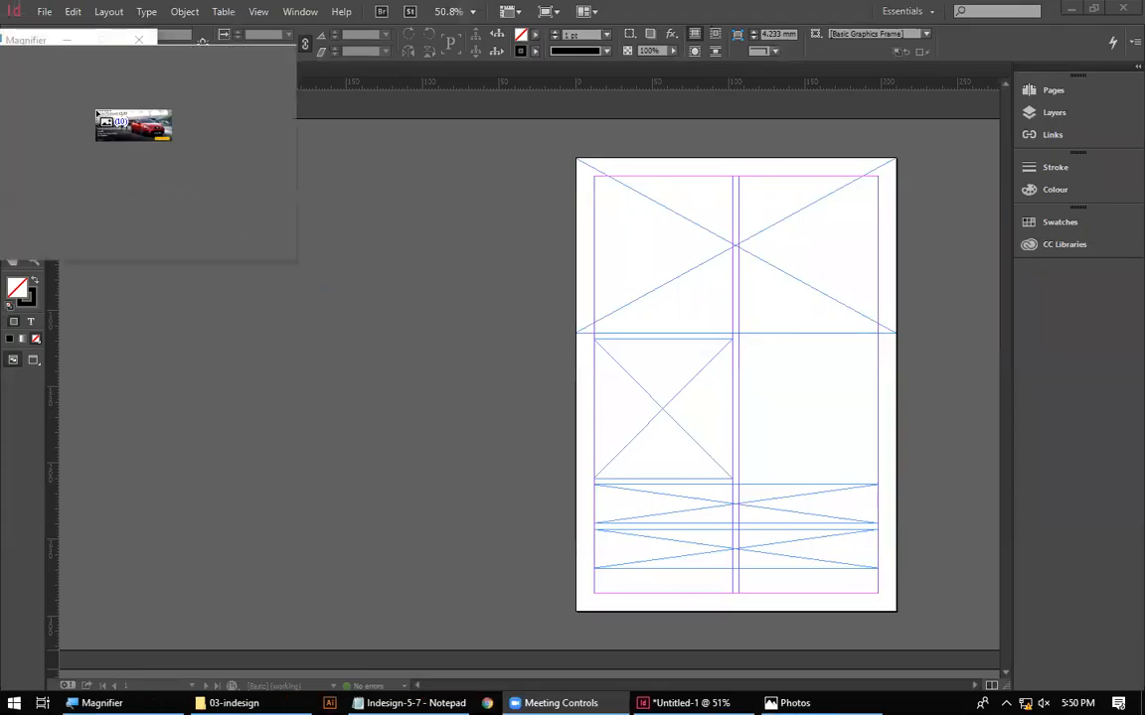
left_click_drag(34, 39, 296, 191)
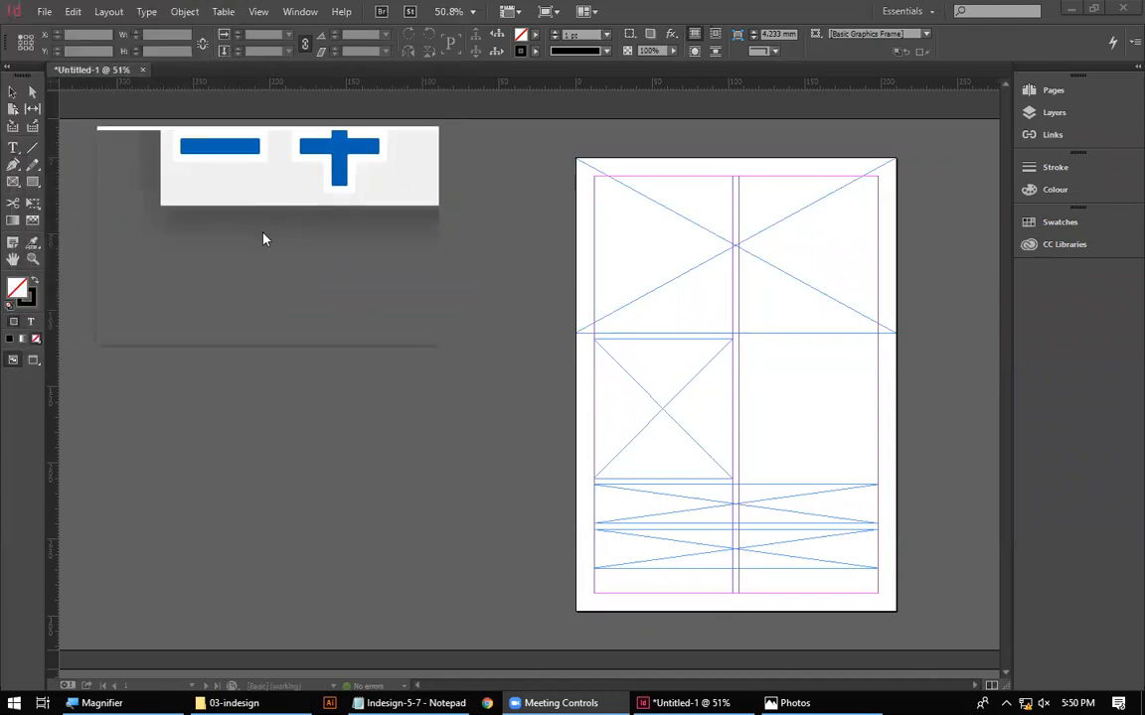
left_click(253, 226)
left_click(252, 226)
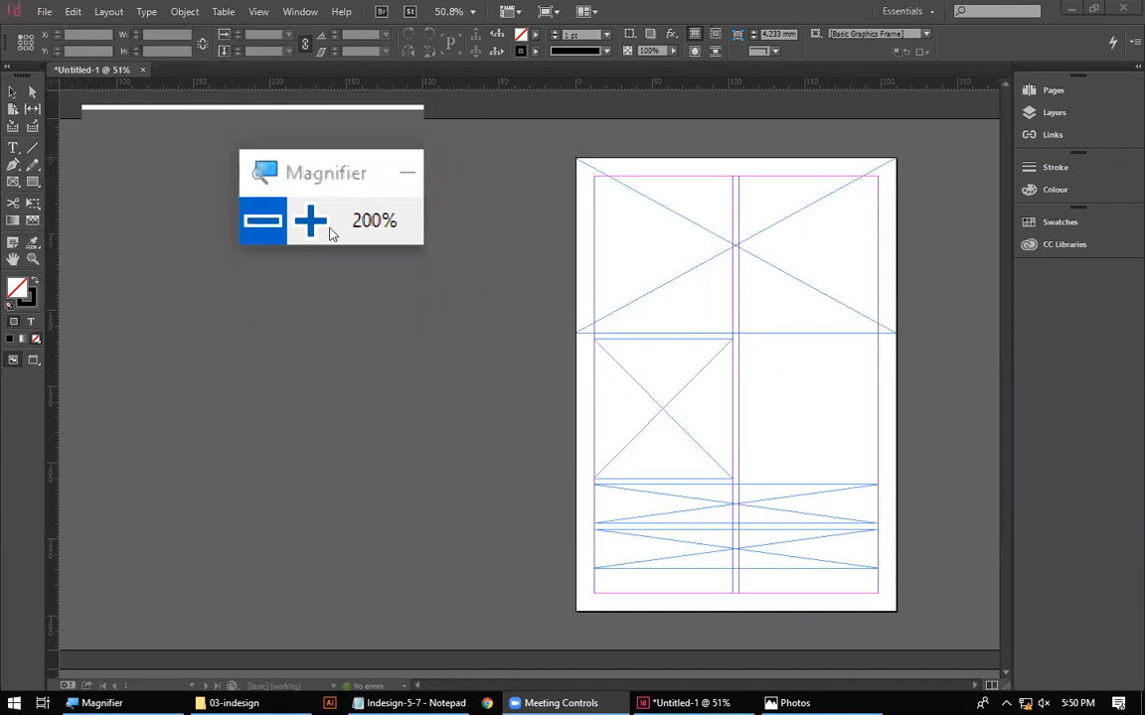
left_click(404, 206)
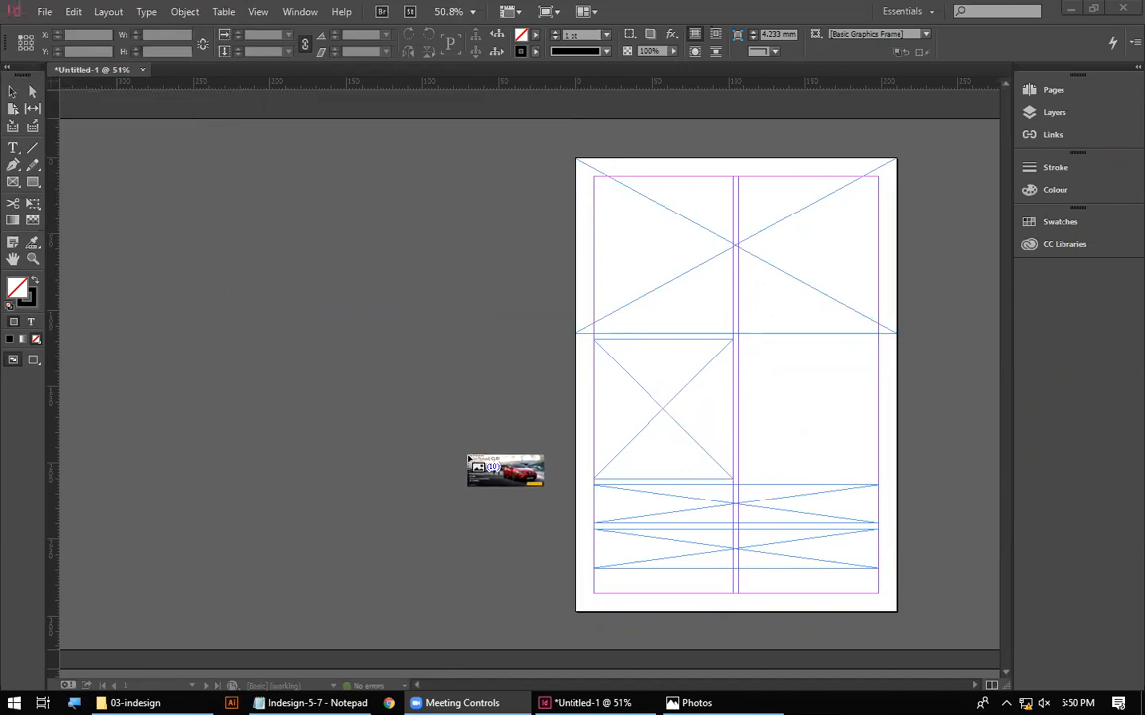
On the page 2–3 spread, cycle through the loaded images and place the red car banner into page 2's top frame
scroll(540, 482, "down", 5)
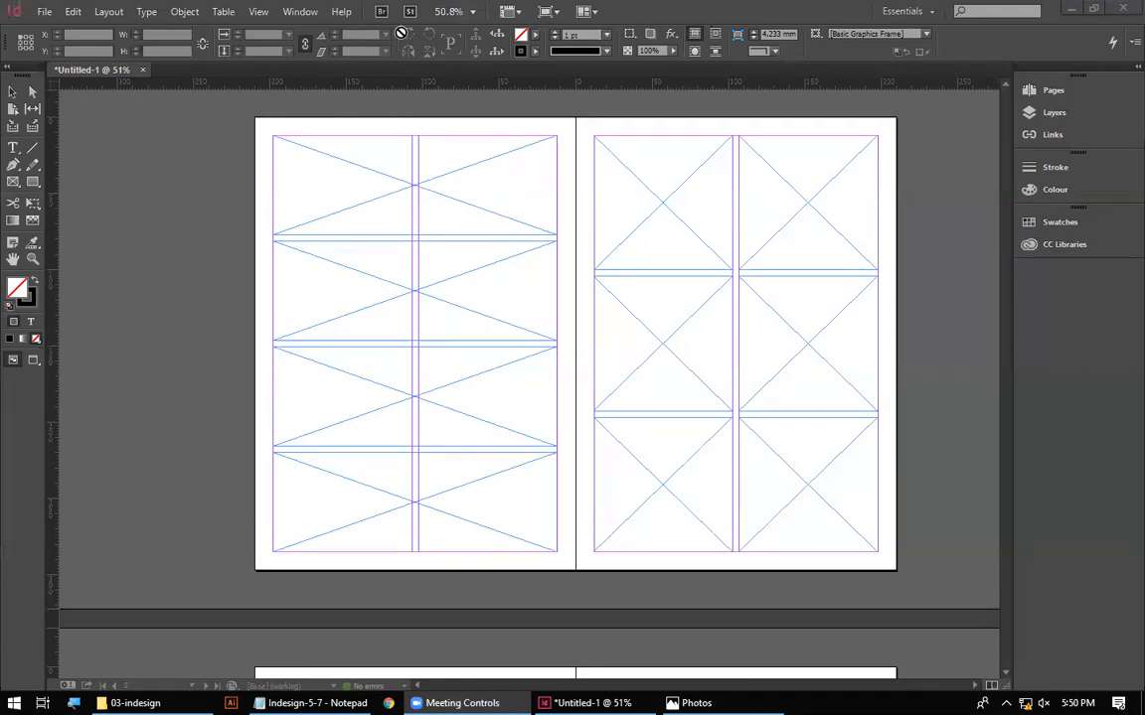
left_click(1060, 633)
key("Right")
key("Right")
key("Right")
key("Right")
key("Right")
key("Right")
key("Right")
key("Right")
key("Right")
key("Right")
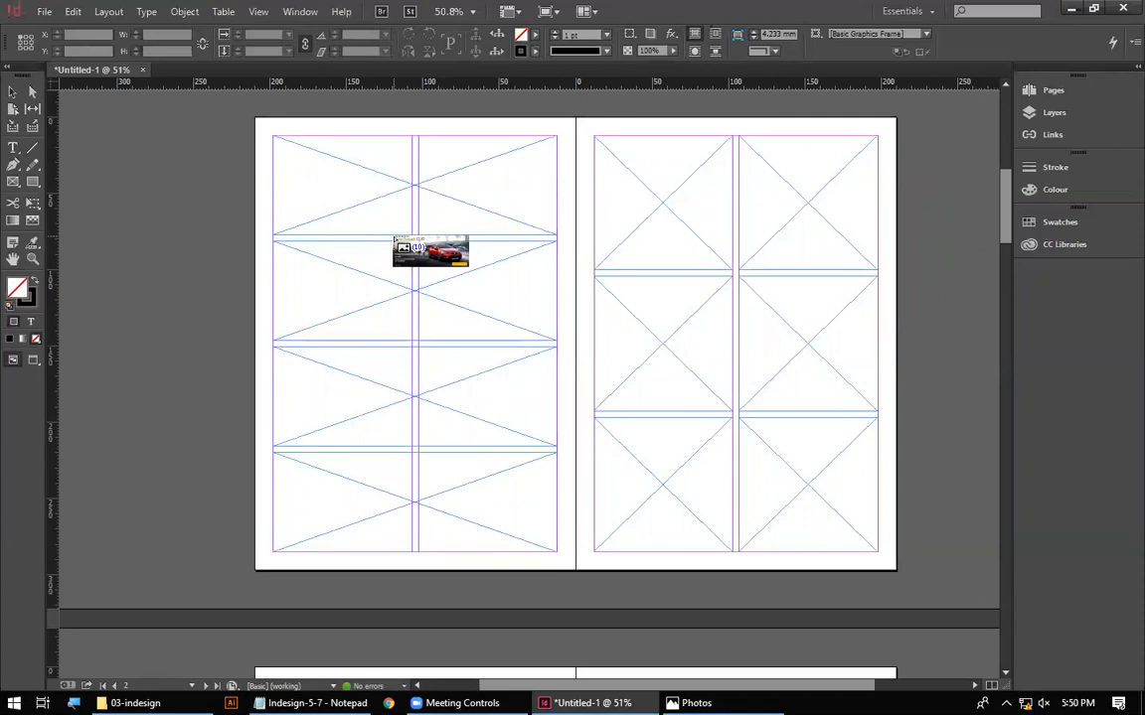
key("Right")
key("Left")
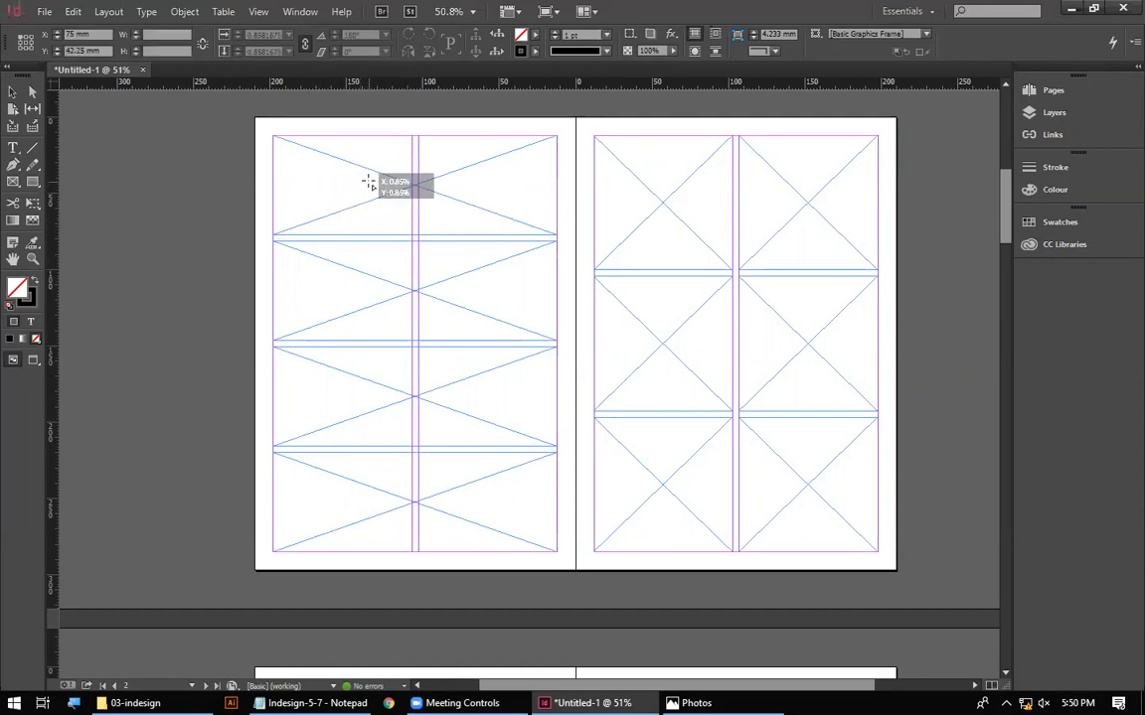
left_click(371, 178)
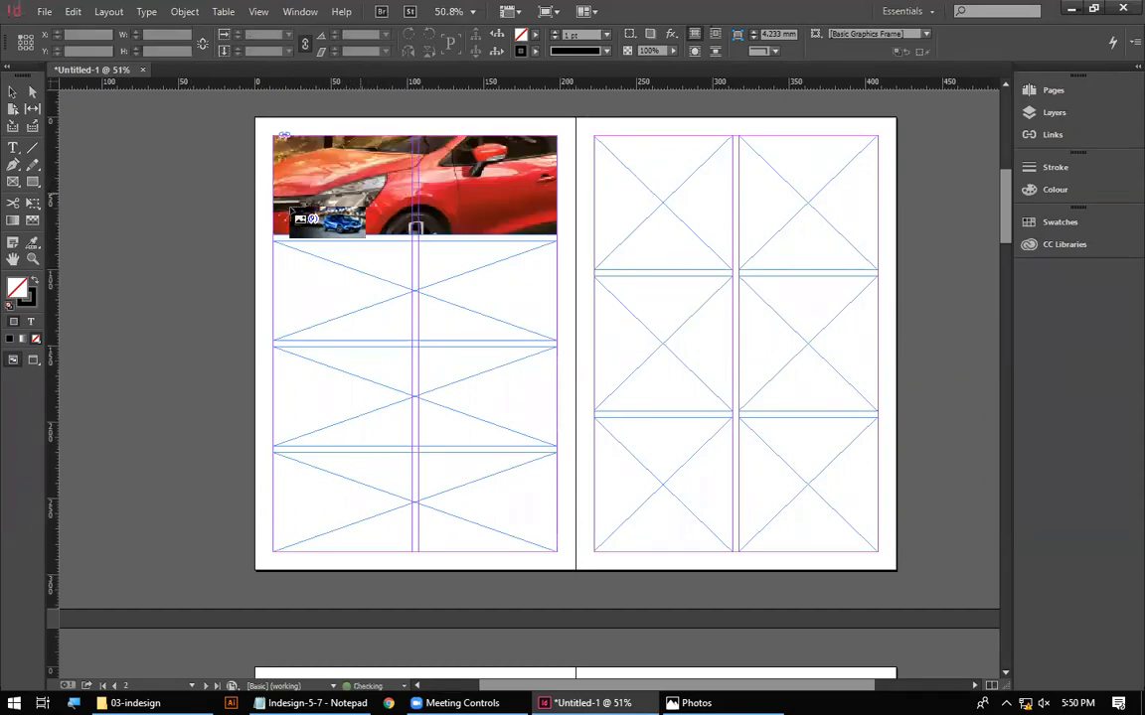
left_click(350, 293)
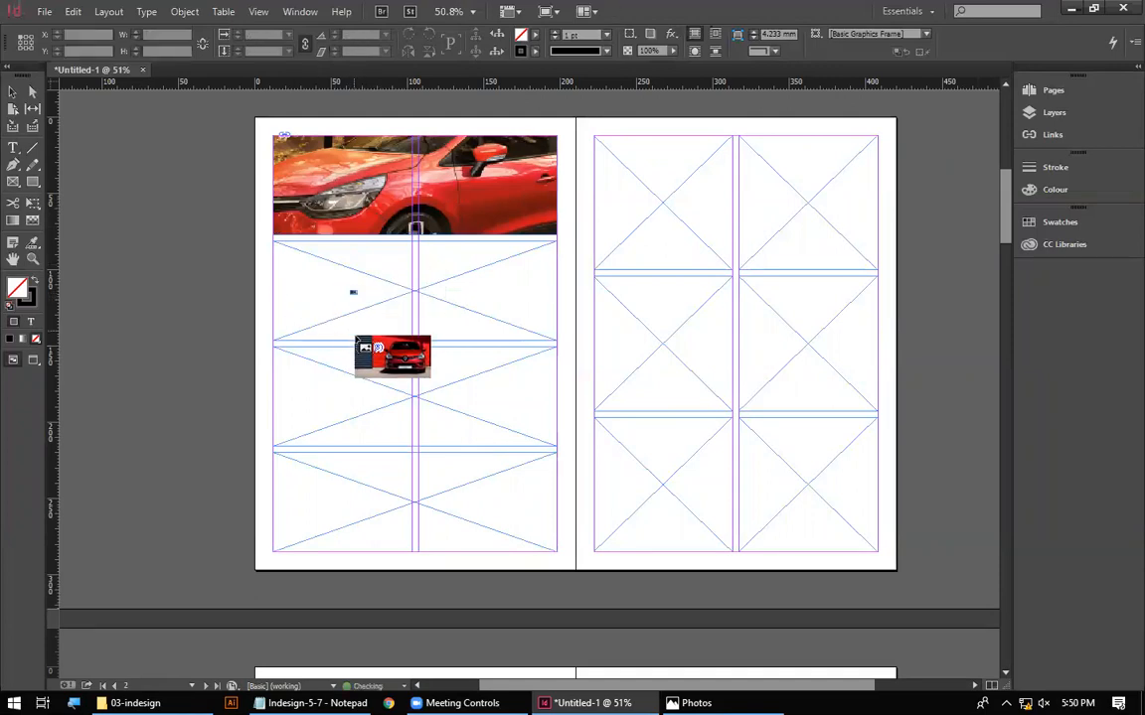
key("Escape")
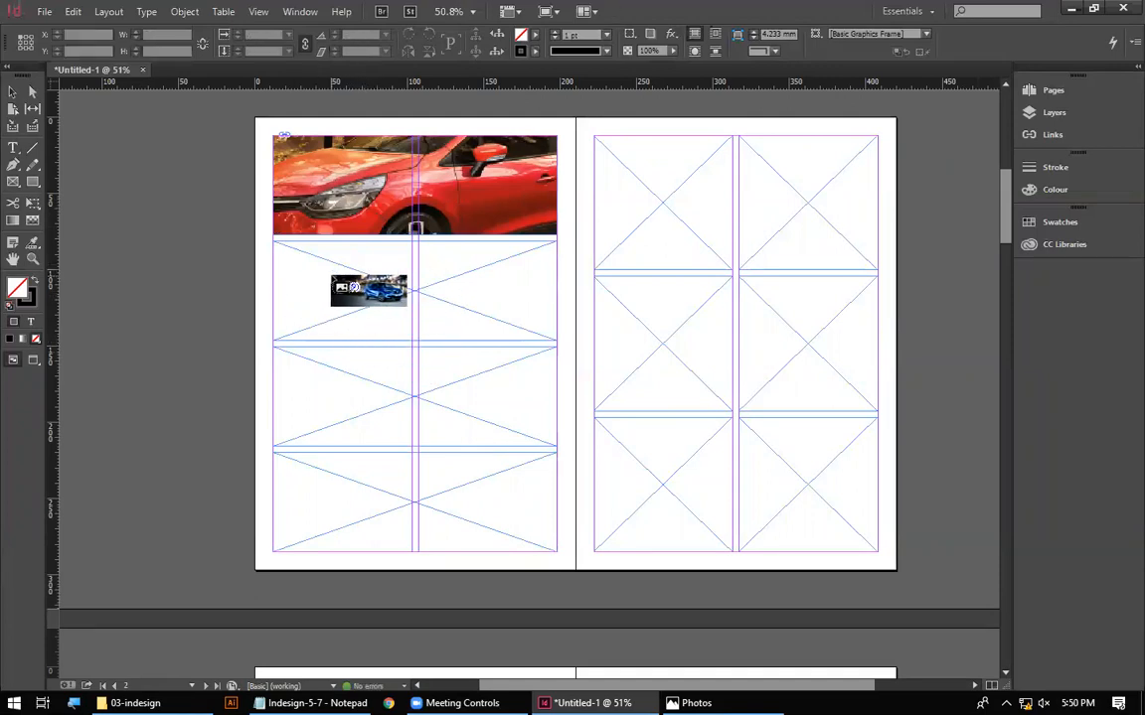
left_click_drag(312, 276, 378, 301)
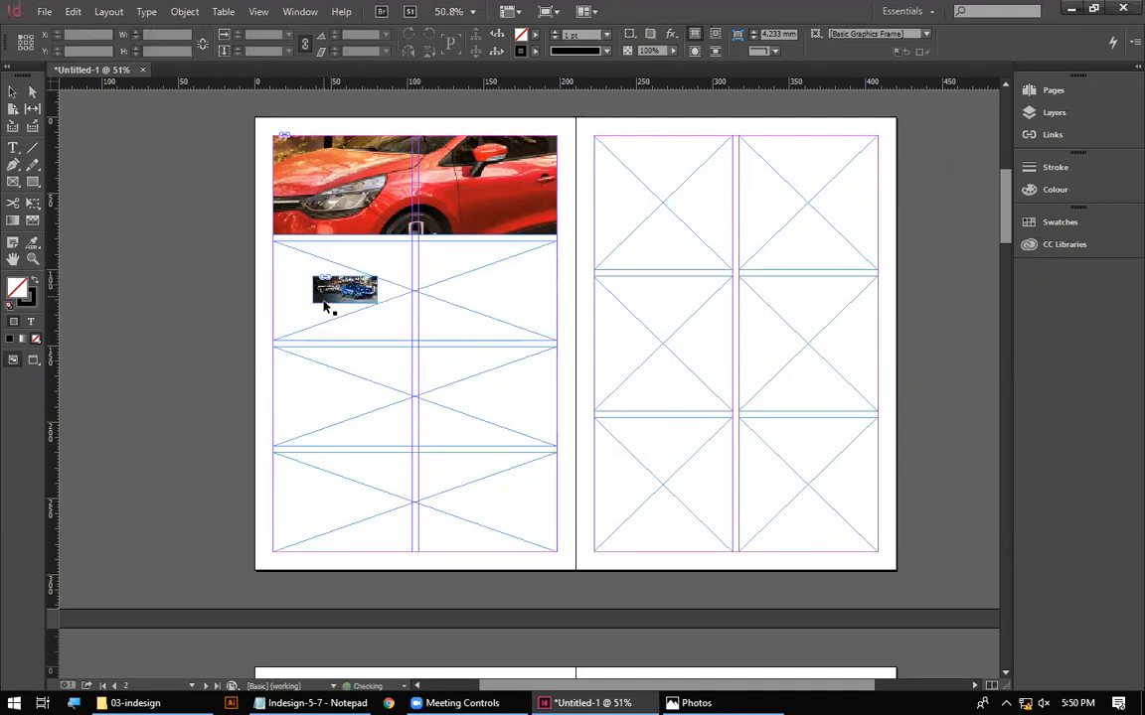
key("ctrl+z")
Fill page 2's remaining three frames from top to bottom with the blue car, Renault CAPTUR and orange SUV banners
left_click(343, 282)
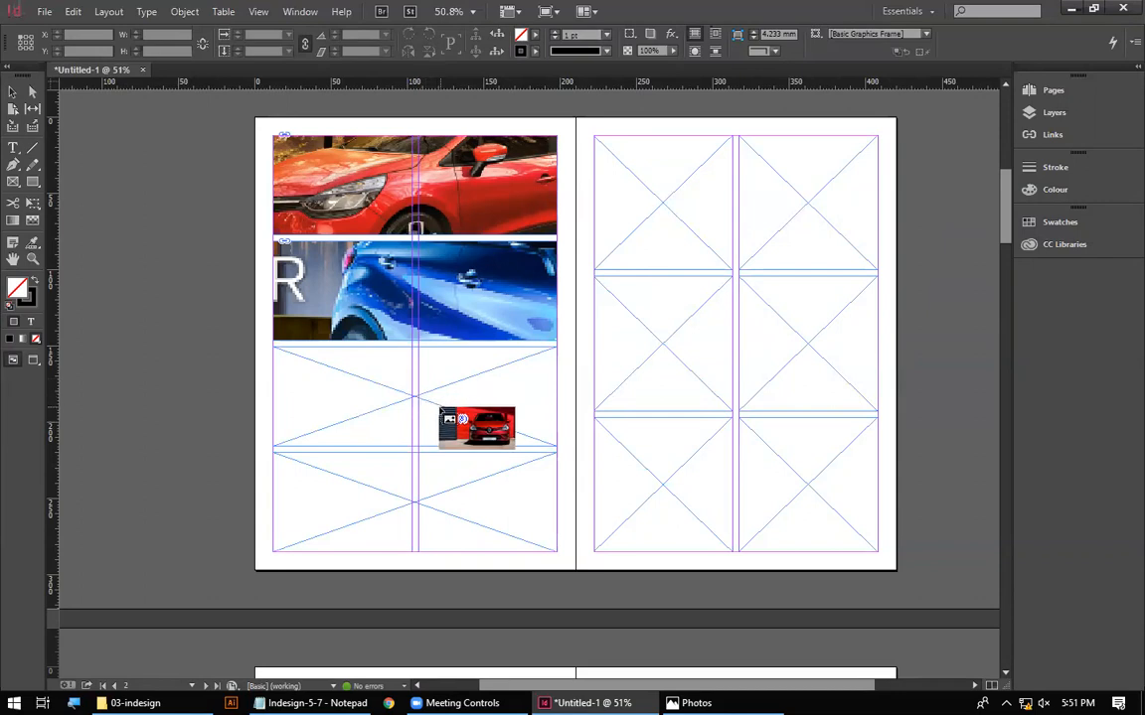
left_click(427, 404)
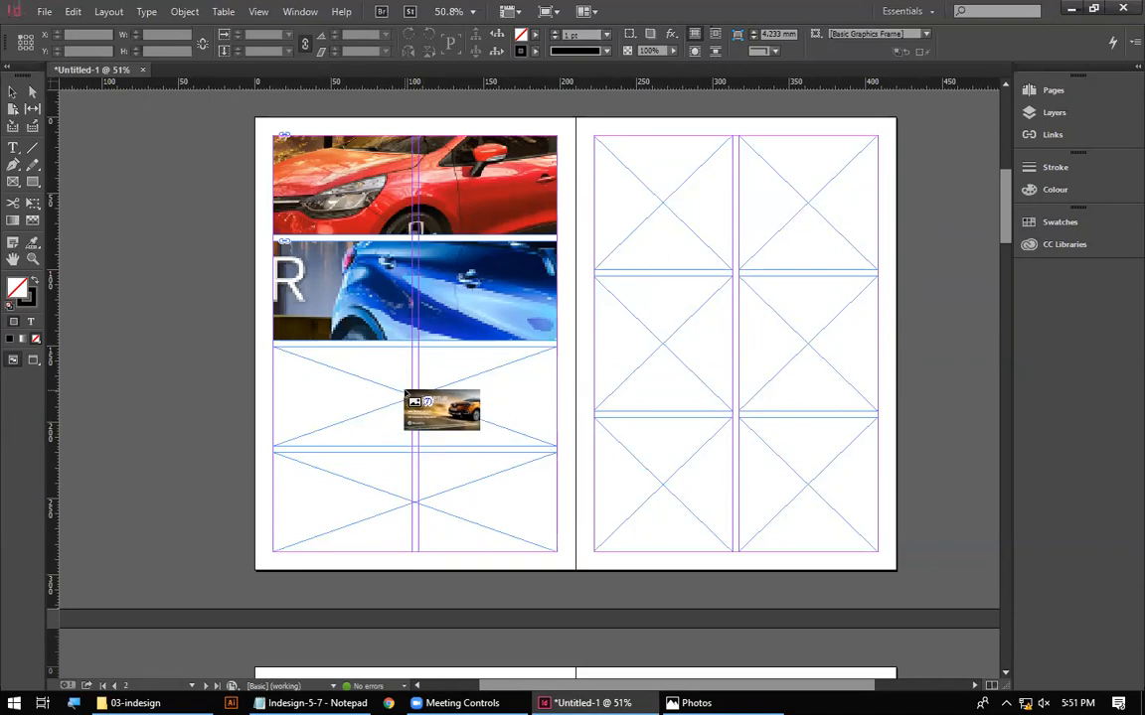
left_click(388, 401)
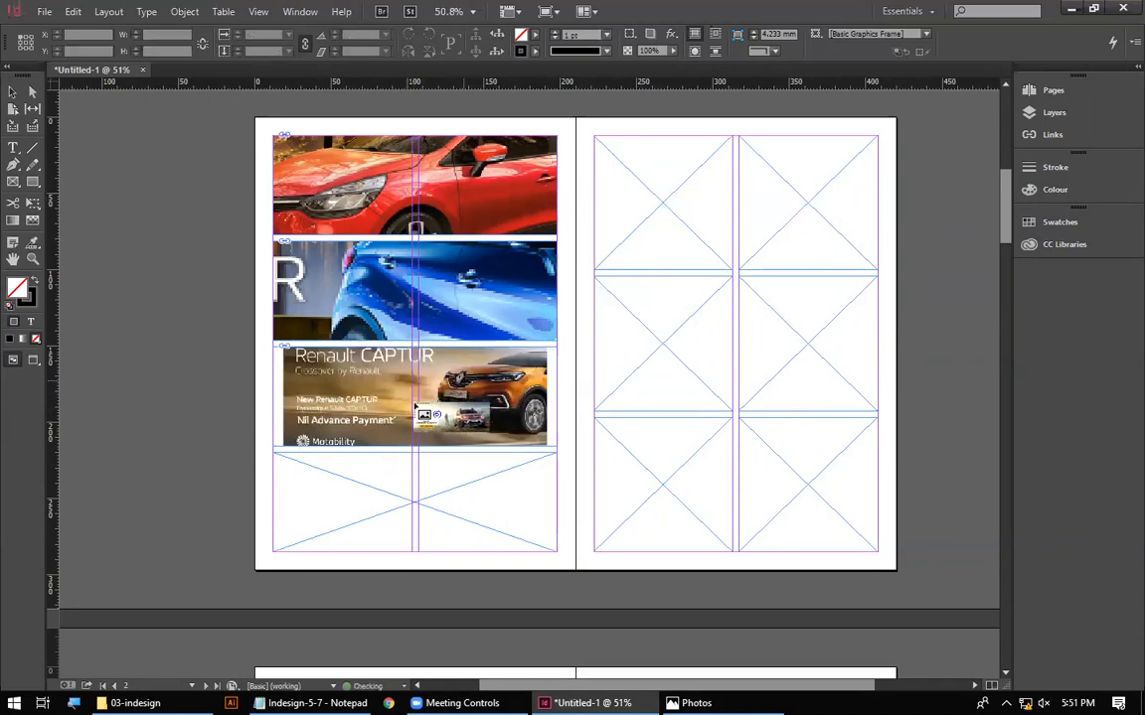
left_click(405, 509)
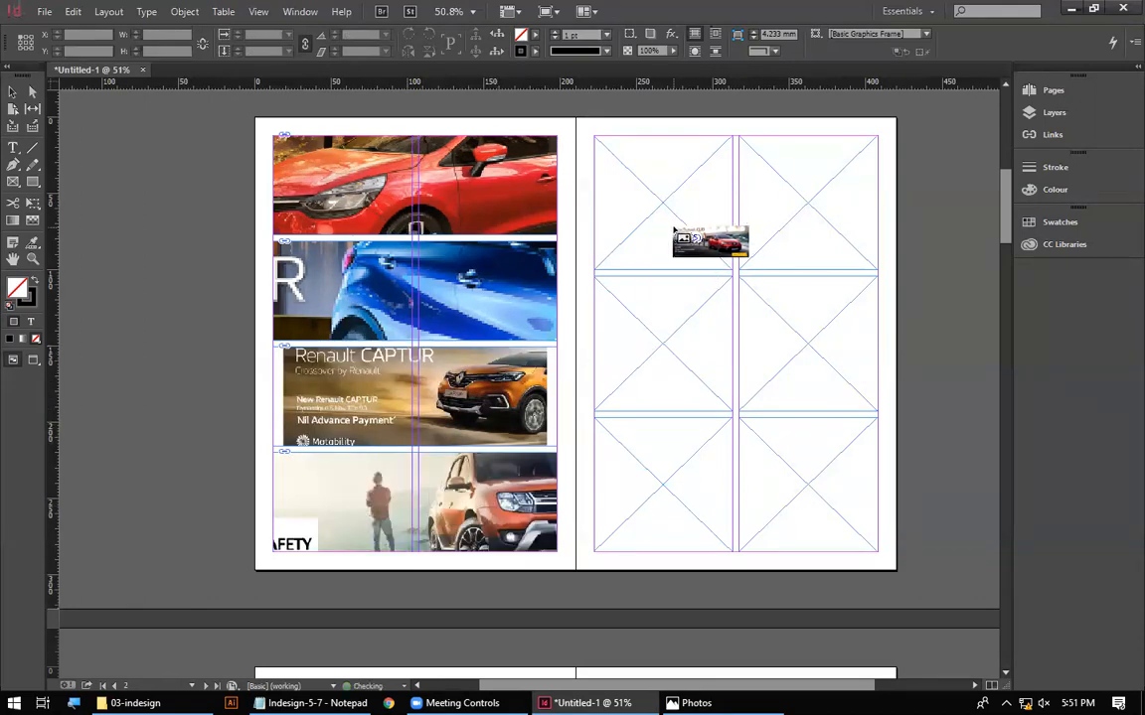
Place the remaining loaded images into the first five frames of page 3 in row order, leaving the last frame empty
left_click(673, 228)
left_click(800, 223)
left_click(828, 338)
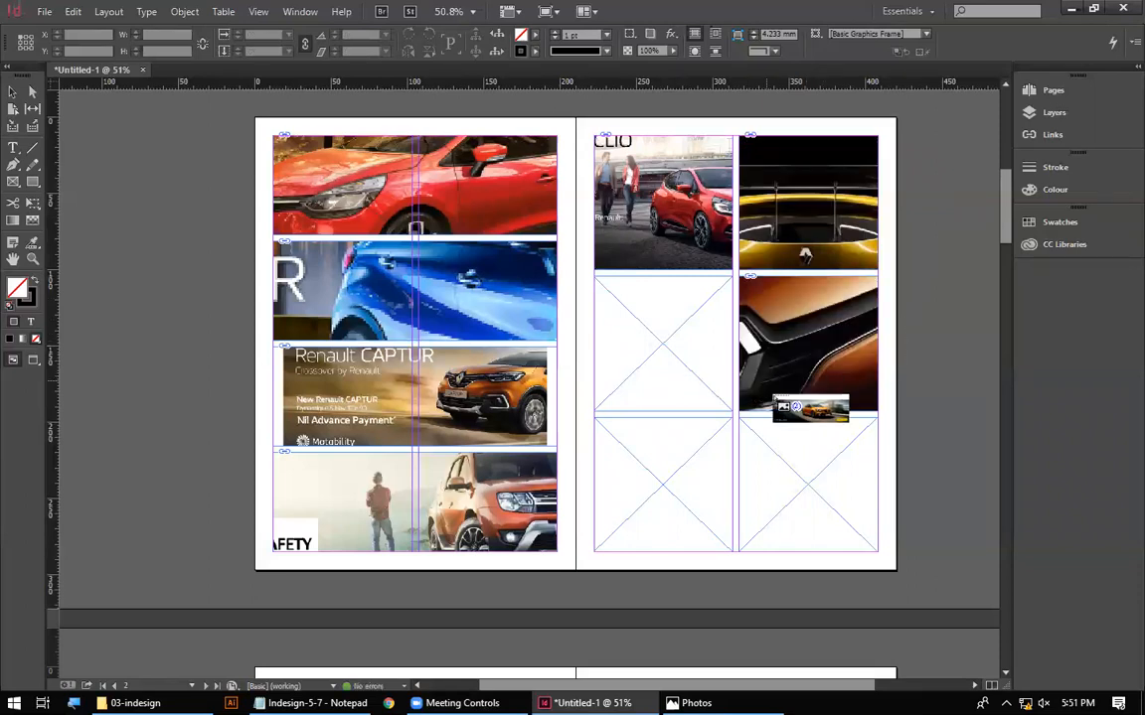
key("ctrl+z")
scroll(825, 370, "down", 3)
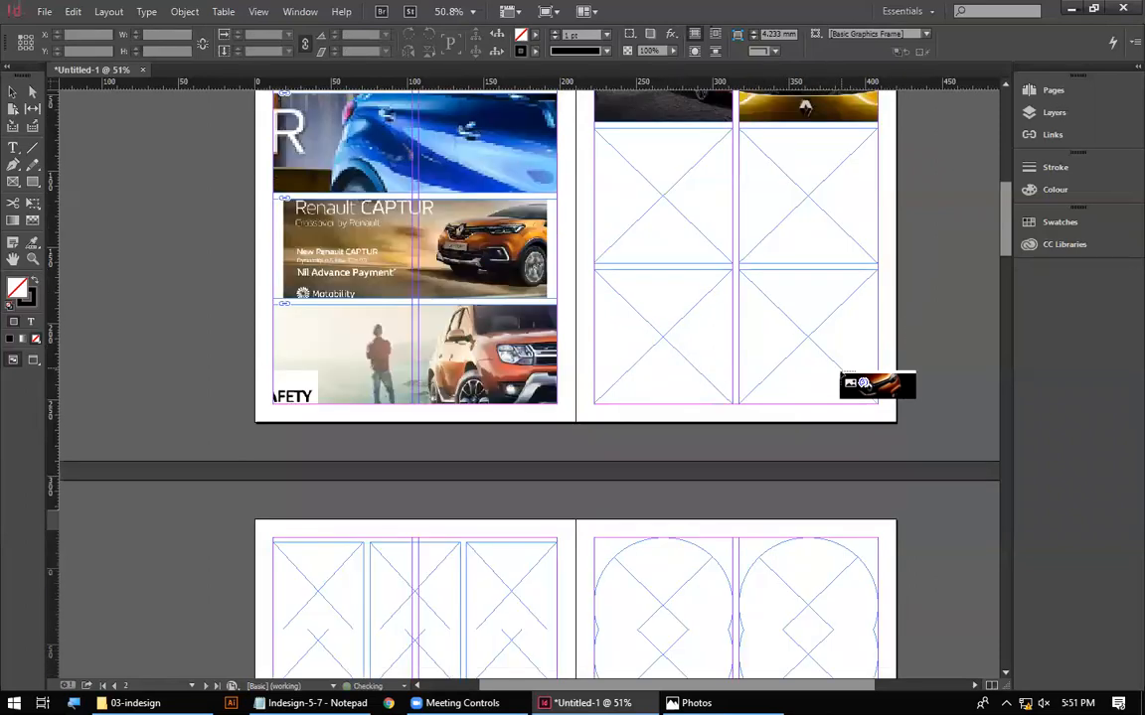
scroll(840, 378, "down", 5)
scroll(856, 402, "up", 7)
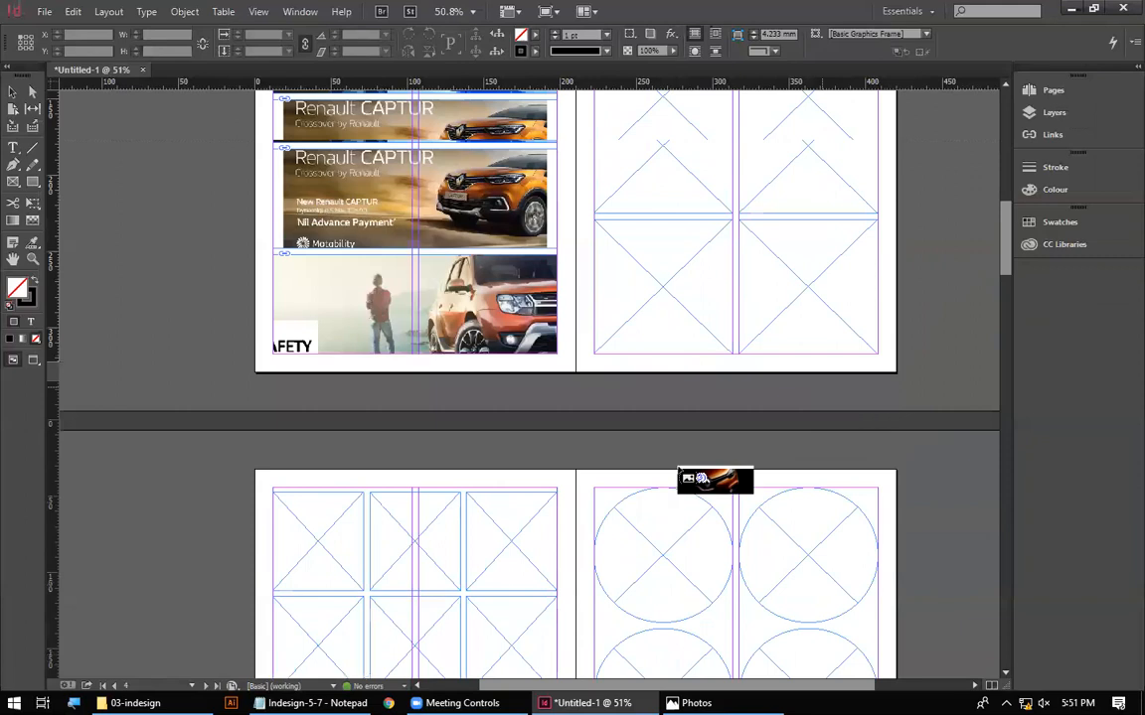
scroll(706, 440, "up", 3)
key("space")
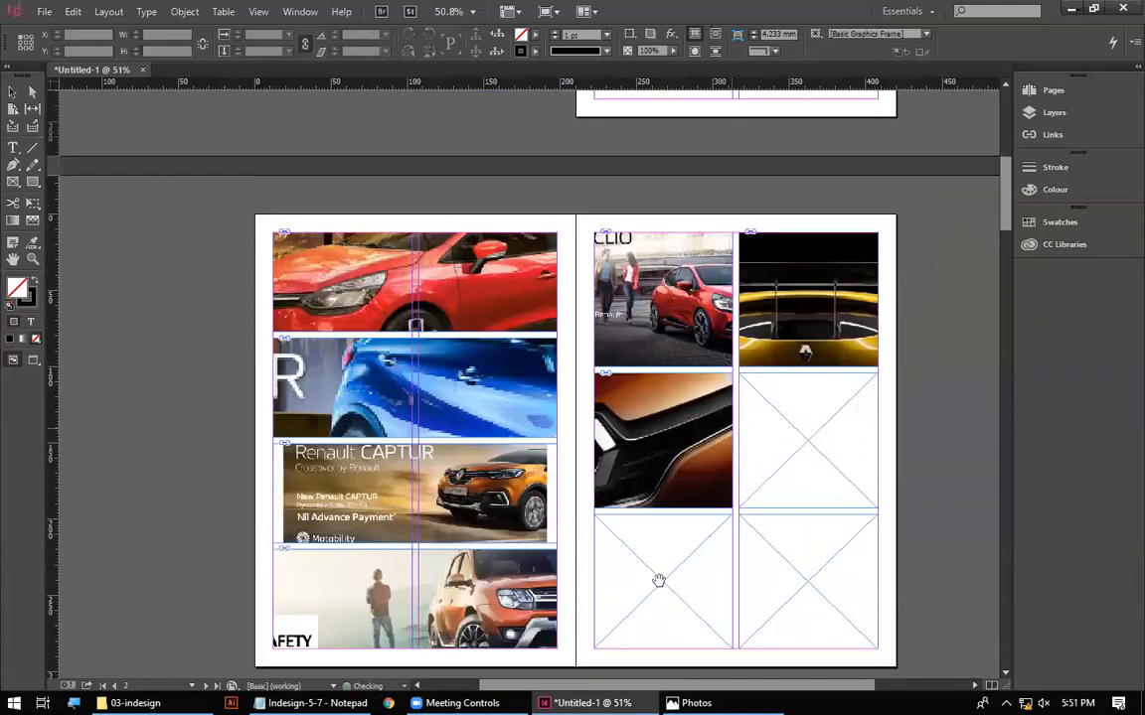
left_click(664, 616)
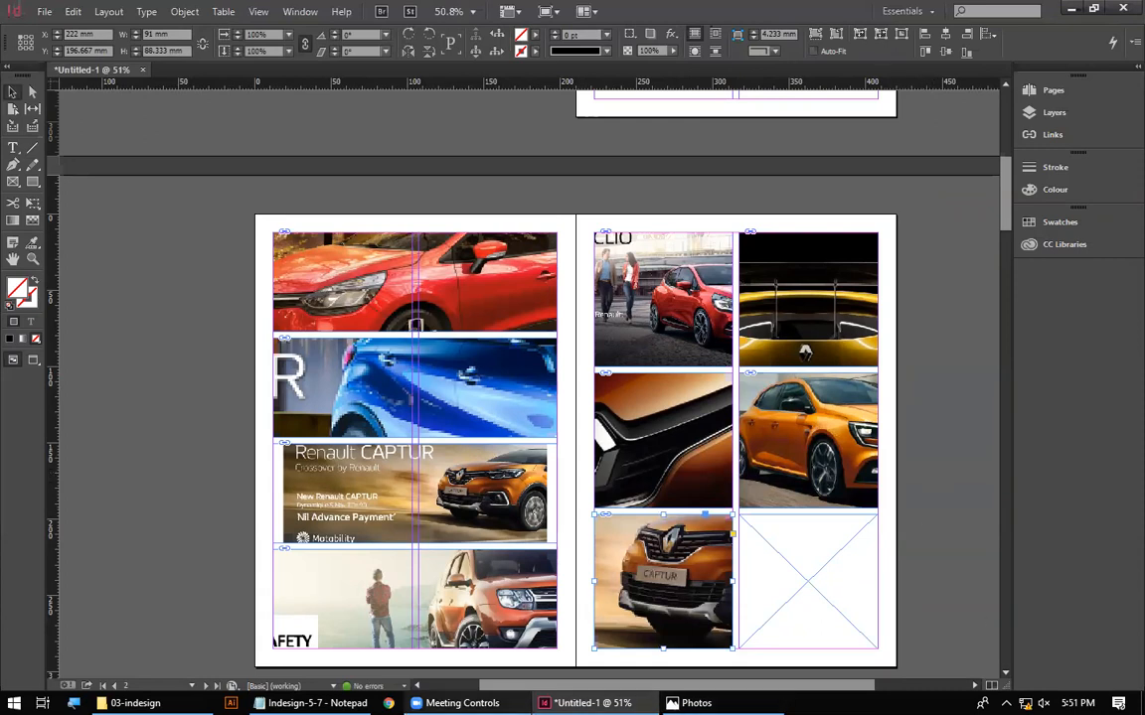
In the Notepad notes, mark the Single Image and Multiple Image items with "o" and the blank dash item with "x"
left_click(311, 702)
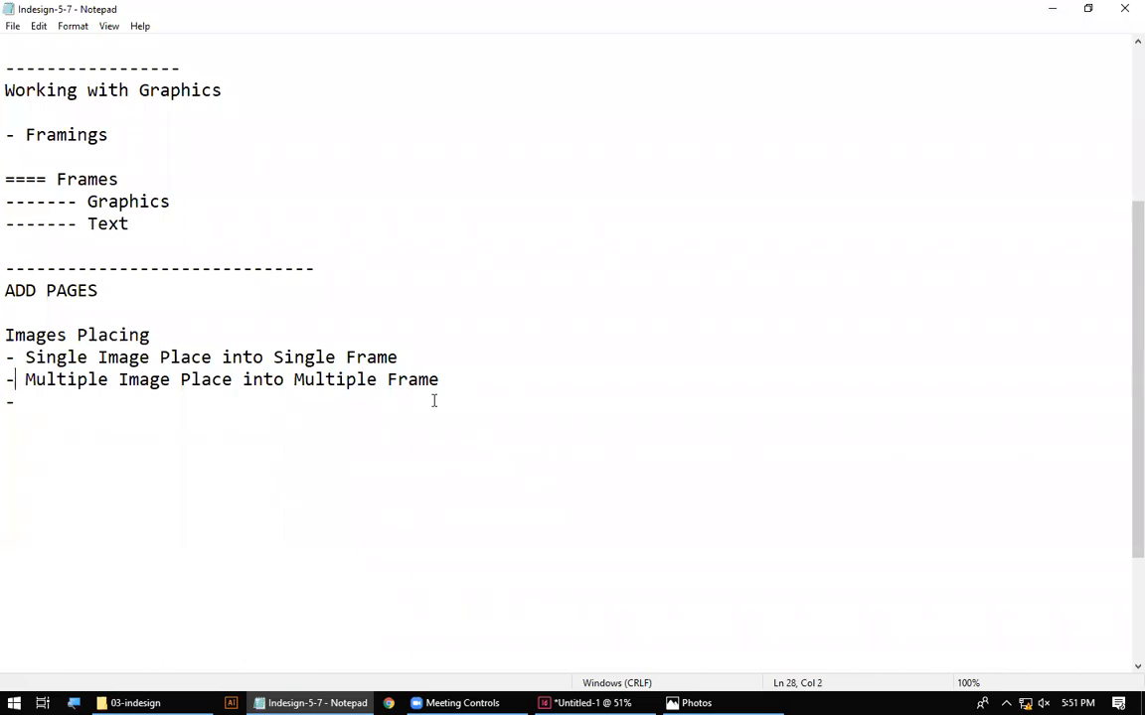
type("o")
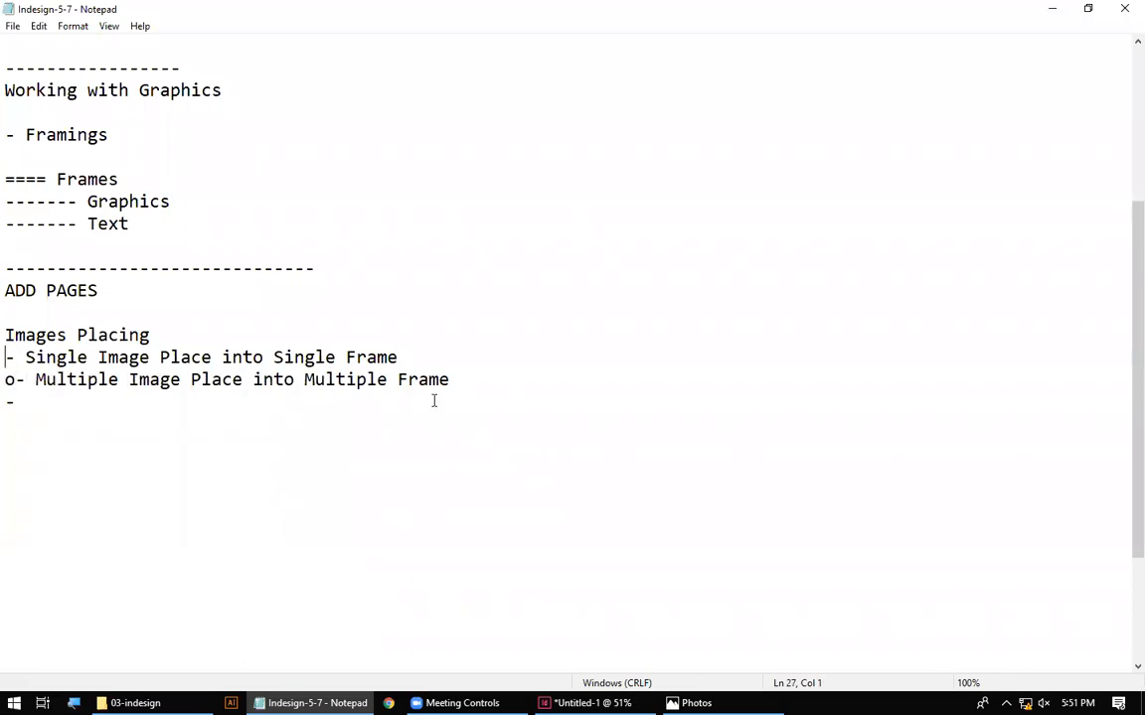
type("o")
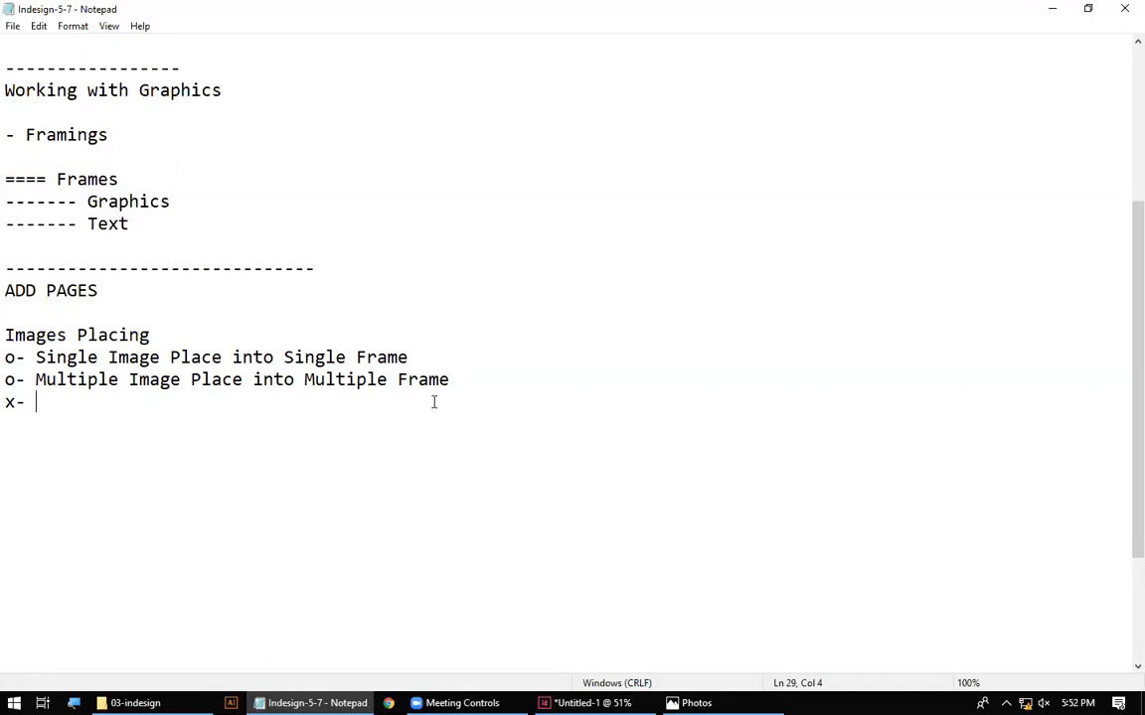
Fill the "x-" item with a copy of the Multiple Image text, reworded to "Multiple Image Place but no Frames"
left_click_drag(450, 379, 35, 379)
key("ctrl+c")
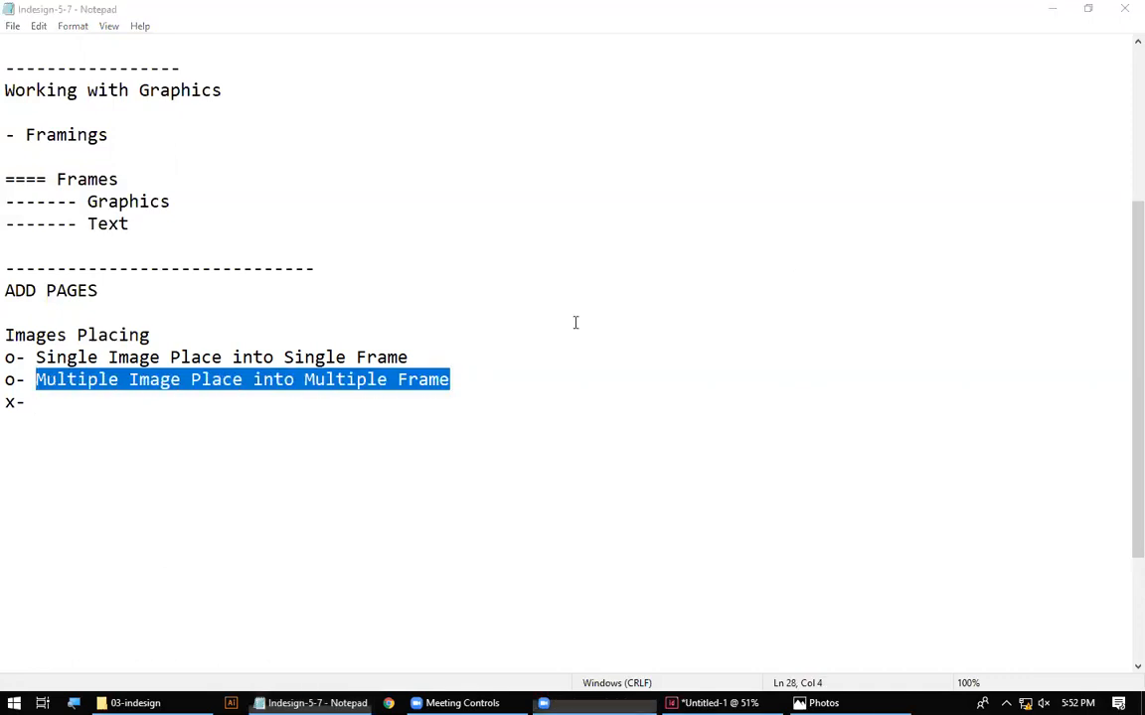
left_click(136, 404)
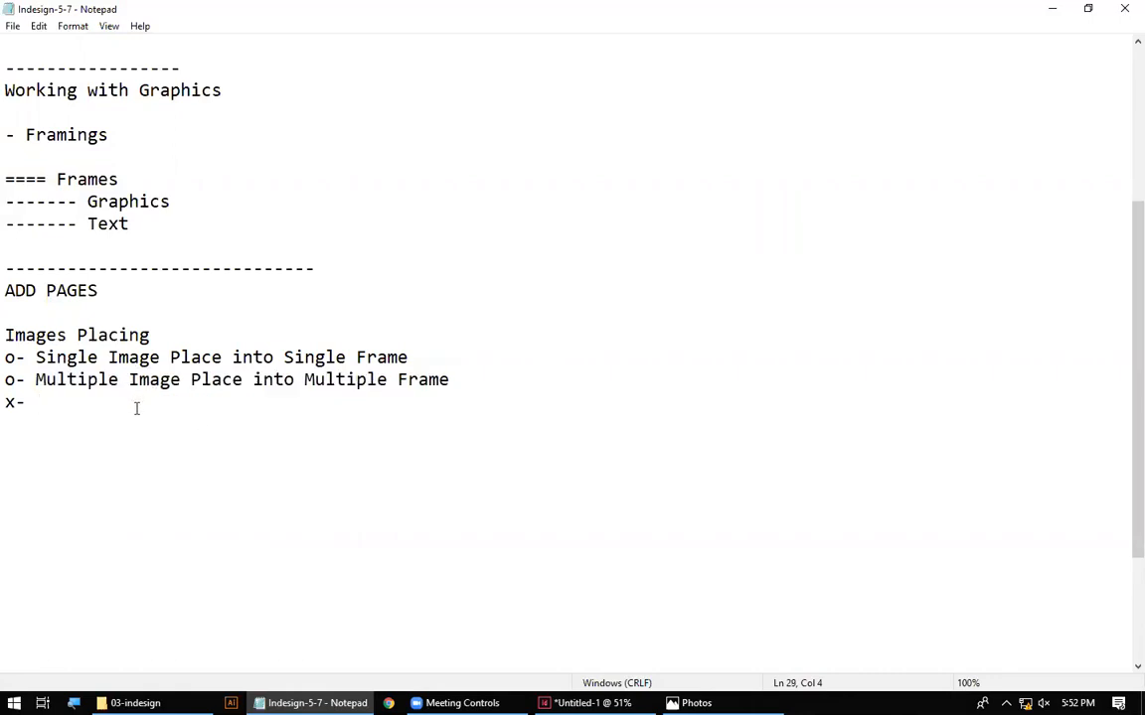
key("ctrl+v")
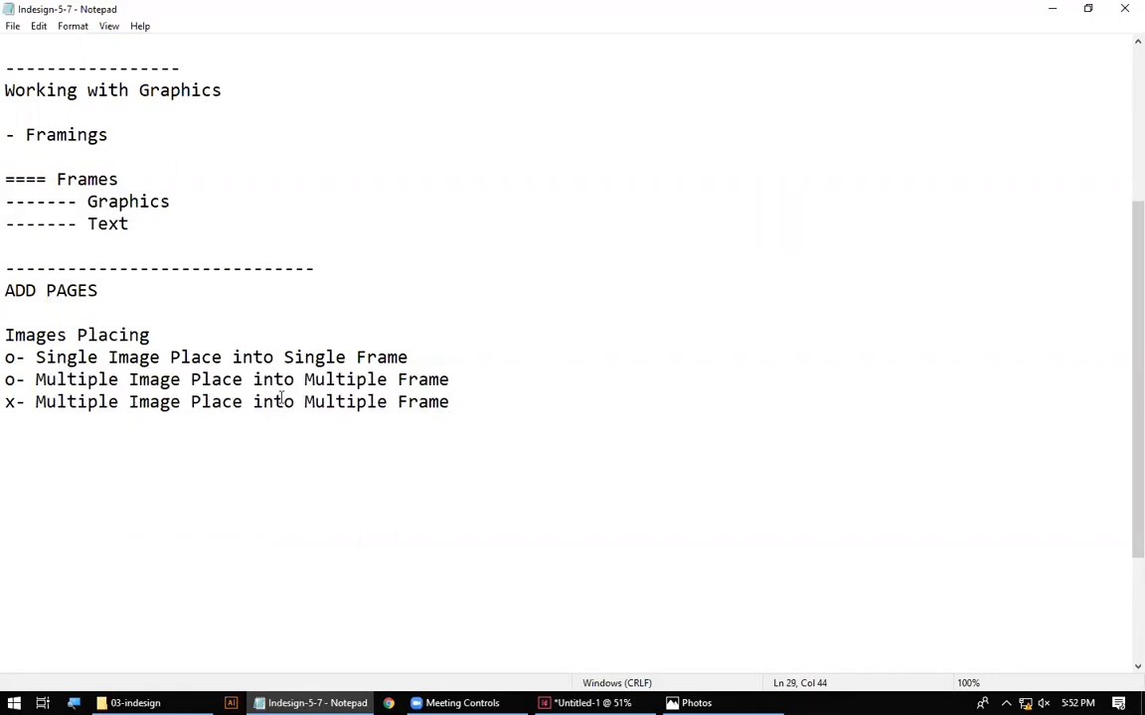
left_click_drag(191, 401, 423, 422)
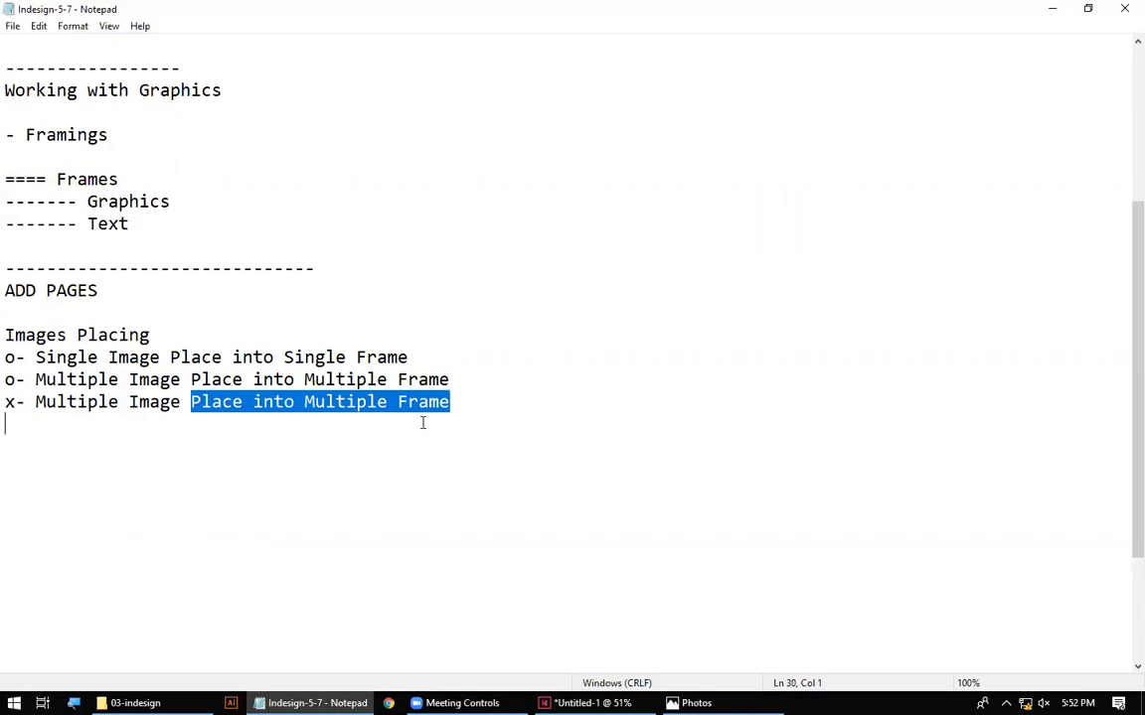
left_click_drag(253, 401, 455, 402)
type("B")
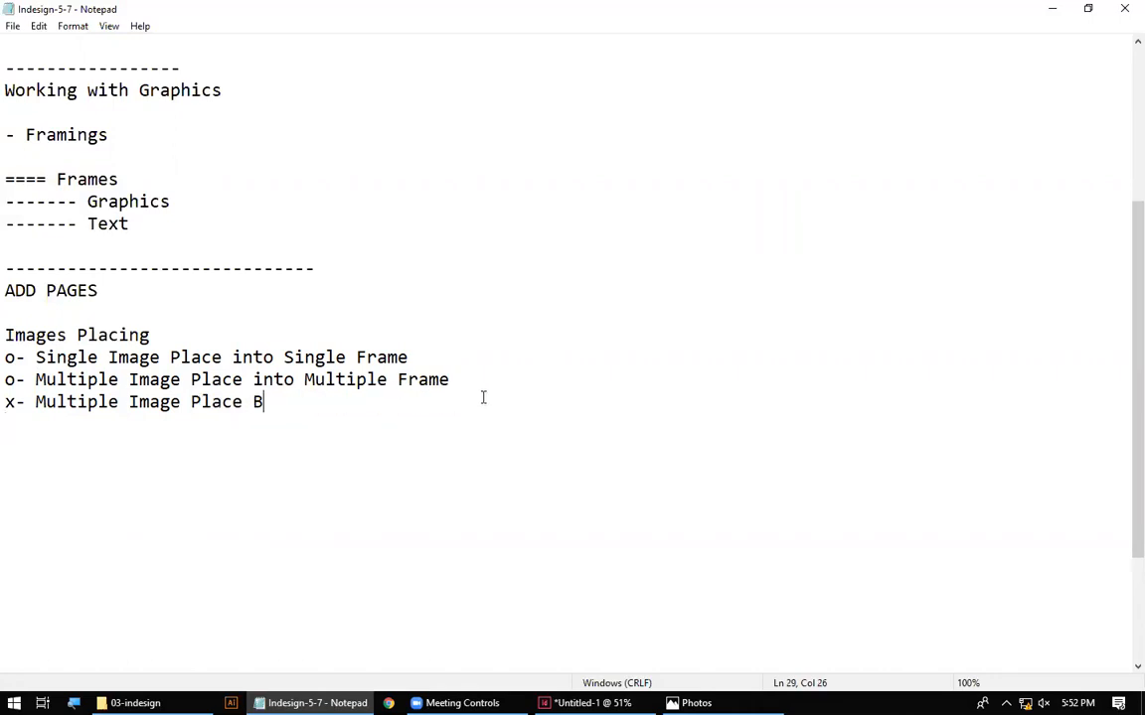
type("Ut no Frames")
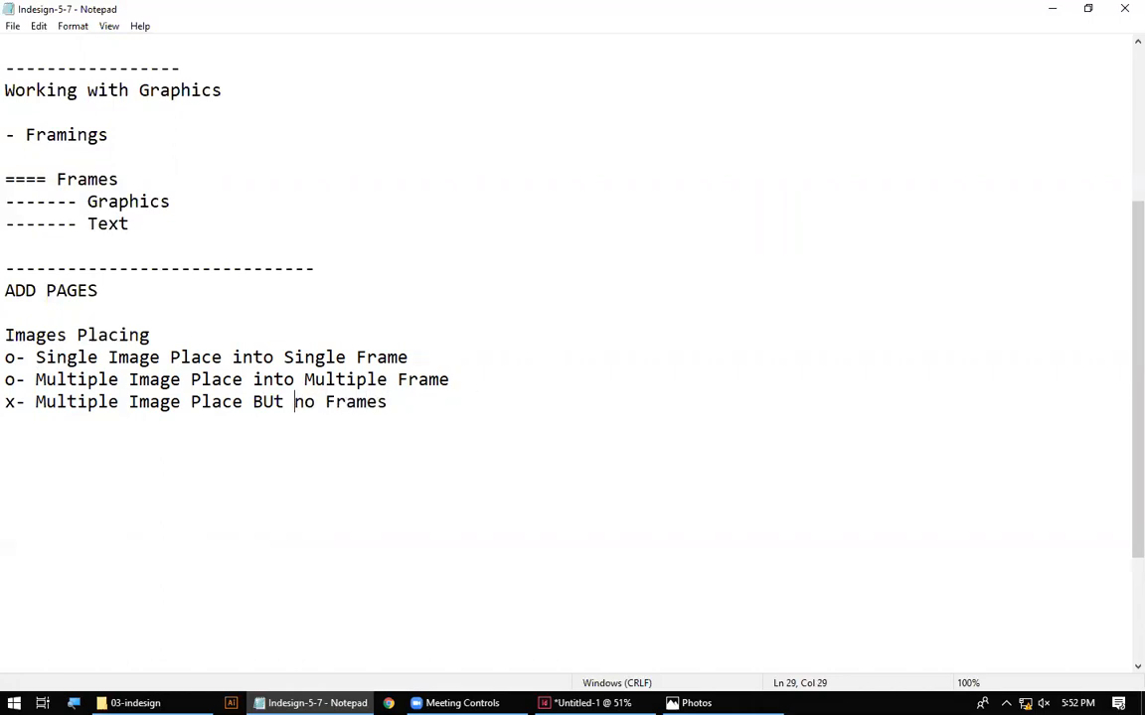
key("Delete")
key("Delete")
type("bu")
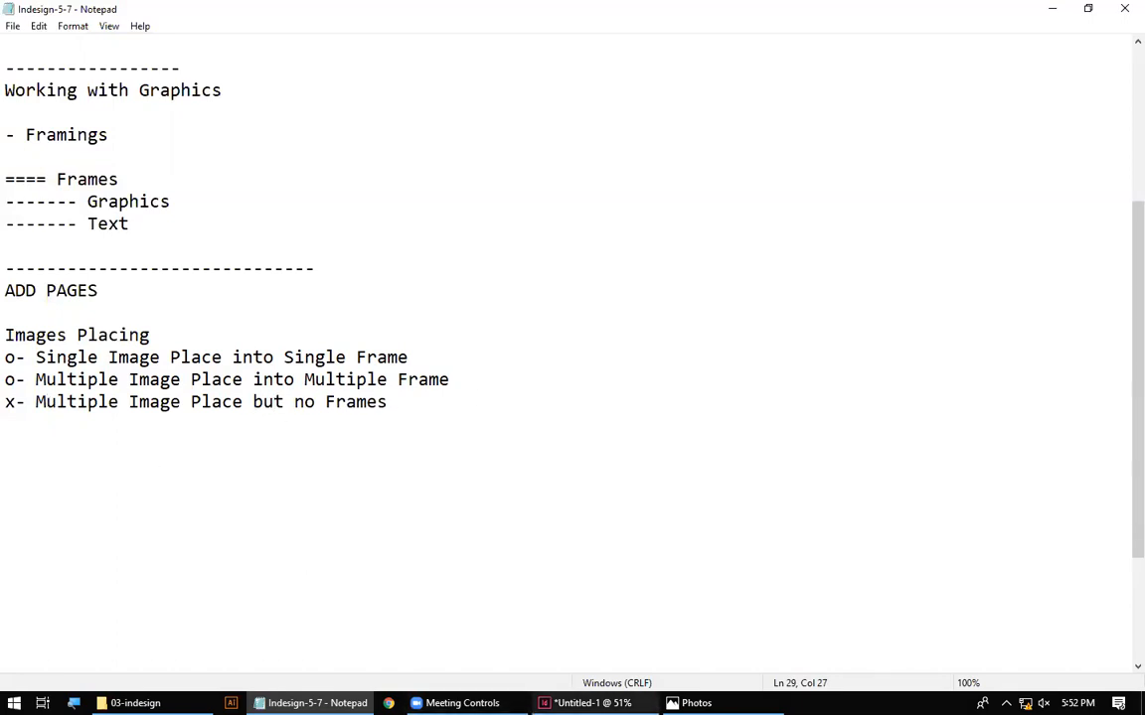
Switch to InDesign and load all images from the banners folder for placing, with nothing selected in the document
key("alt+Tab")
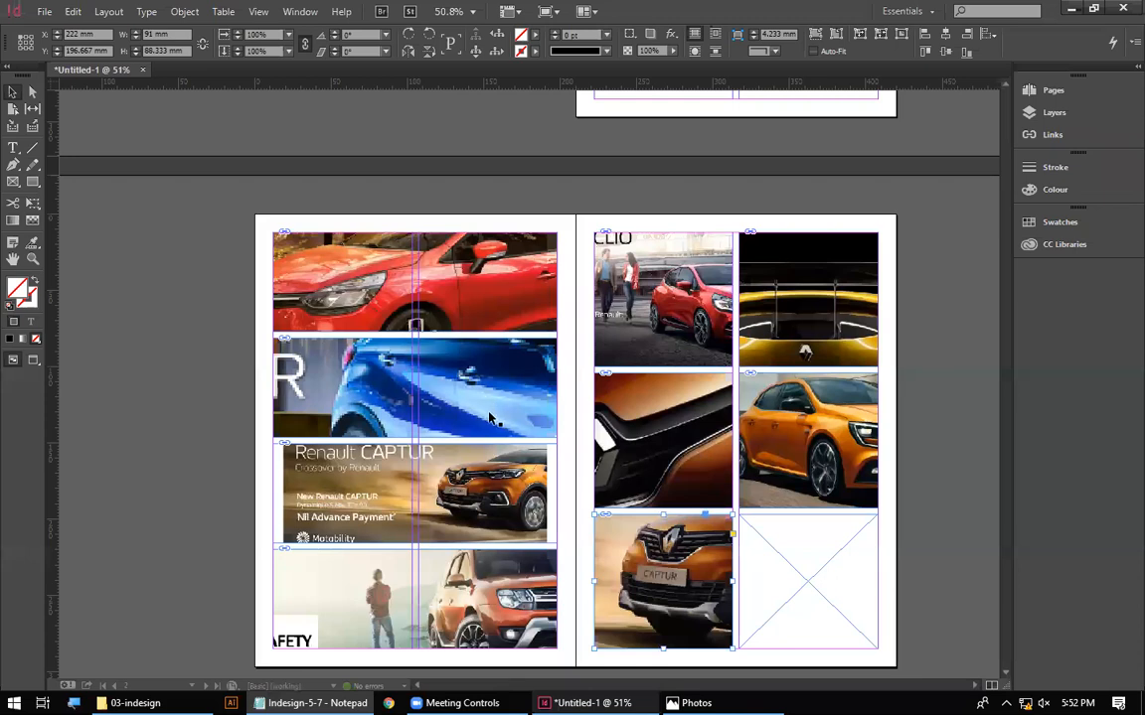
scroll(828, 384, "down", 15)
scroll(803, 398, "down", 2)
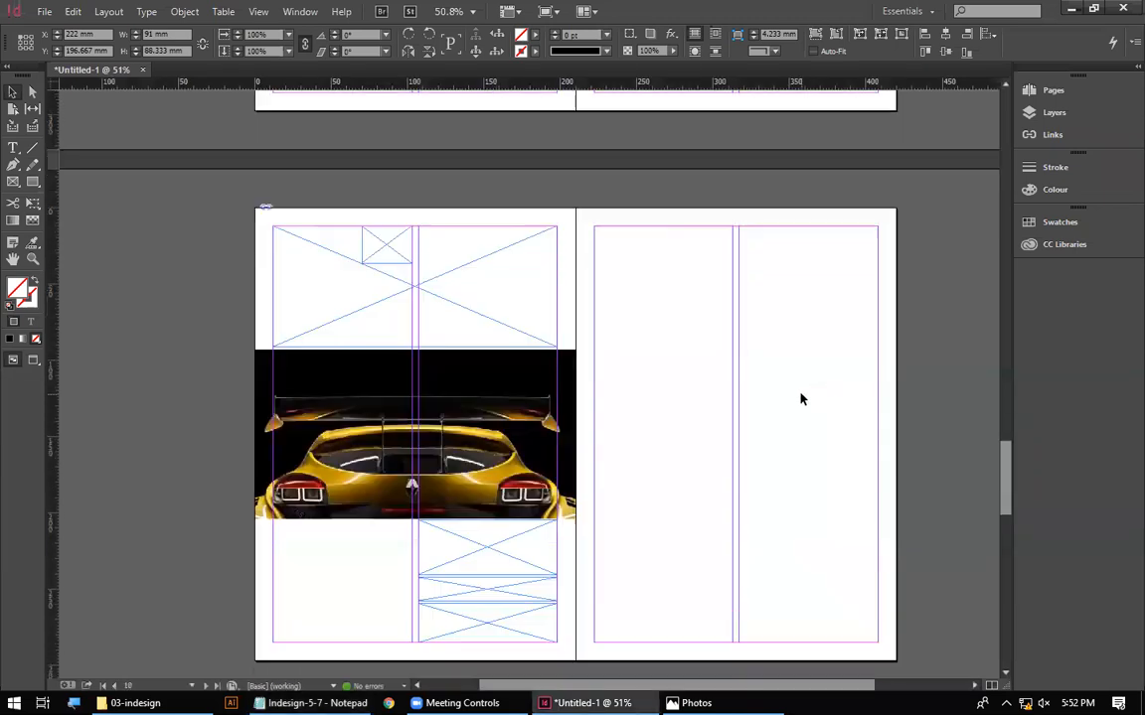
scroll(786, 413, "down", 5)
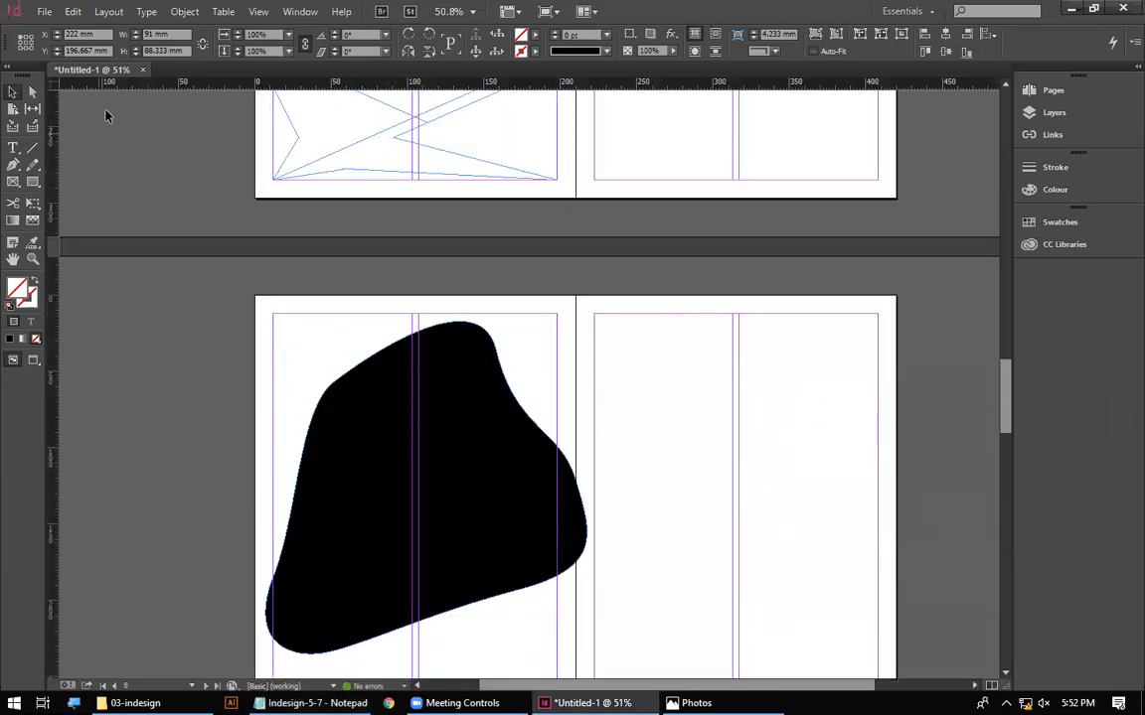
left_click(110, 190)
left_click(44, 11)
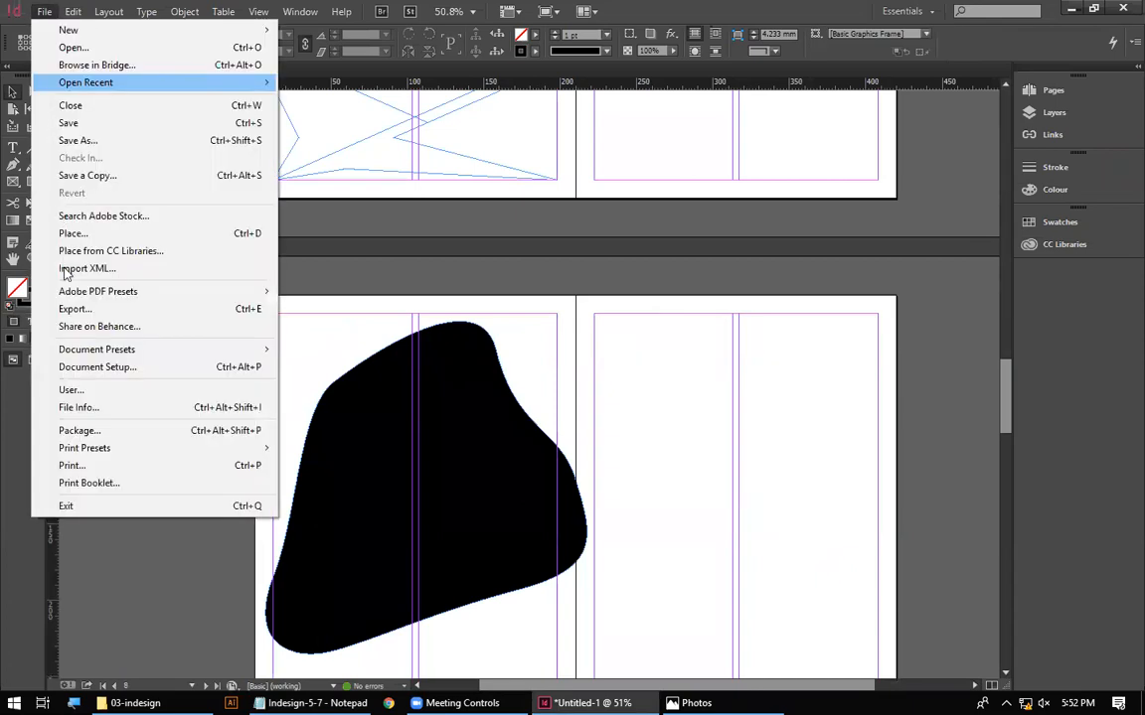
left_click(73, 233)
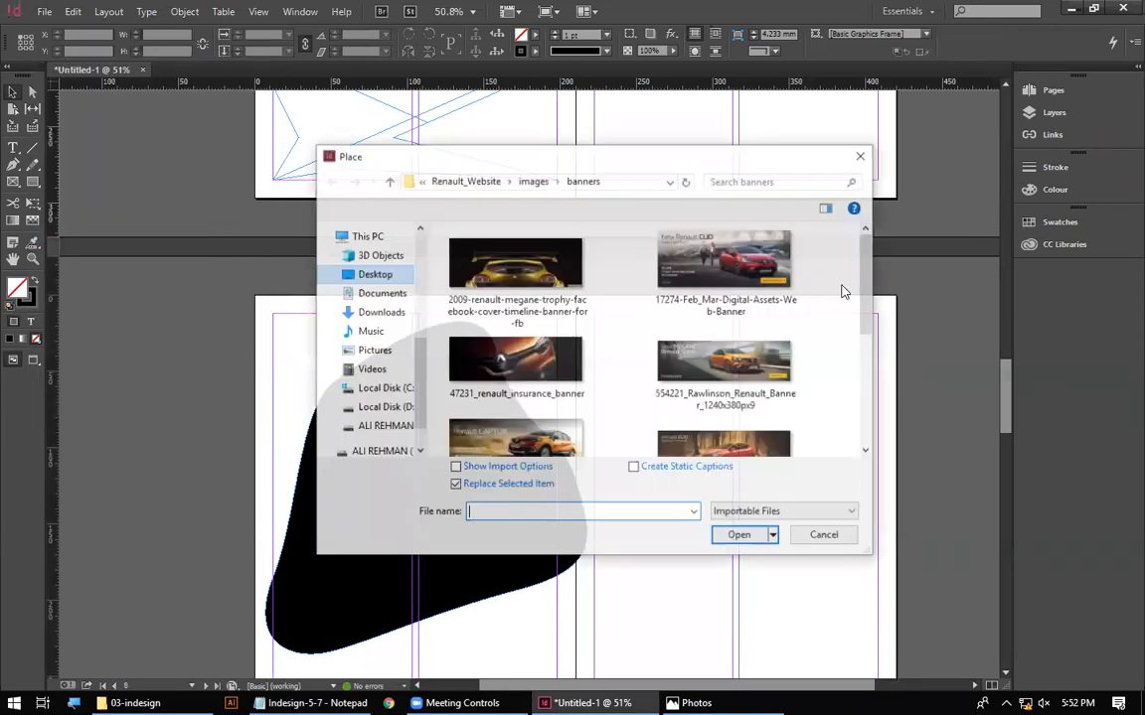
key("ctrl+a")
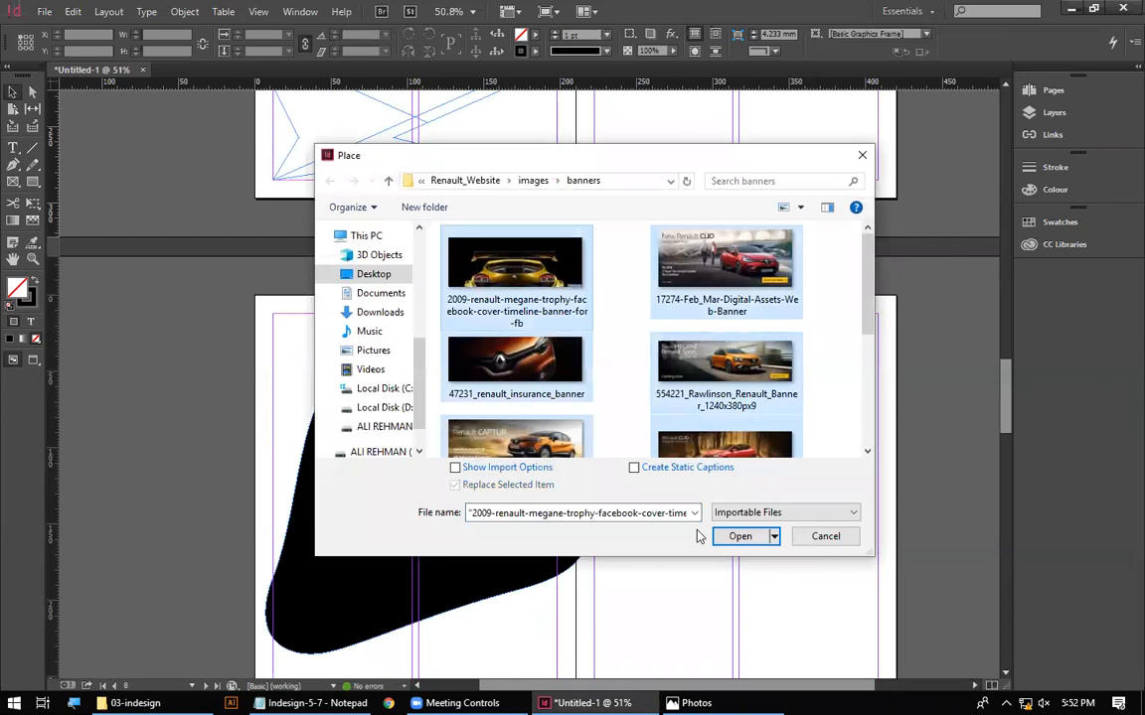
left_click(739, 537)
scroll(576, 465, "down", 8)
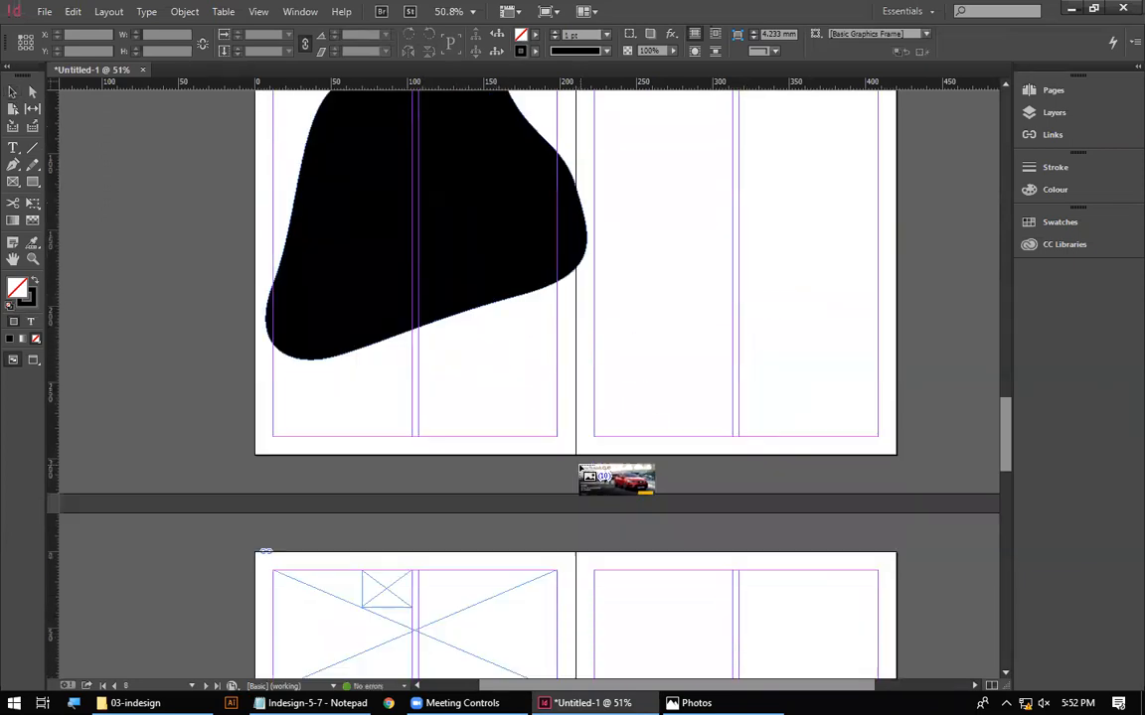
scroll(509, 317, "down", 5)
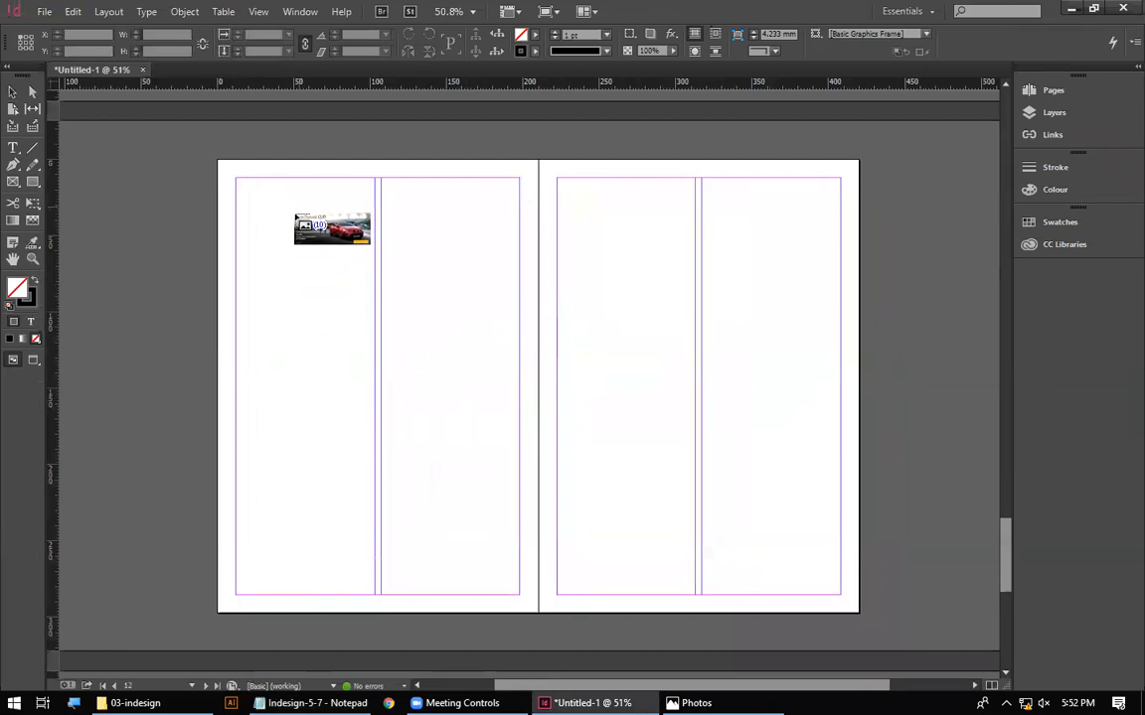
left_click_drag(236, 180, 516, 596)
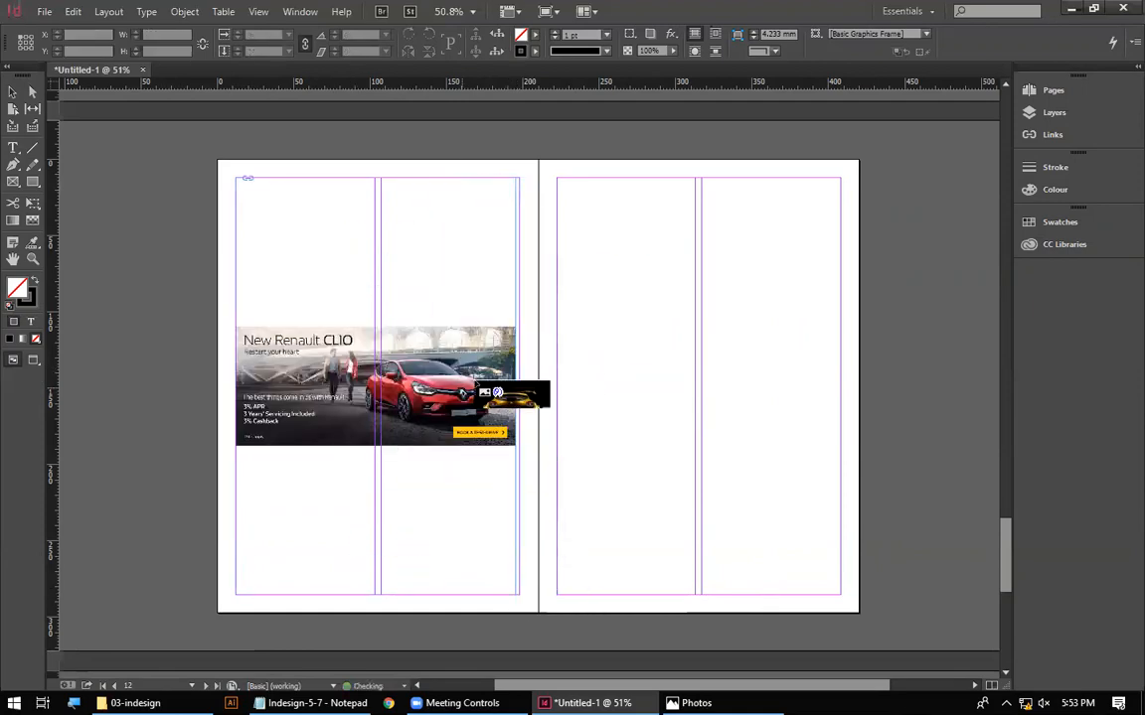
key("ctrl+z")
key("ctrl+z")
key("ctrl+z")
key("ctrl+z")
key("ctrl+z")
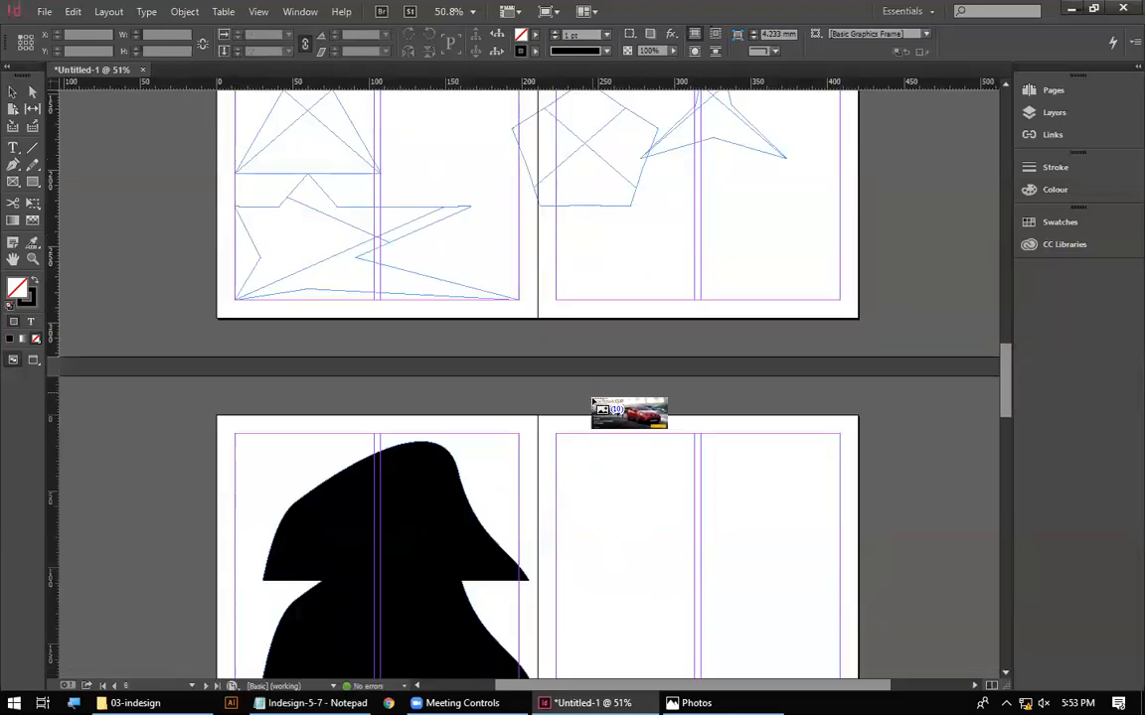
Place the first three loaded banners as a grid of three rows and one column filling page 12's margins
scroll(293, 200, "down", 8)
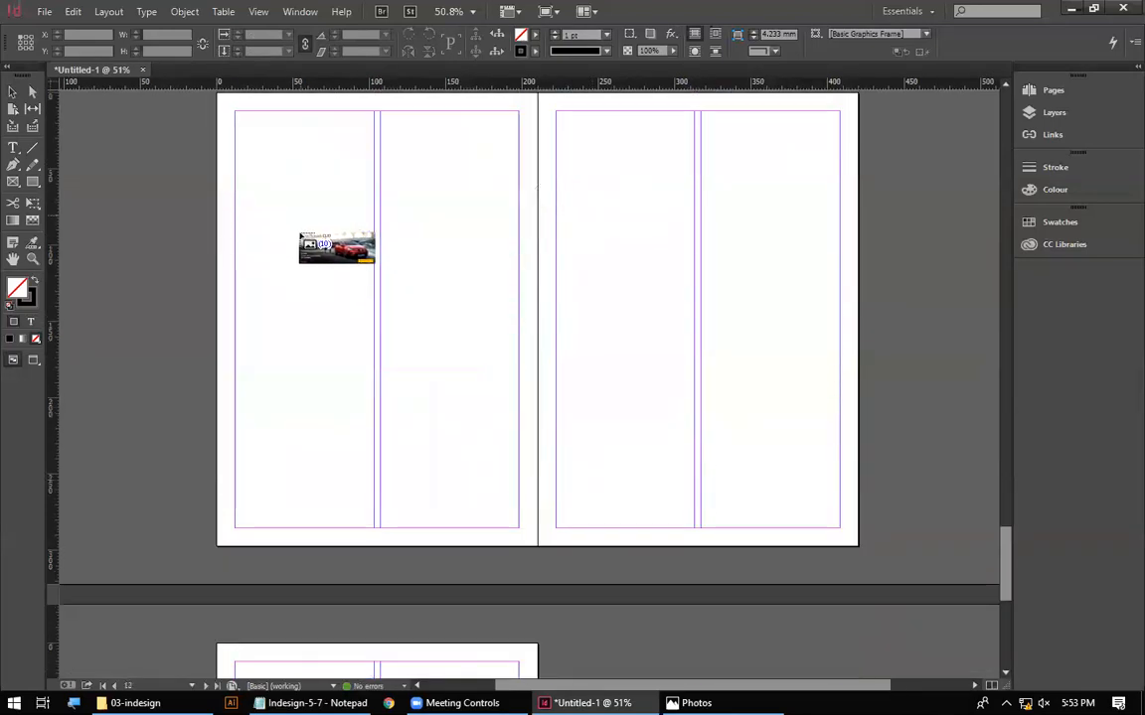
scroll(299, 235, "up", 1)
left_click_drag(235, 161, 519, 580)
key("Up")
key("Up")
key("Up")
key("Down")
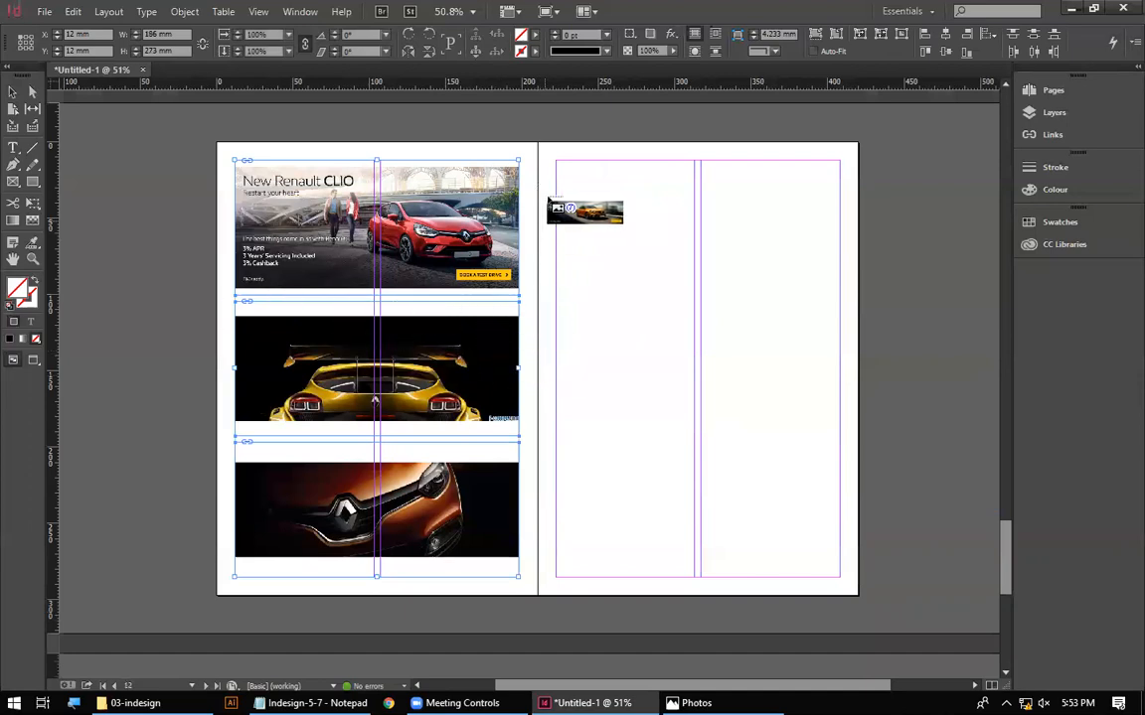
Place the next three loaded banners as a three-row, one-column grid filling page 13's margins
left_click_drag(555, 161, 839, 578)
key("Up")
key("Up")
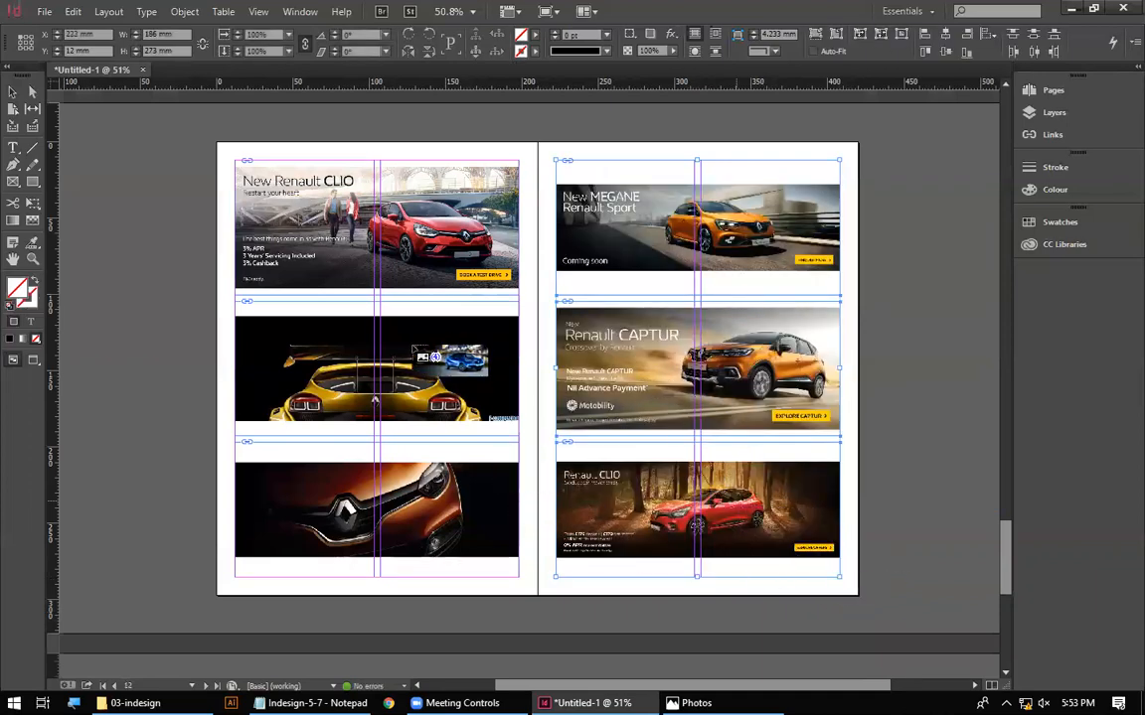
Fill page 14's margins with a three-row, one-column grid of the remaining loaded banners
scroll(427, 356, "down", 5)
left_click_drag(234, 177, 517, 594)
key("Up")
key("Up")
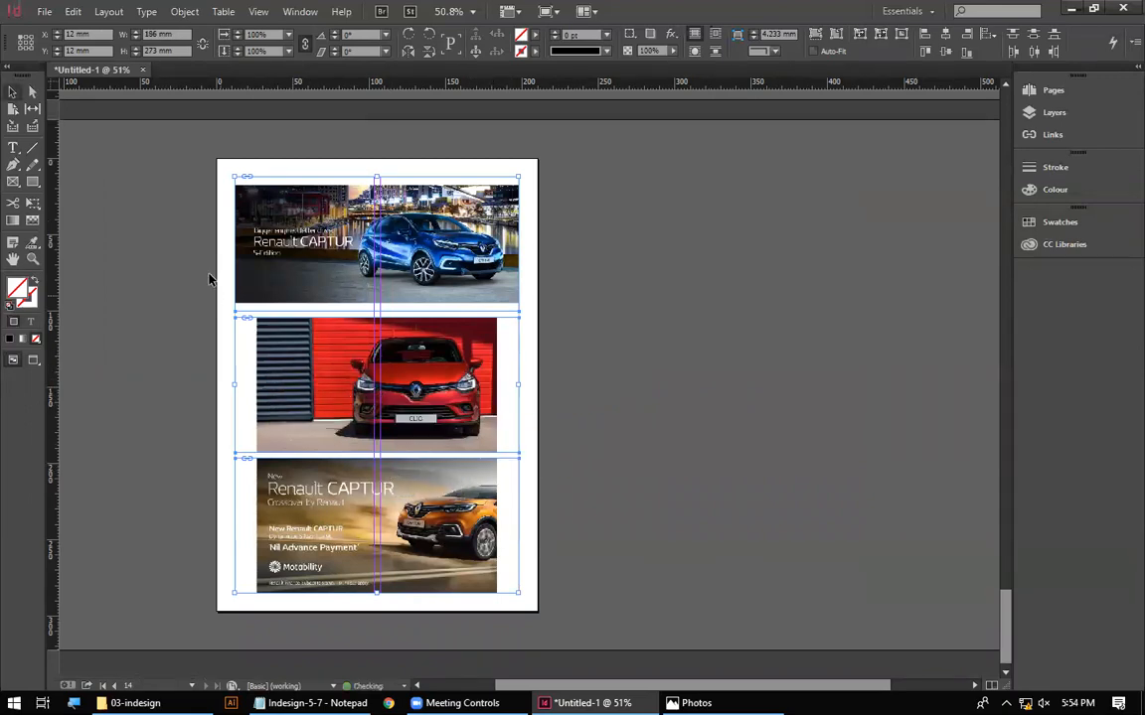
Save the document as Placing.indd in the Documents folder
scroll(601, 461, "up", 4)
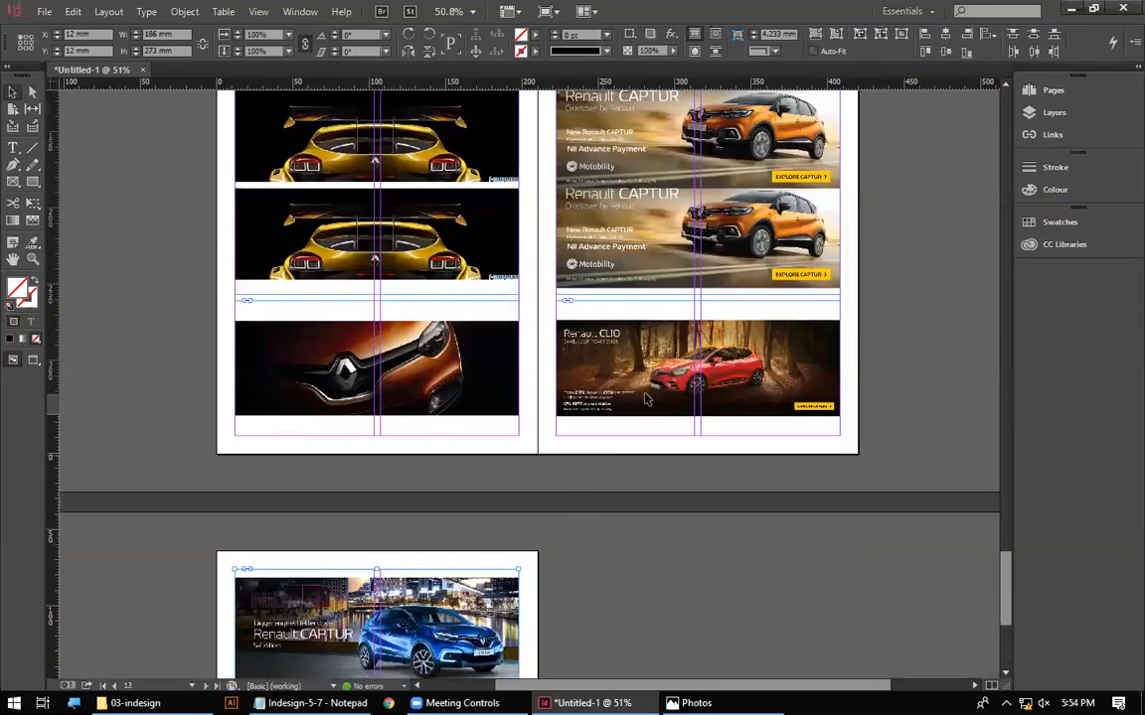
scroll(646, 398, "down", 5)
key("ctrl+s")
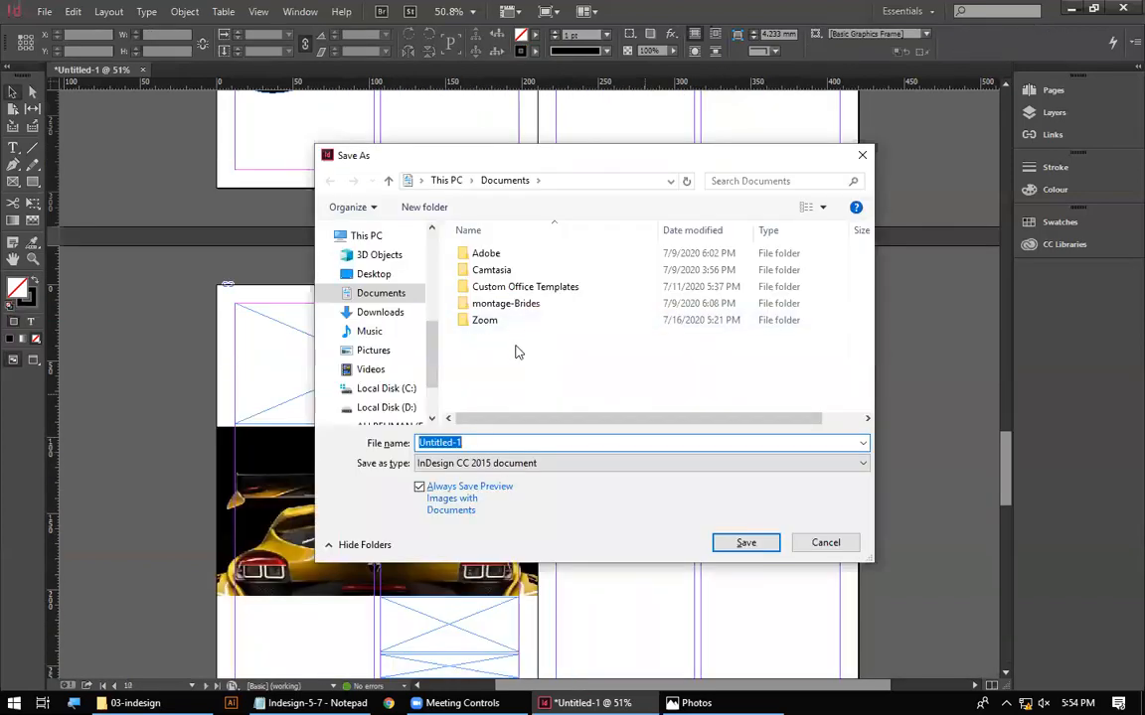
type("Pl")
key("Return")
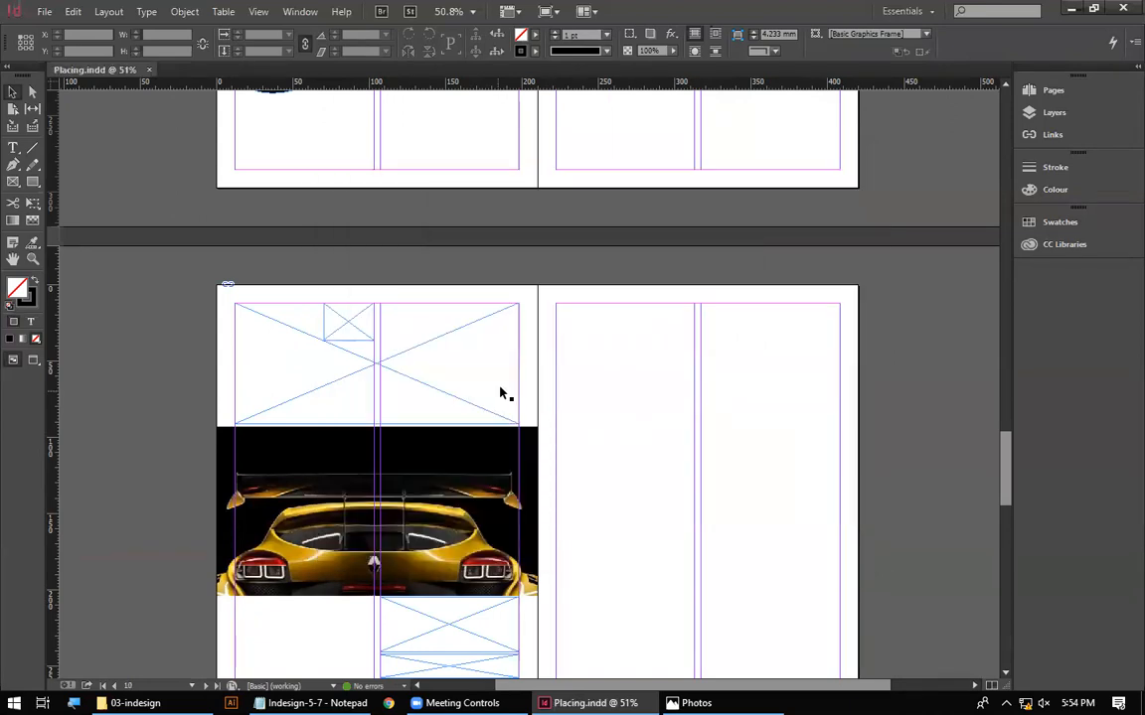
Review the spreads in full-screen presentation mode, from pages 12–13 to pages 2–3, and return to normal view
scroll(492, 417, "down", 3)
scroll(480, 419, "down", 4)
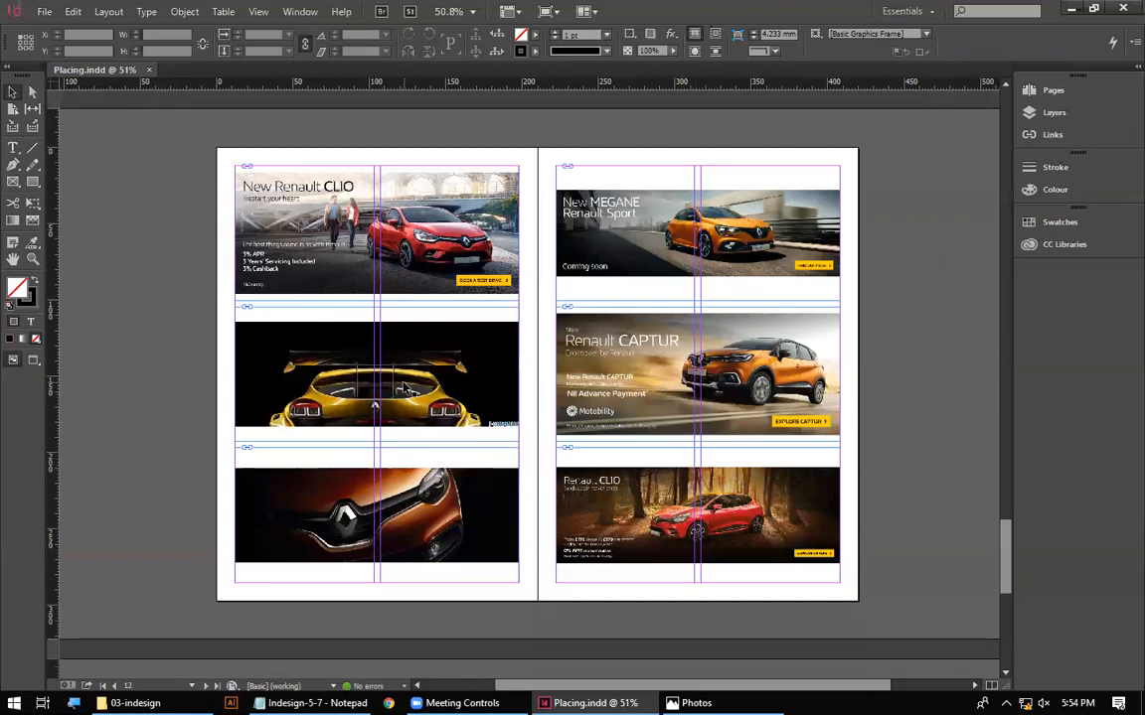
key("shift+w")
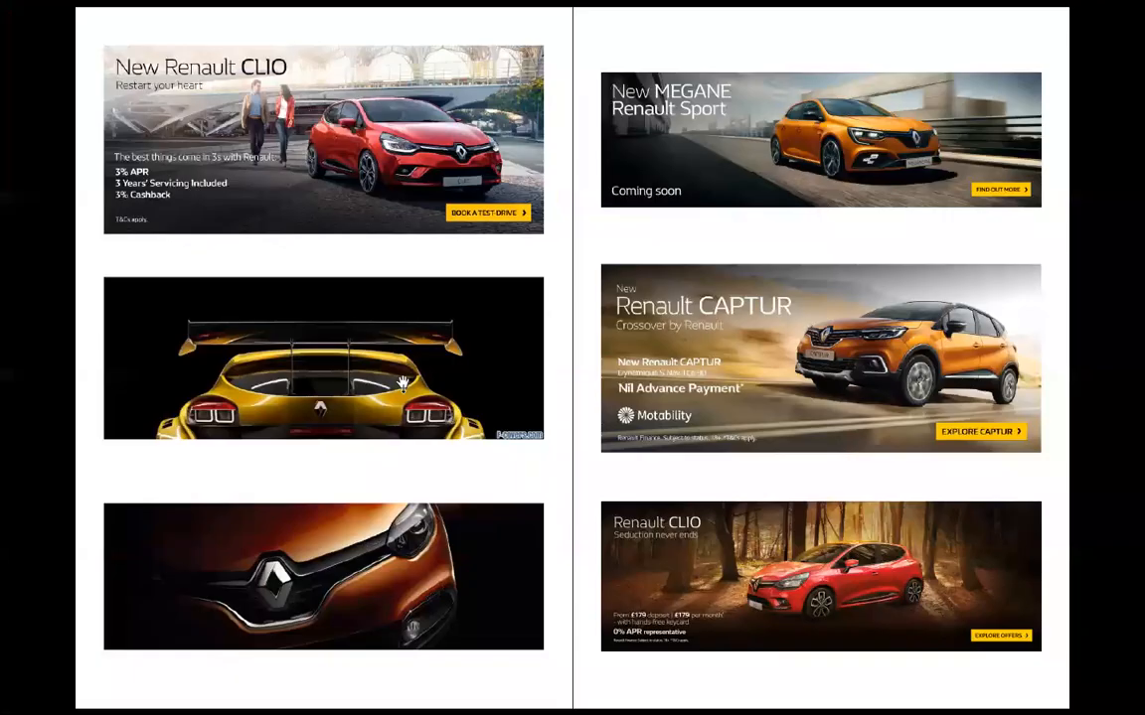
left_click(402, 382)
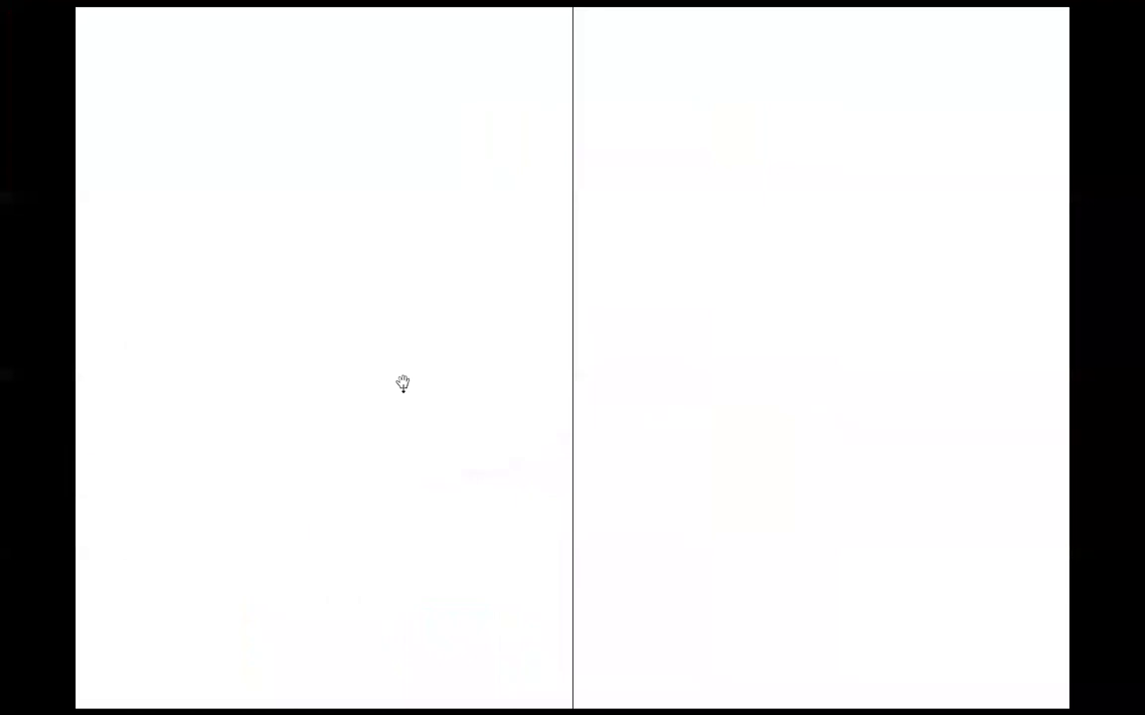
key("Right")
key("Right")
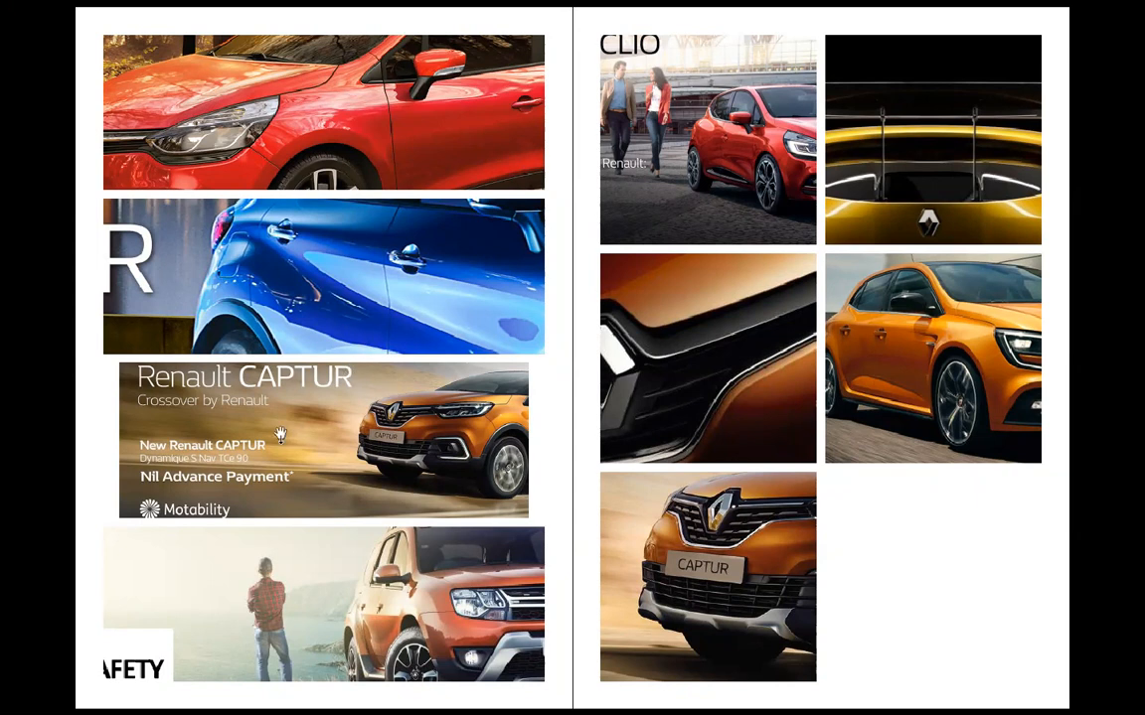
key("Escape")
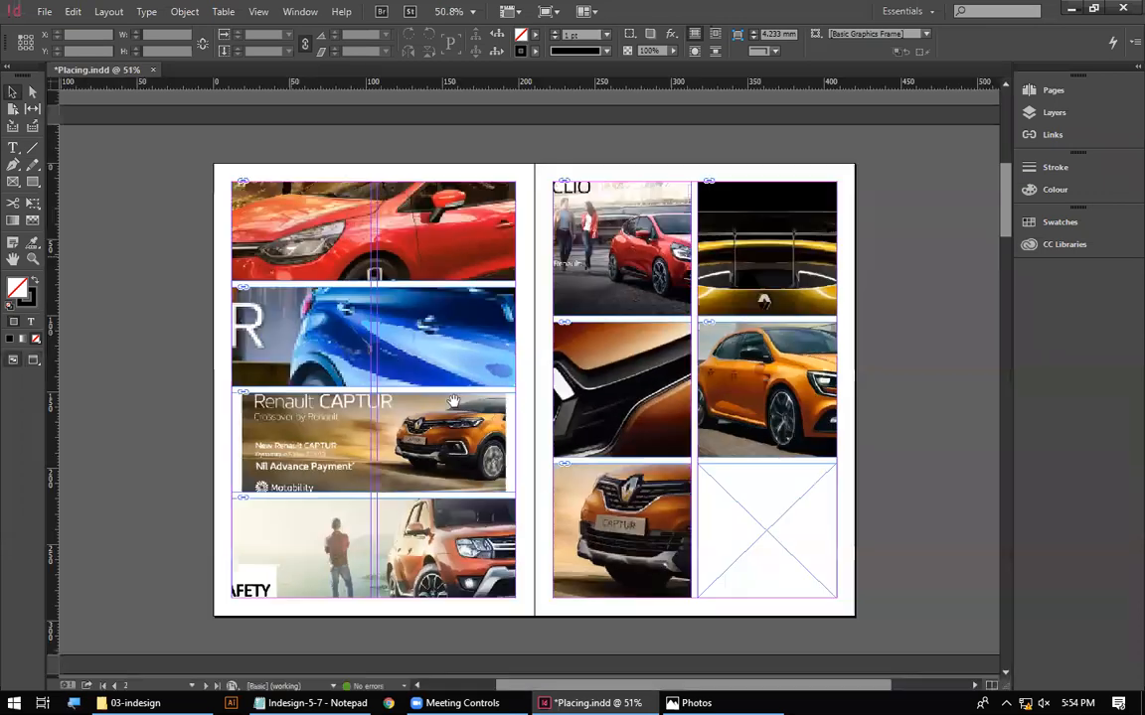
Delete all the frames on the page 6–7 spread and return to pages 2–3
left_click_drag(365, 361, 340, 413)
key("ctrl+minus")
key("ctrl+minus")
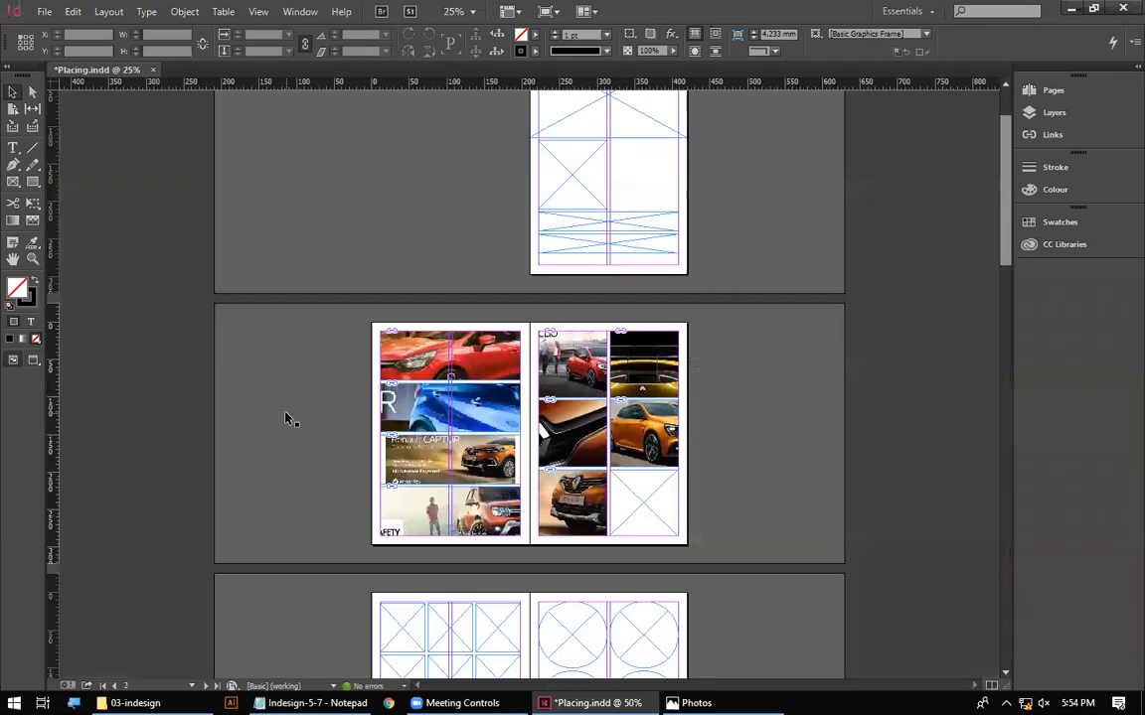
left_click_drag(424, 266, 634, 482)
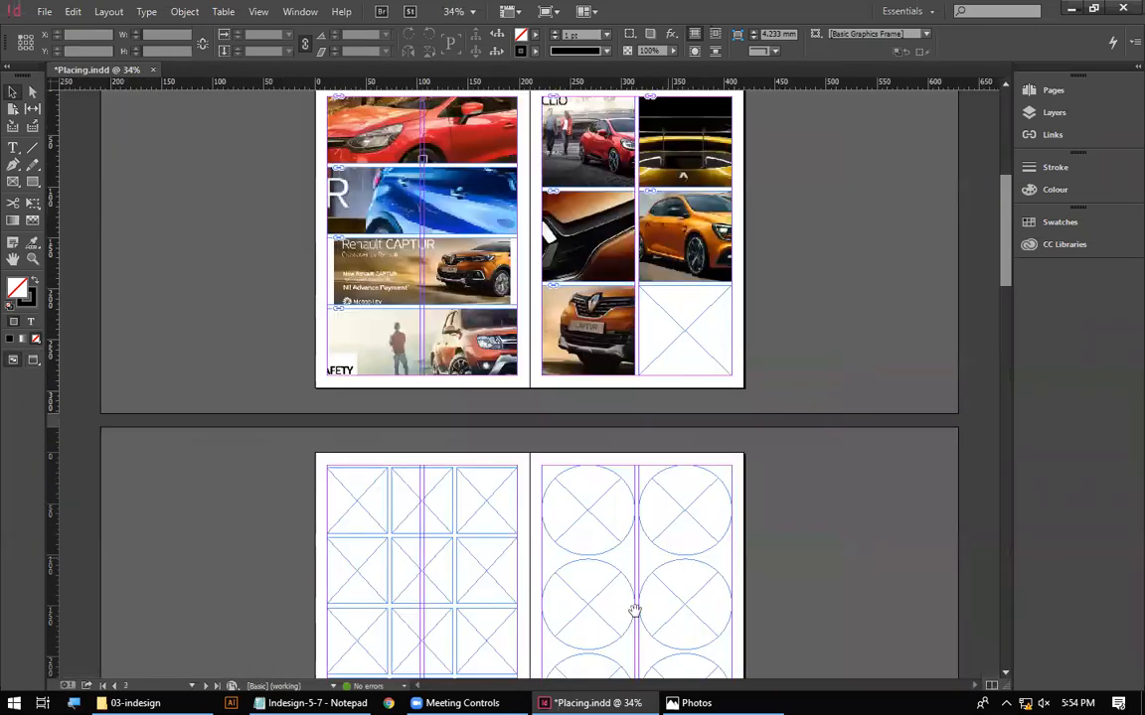
scroll(634, 611, "down", 7)
left_click_drag(258, 285, 736, 464)
key("Delete")
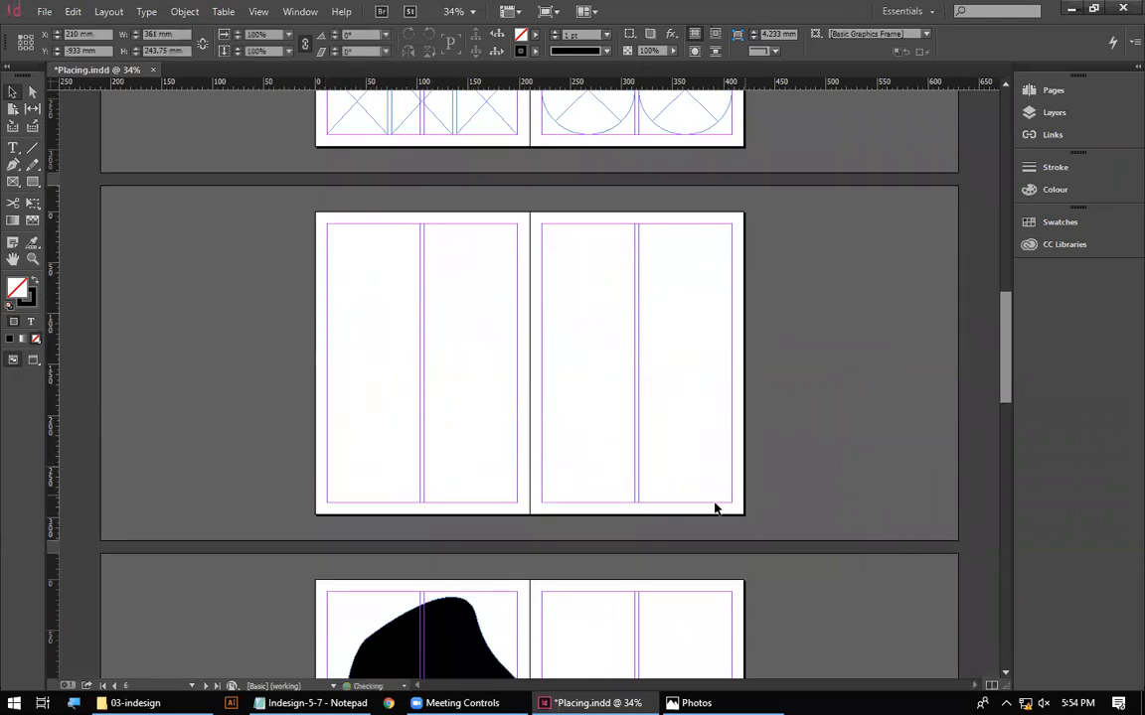
scroll(541, 258, "up", 5)
scroll(334, 266, "up", 3)
left_click_drag(229, 159, 713, 547)
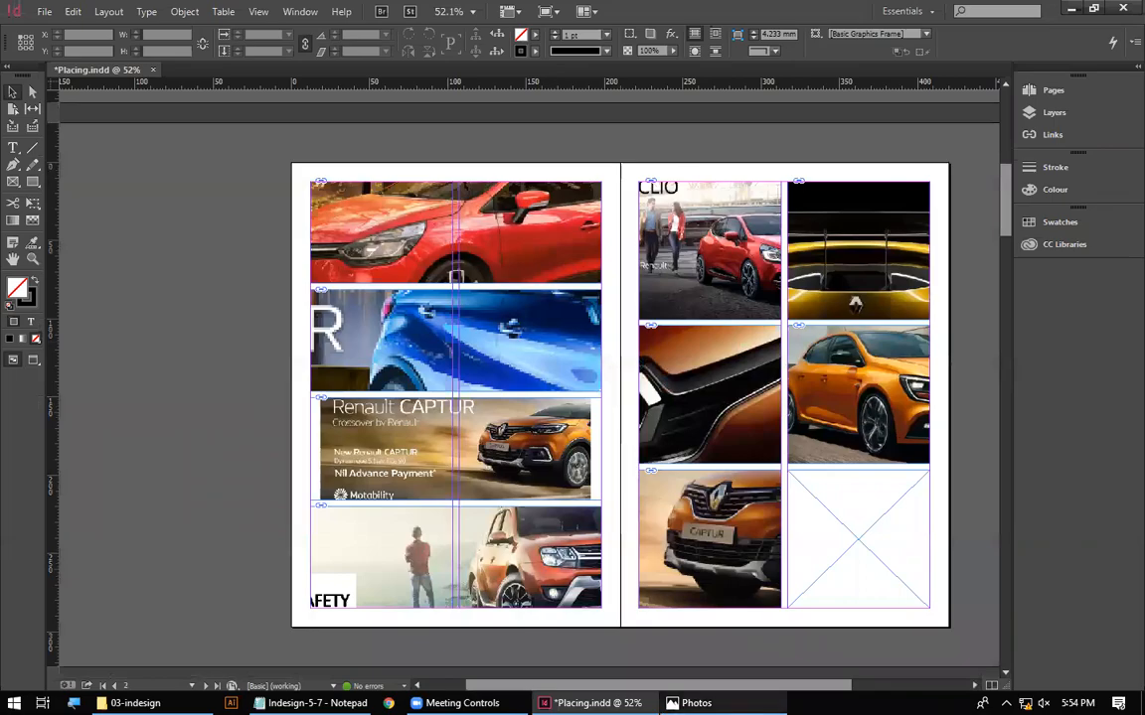
In the Notepad notes, add the lines "Manual Fitting" and "Auto Fitting" below the Images Placing list
left_click(313, 703)
left_click(182, 451)
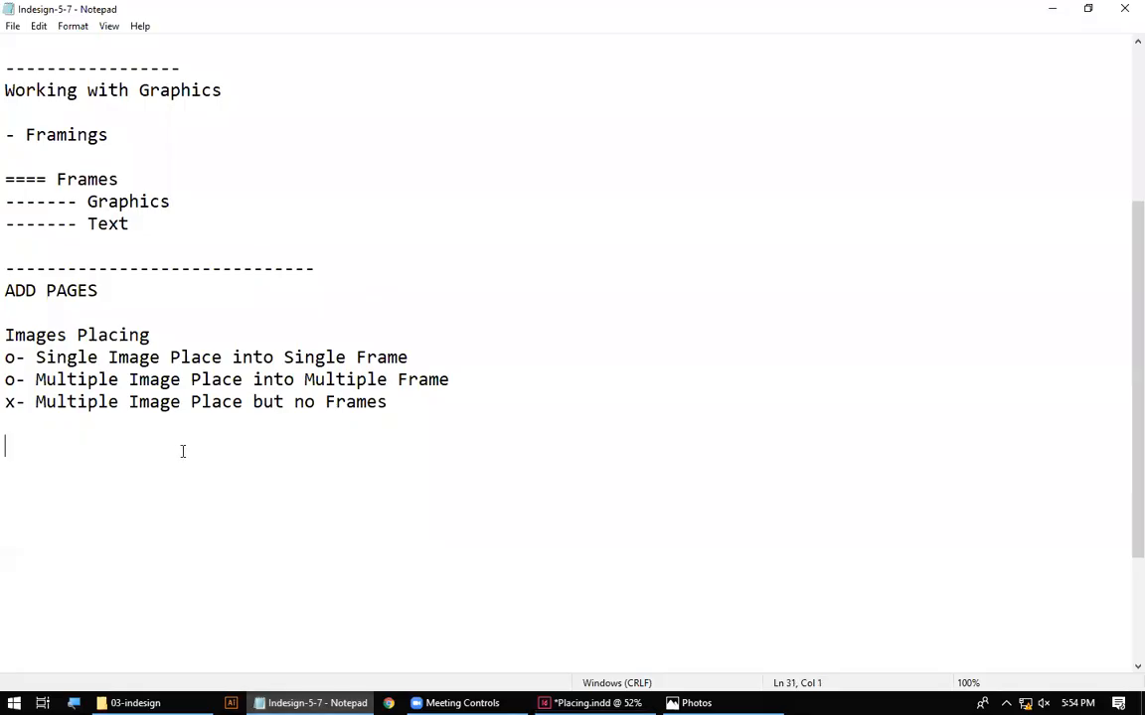
type("Fitting")
key("Return")
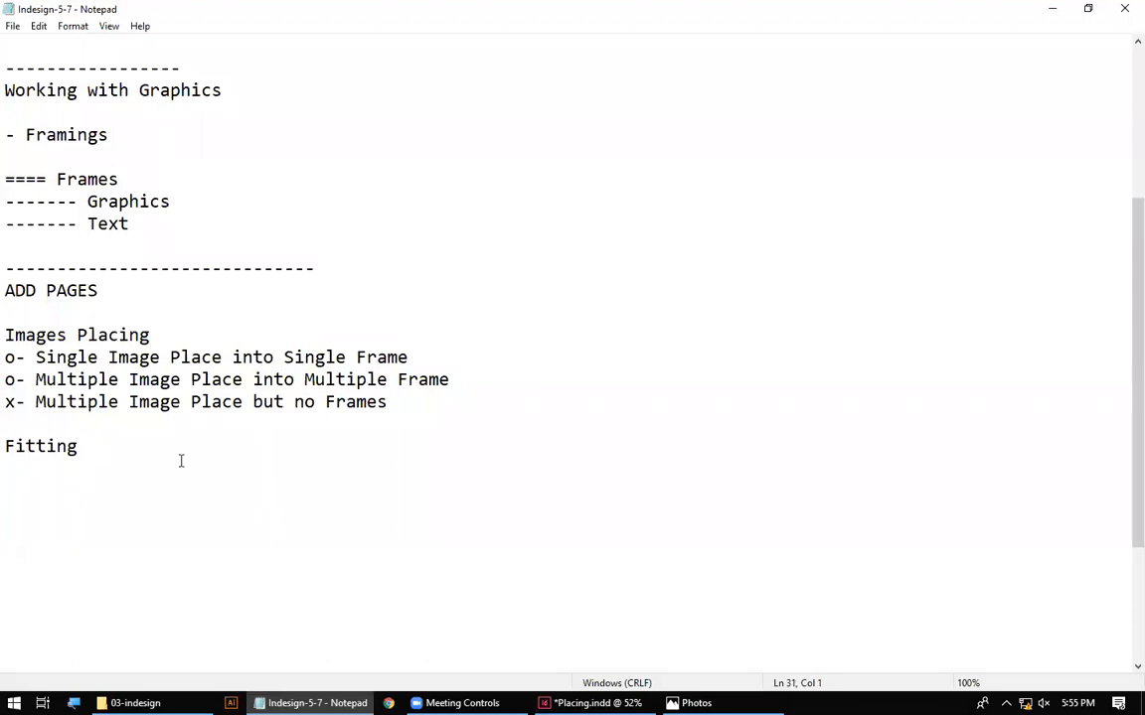
key("Return")
type("Auto ")
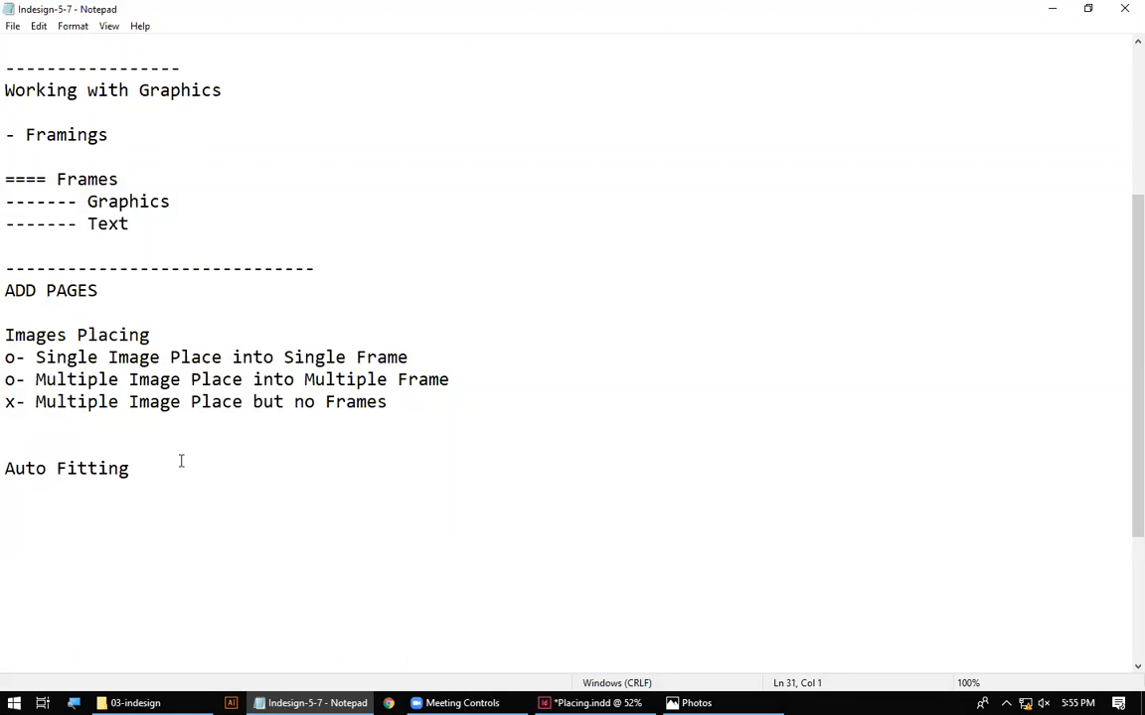
type("ual Fitting")
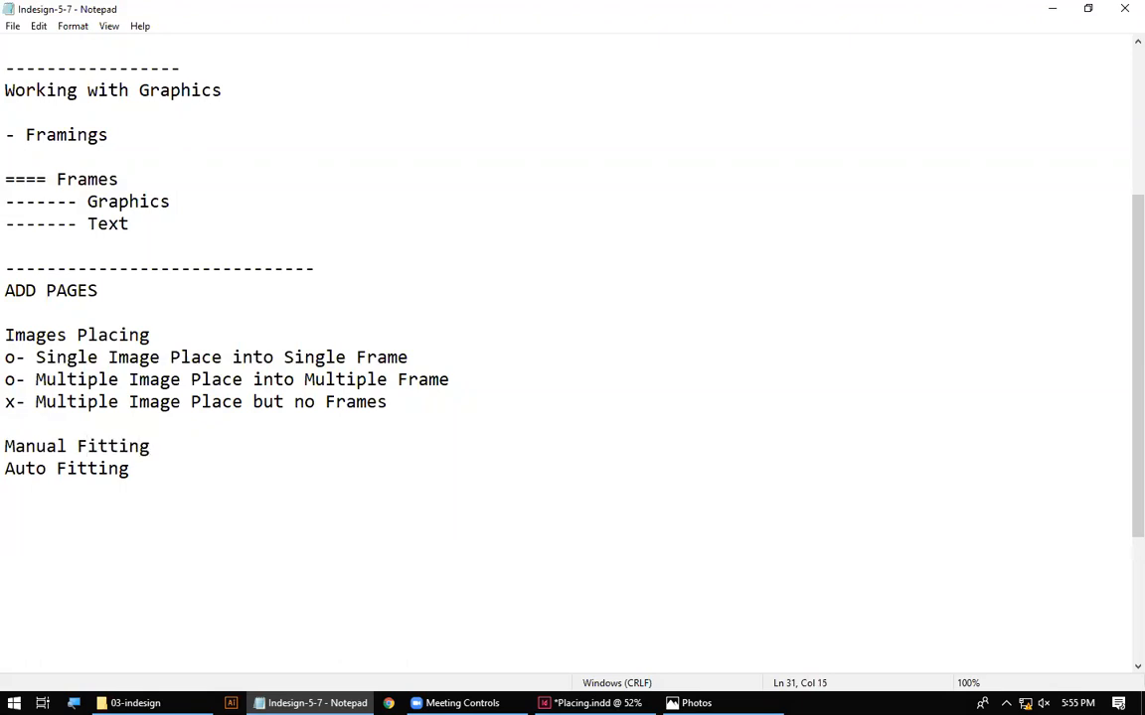
left_click_drag(129, 471, 7, 480)
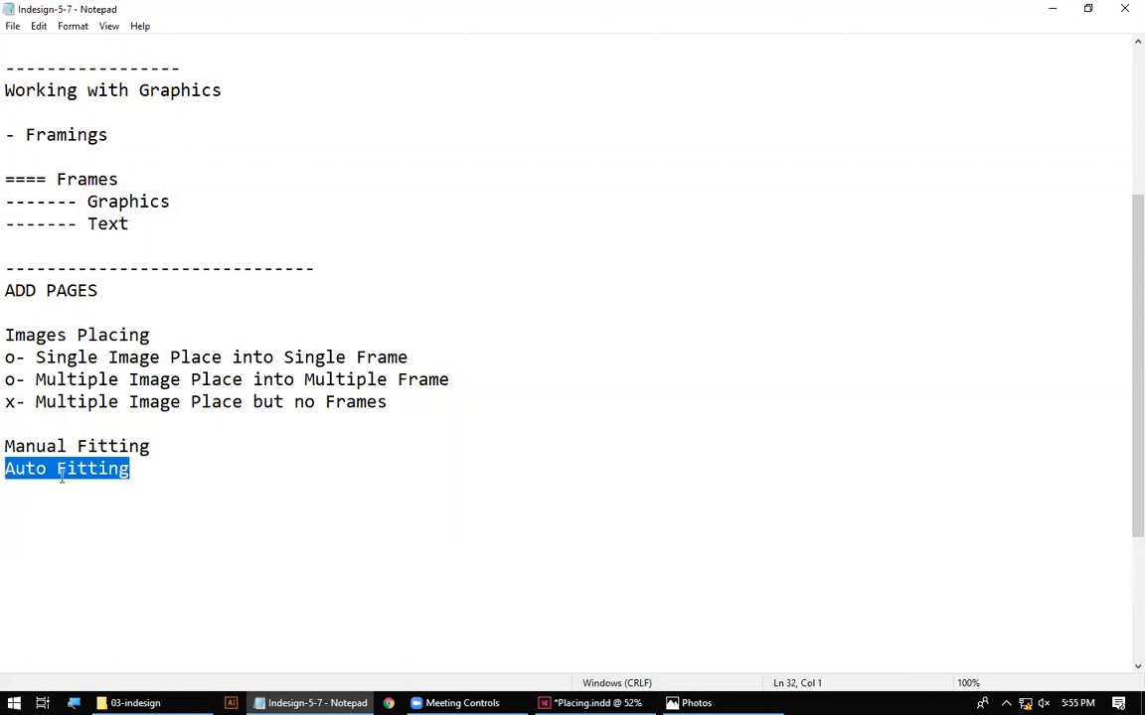
left_click(102, 507)
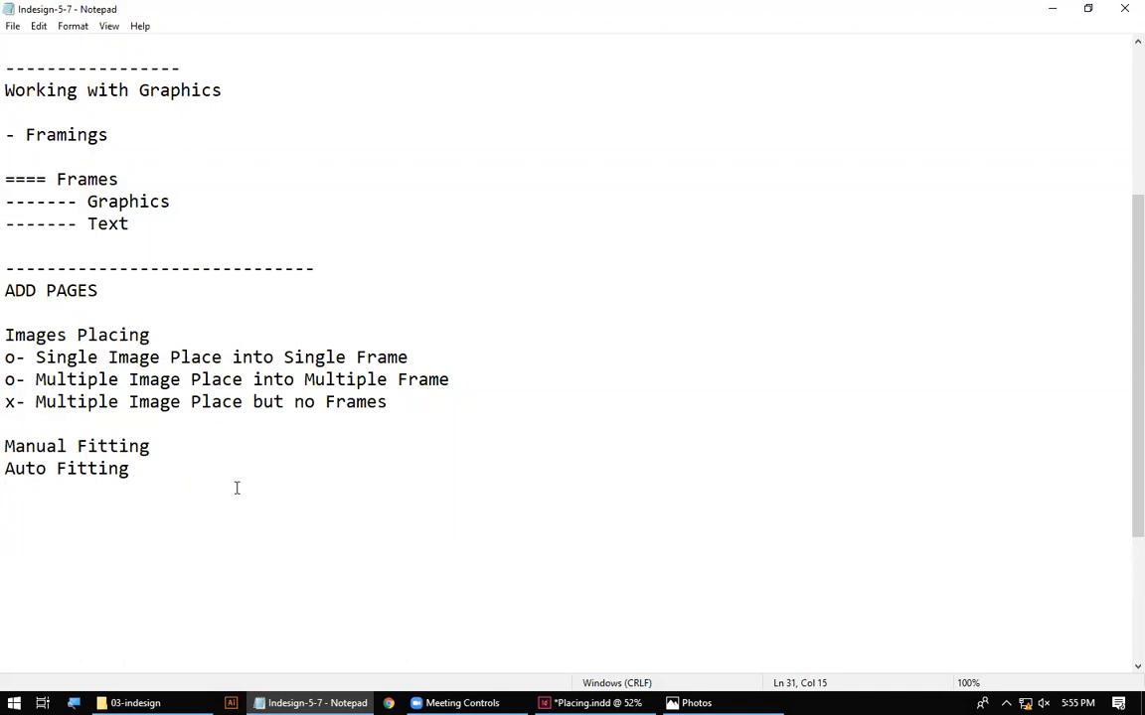
Switch to InDesign and inspect the full extent of the orange SUV image inside page 2's lowest frame
key("alt+Tab")
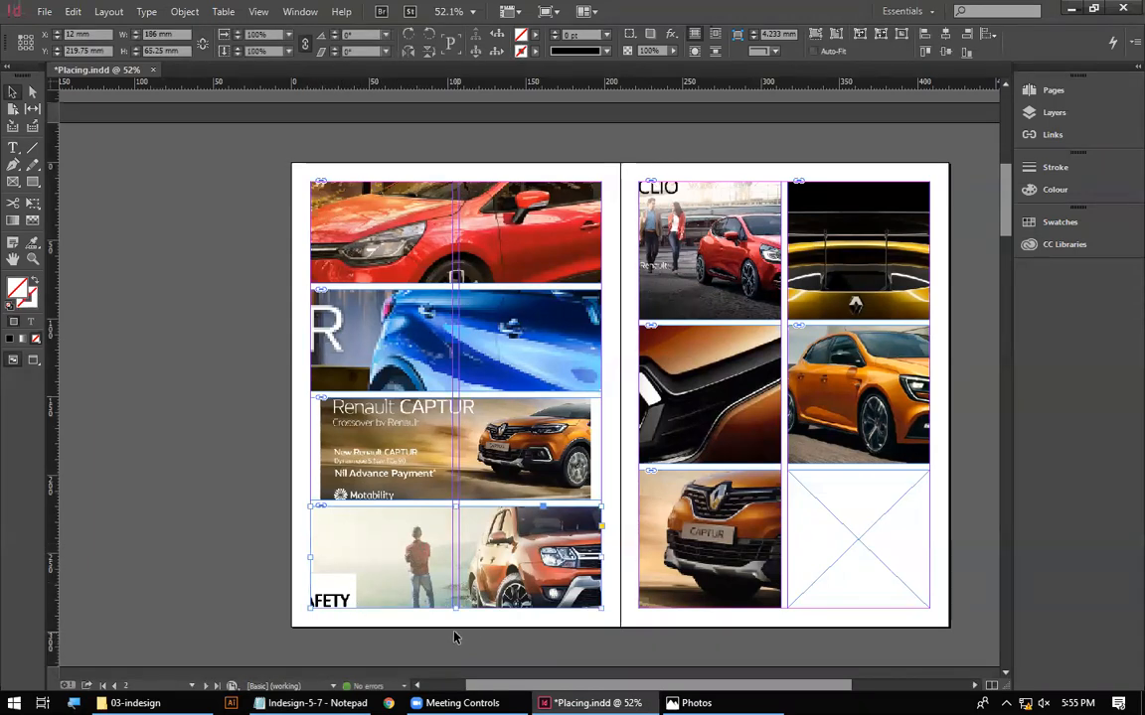
double_click(378, 553)
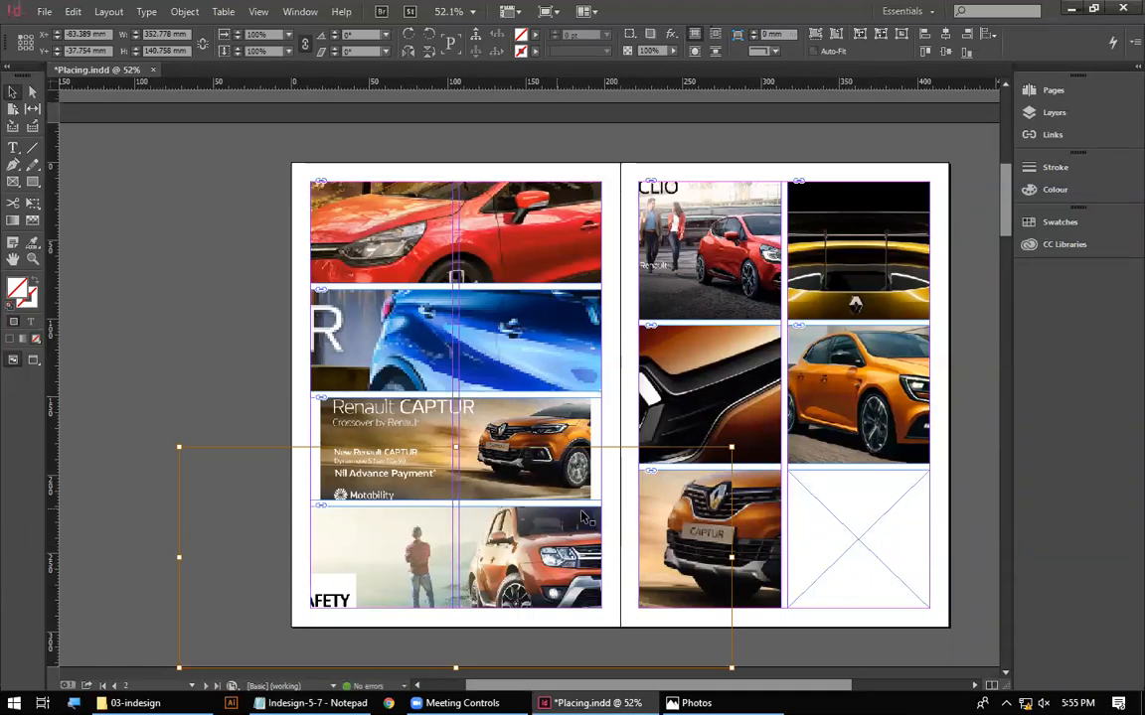
key("Escape")
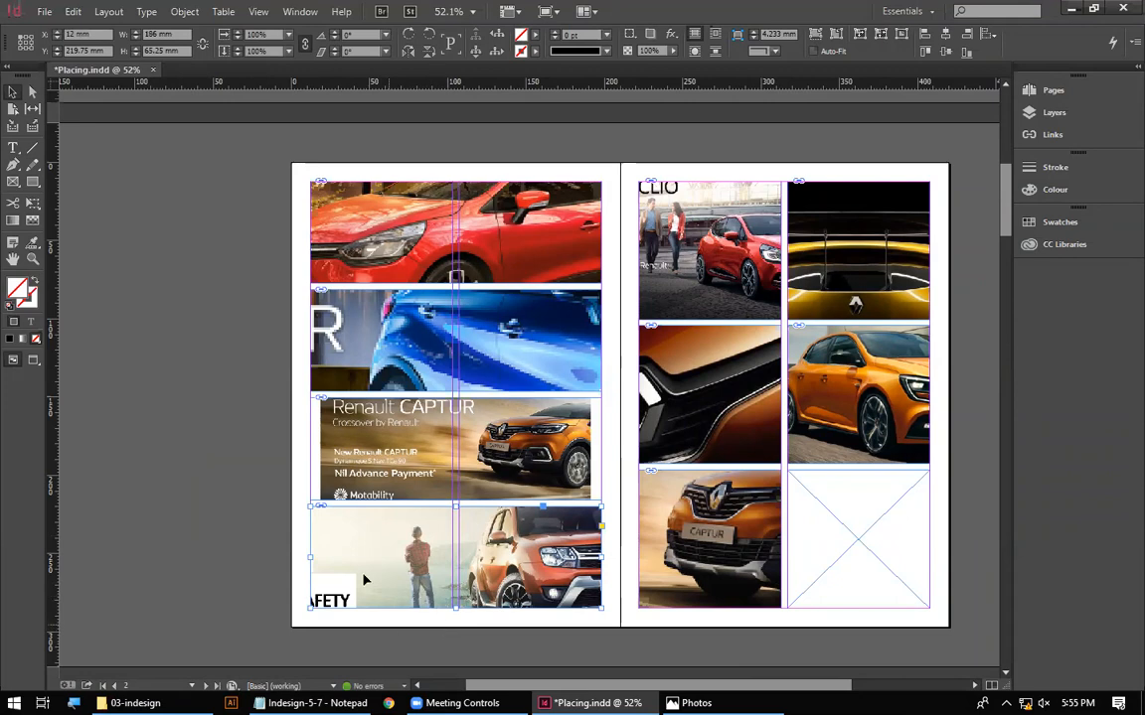
Delete the empty frames above and below the yellow car image on page 10
left_click_drag(463, 554, 283, 144)
left_click_drag(426, 473, 432, 215)
left_click_drag(426, 552, 494, 41)
left_click_drag(502, 401, 422, 445)
left_click(290, 361, "shift")
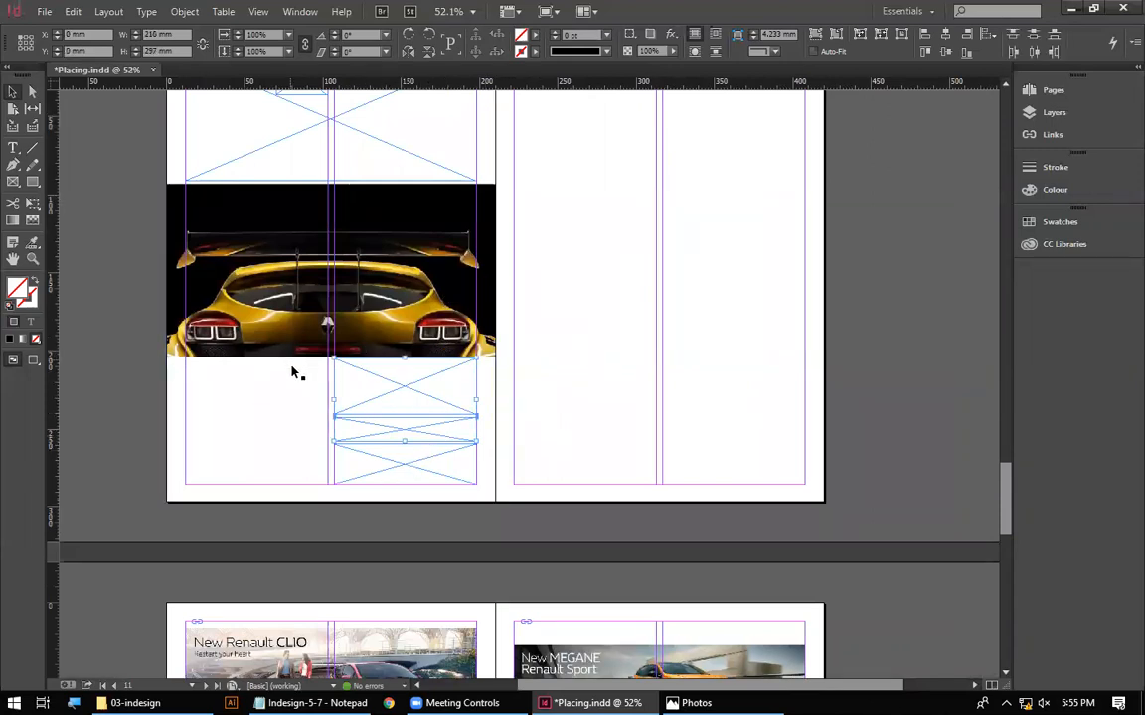
key("Delete")
left_click(431, 461)
key("Delete")
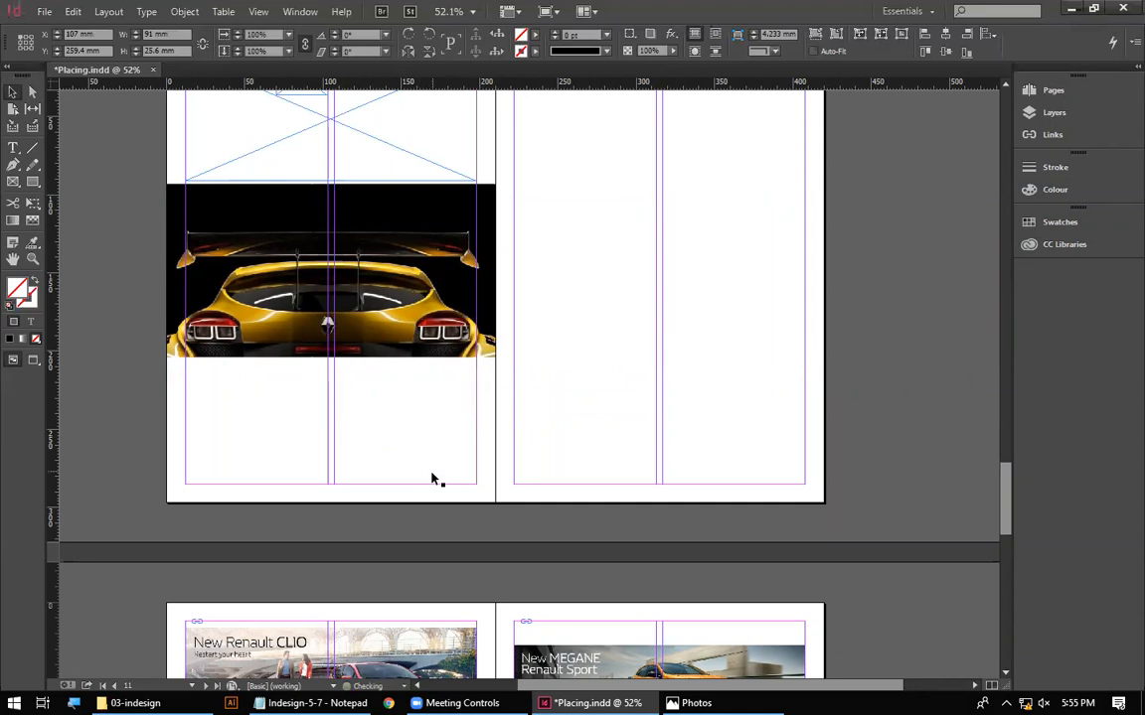
left_click_drag(415, 314, 435, 559)
left_click_drag(515, 276, 380, 422)
key("Delete")
key("ctrl+0")
Crop the yellow car image on page 10 by narrowing its frame from the right side to about 105 mm wide
left_click(460, 388)
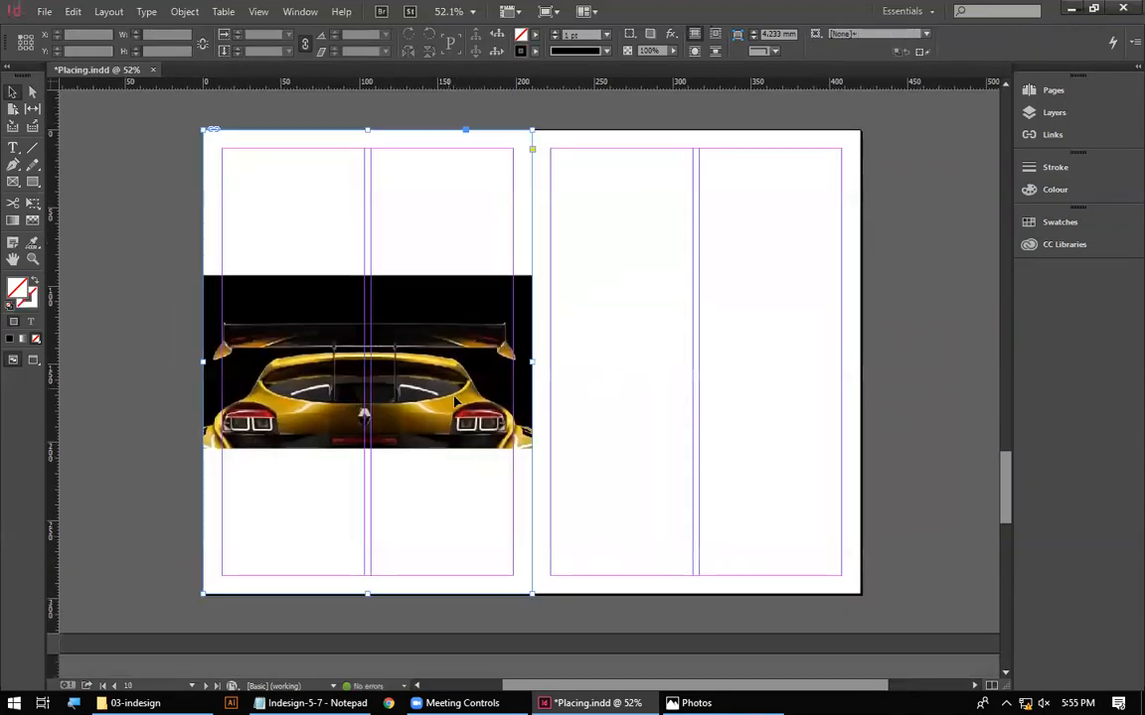
left_click_drag(524, 365, 397, 384)
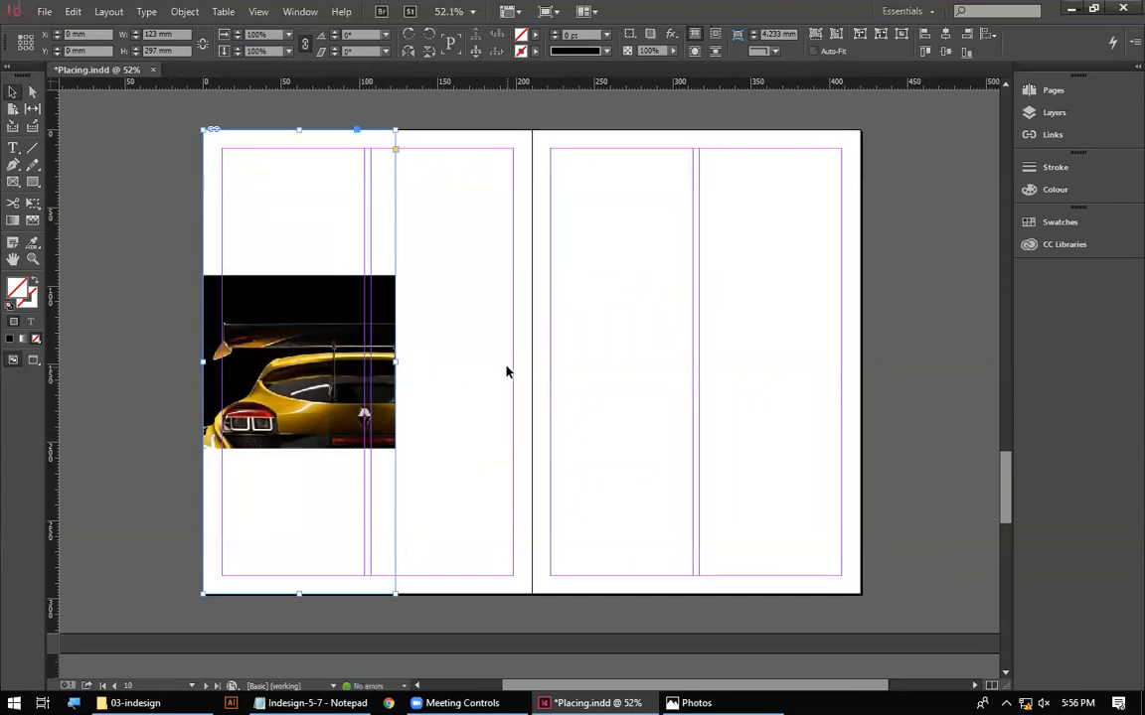
left_click_drag(395, 363, 367, 378)
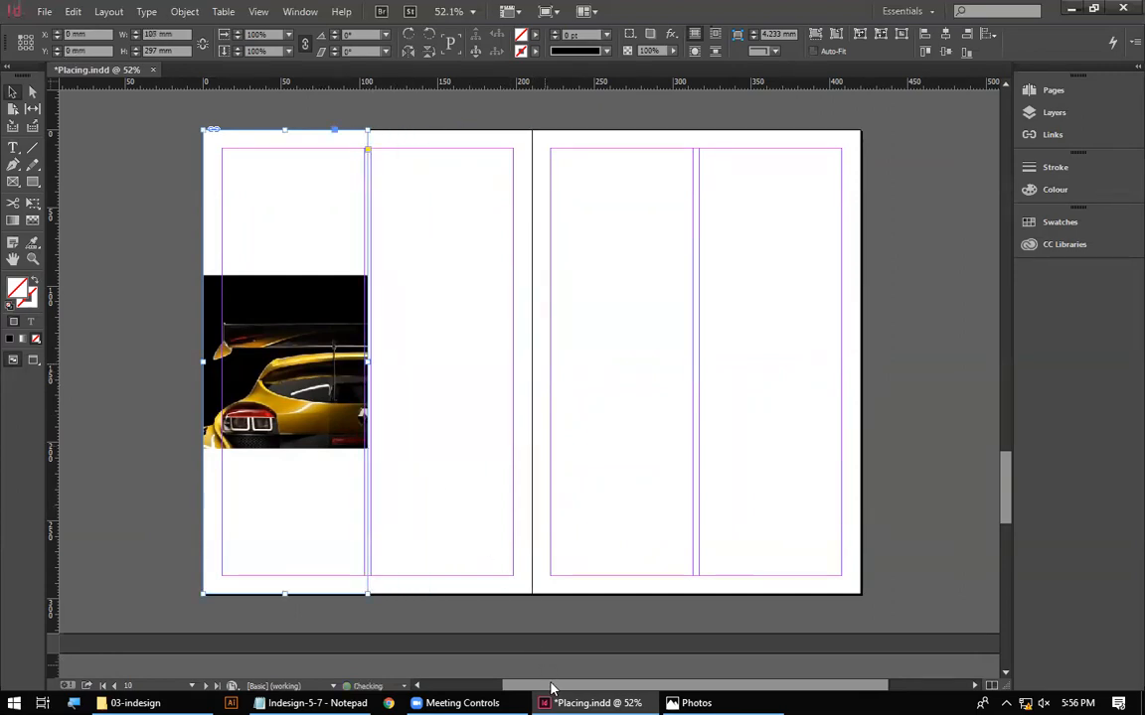
Switch to the Notepad notes and add the line "Frame + Content" below Auto Fitting, highlighting each of the two words
left_click(311, 703)
left_click(171, 382)
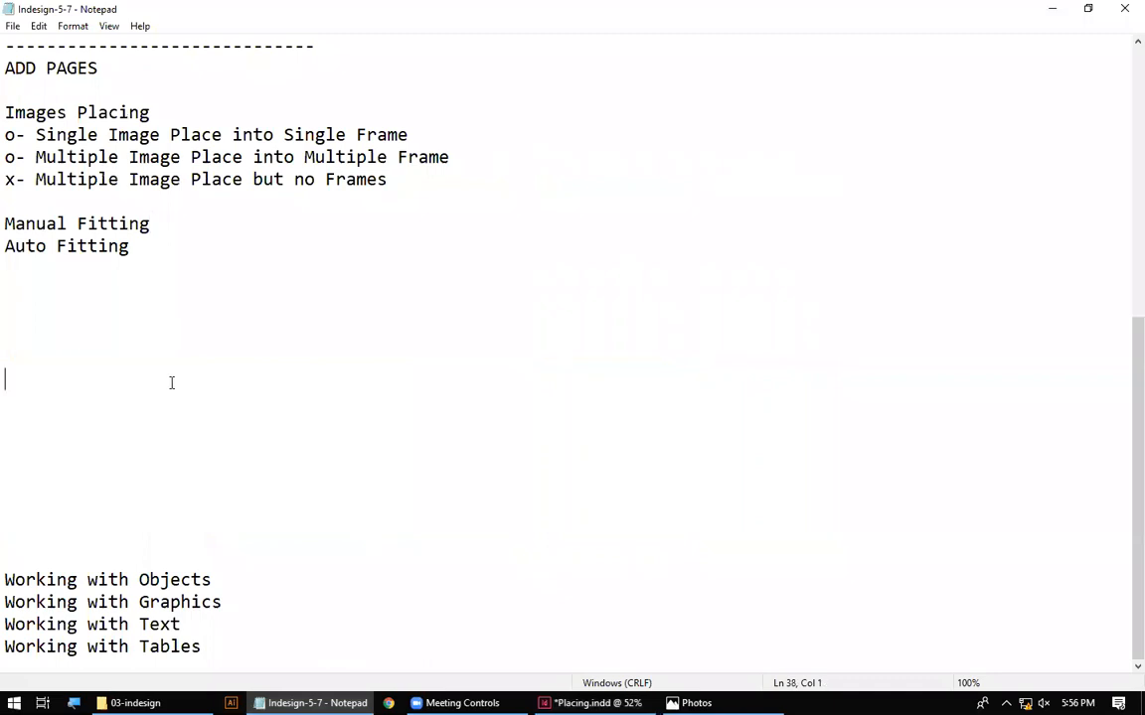
type("Frame + Conten")
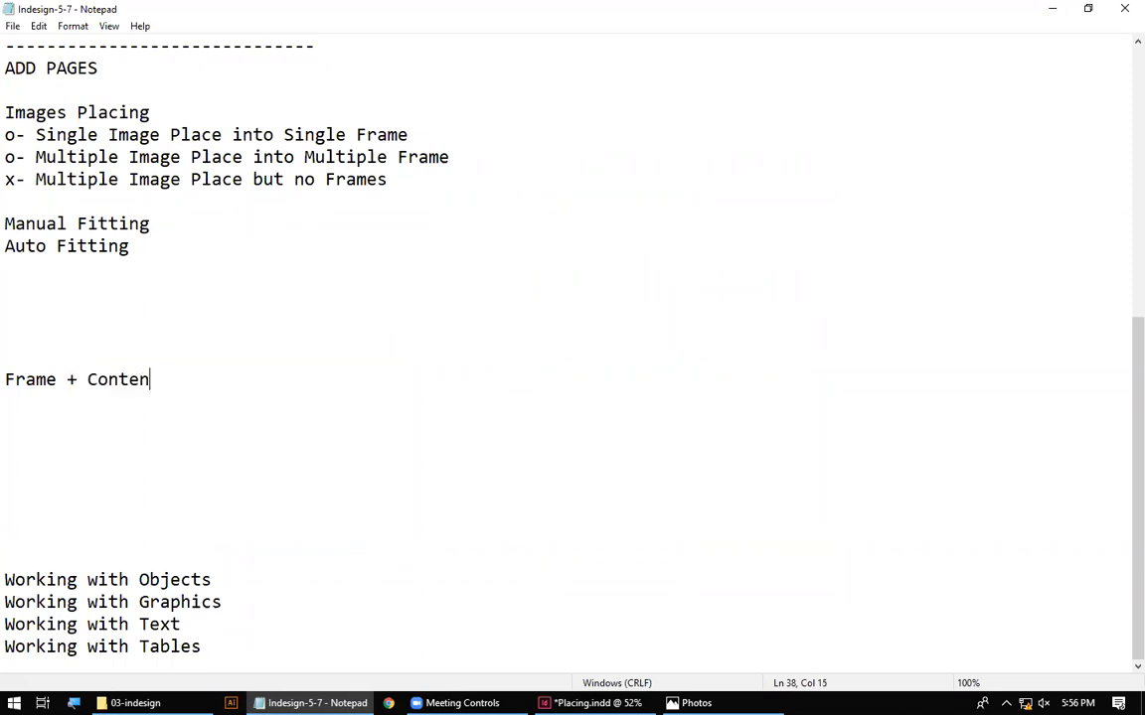
type("t")
left_click_drag(61, 382, 5, 379)
left_click_drag(159, 380, 89, 380)
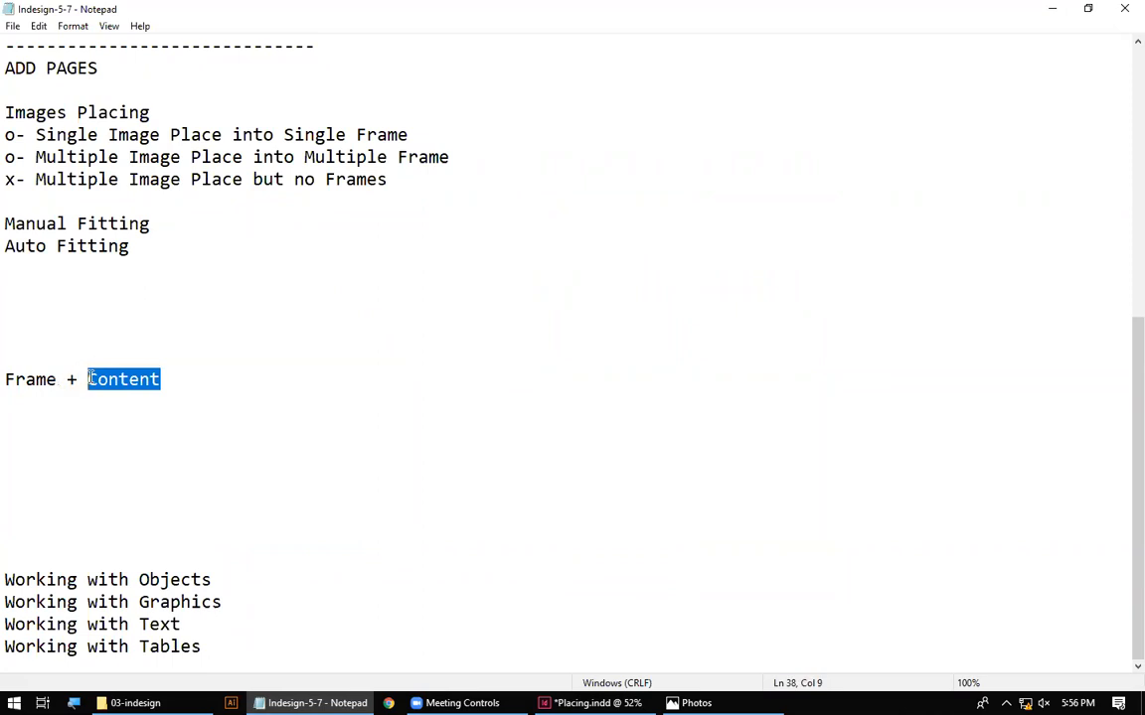
Switch to InDesign and compare the frame and content boundaries of the orange SUV image in page 2's lowest frame
left_click(594, 703)
left_click_drag(396, 270, 450, 672)
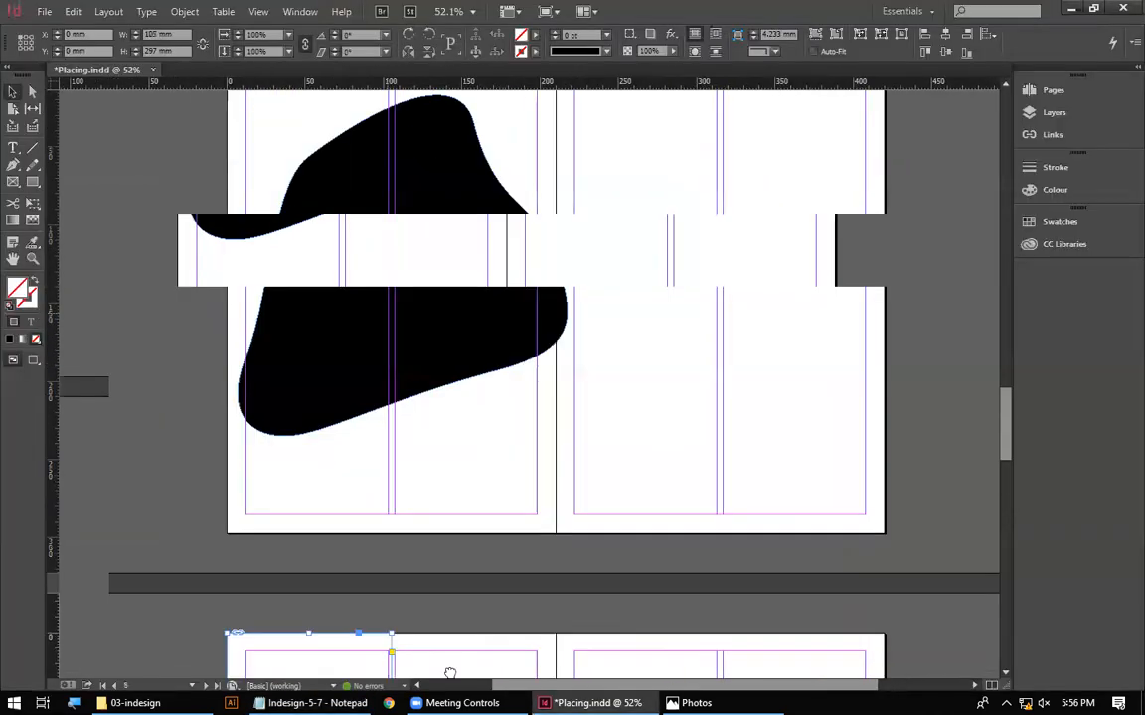
left_click_drag(449, 252, 453, 656)
scroll(404, 603, "up", 10)
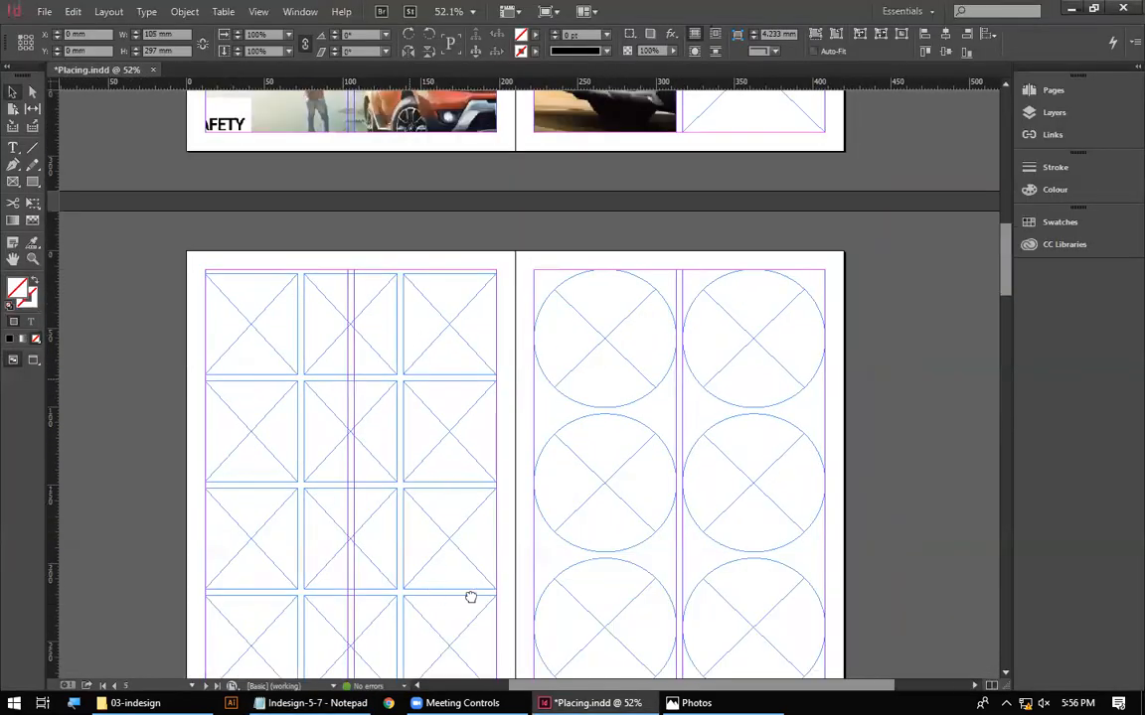
scroll(369, 481, "up", 4)
left_click(390, 487)
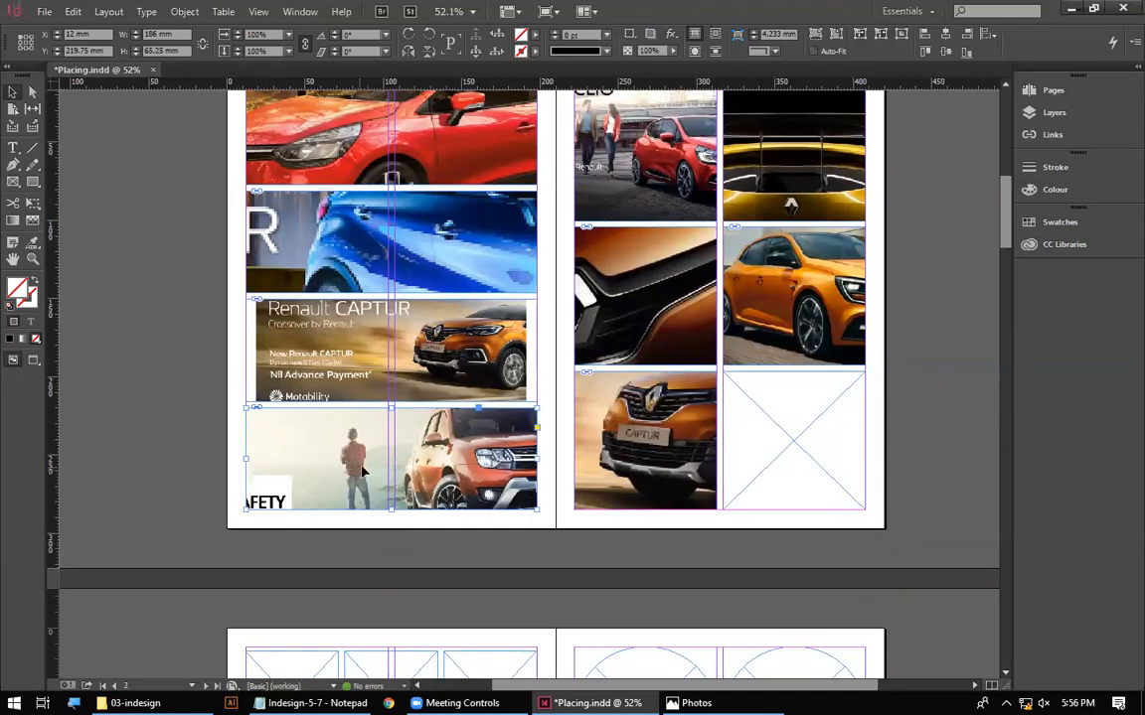
double_click(298, 467)
left_click(117, 290)
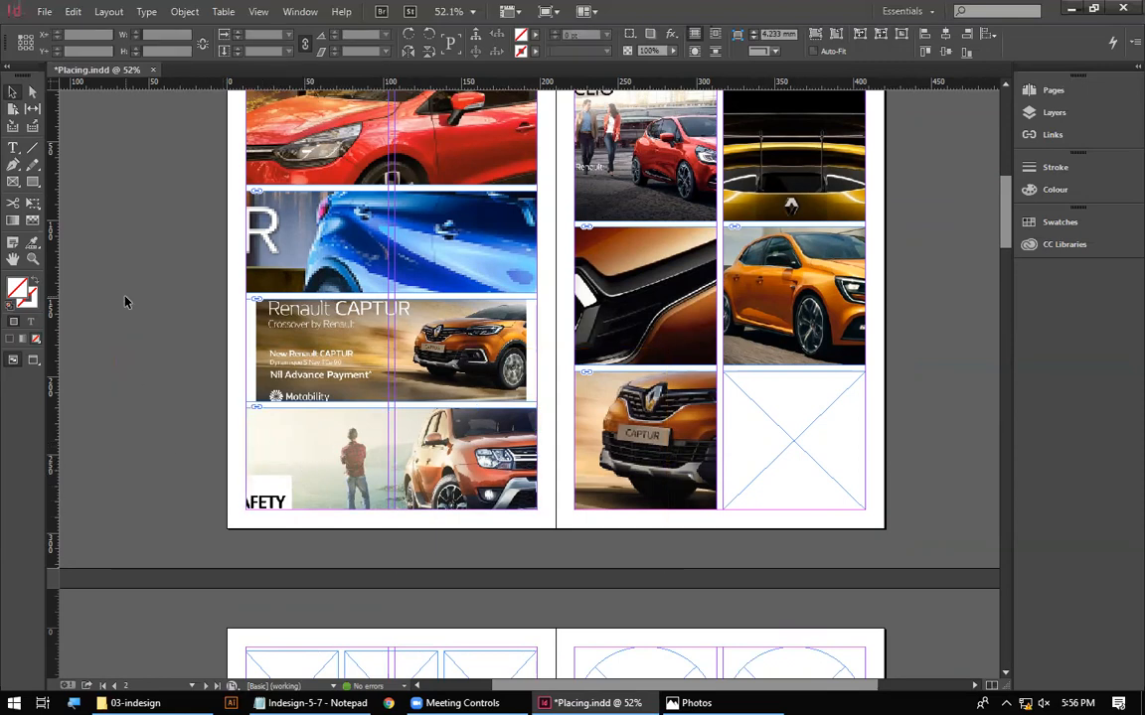
left_click(390, 465)
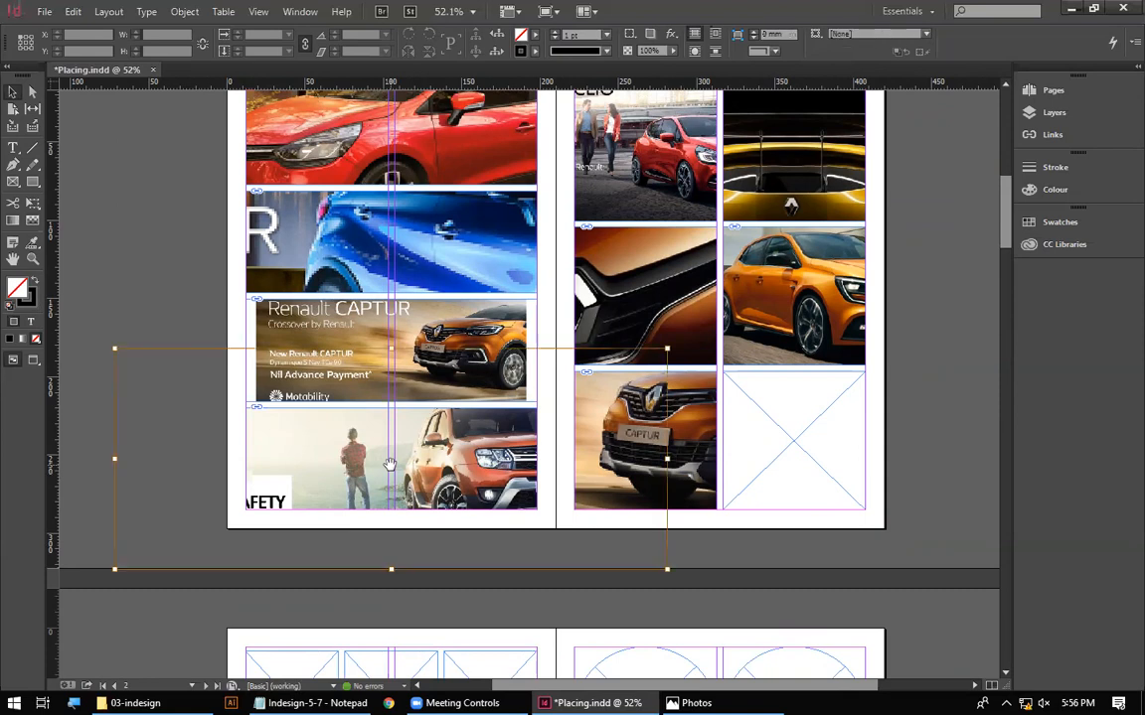
left_click(160, 240)
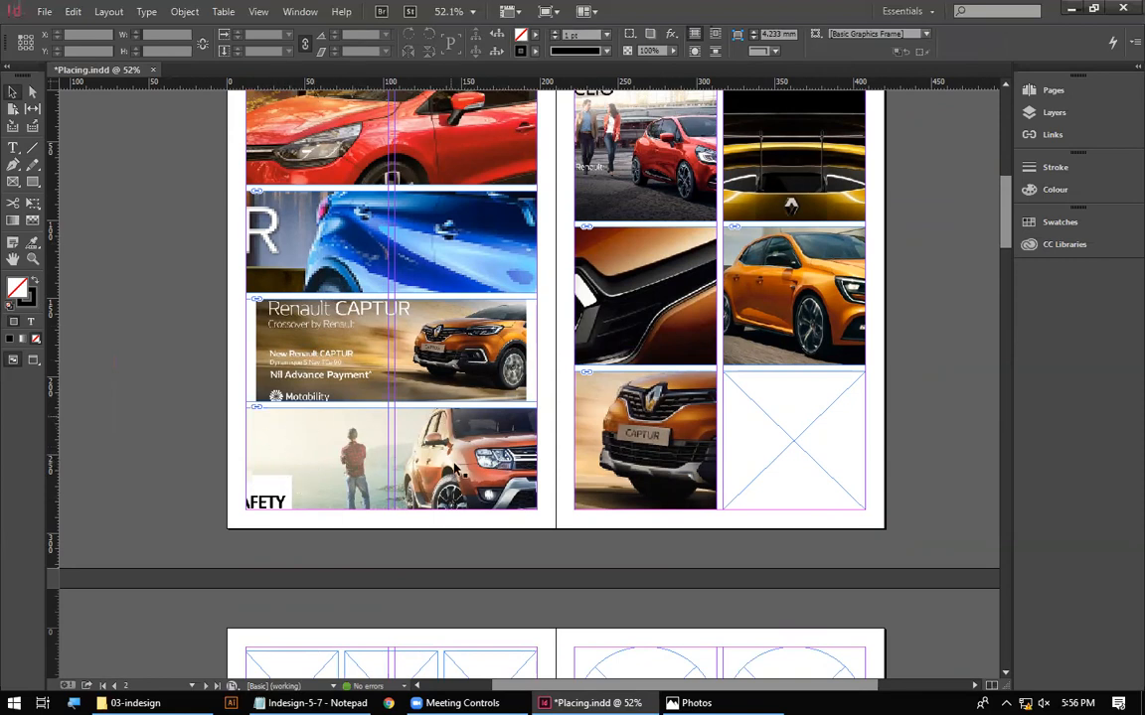
Scale the orange SUV image inside page 2's lowest frame proportionally about its centre to about 191 mm wide
left_click(278, 433)
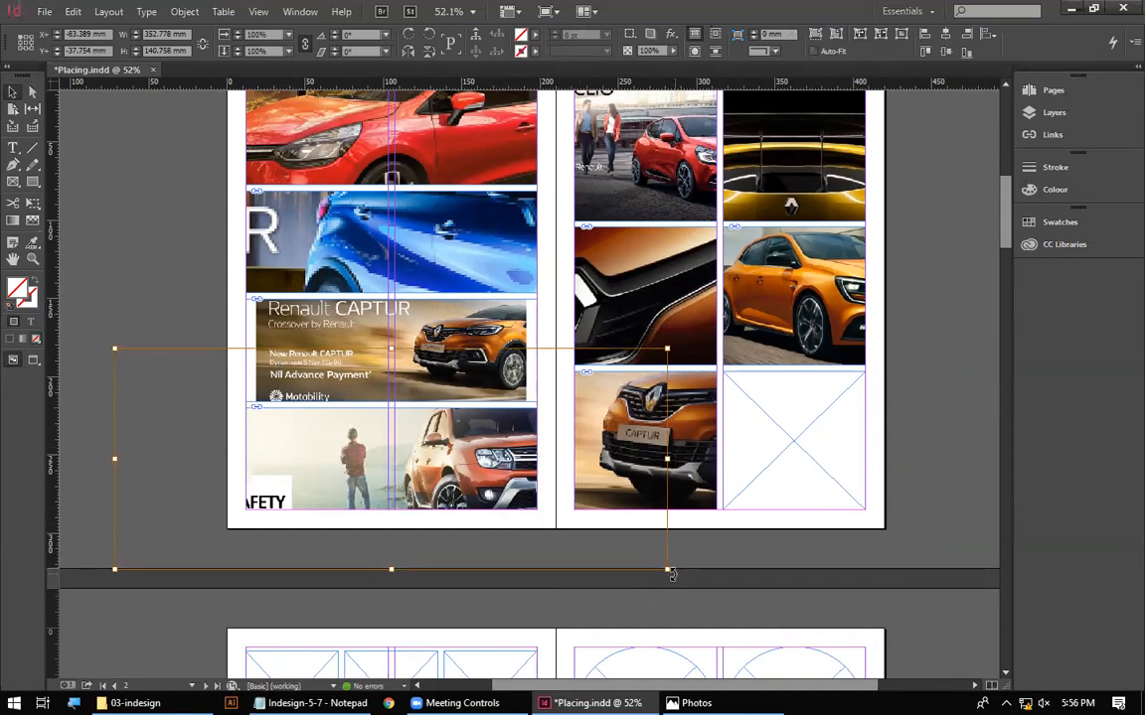
left_click_drag(666, 570, 537, 517)
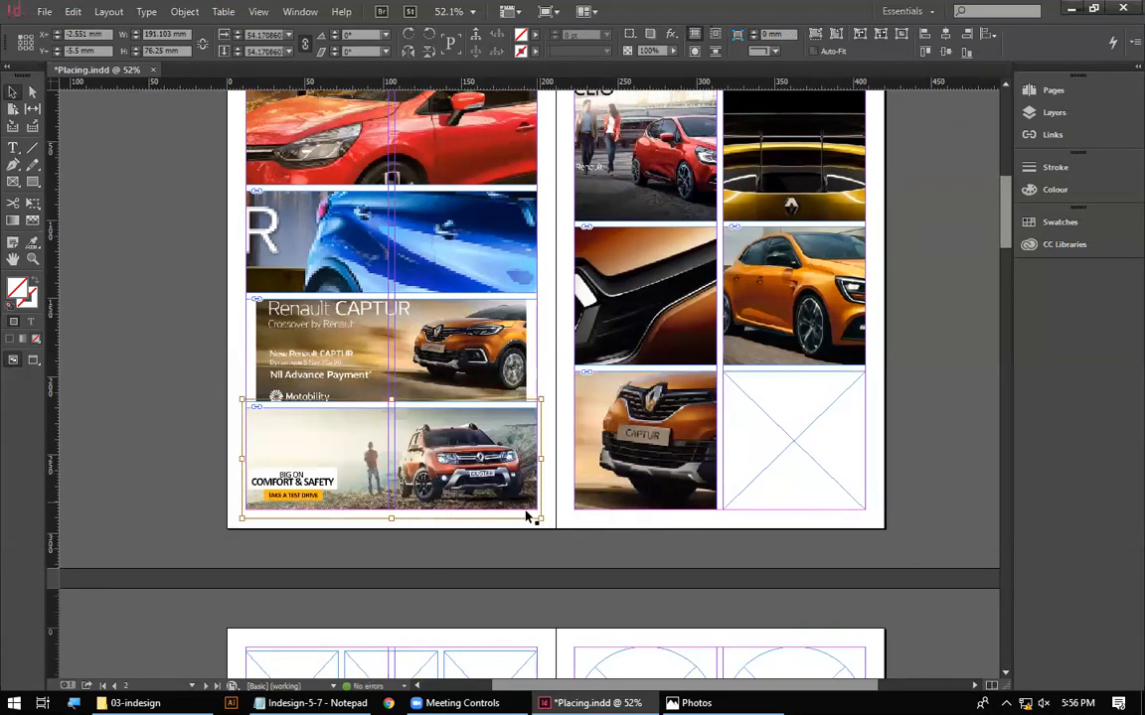
left_click(449, 582)
Scale the Captur image inside page 3's lower-left frame down to about 295 mm wide
left_click_drag(397, 424, 254, 478)
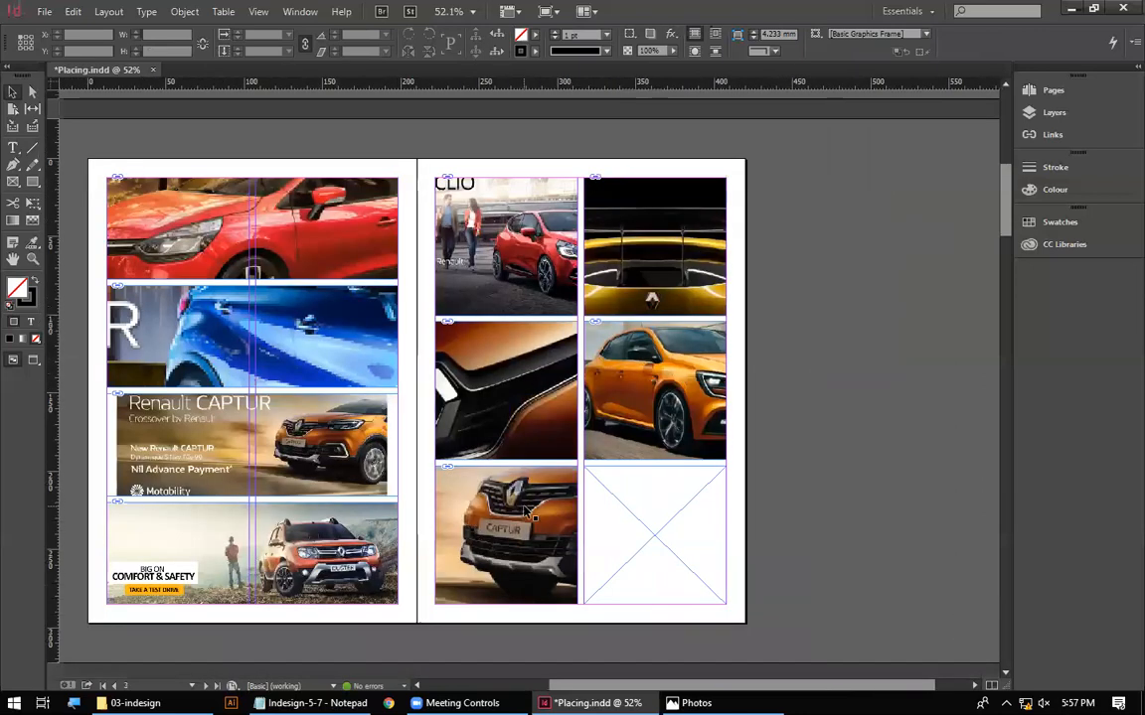
left_click(424, 527)
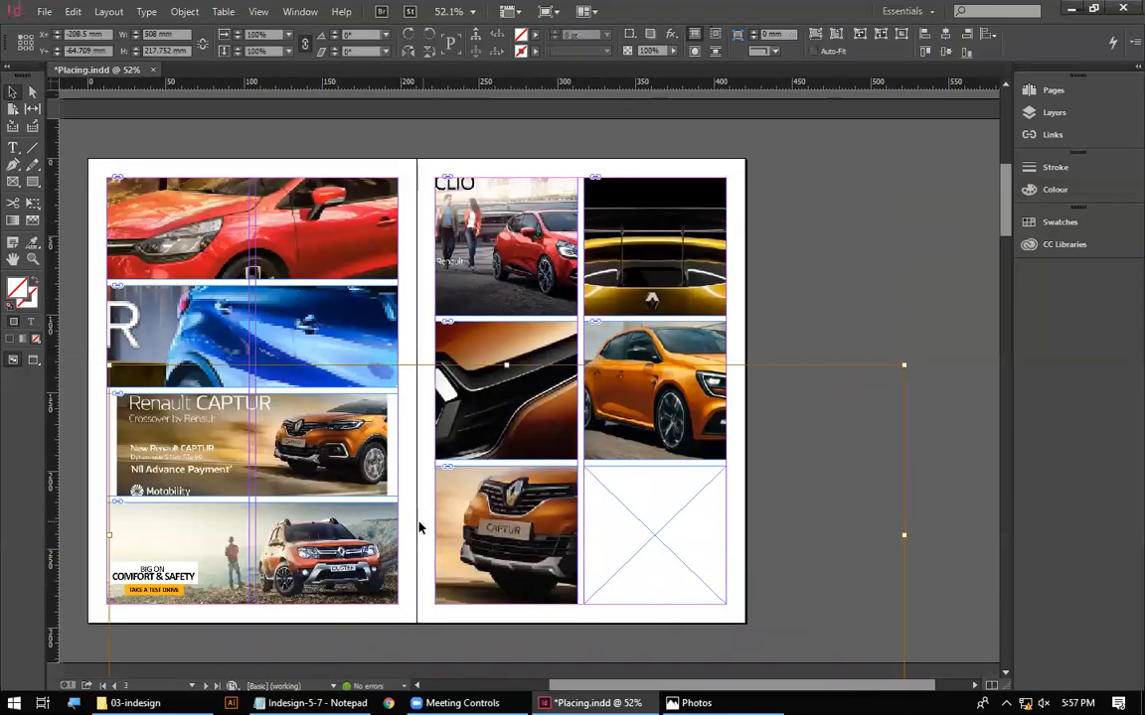
key("ctrl+minus")
key("ctrl+minus")
left_click_drag(765, 468, 679, 430)
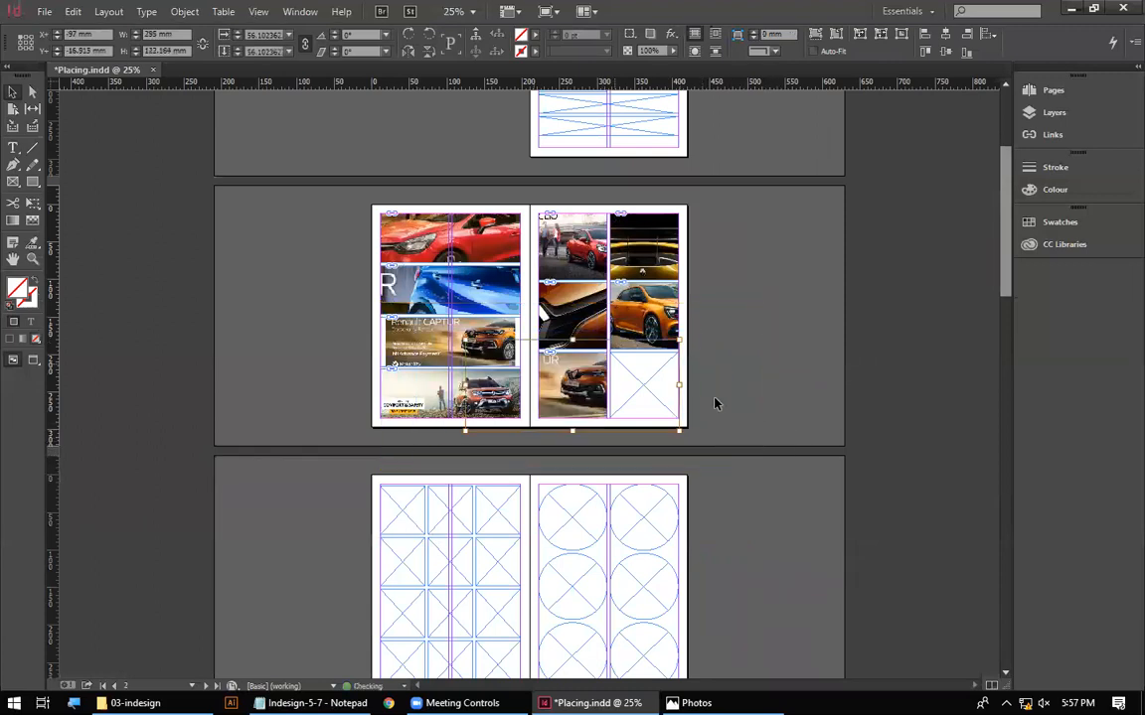
left_click(715, 403)
Delete the empty frame beside the Captur image on page 3 and widen the Captur frame across both columns
left_click(641, 409)
key("Delete")
left_click(599, 387)
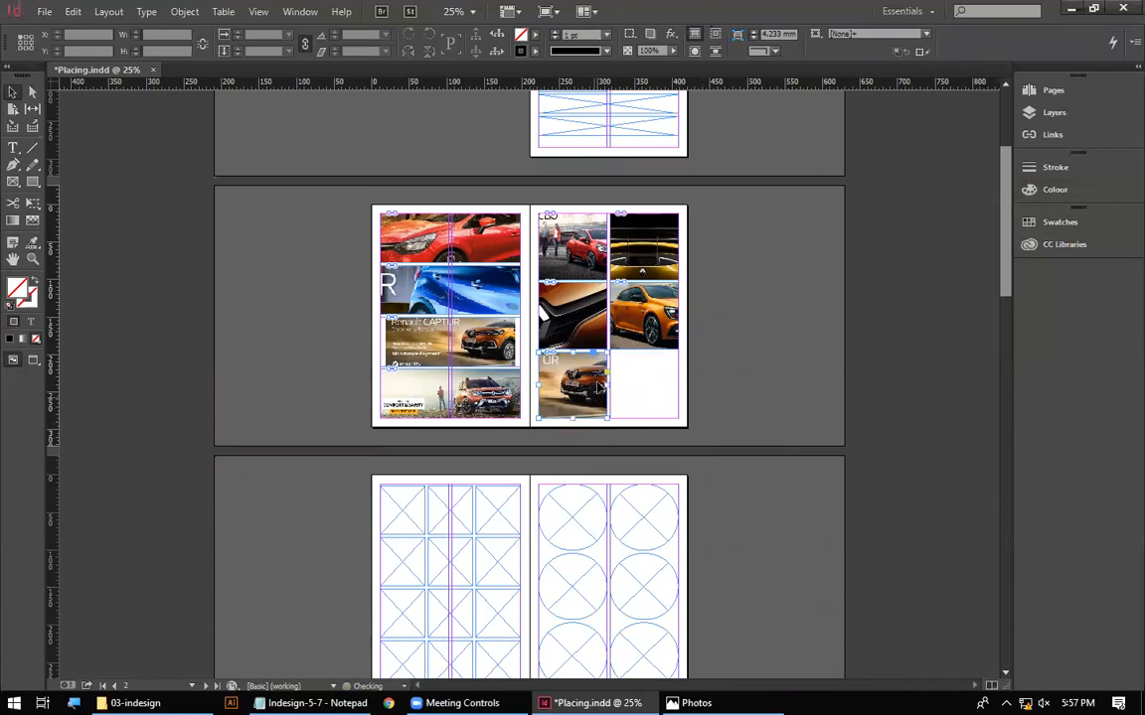
left_click_drag(607, 386, 679, 388)
left_click(747, 410)
Scale the Captur image inside its widened frame on page 3 to about 206 mm wide and move it right to reveal its text
left_click_drag(462, 309, 843, 492)
left_click_drag(771, 510, 835, 607)
double_click(584, 476)
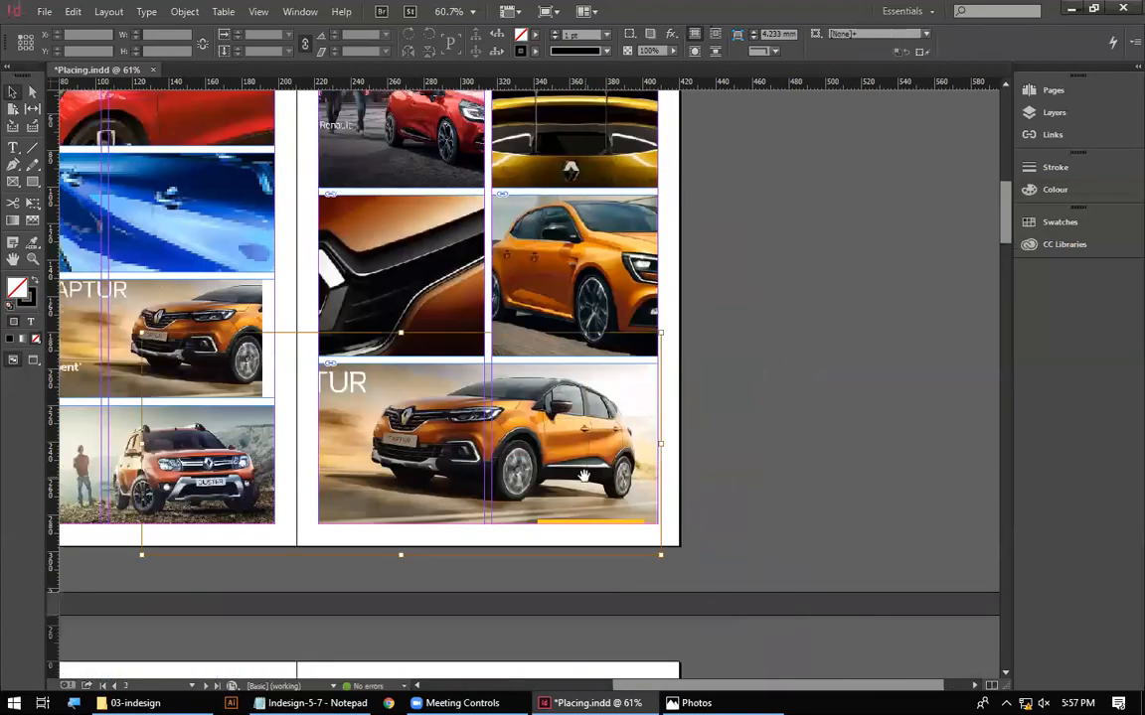
left_click_drag(144, 555, 317, 532)
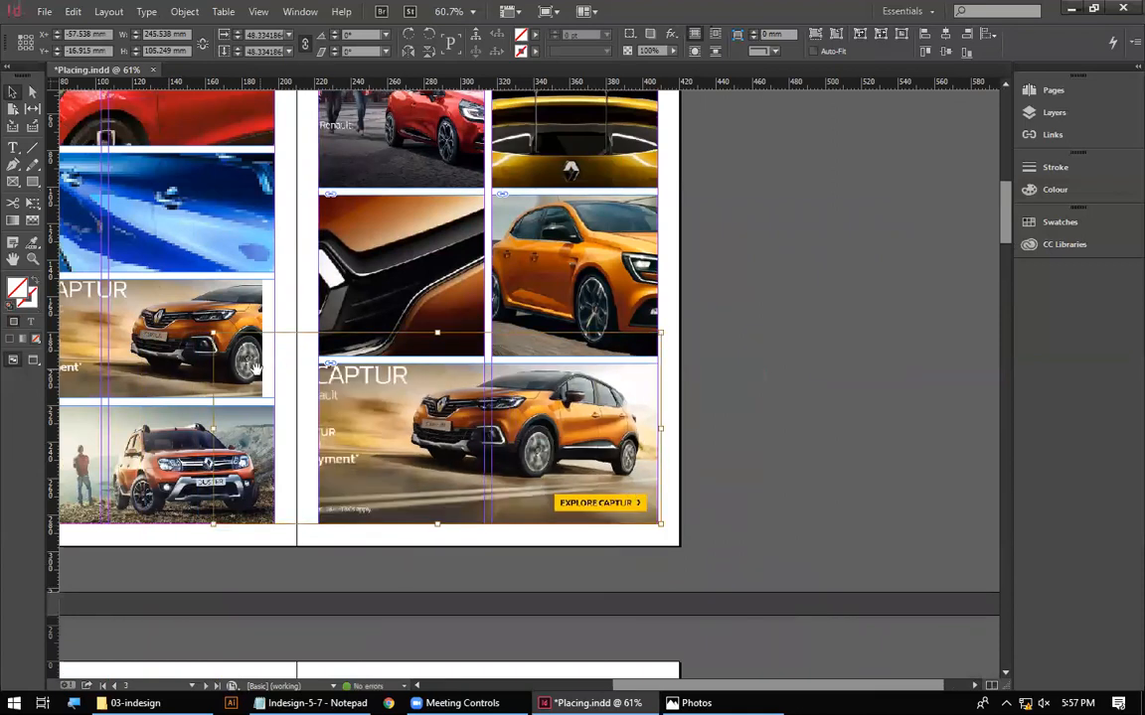
left_click_drag(215, 333, 286, 373)
left_click_drag(399, 486, 424, 489)
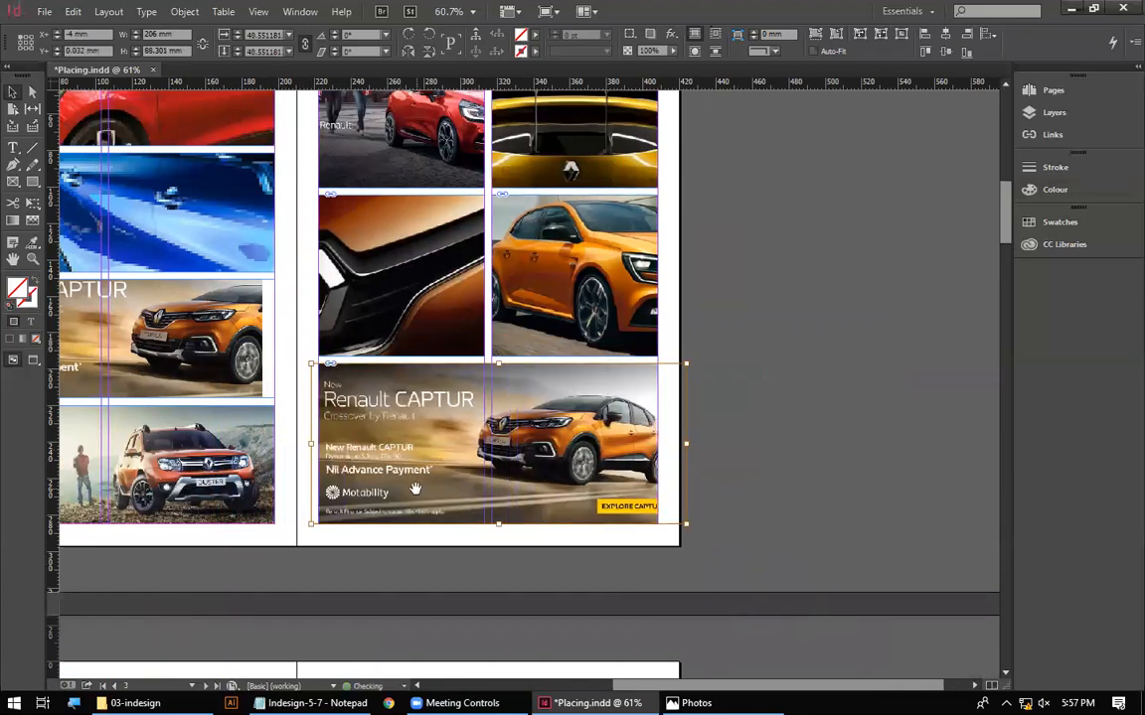
Extend the Captur frame on page 3 to the page's left, right and bottom edges and select its content
left_click(693, 567)
left_click_drag(427, 365, 484, 343)
left_click(434, 472)
left_click_drag(365, 501, 355, 522)
left_click_drag(718, 429, 744, 422)
left_click(536, 465)
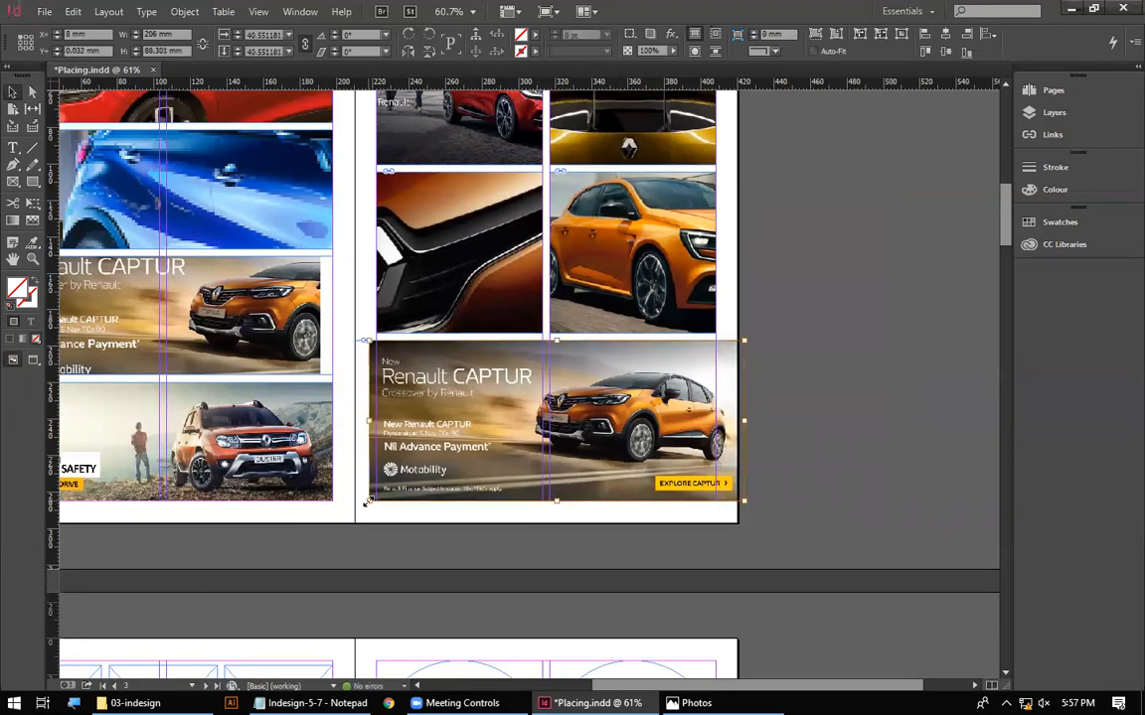
Enlarge the Captur image to about 234 mm wide to fill its frame and adjust its horizontal position within the frame
left_click_drag(370, 500, 320, 523)
left_click_drag(458, 493, 490, 494)
key("Left")
key("Left")
key("Left")
key("Left")
key("Left")
key("Left")
key("Left")
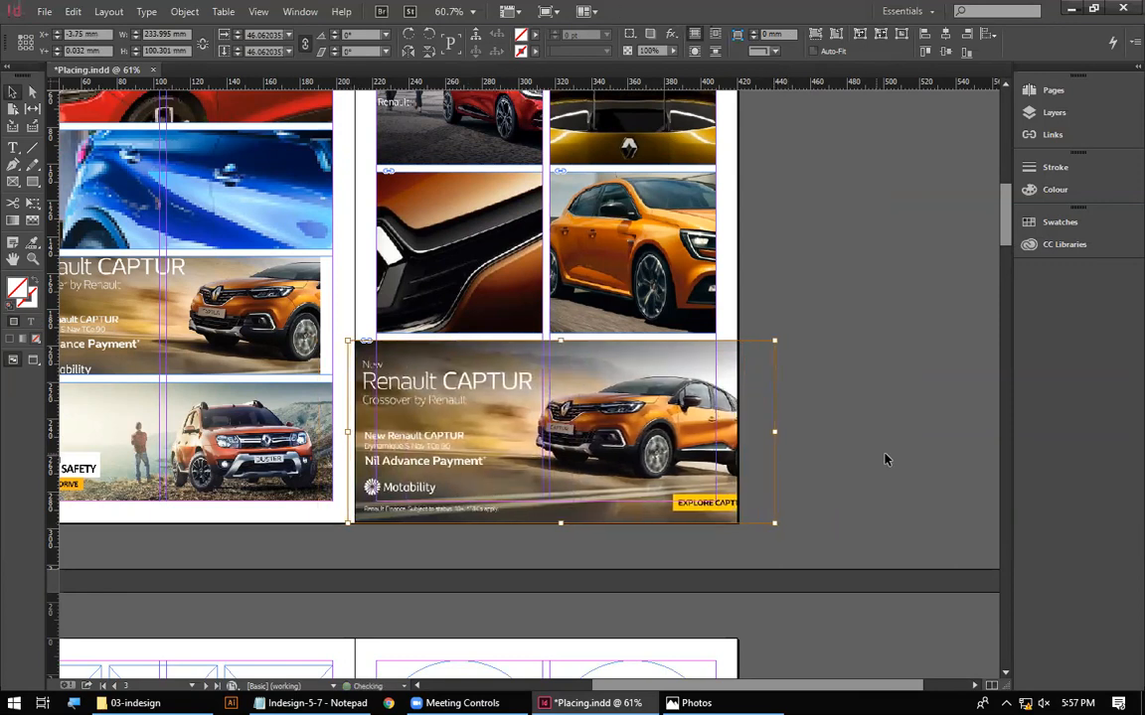
Preview the page 2–3 spread without guides and in full-screen presentation mode
left_click(886, 465)
key("w")
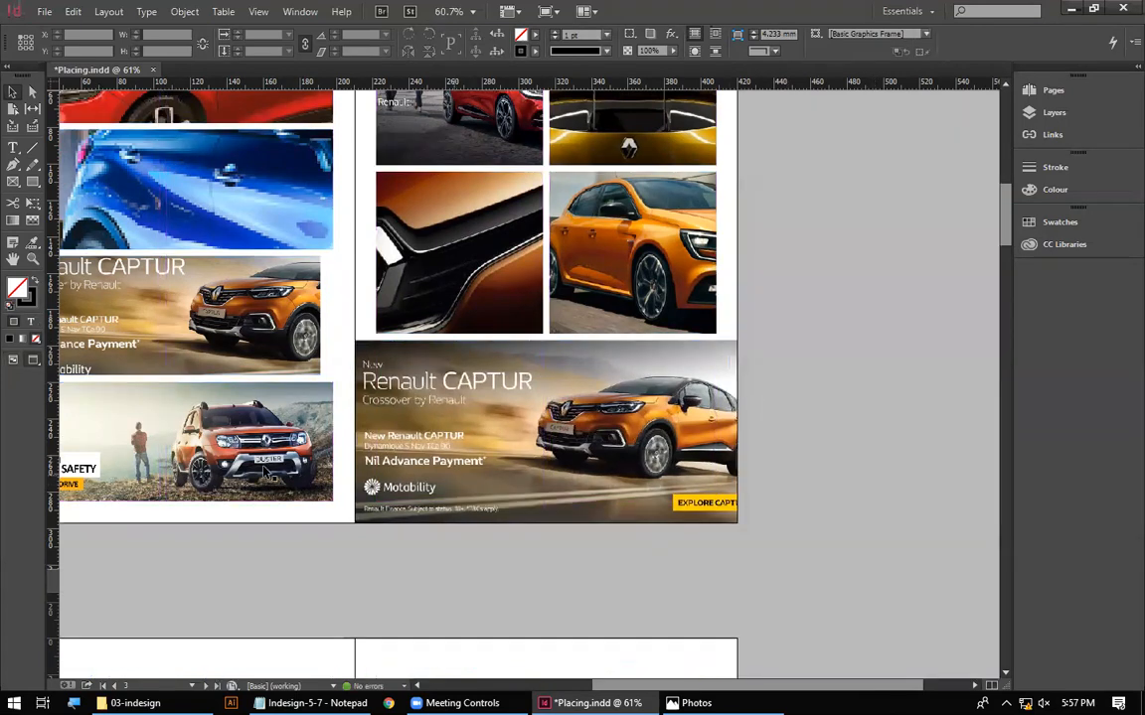
key("shift+w")
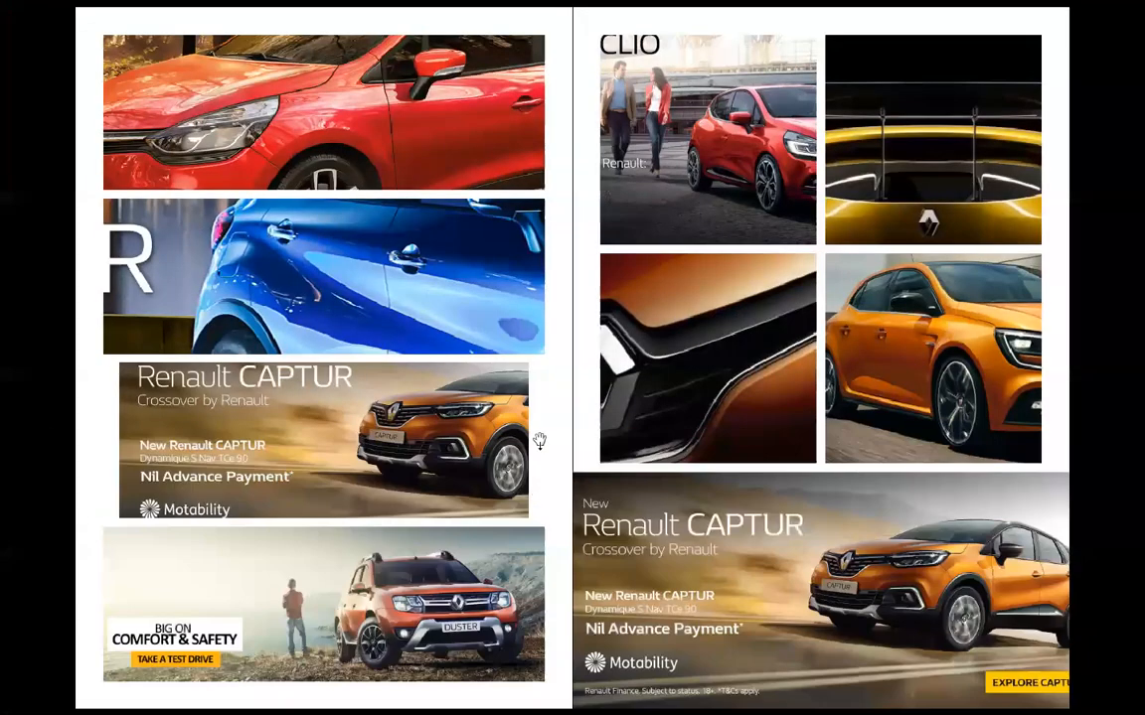
key("Escape")
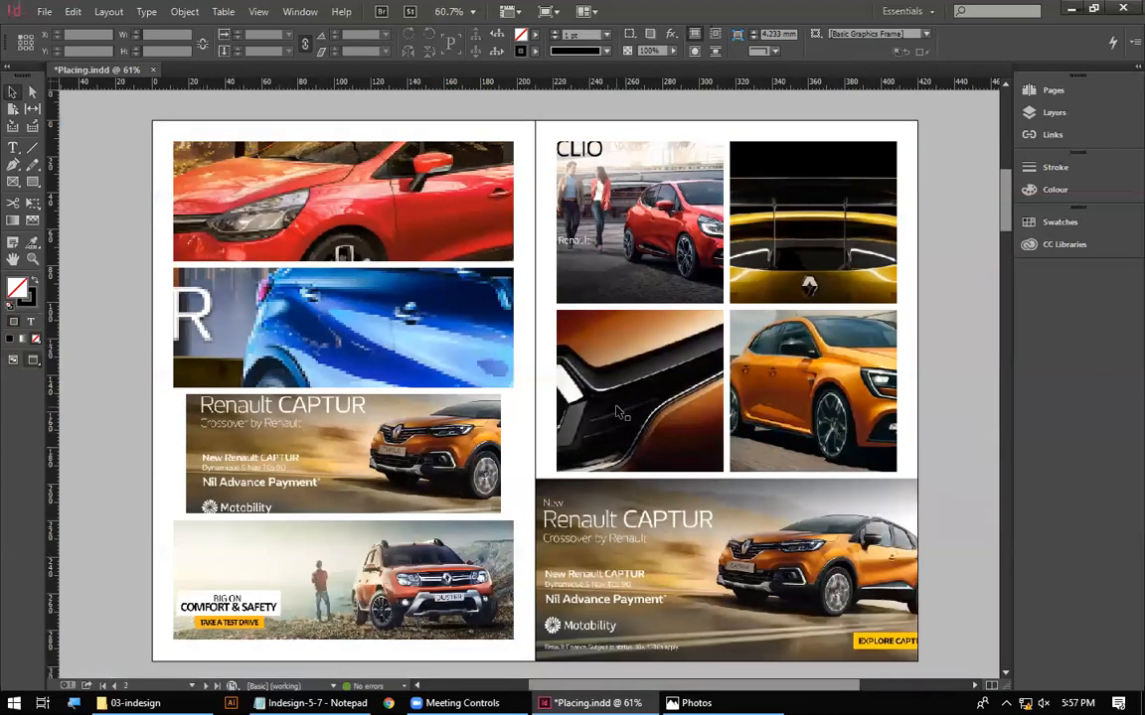
Turn off the preview and scale the dark orange front-grille image in page 3's middle-left frame about its centre to about 105 mm wide
left_click(661, 415)
key("ctrl+minus")
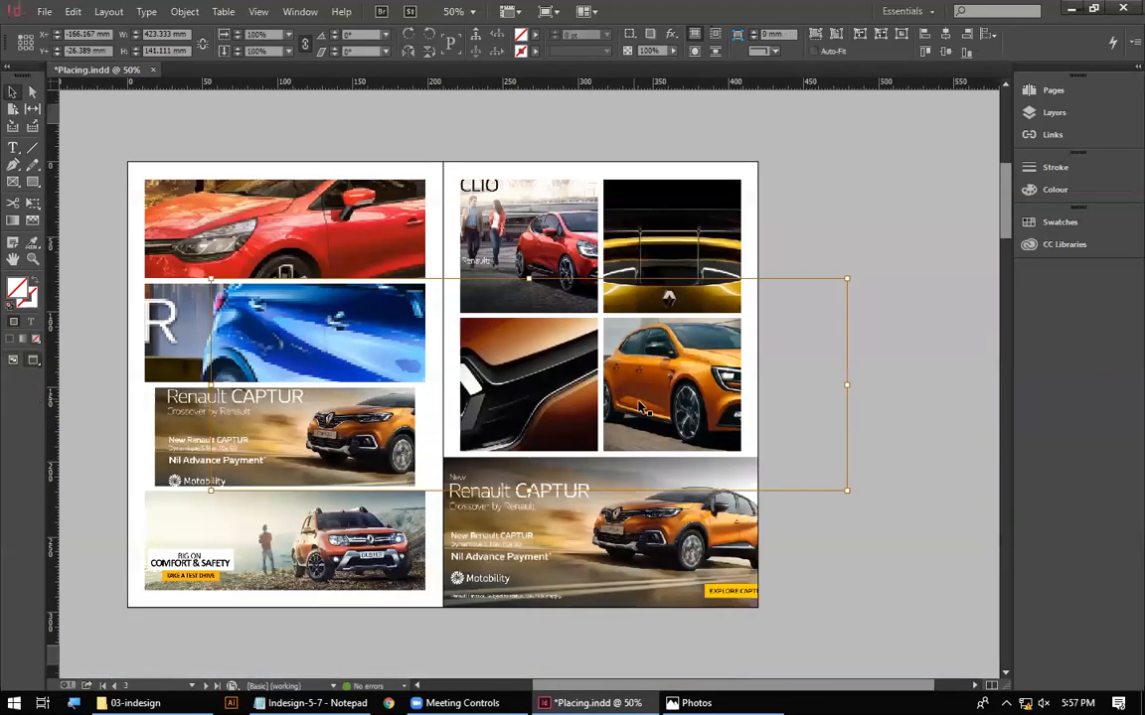
key("ctrl+minus")
key("ctrl+minus")
left_click_drag(354, 249, 739, 388)
left_click_drag(569, 343, 570, 412)
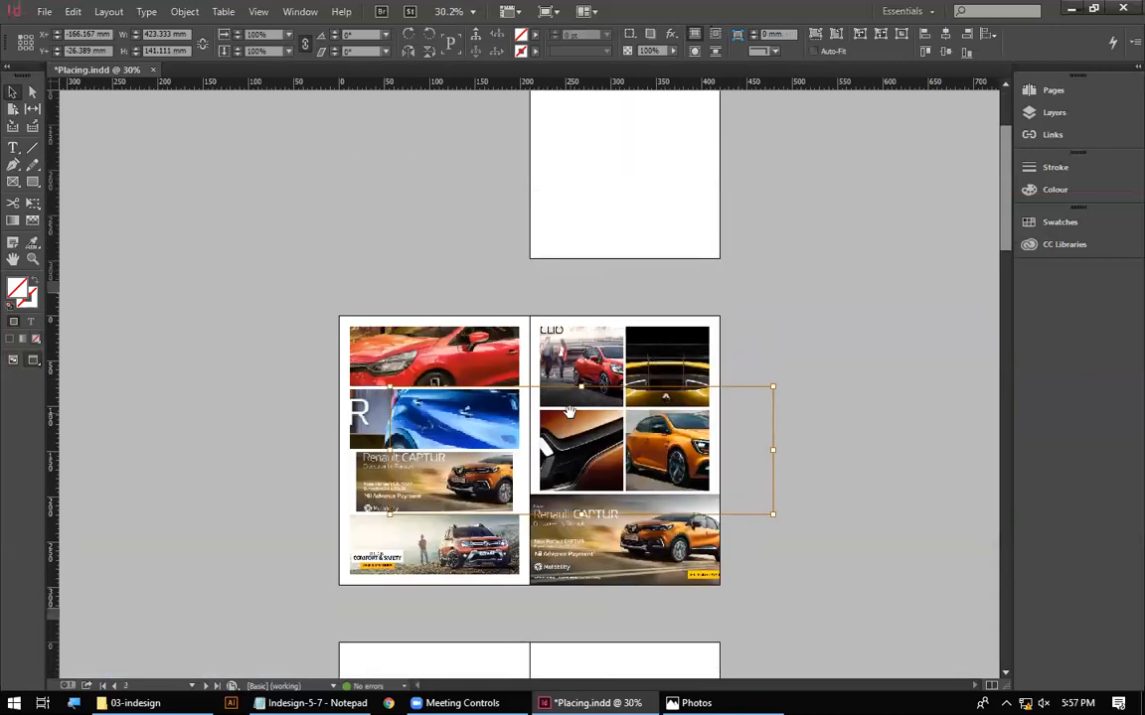
key("w")
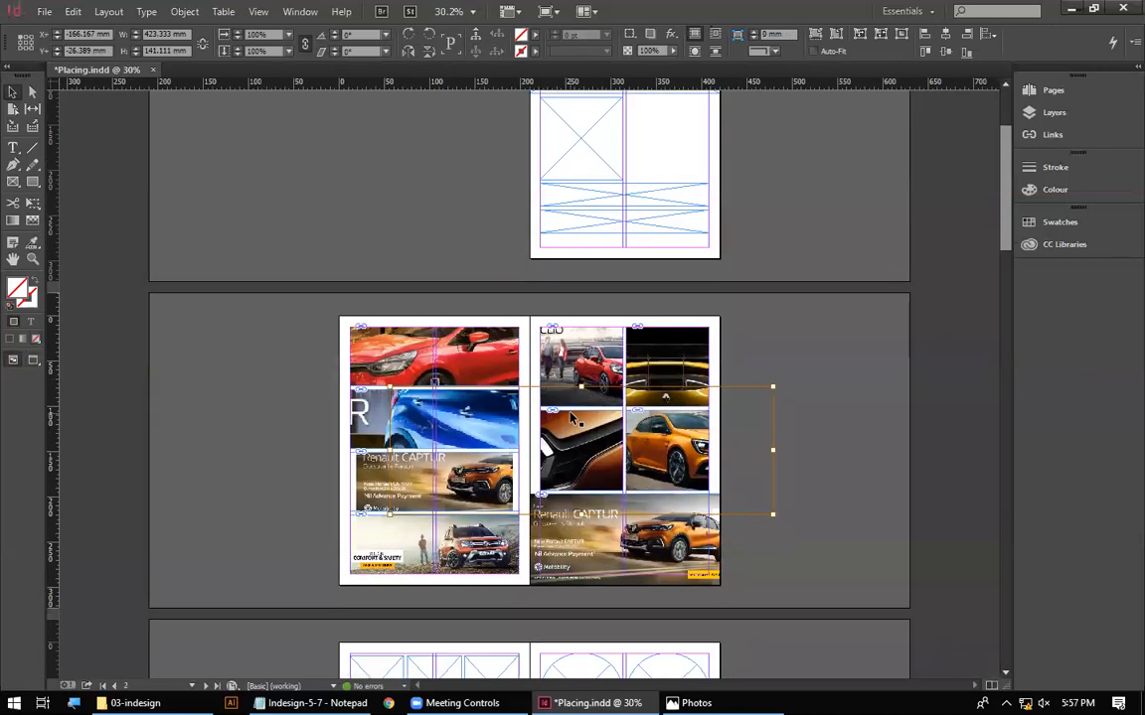
left_click_drag(775, 517, 588, 463)
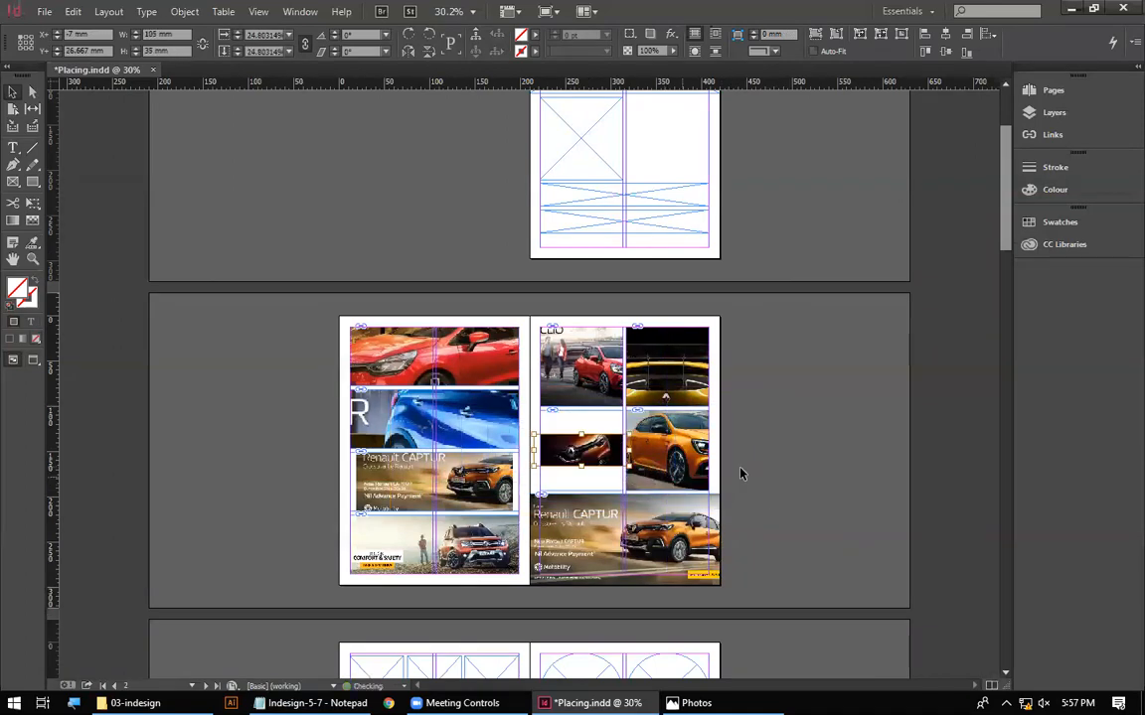
left_click(790, 457)
Look over the fitted images on the page 2–3 spread and save the document
left_click_drag(519, 304, 691, 491)
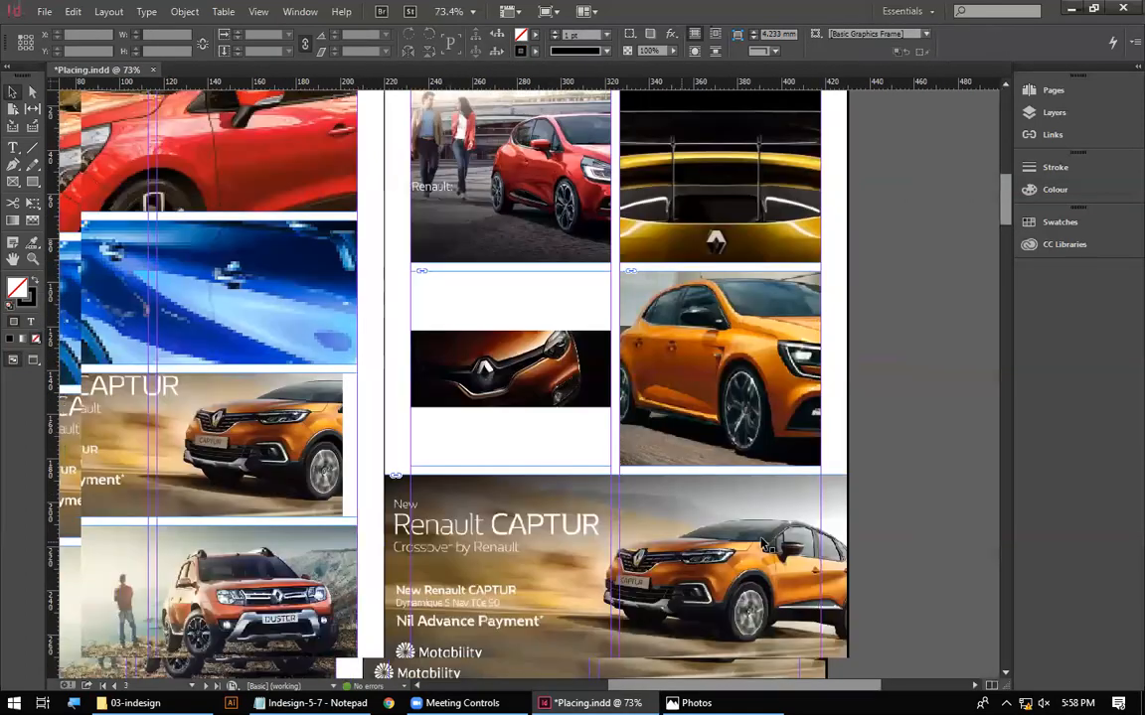
left_click_drag(321, 516, 417, 295)
scroll(389, 496, "down", 10)
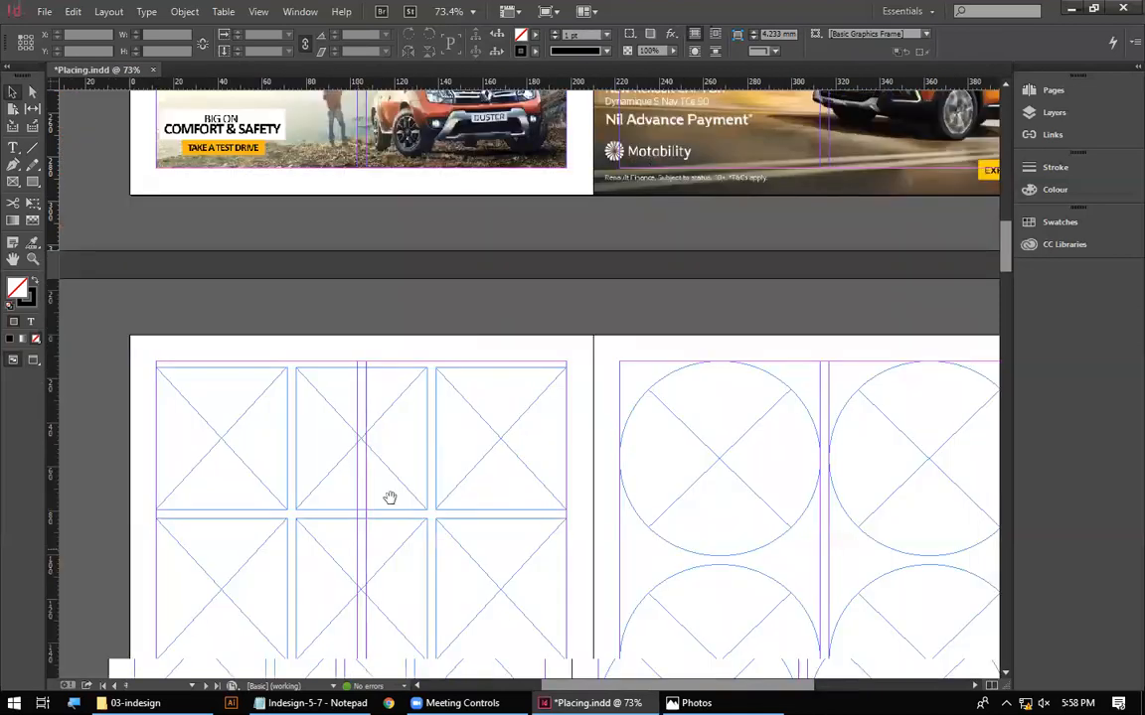
scroll(464, 259, "up", 10)
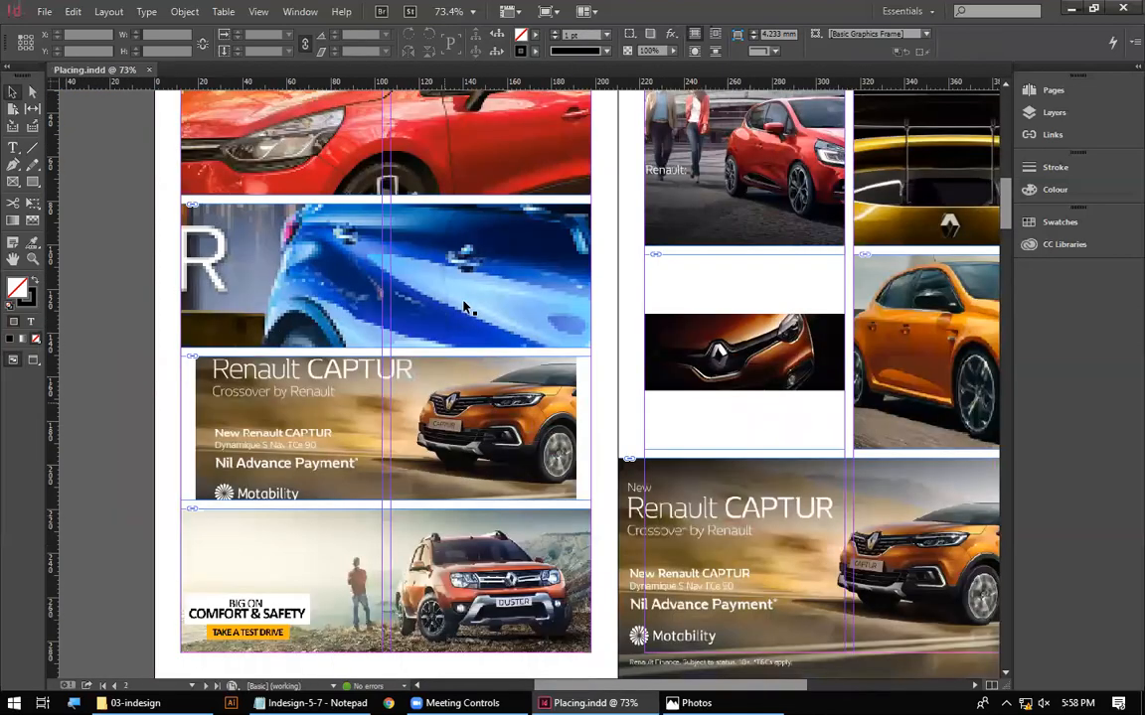
Examine the fitting commands available for the blue Captur image frame on page 2
left_click_drag(575, 336, 624, 506)
left_click_drag(311, 423, 434, 470)
left_click(453, 481)
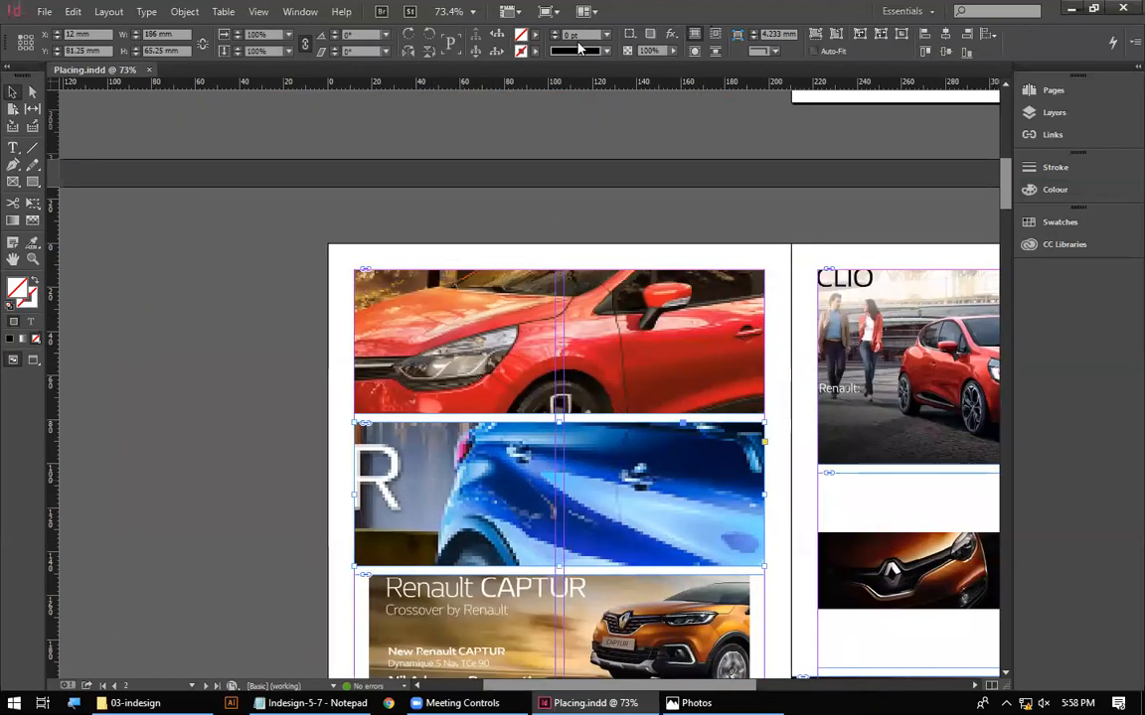
key("ctrl+d")
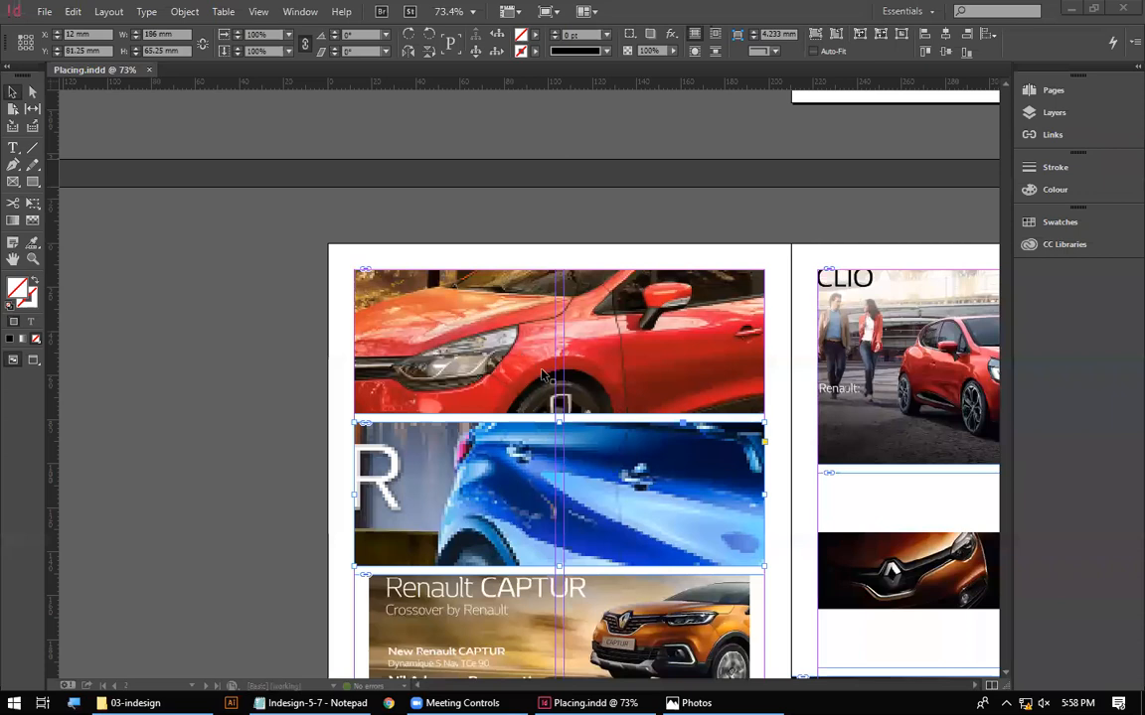
right_click(460, 475)
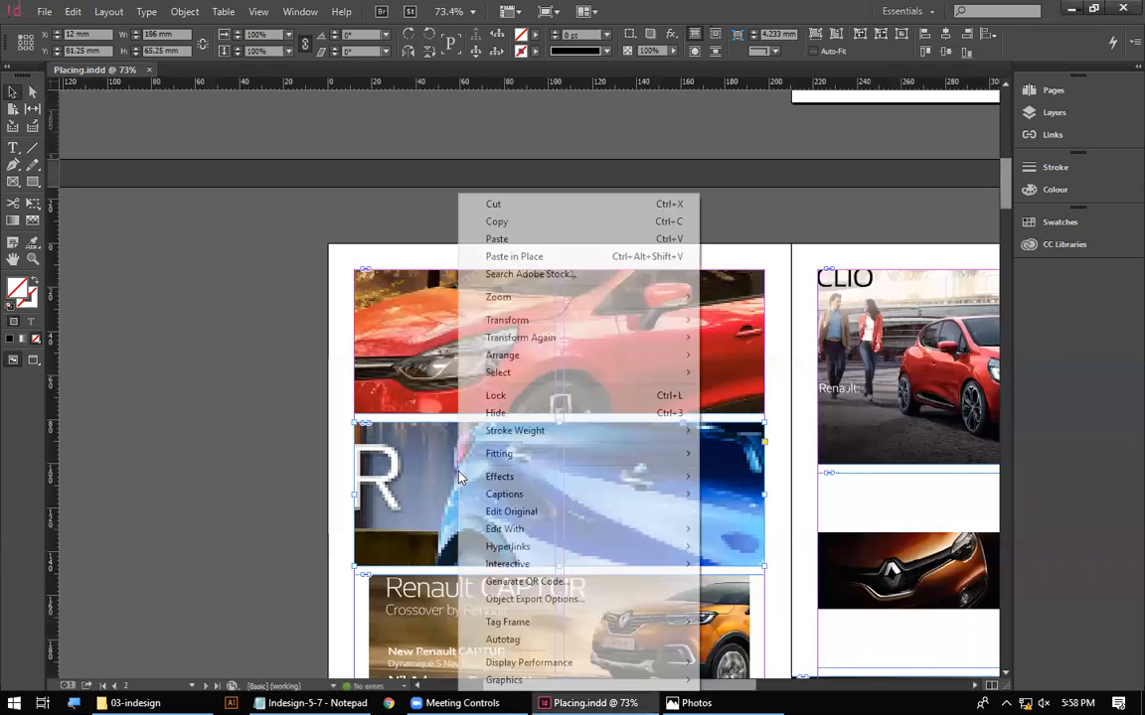
mouse_move(507, 460)
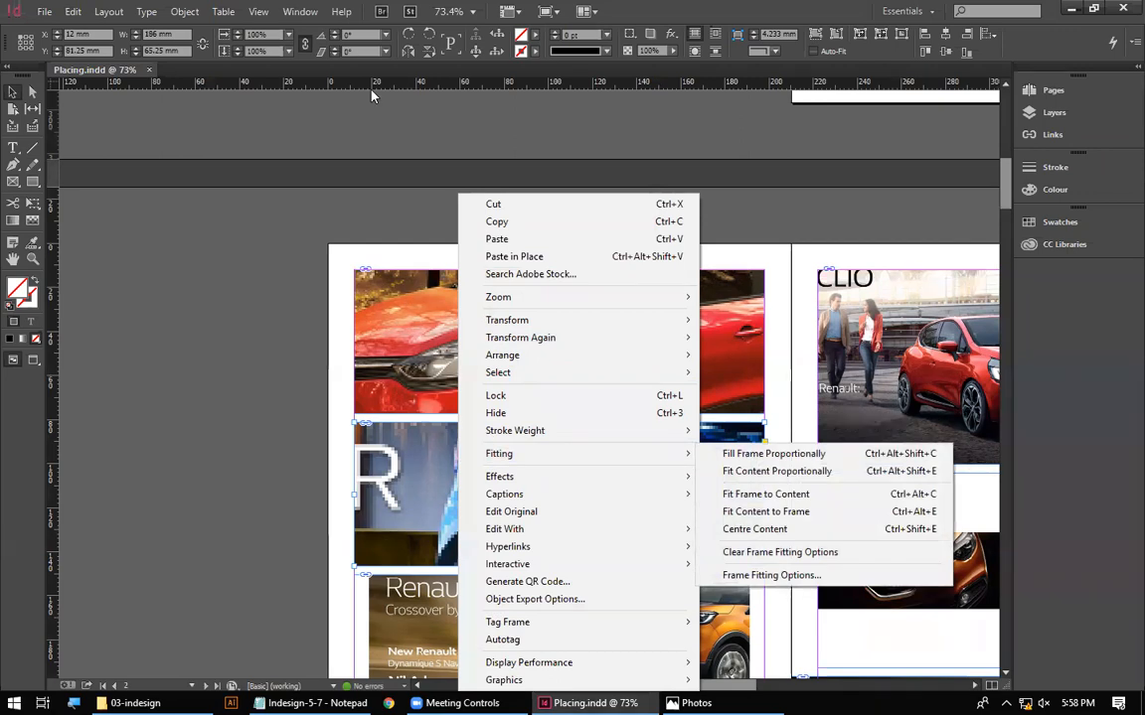
left_click(184, 11)
mouse_move(309, 303)
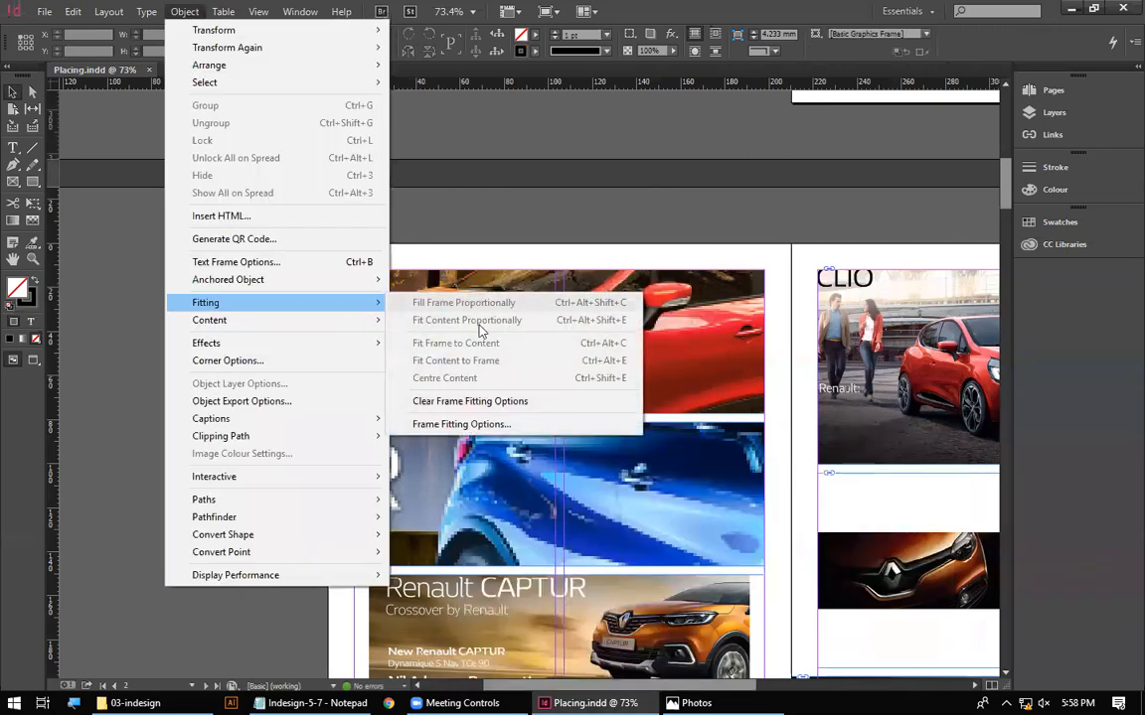
left_click(644, 55)
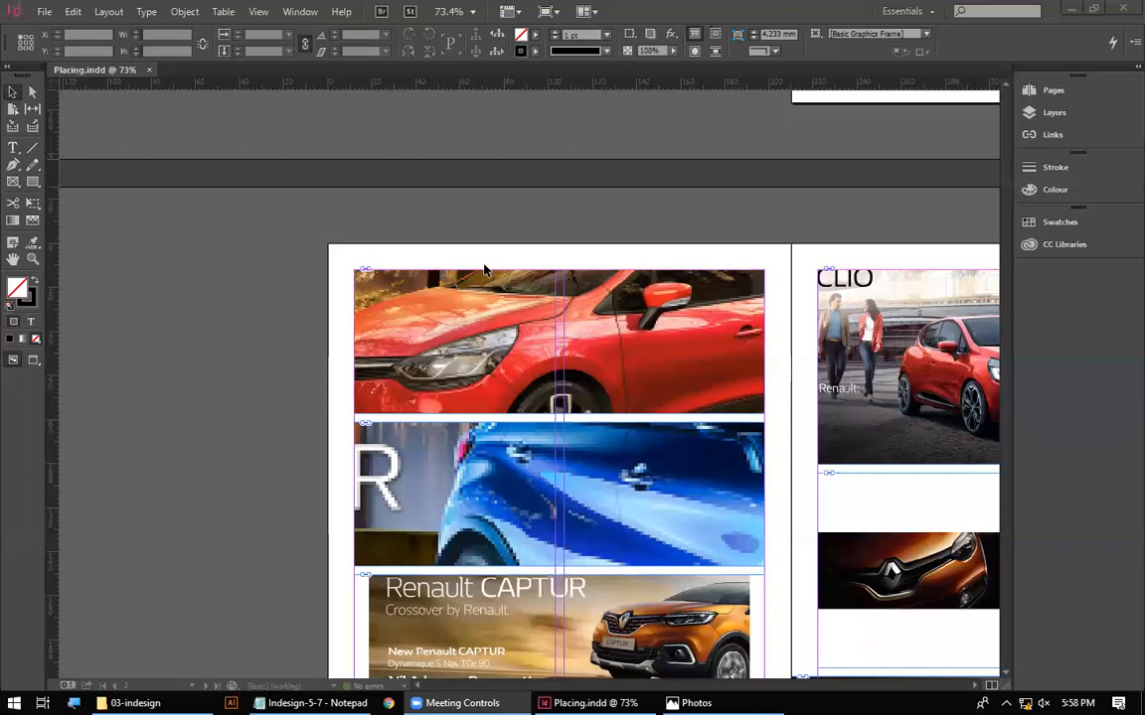
left_click(589, 453)
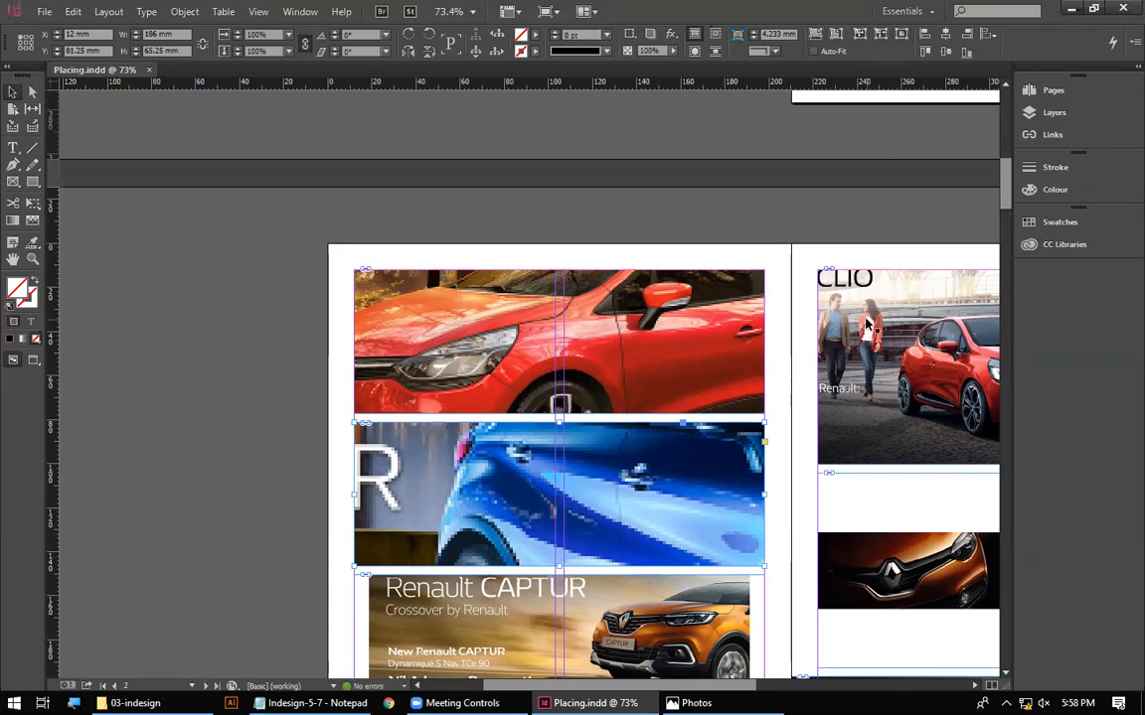
right_click(421, 497)
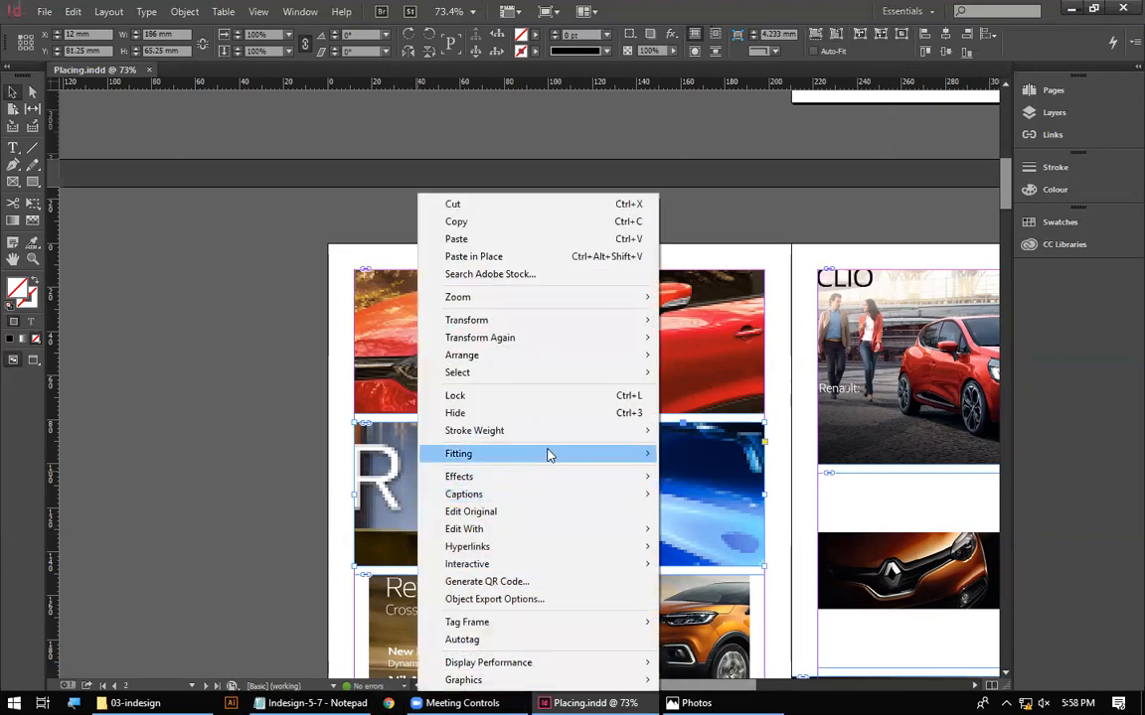
mouse_move(547, 453)
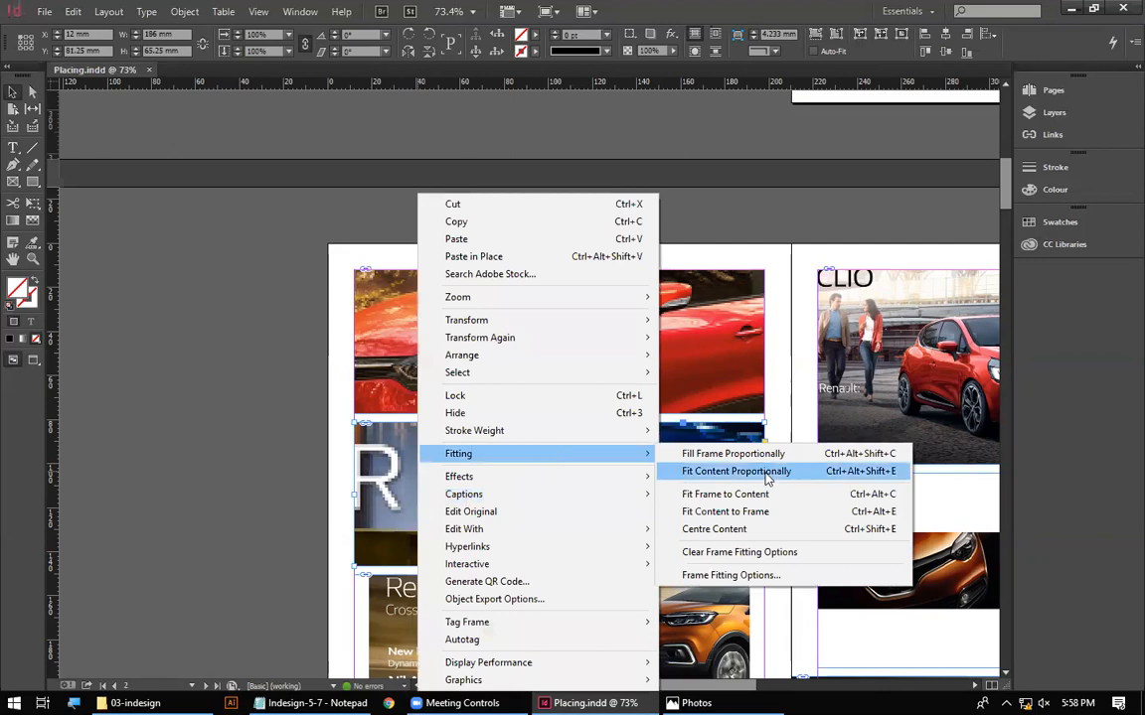
left_click(688, 457)
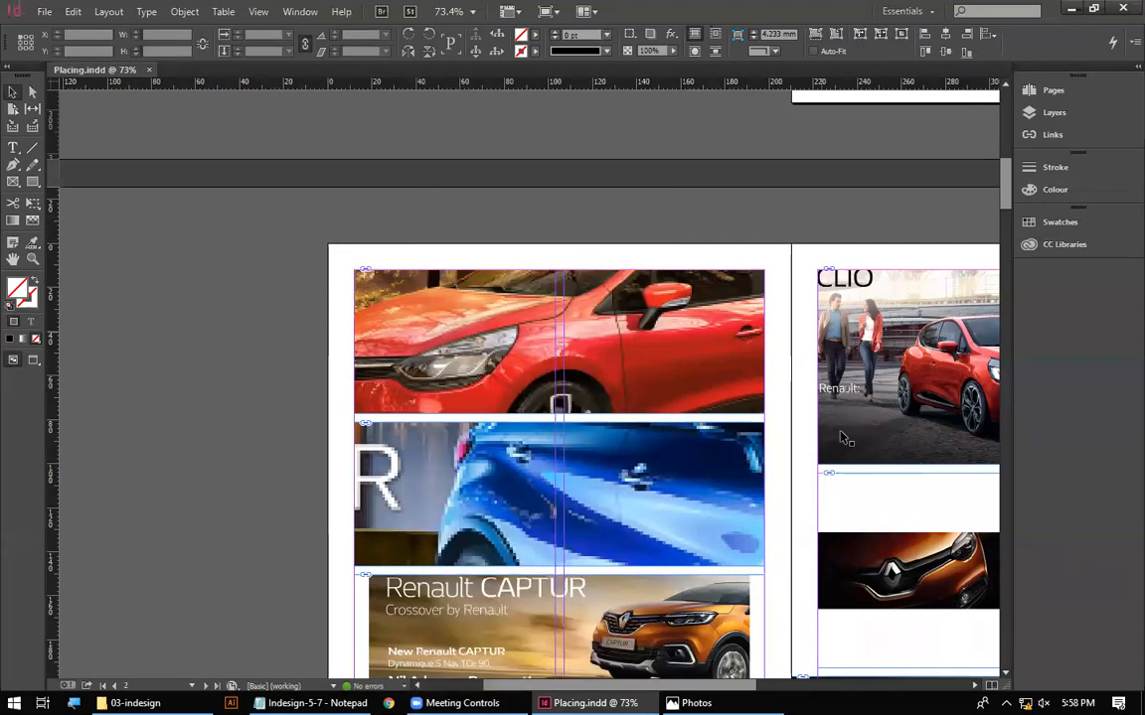
Fill page 3's middle-left frame proportionally with the dark orange front-grille image and shift the image sideways to centre the Renault emblem
scroll(542, 270, "down", 5)
left_click_drag(637, 428, 322, 525)
left_click_drag(485, 397, 309, 430)
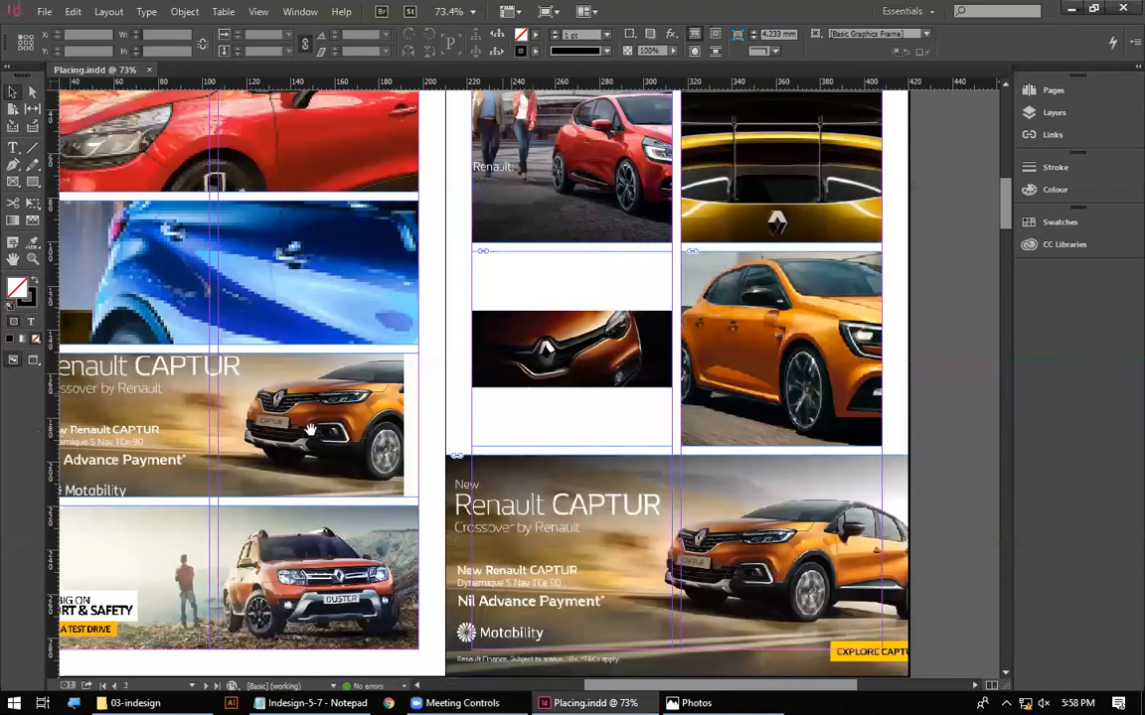
left_click(361, 391)
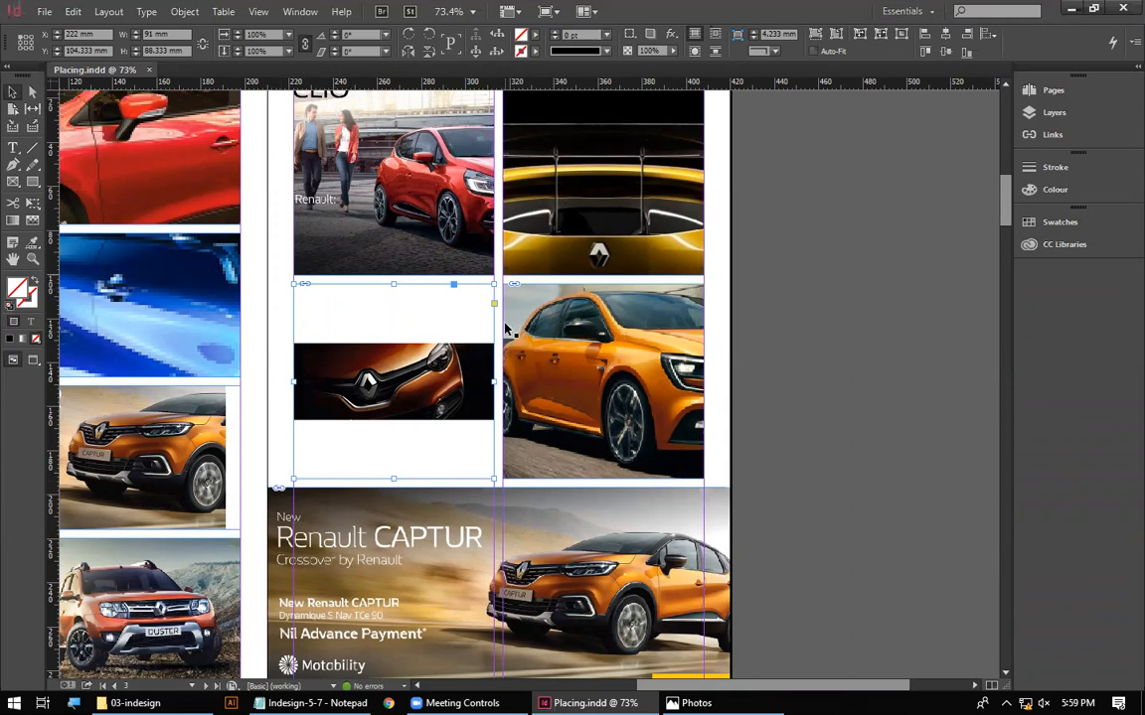
left_click(396, 378)
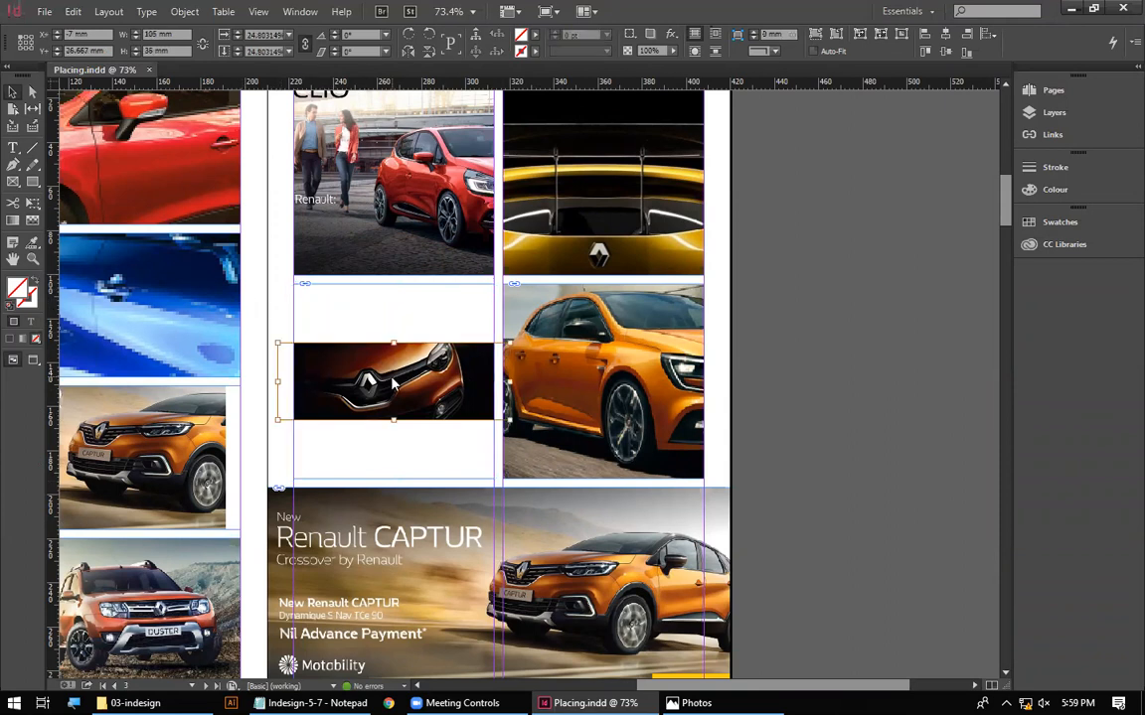
right_click(395, 380)
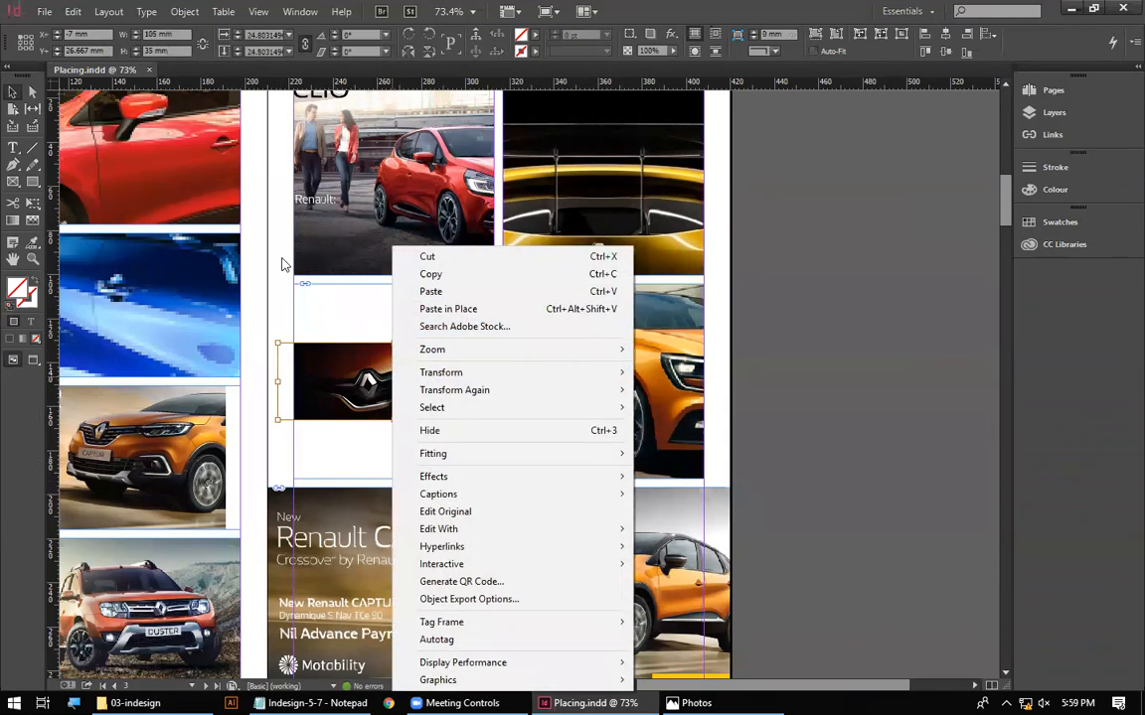
mouse_move(510, 454)
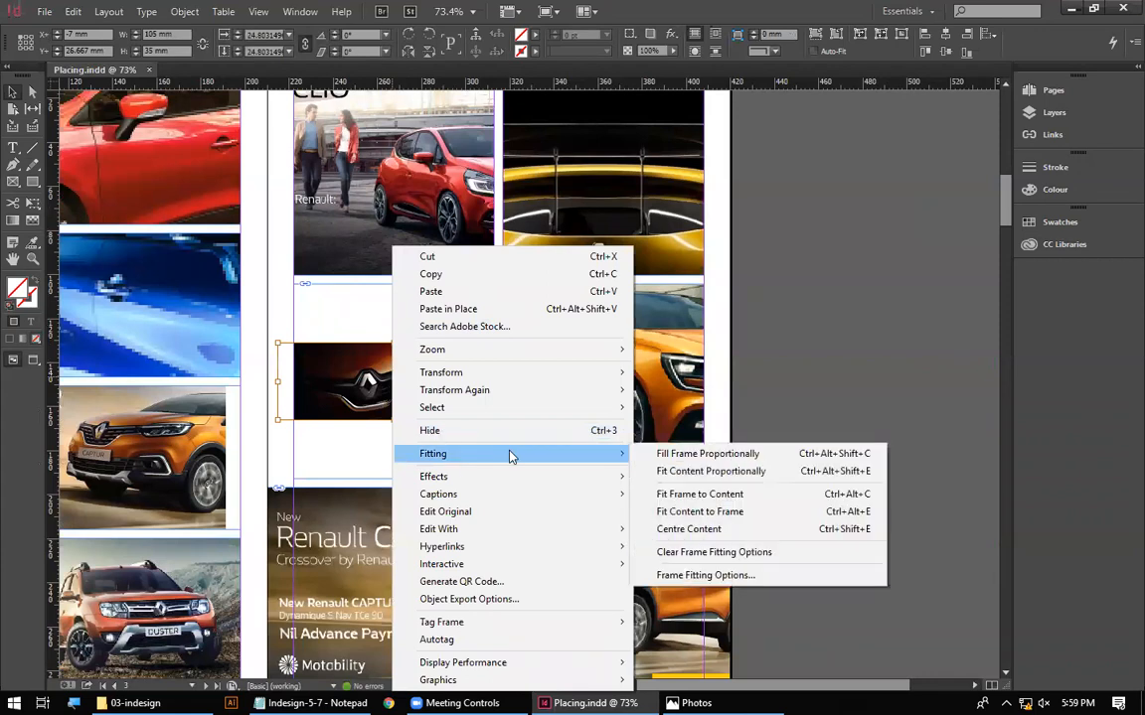
left_click(662, 455)
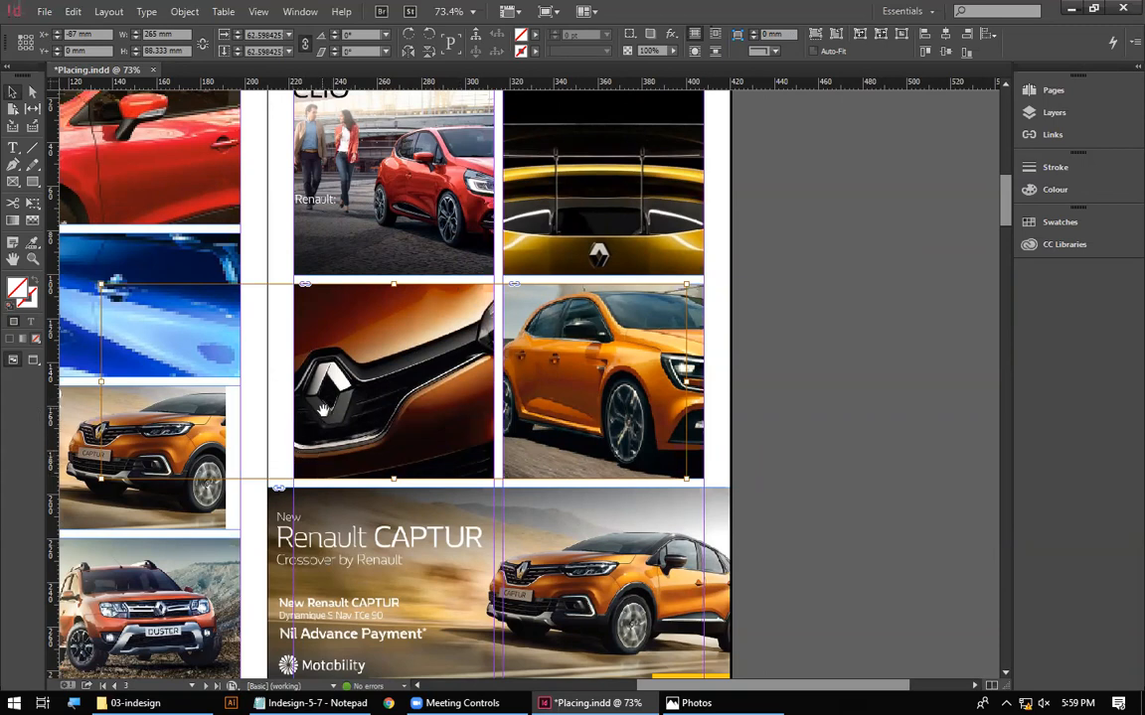
left_click_drag(336, 401, 353, 452)
left_click(852, 458)
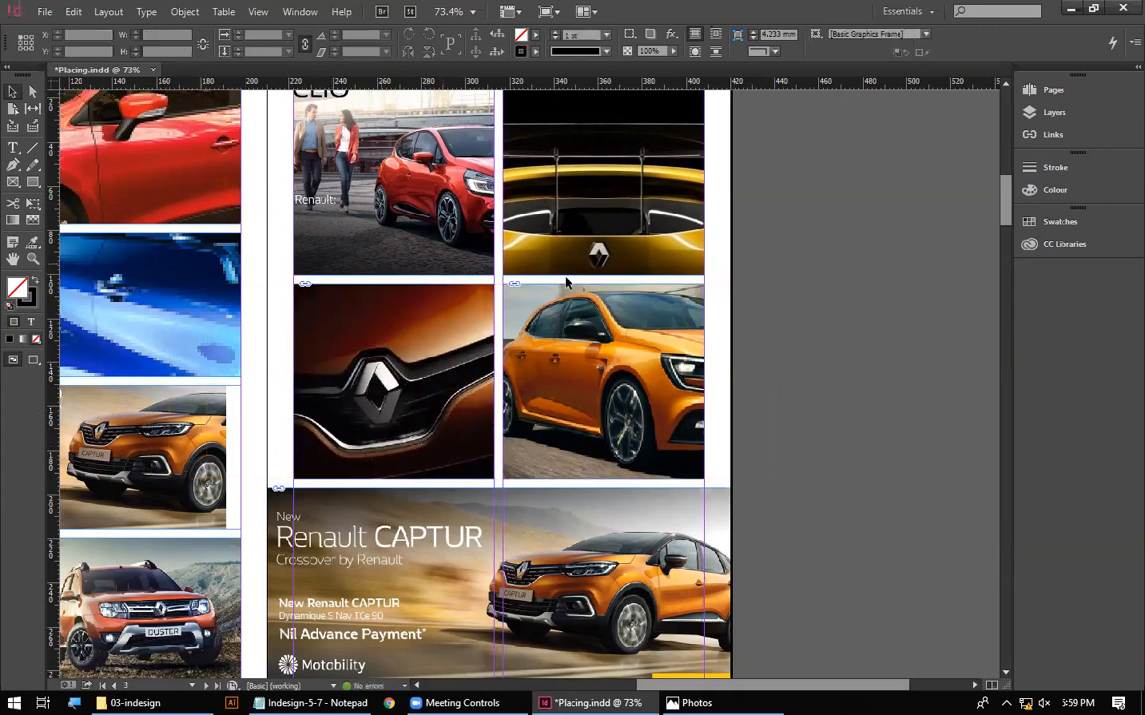
Reapply Fill Frame Proportionally to the front-grille frame and shift its image horizontally to about X -61.5 mm within the frame
right_click(396, 363)
left_click(328, 348)
right_click(358, 349)
mouse_move(443, 453)
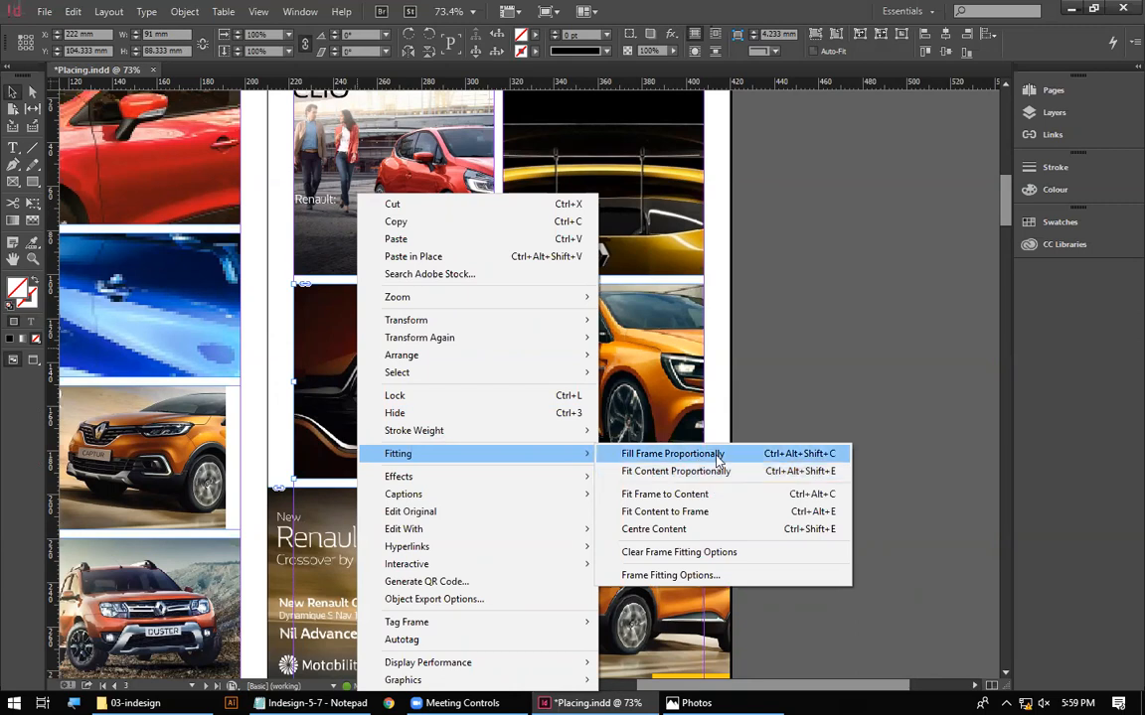
left_click(722, 455)
right_click(345, 341)
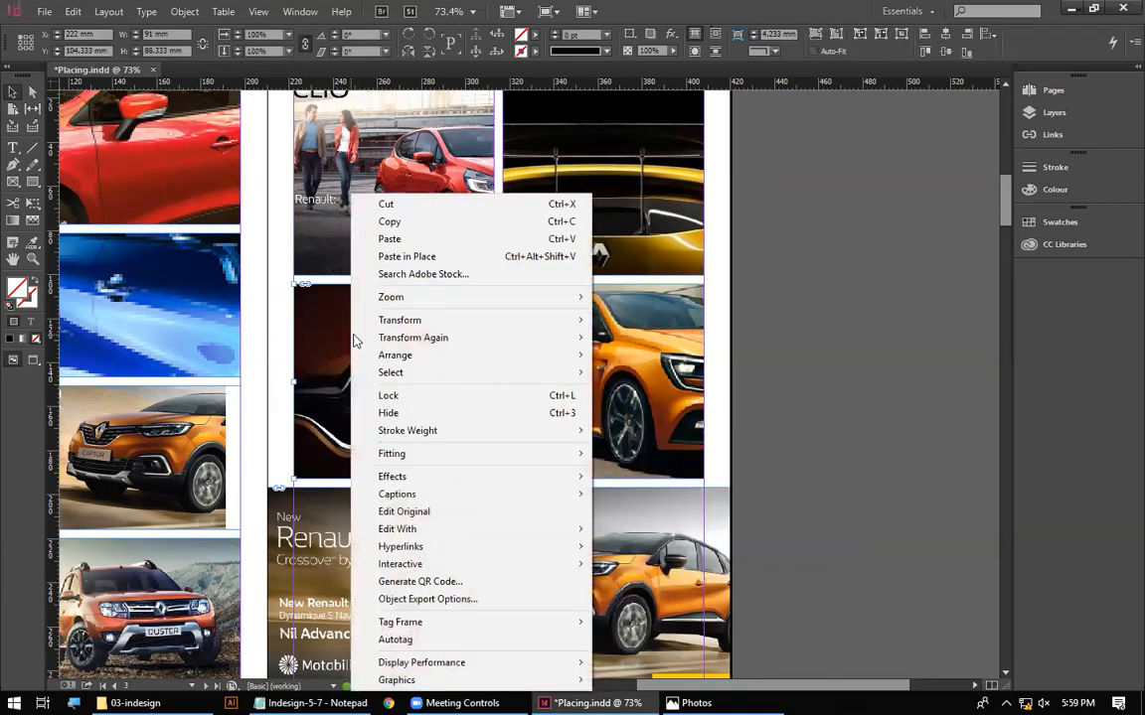
mouse_move(493, 456)
left_click(624, 459)
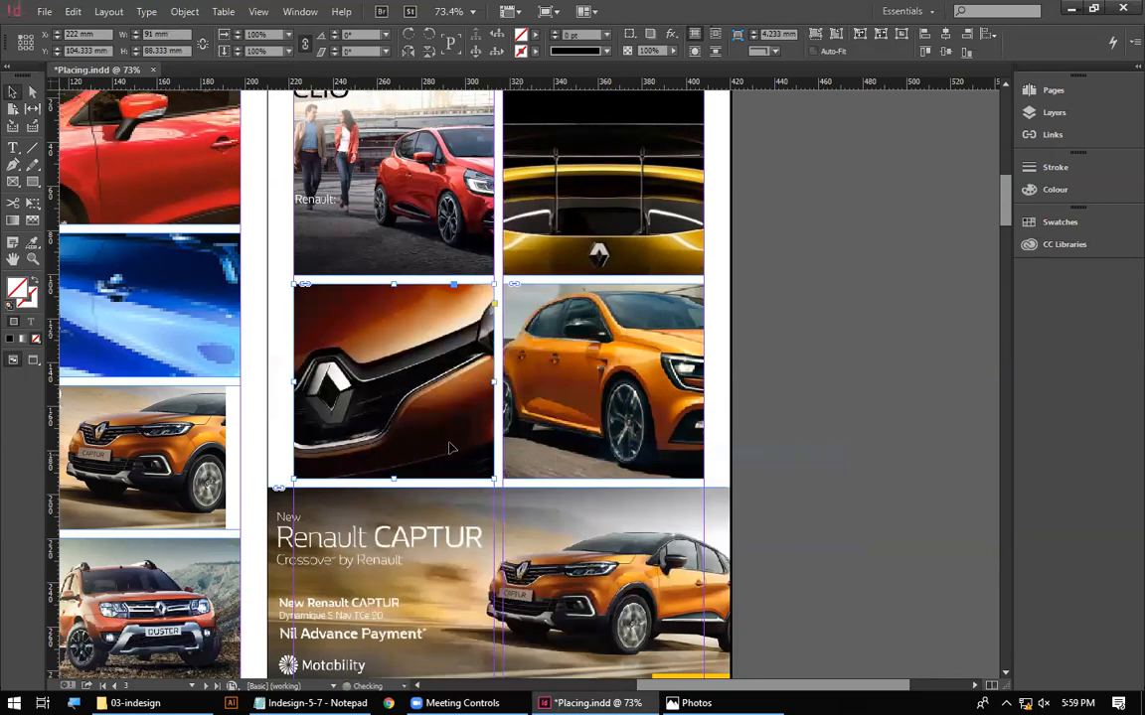
double_click(319, 424)
left_click_drag(319, 425, 375, 418)
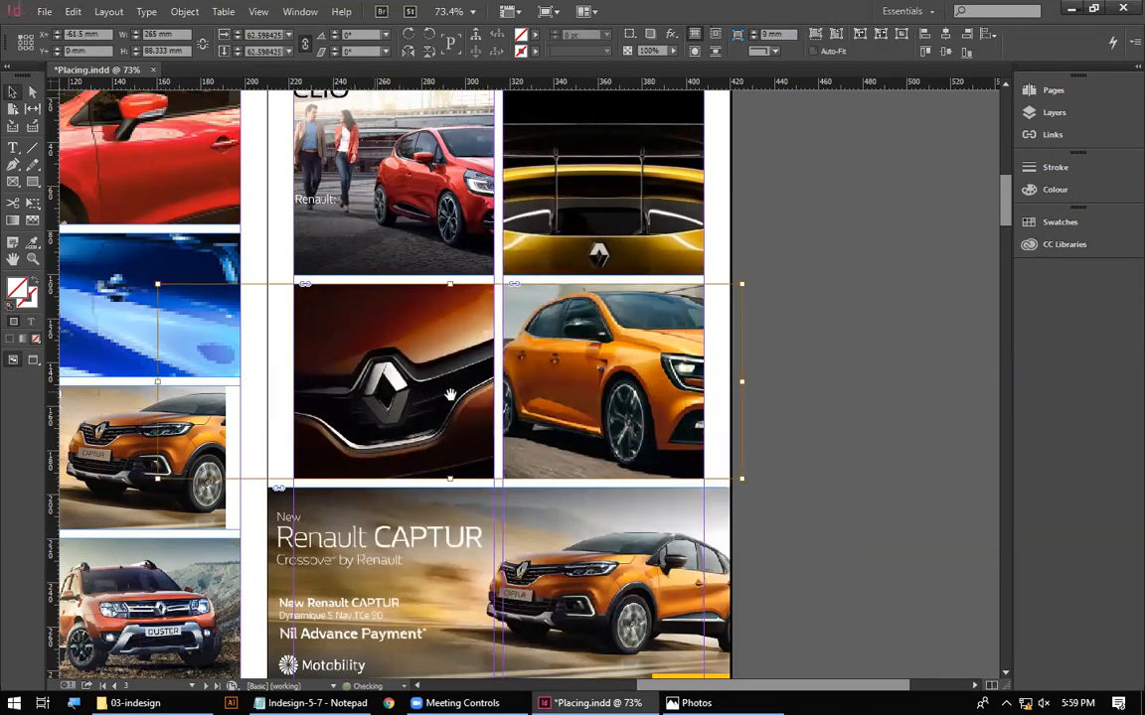
left_click(794, 359)
Widen the yellow car's image frame on page 10 to the full 210 mm page width
left_click_drag(384, 517, 731, 438)
left_click_drag(266, 536, 300, 319)
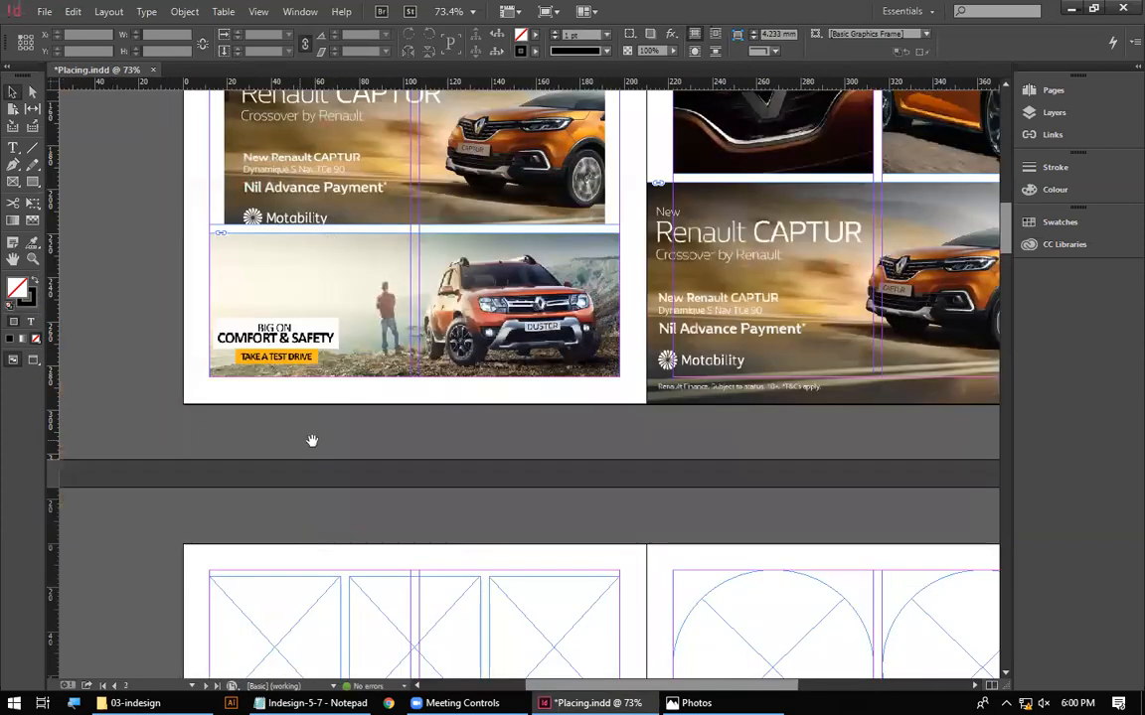
left_click_drag(312, 441, 259, 81)
left_click_drag(419, 656, 332, 187)
key("ctrl+minus")
key("ctrl+minus")
key("ctrl+minus")
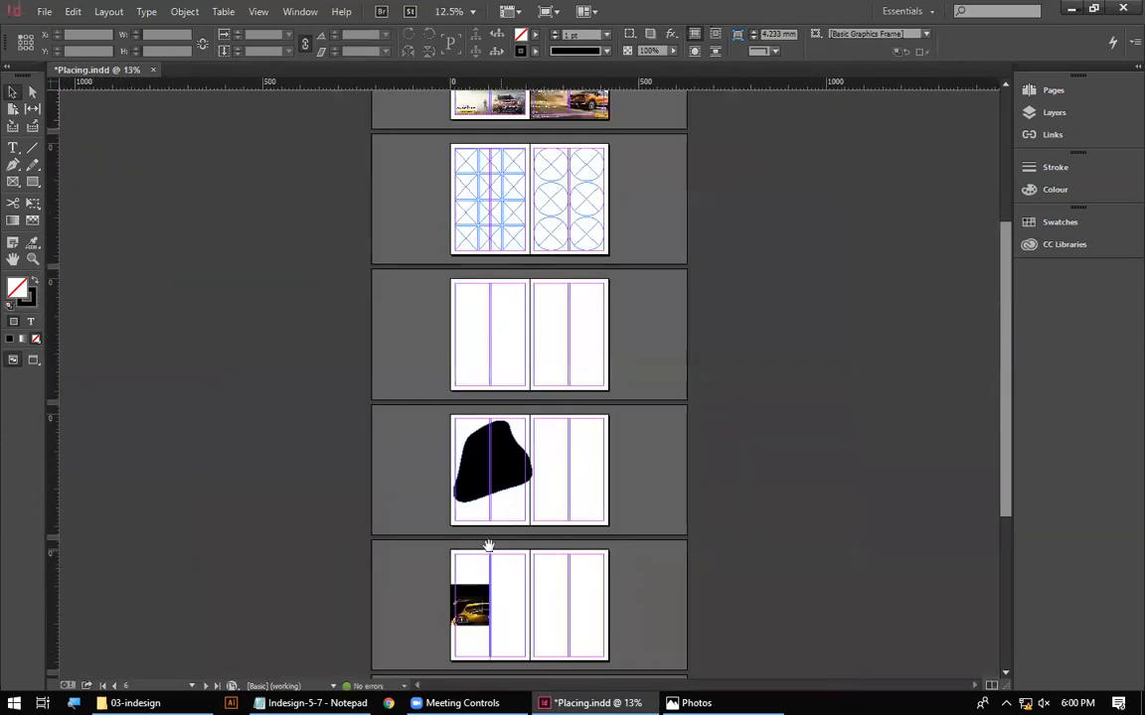
left_click_drag(487, 545, 486, 253)
left_click_drag(383, 222, 664, 429)
left_click_drag(483, 366, 483, 370)
left_click(390, 356)
left_click_drag(420, 343, 530, 344)
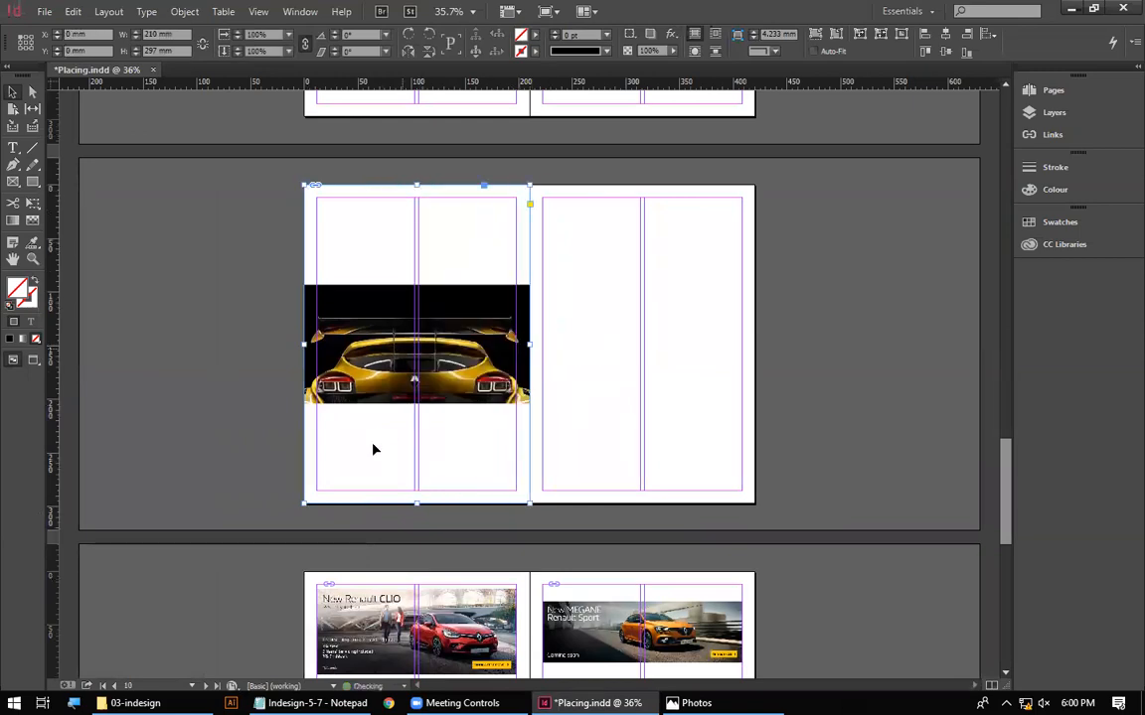
Fill page 10's frame proportionally with the yellow car image and shift the image to about X -130 mm to show the left taillight
mouse_move(247, 153)
left_mouse_down()
mouse_move(540, 516)
mouse_move(603, 554)
left_mouse_up()
left_click_drag(457, 386, 452, 395)
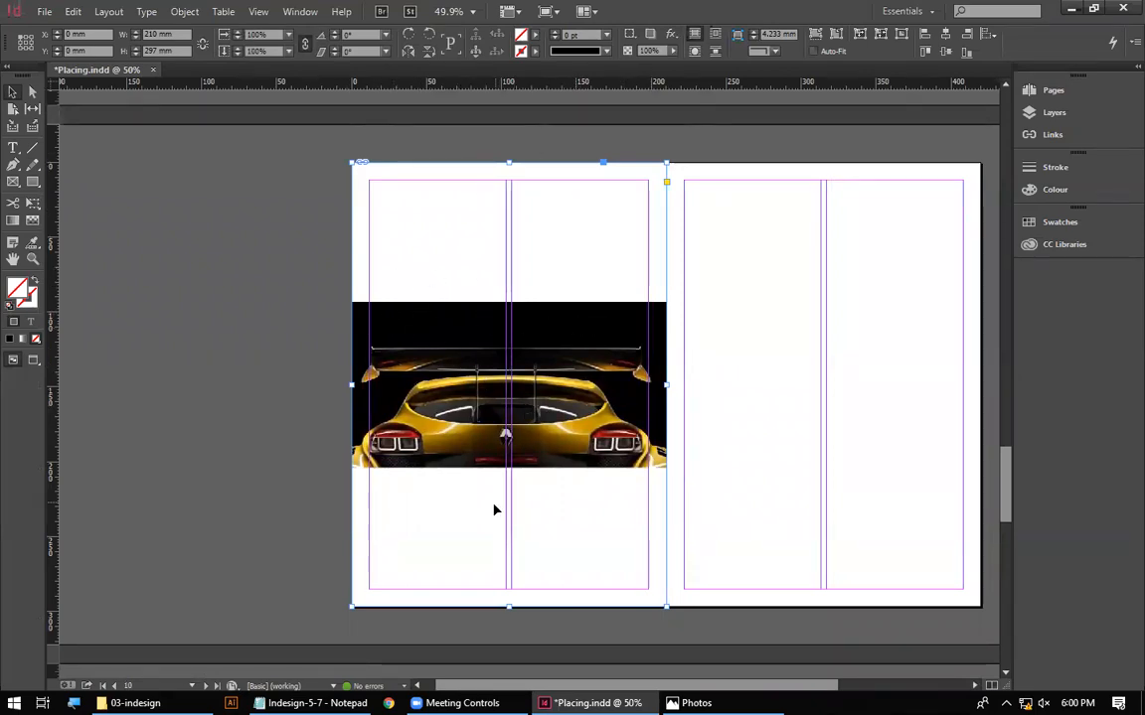
right_click(523, 365)
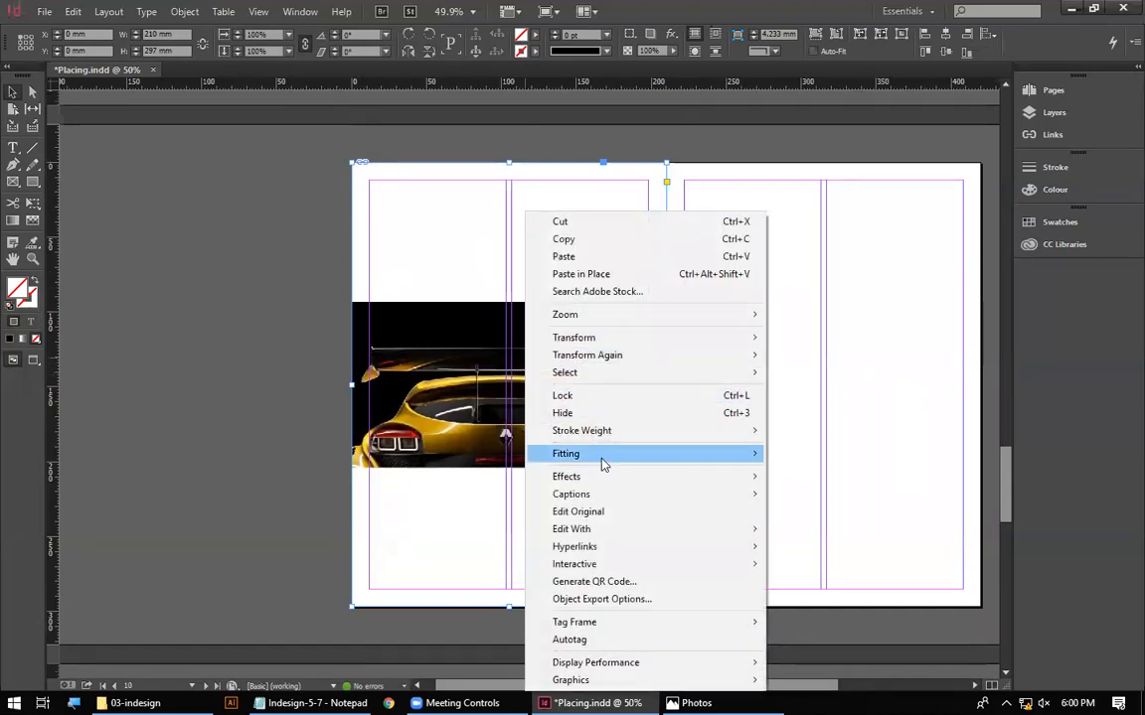
mouse_move(603, 454)
left_click(814, 455)
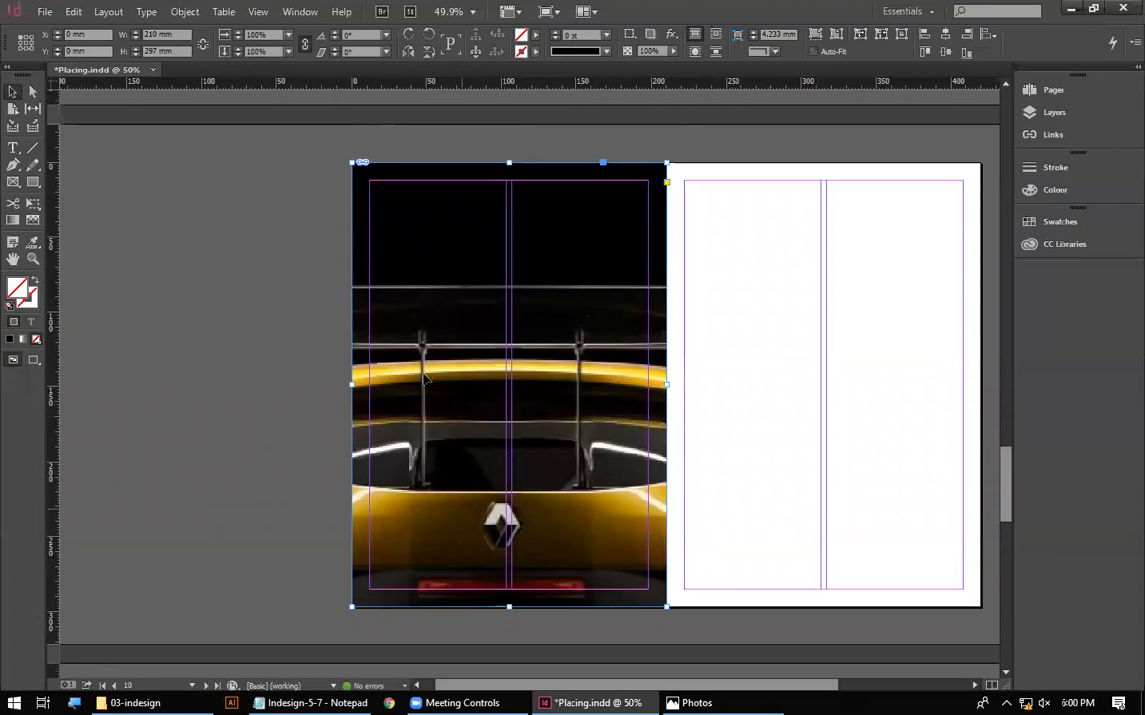
double_click(427, 497)
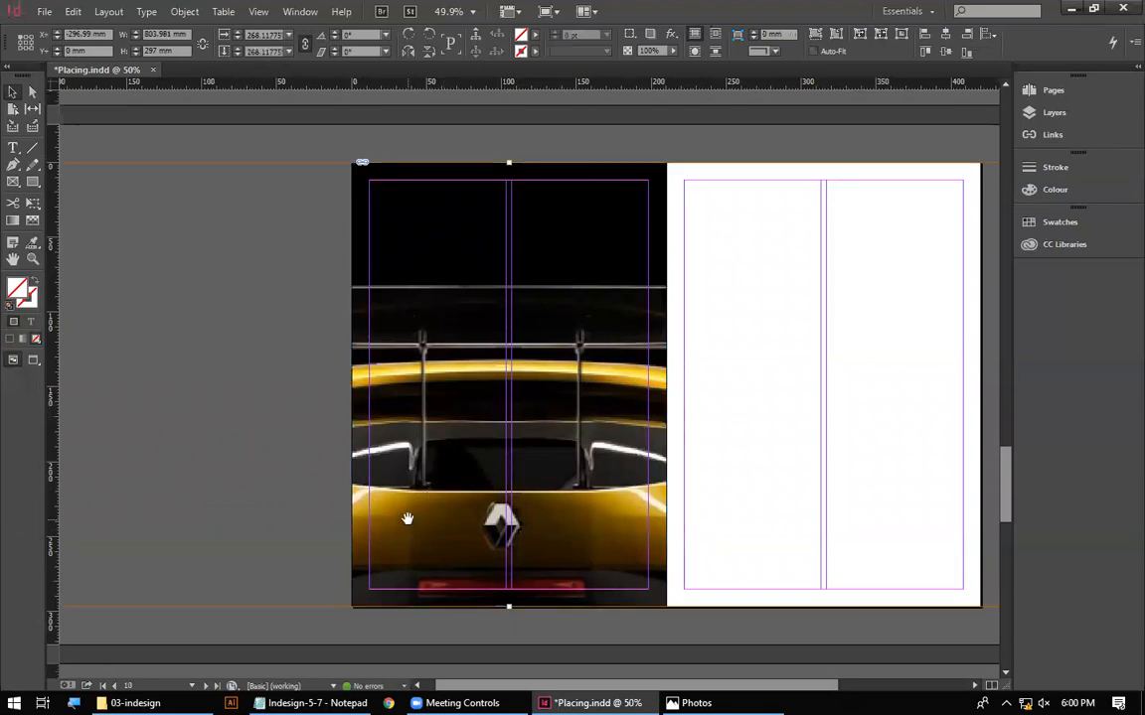
left_click_drag(398, 524, 500, 538)
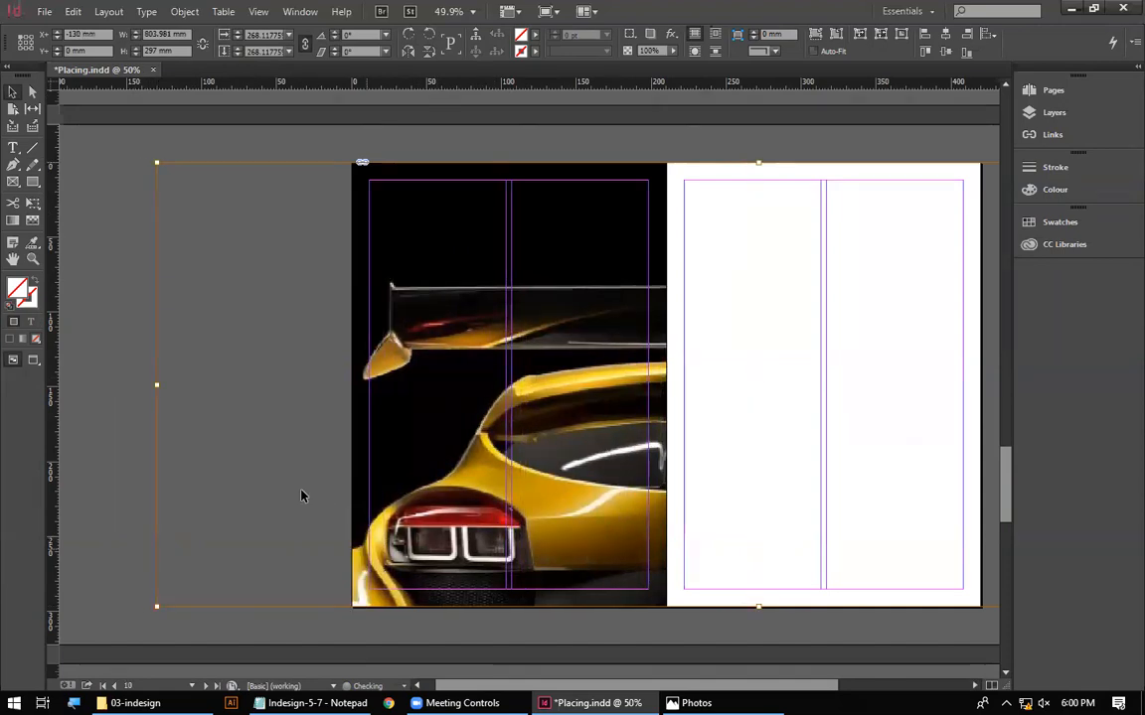
left_click(131, 368)
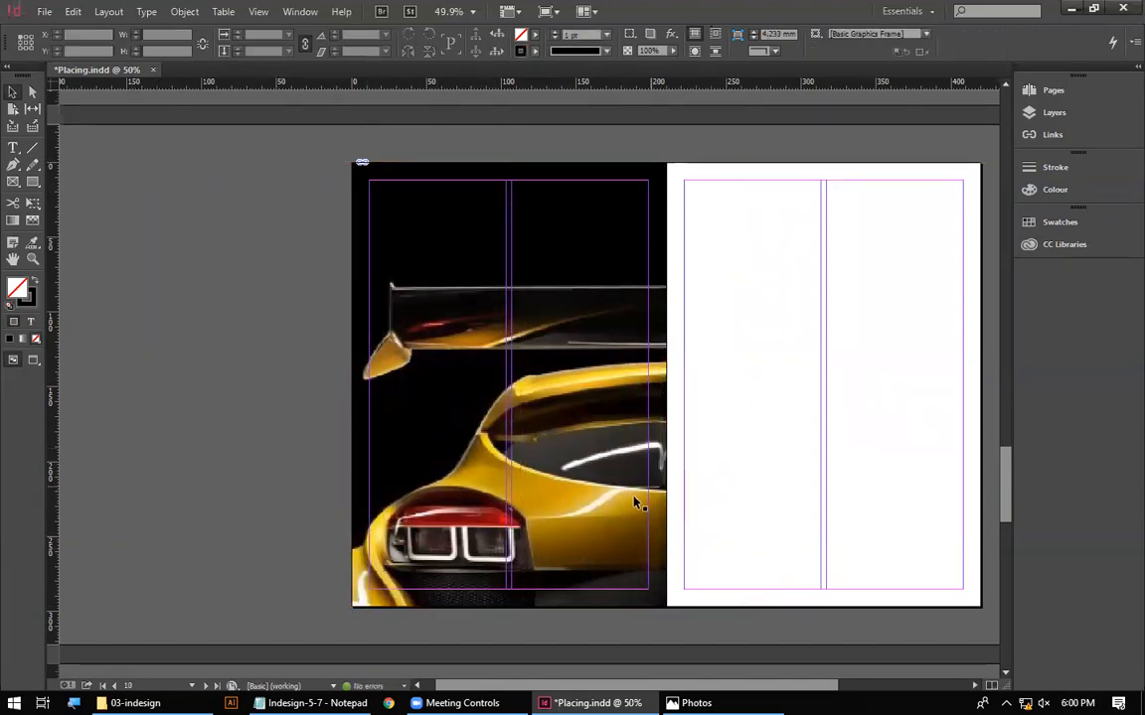
Fit the yellow car image proportionally inside page 10's frame and preview the spread without guides
left_click(504, 343)
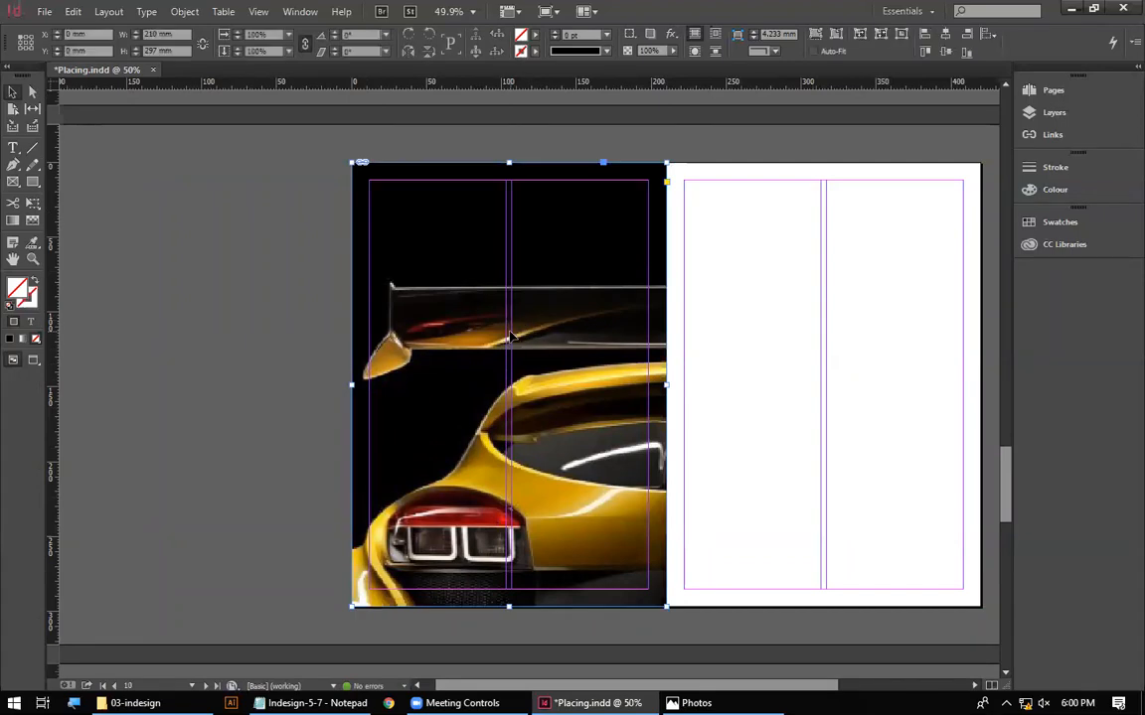
right_click(542, 302)
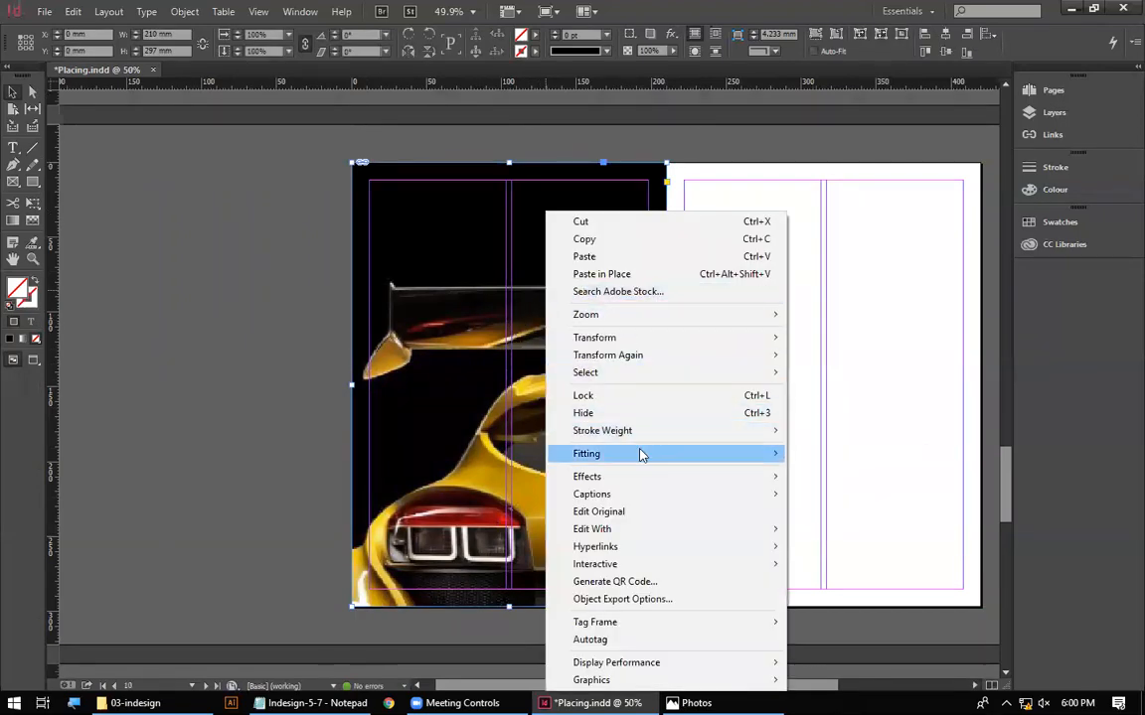
mouse_move(641, 455)
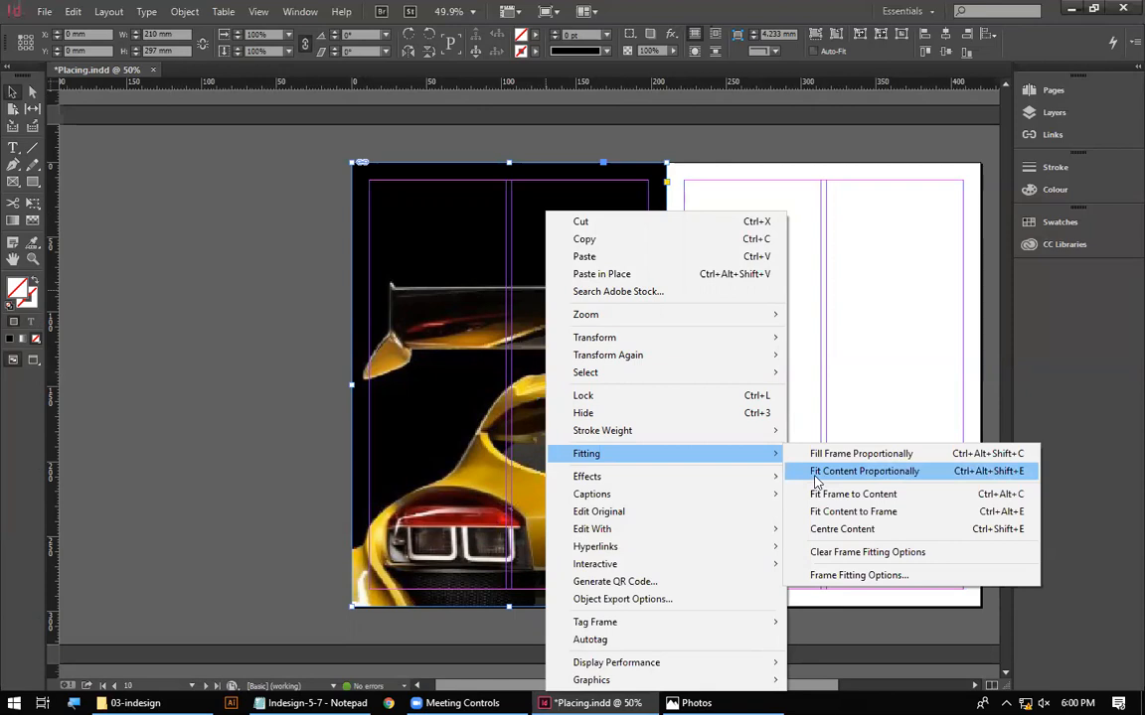
left_click(821, 473)
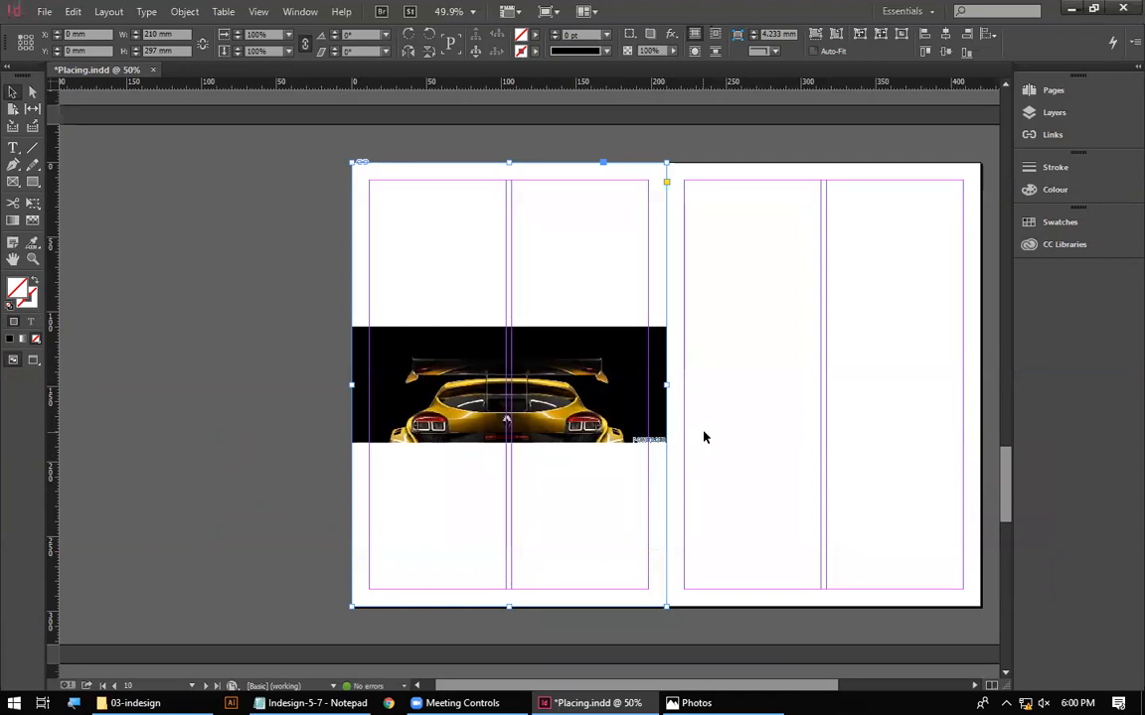
key("w")
left_click(788, 456)
left_click(604, 407)
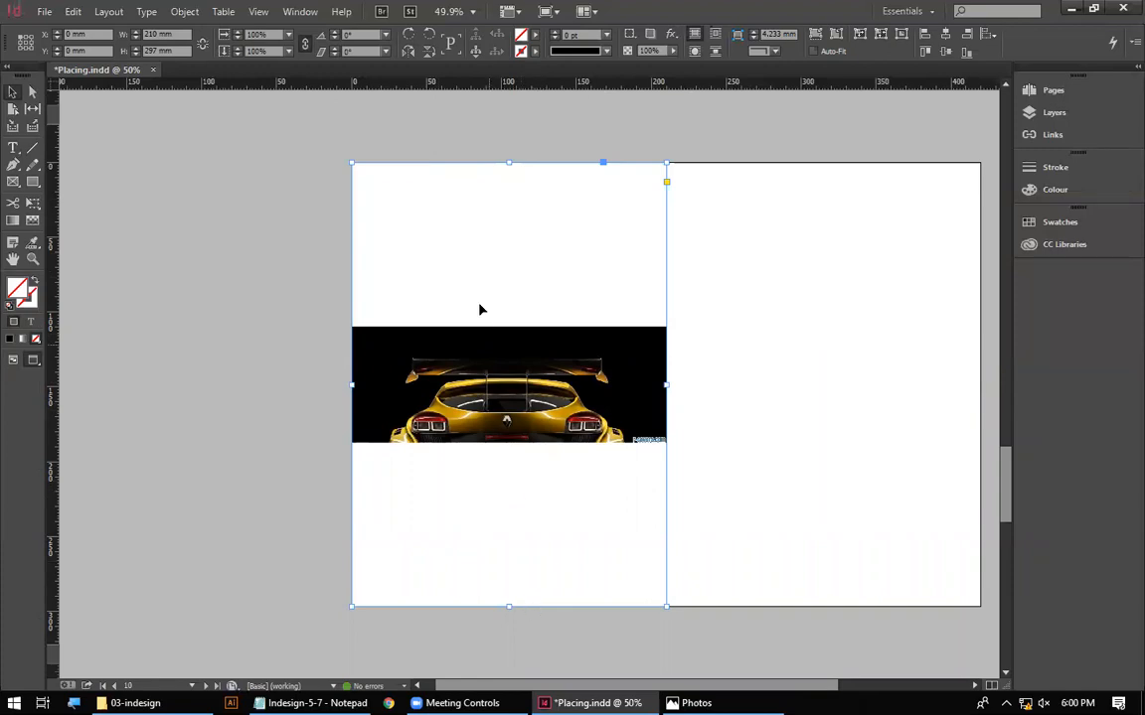
Reapply Fit Content Proportionally to the yellow car image in page 10's frame
right_click(510, 365)
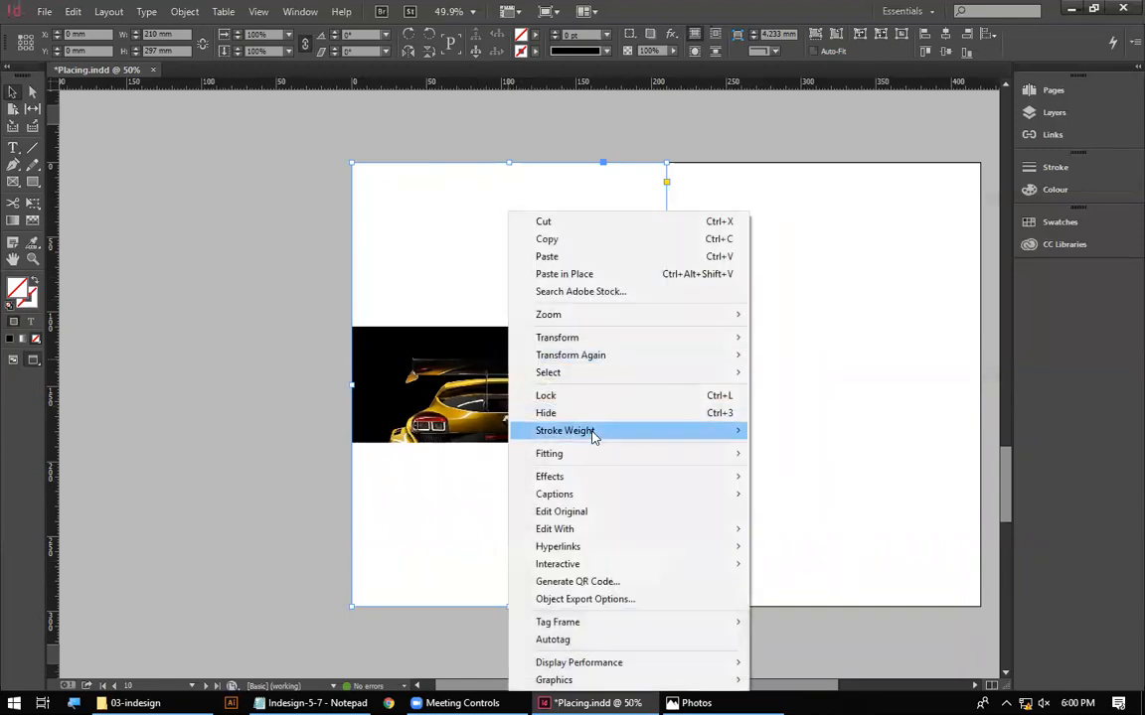
mouse_move(591, 460)
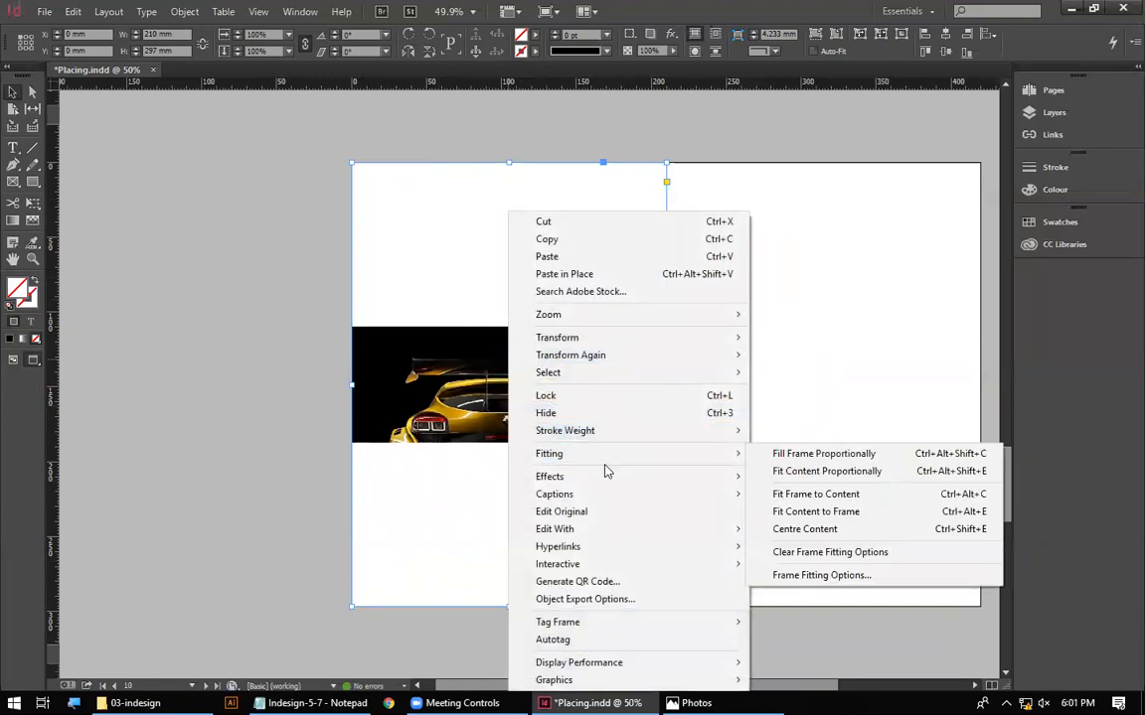
mouse_move(605, 481)
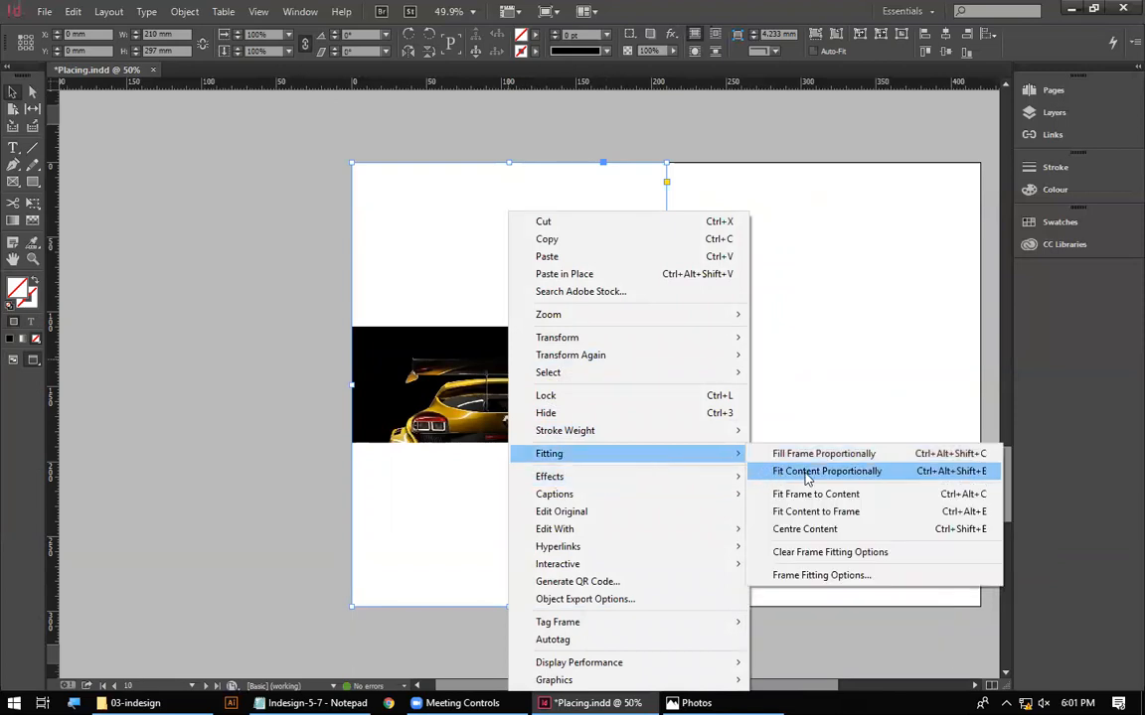
left_click(807, 473)
right_click(526, 419)
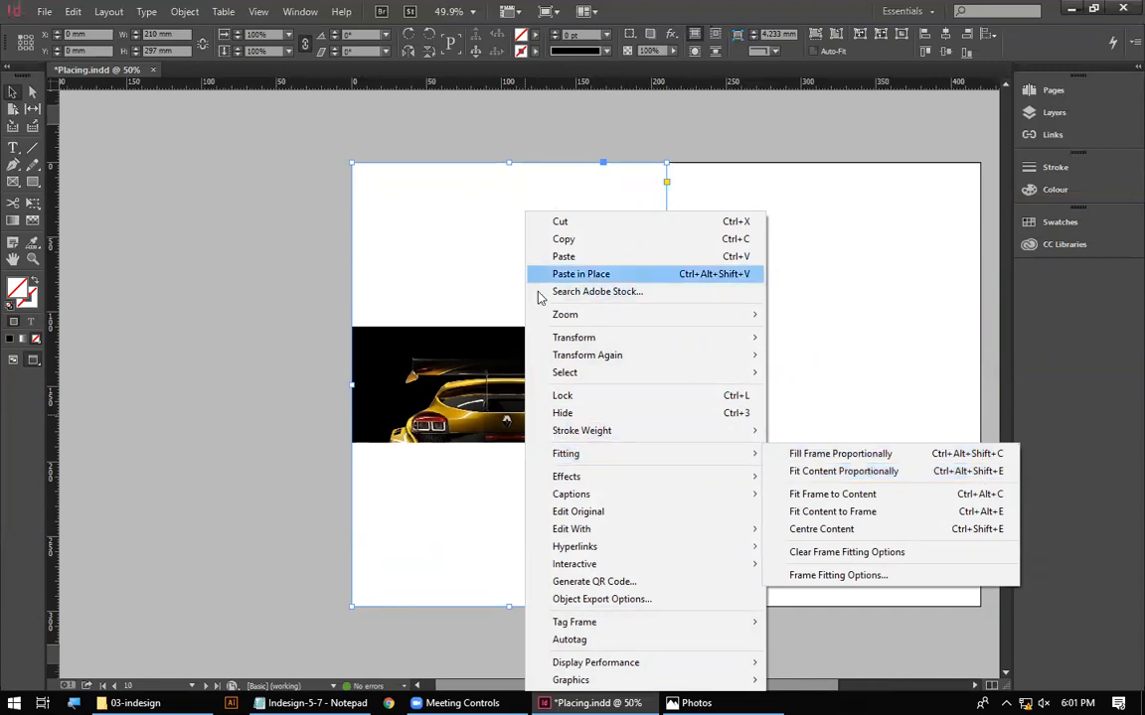
key("ctrl+alt+shift+e")
Leave the preview mode on the page 2–3 spread to show its guides and frame edges
scroll(617, 428, "up", 15)
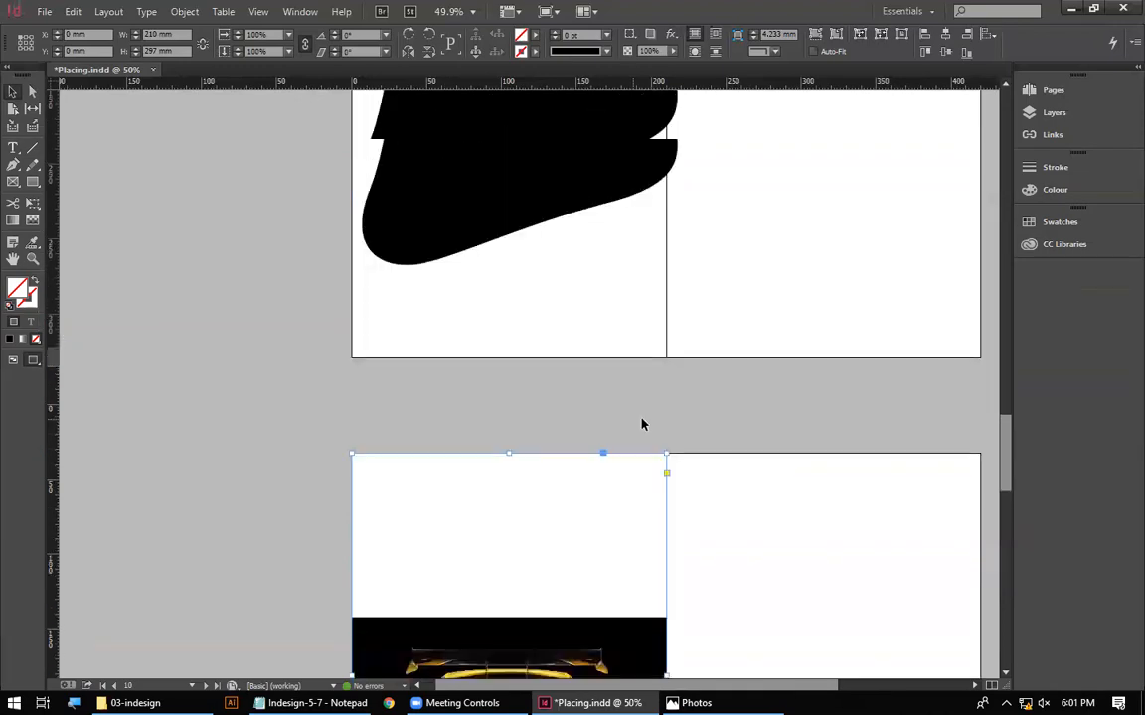
scroll(617, 435, "up", 12)
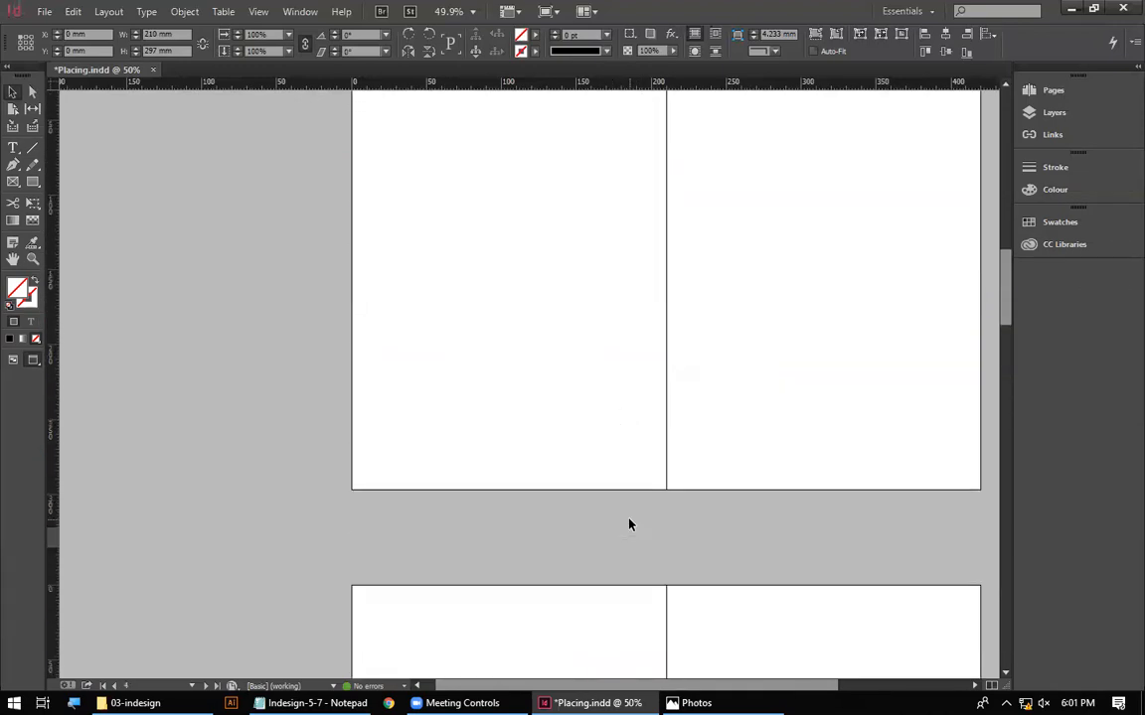
scroll(632, 525, "up", 4)
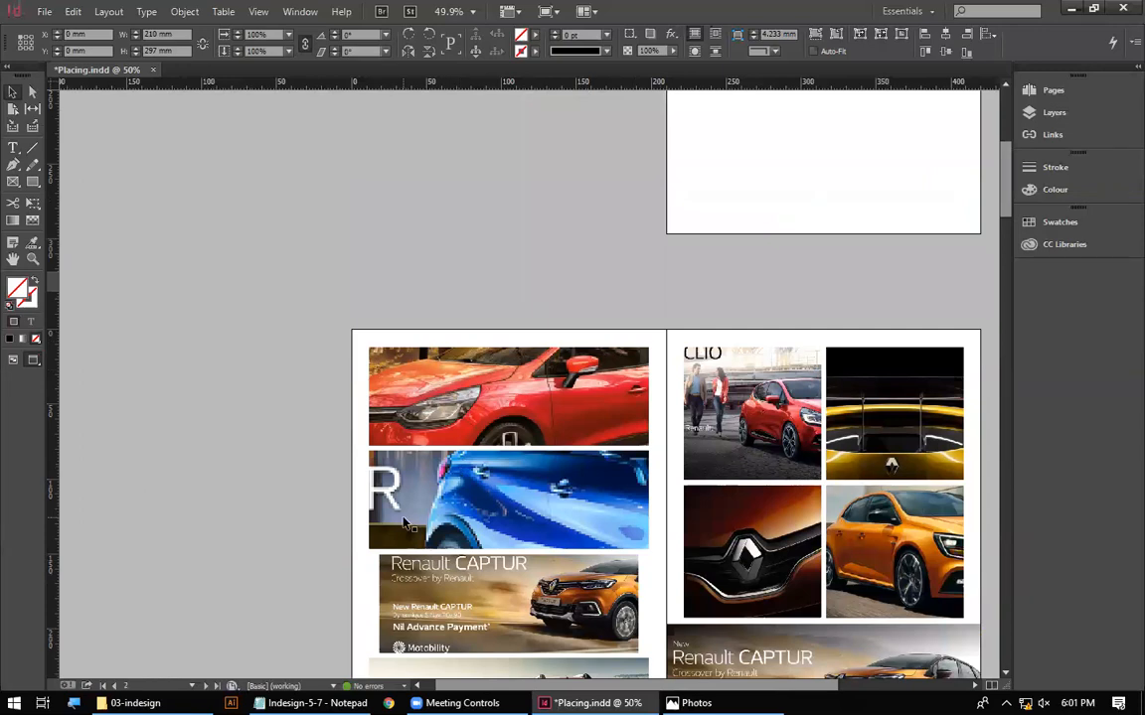
key("w")
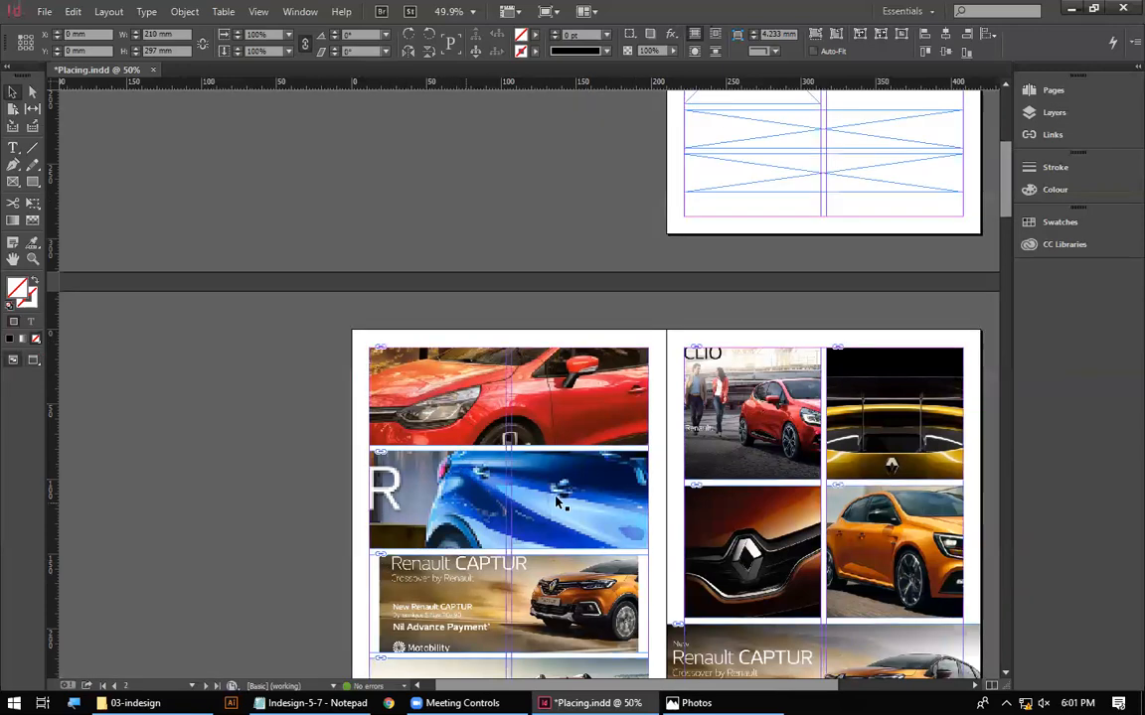
Try Fit Frame to Content on page 10's yellow car frame and undo it
scroll(540, 451, "down", 20)
scroll(626, 536, "down", 5)
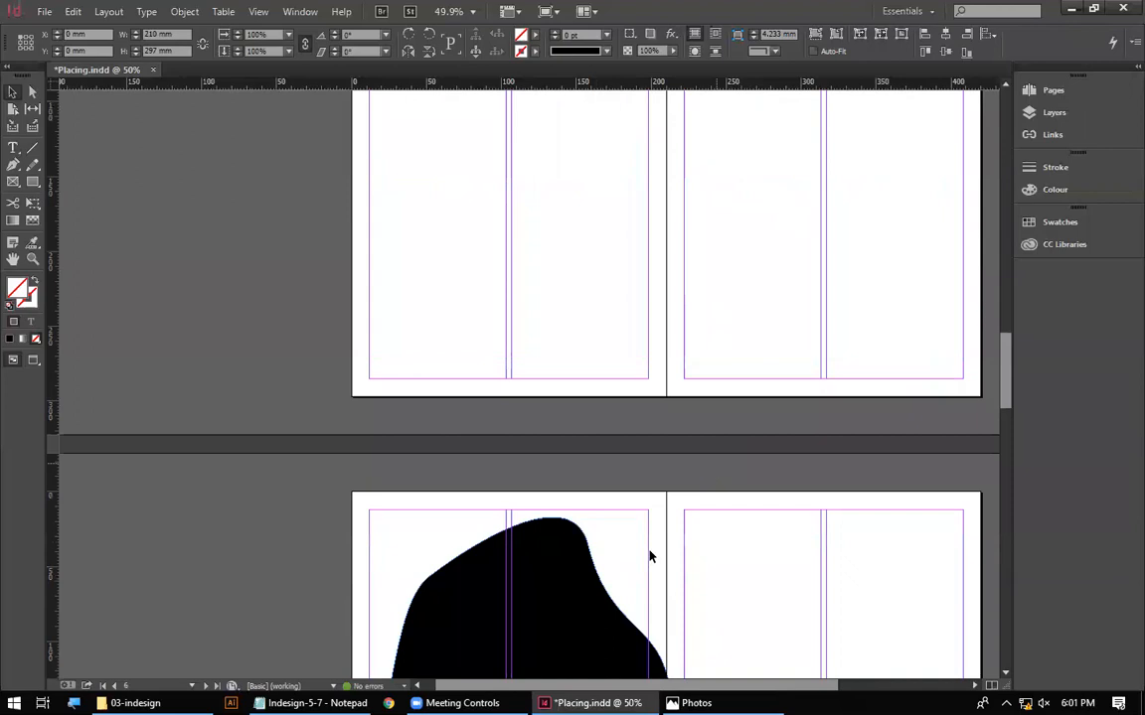
scroll(675, 566, "down", 10)
scroll(606, 600, "down", 5)
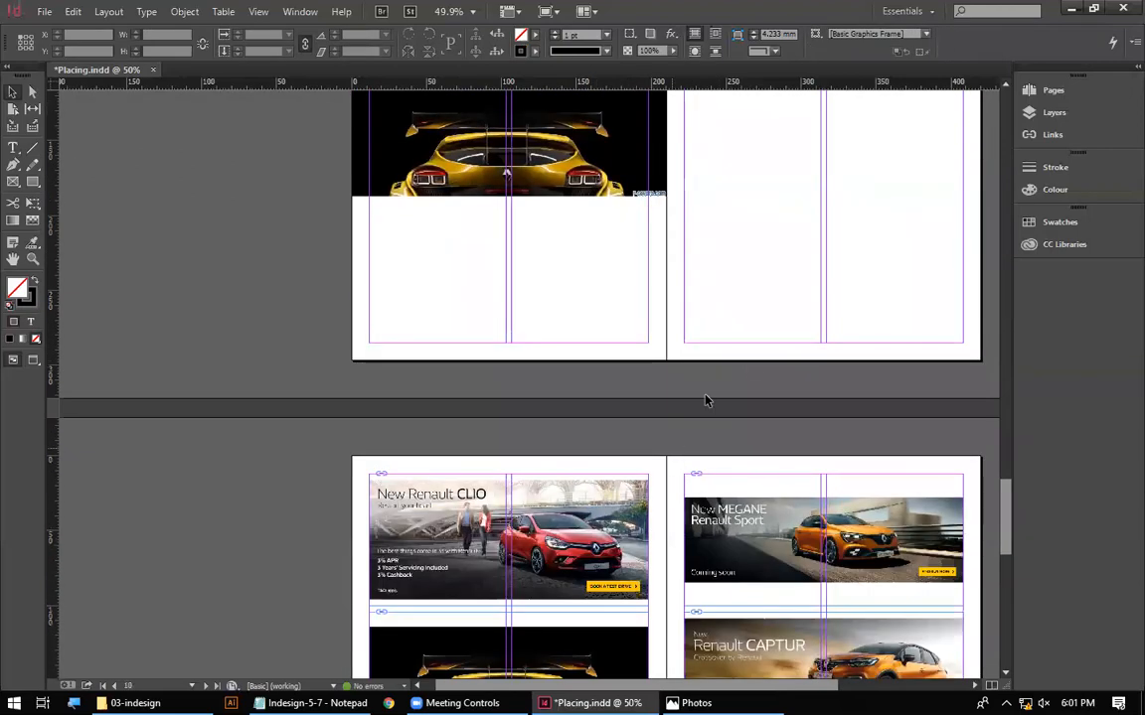
left_click_drag(537, 210, 388, 453)
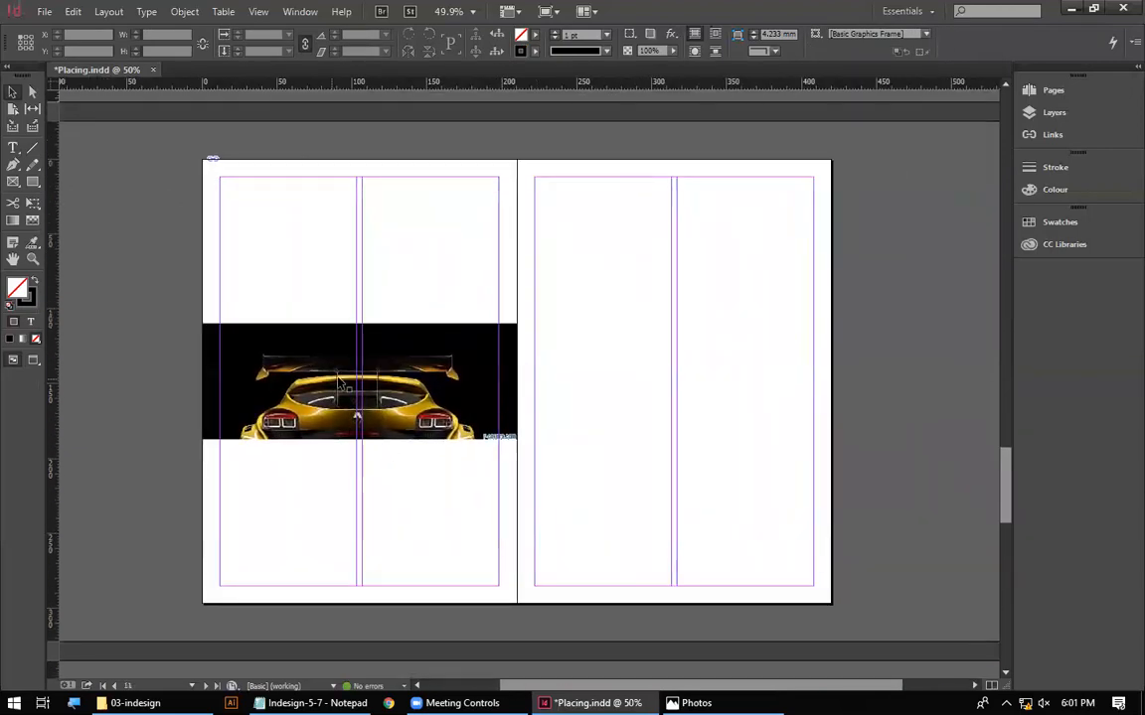
left_click(284, 390)
right_click(320, 354)
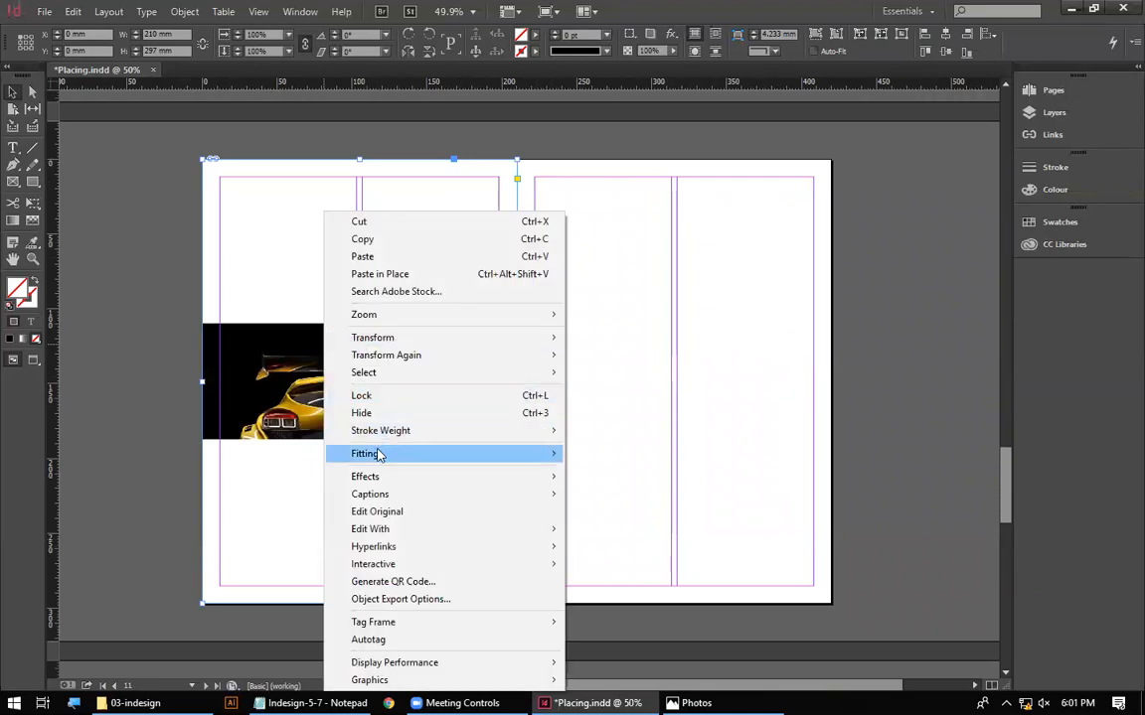
mouse_move(524, 452)
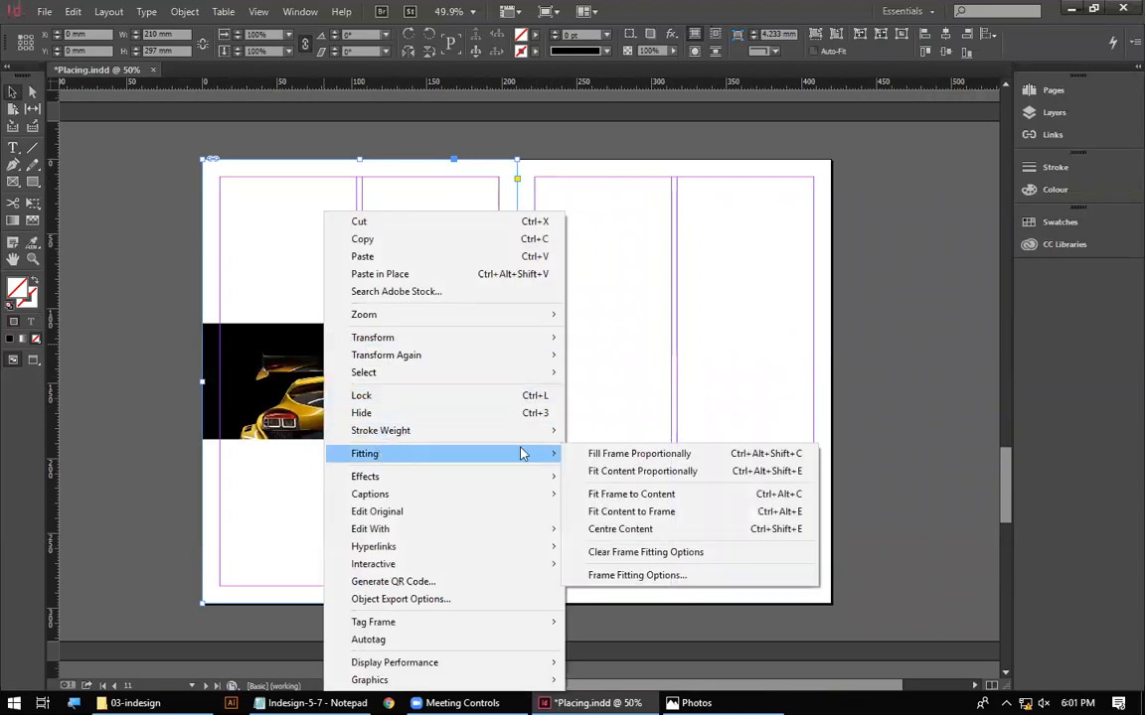
left_click(619, 497)
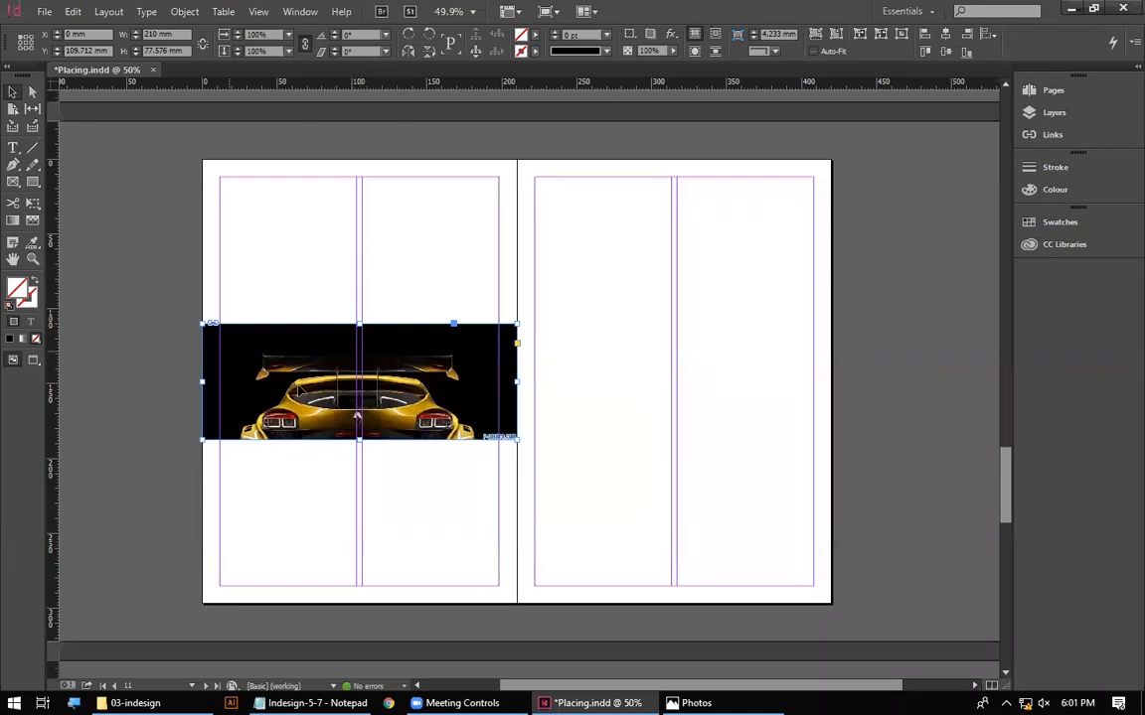
key("ctrl+z")
Try Fit Frame to Content on the cropped yellow car image on page 3, undo it and deselect the image
left_click_drag(524, 256, 519, 521)
left_click_drag(488, 229, 524, 527)
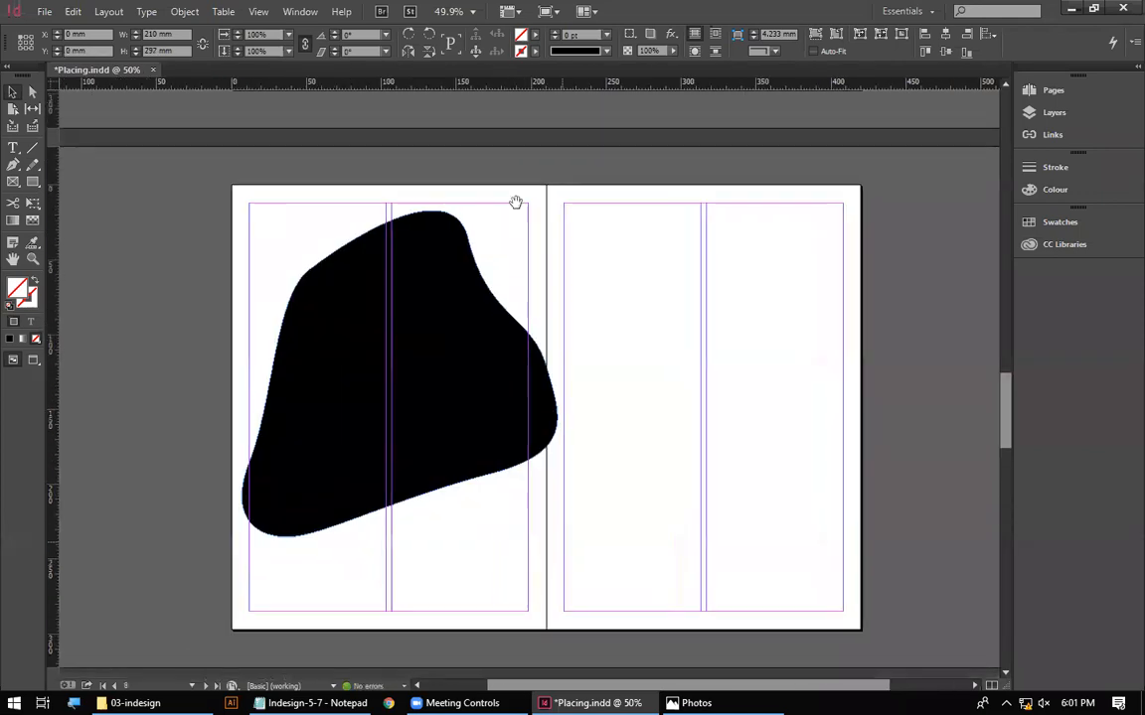
left_click_drag(516, 202, 529, 490)
left_click_drag(490, 261, 424, 654)
left_click_drag(443, 169, 416, 654)
left_click_drag(470, 246, 470, 575)
left_click_drag(348, 527, 203, 532)
left_click(515, 221)
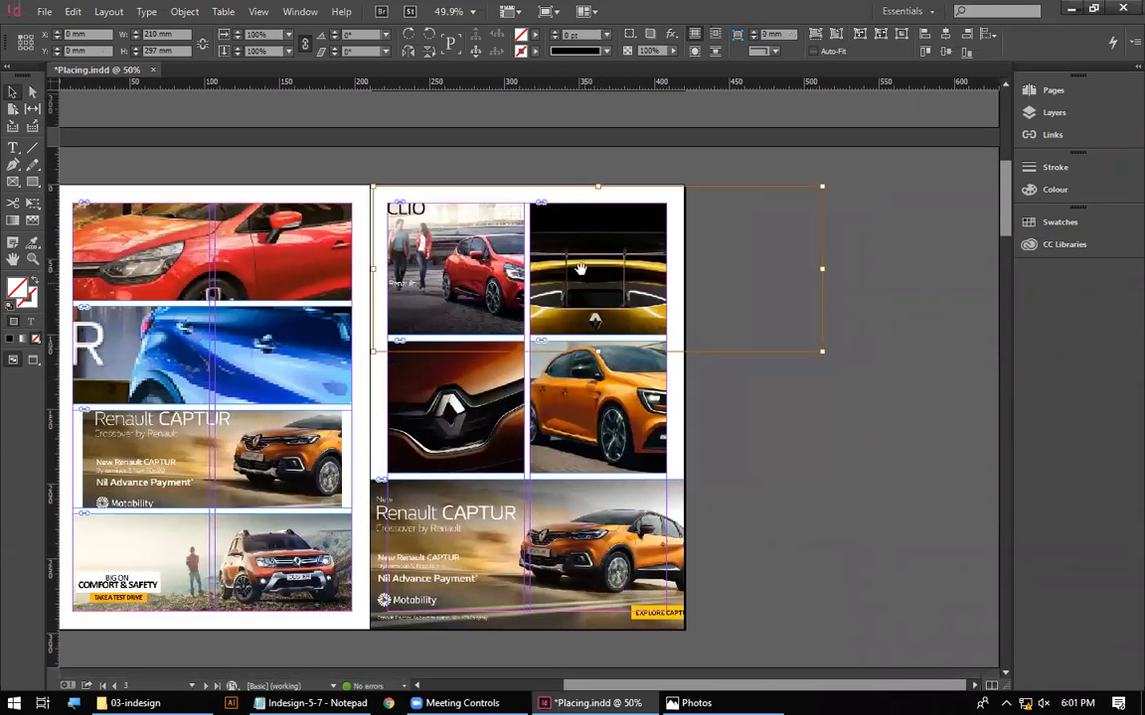
right_click(583, 288)
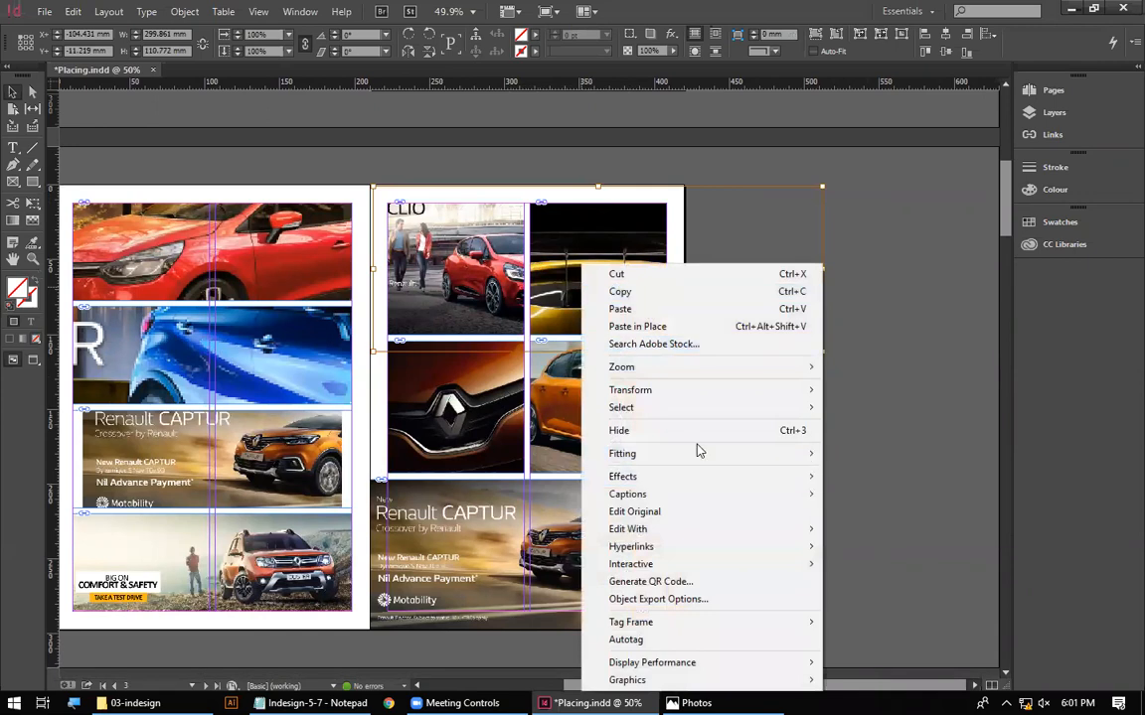
mouse_move(691, 453)
left_click(942, 494)
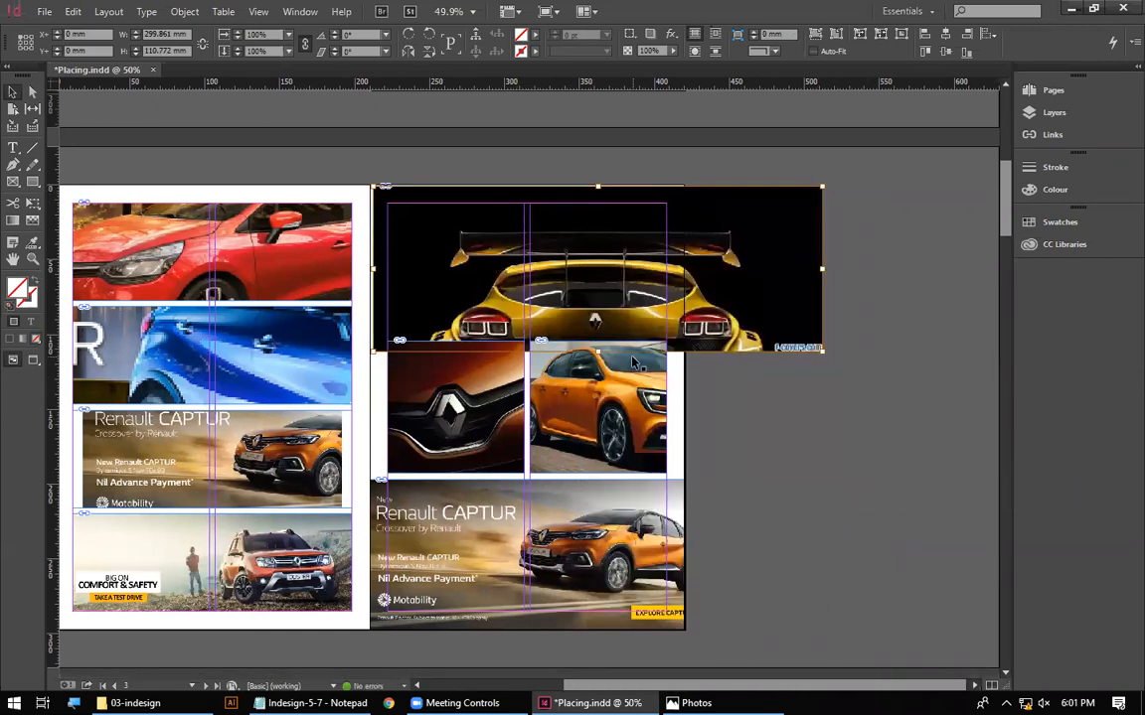
key("ctrl+z")
left_click(692, 364)
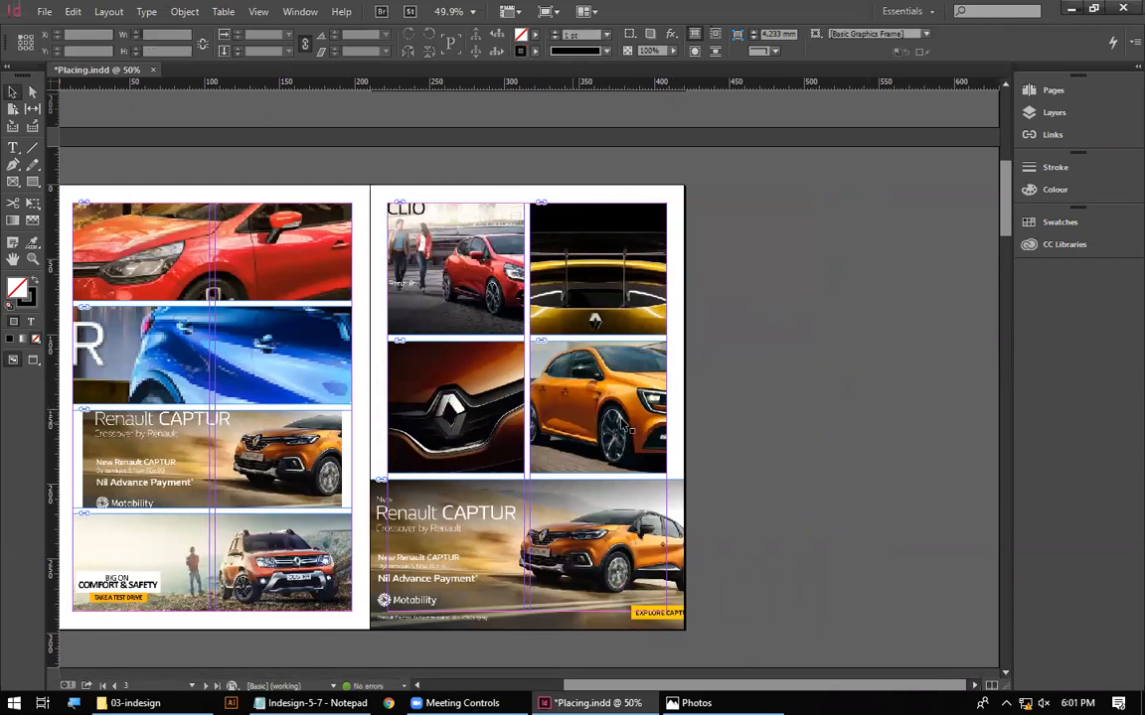
Select the frame of the cropped yellow car image on page 3
key("space")
left_click_drag(185, 492, 383, 422)
scroll(775, 412, "up", 1)
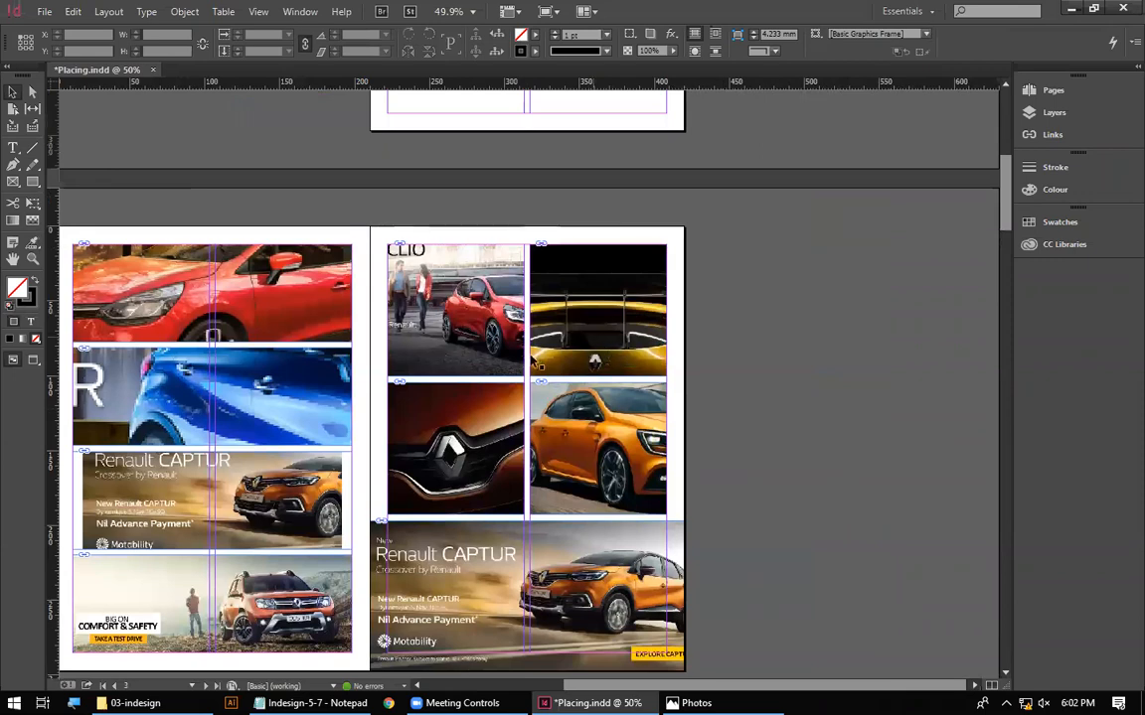
key("space")
left_click_drag(190, 246, 463, 369)
scroll(501, 467, "up", 4)
left_click(642, 299)
left_click(601, 374)
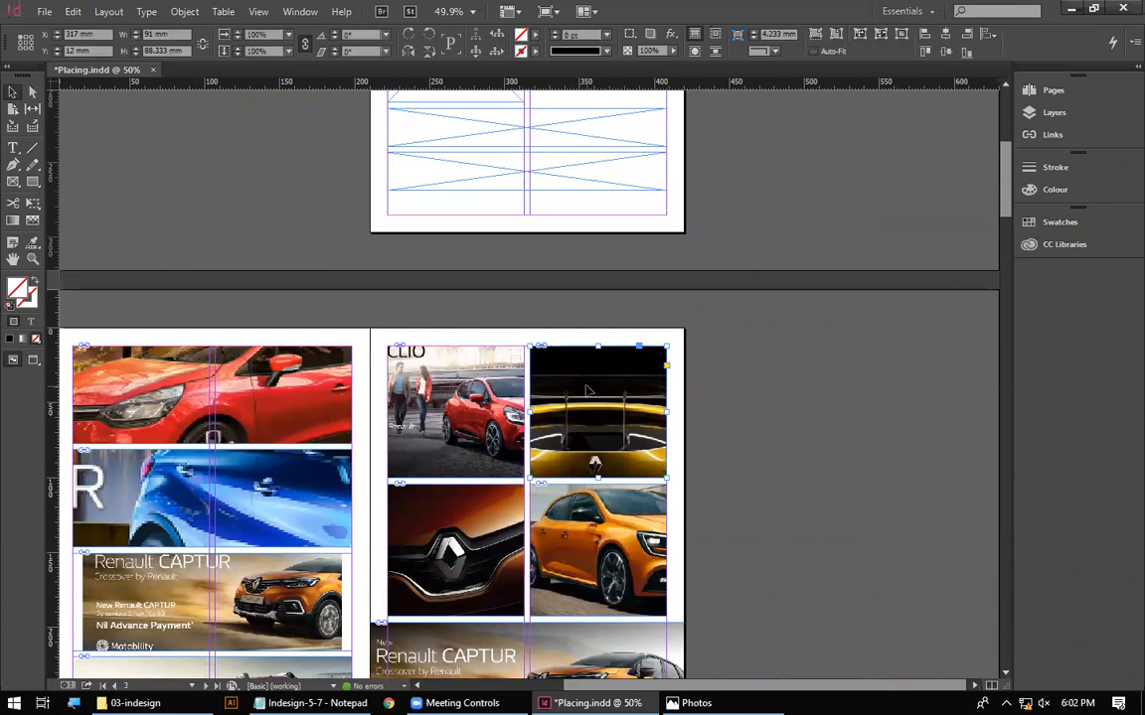